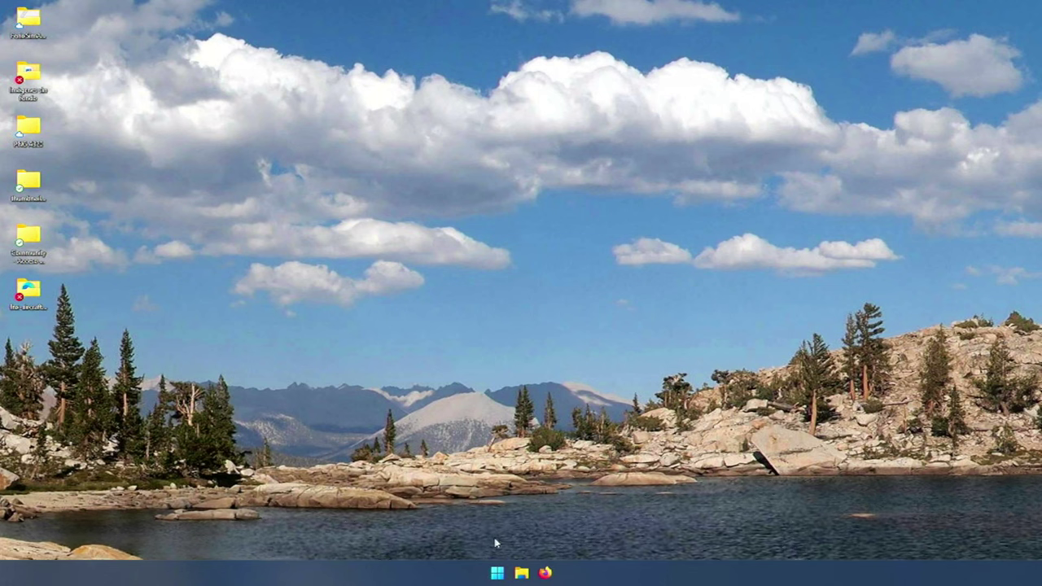
{"action": "left_click", "coordinate": [497, 573]}
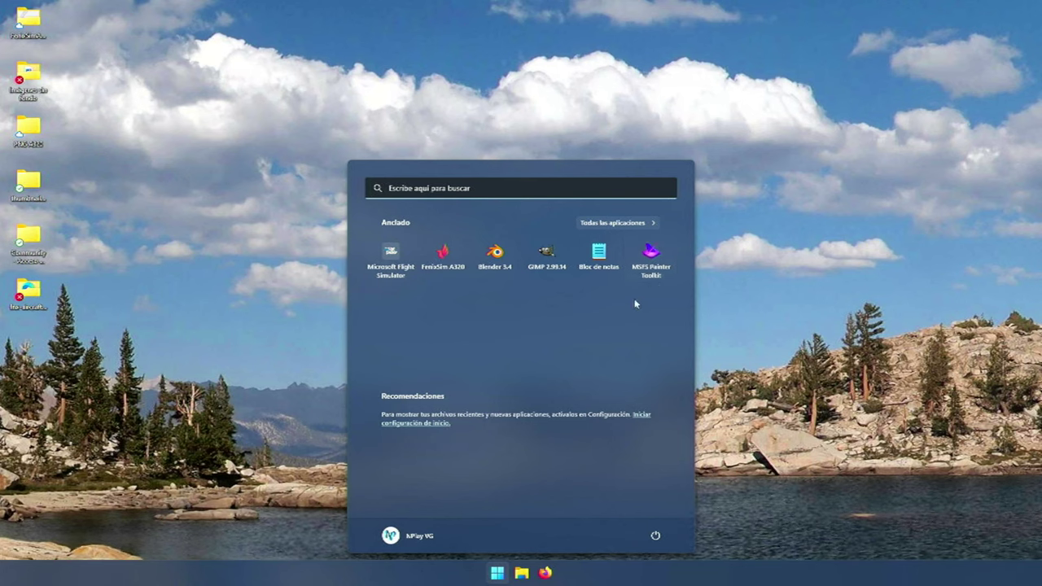
{"action": "left_click", "coordinate": [310, 282]}
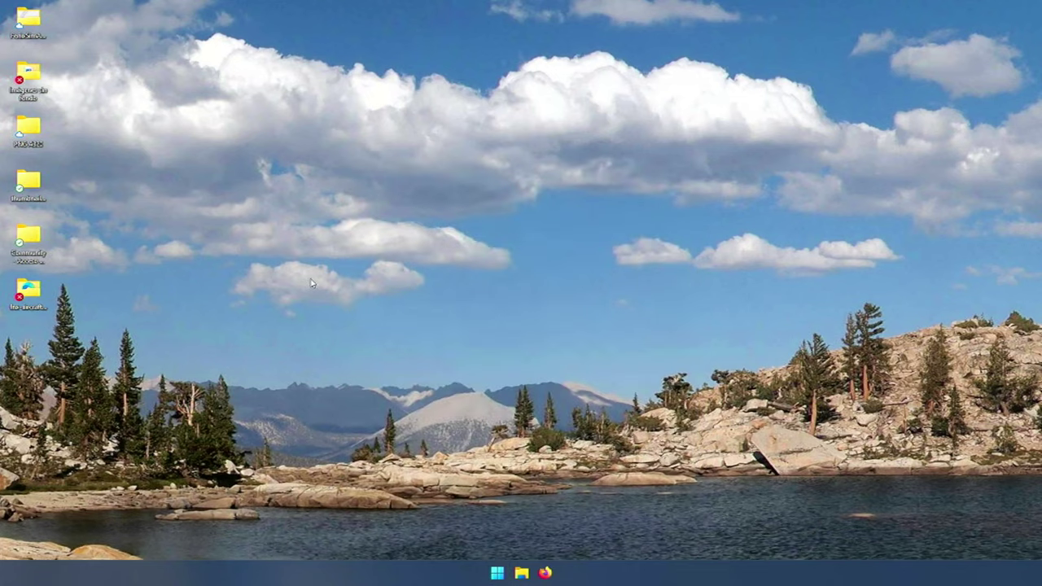
{"action": "left_click", "coordinate": [28, 19]}
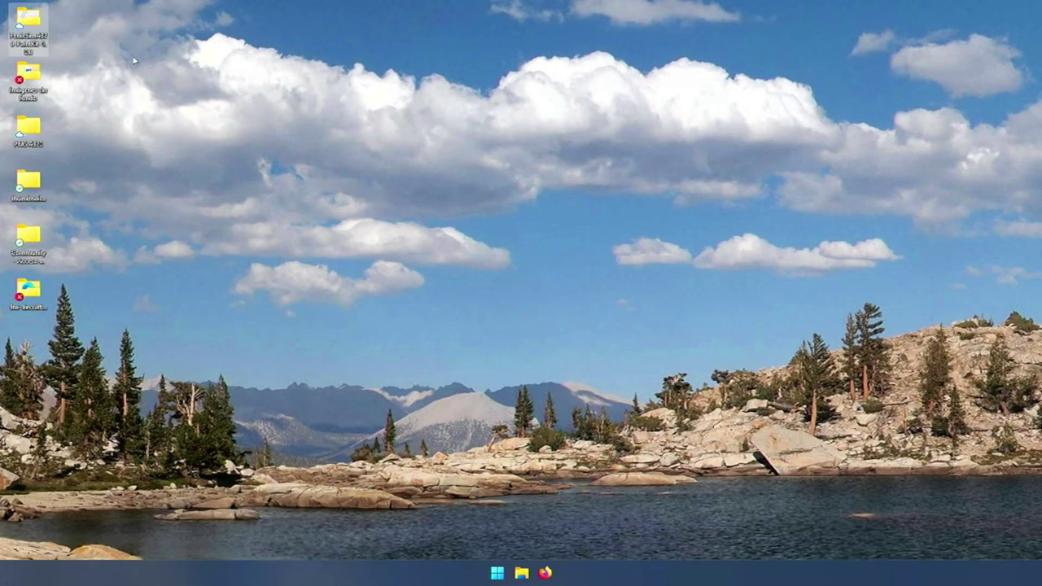
- Open the "Imágenes sin fondo" desktop folder, look over its images including NPVG.png and Textura.png, and close it
{"action": "left_click", "coordinate": [55, 74]}
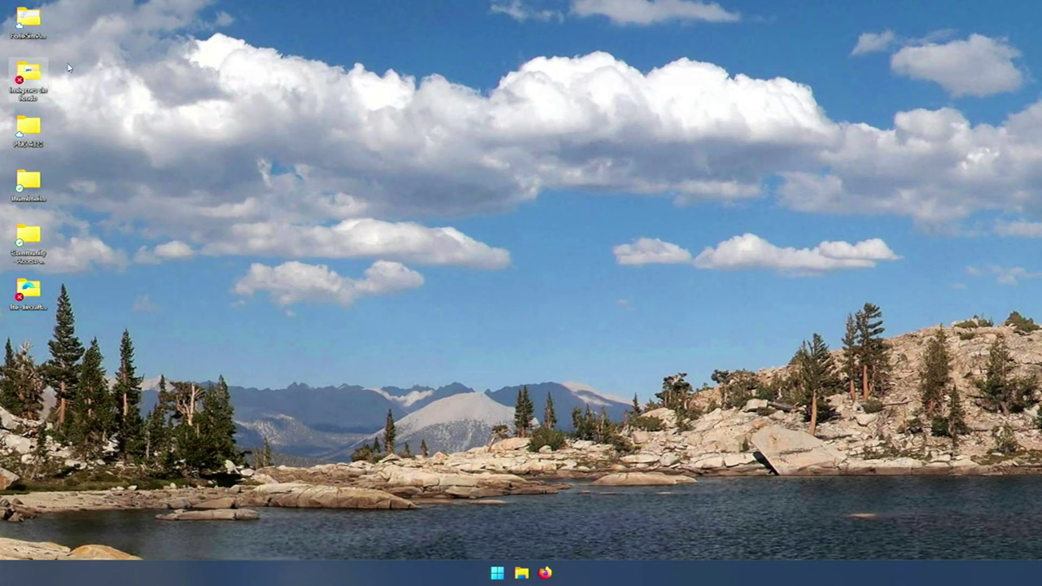
{"action": "double_click", "coordinate": [42, 75]}
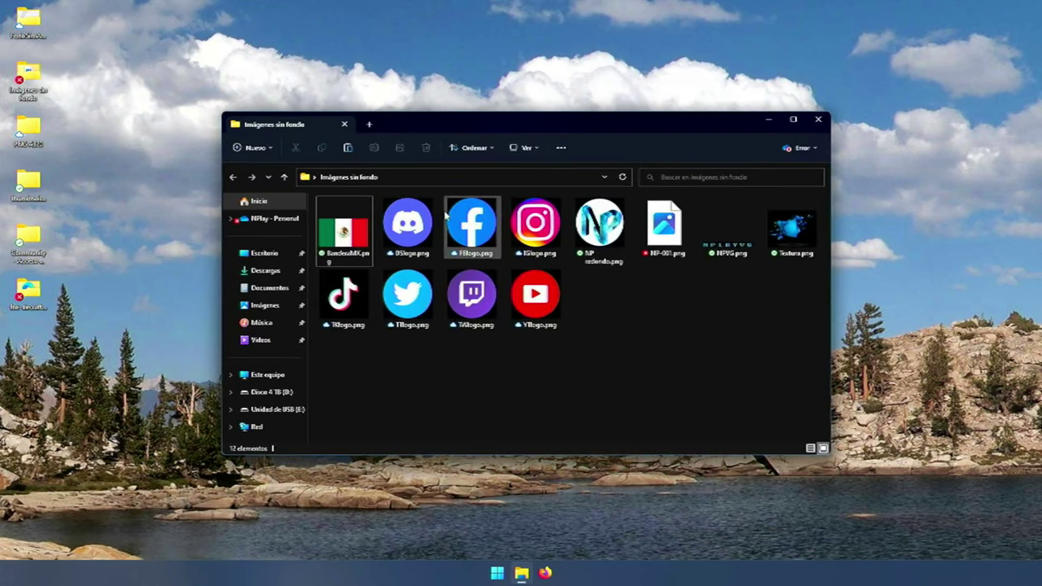
{"action": "mouse_move", "coordinate": [616, 254]}
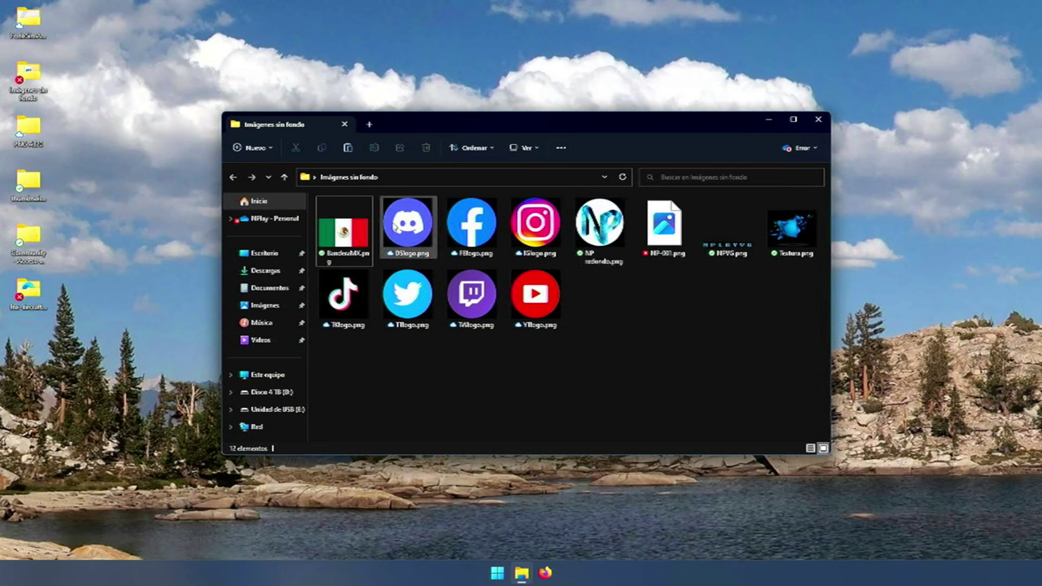
{"action": "left_click", "coordinate": [715, 249]}
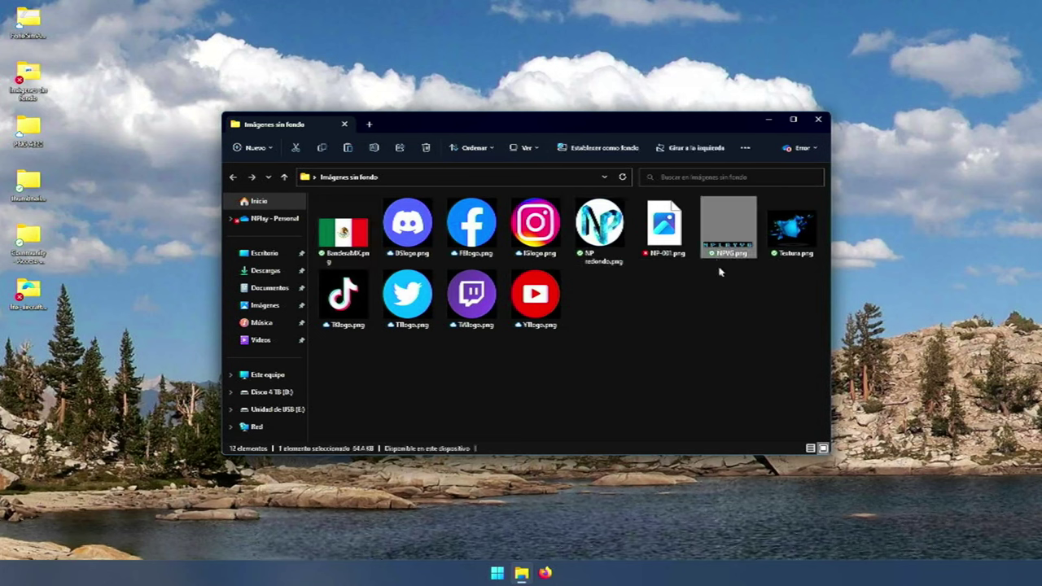
{"action": "left_click", "coordinate": [782, 234]}
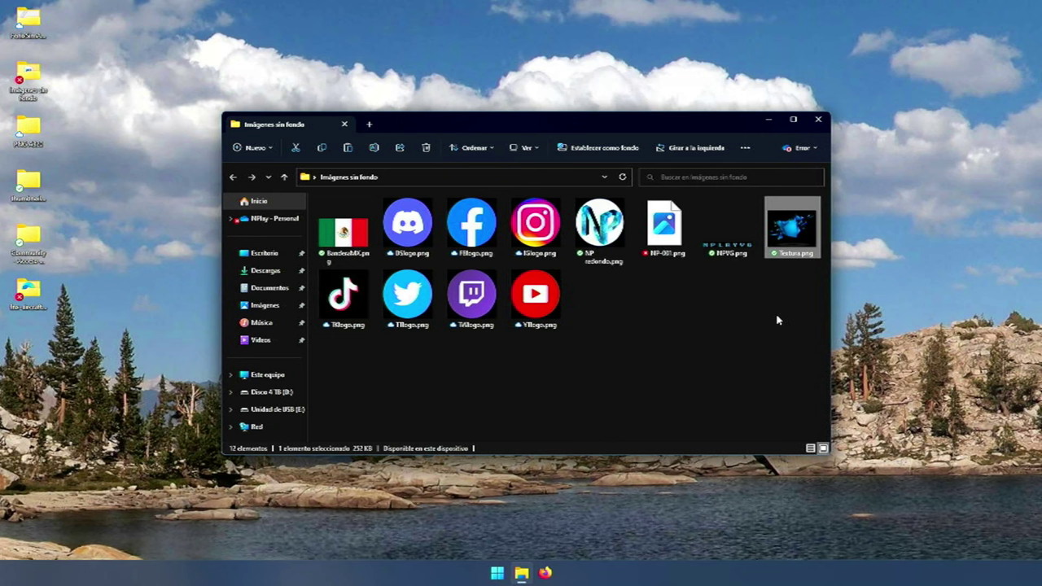
{"action": "left_click", "coordinate": [818, 119]}
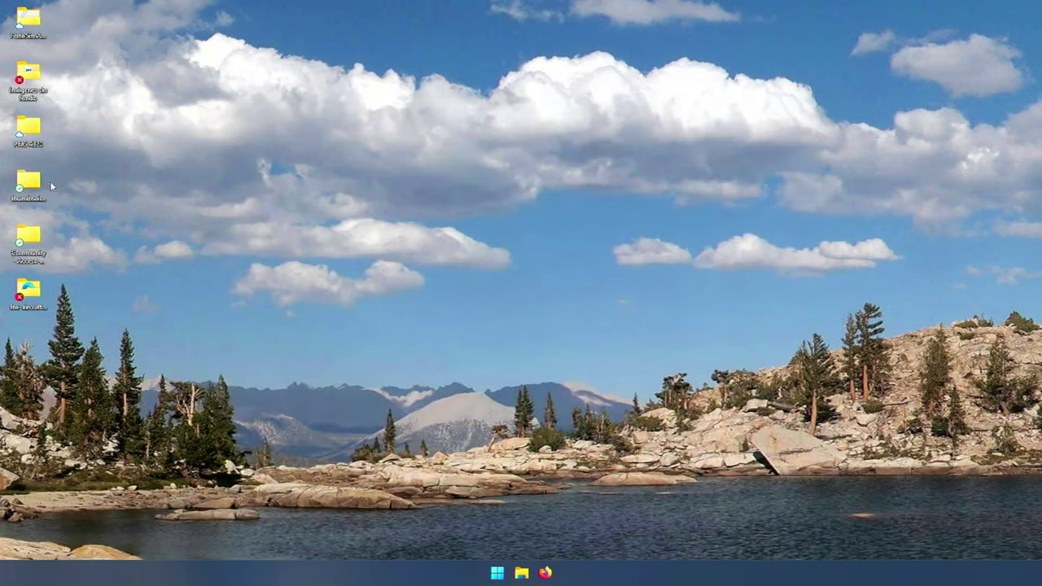
{"action": "left_click", "coordinate": [37, 237]}
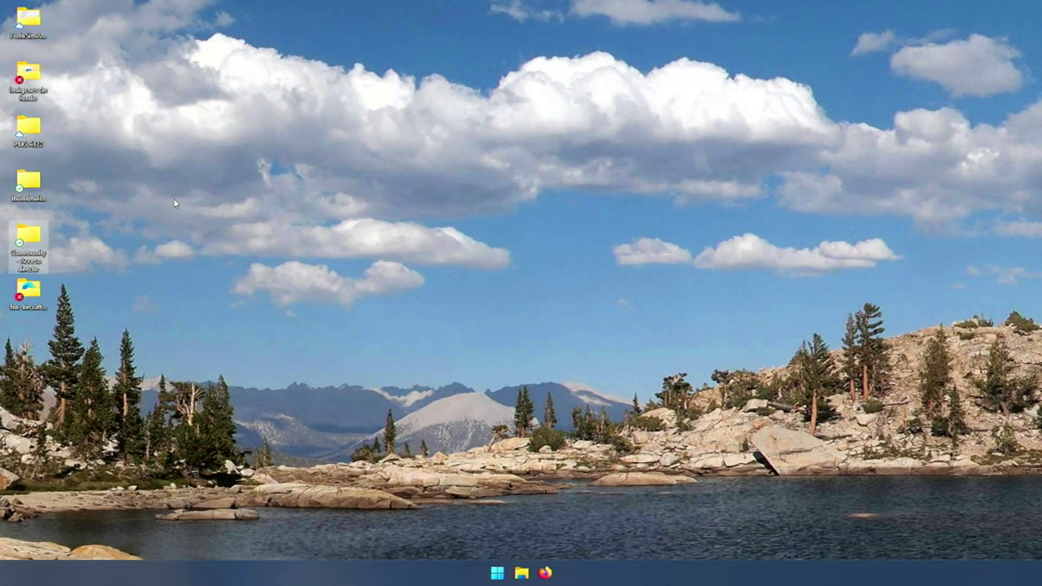
{"action": "left_click", "coordinate": [37, 136]}
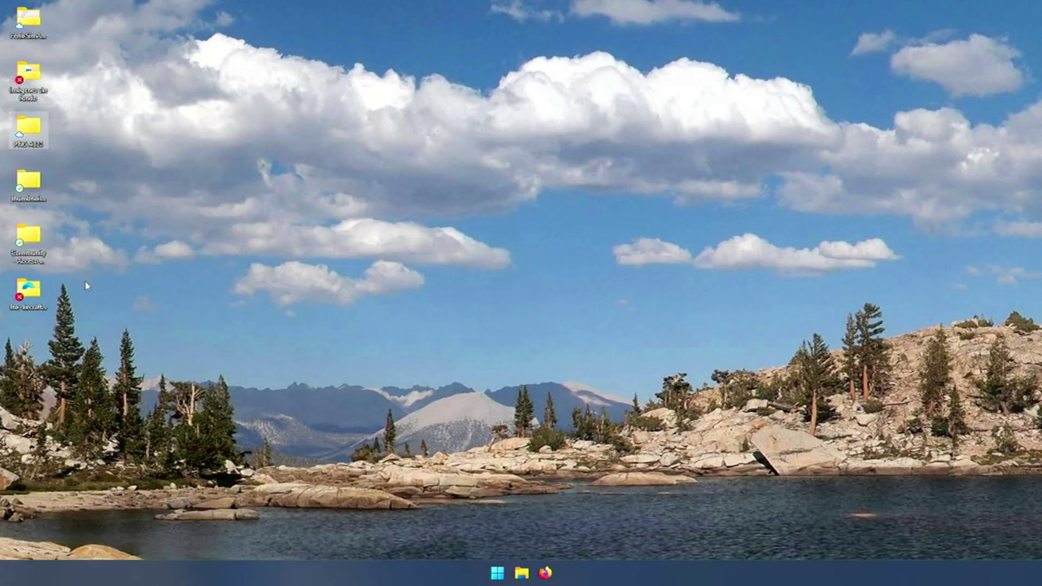
{"action": "left_click", "coordinate": [37, 295]}
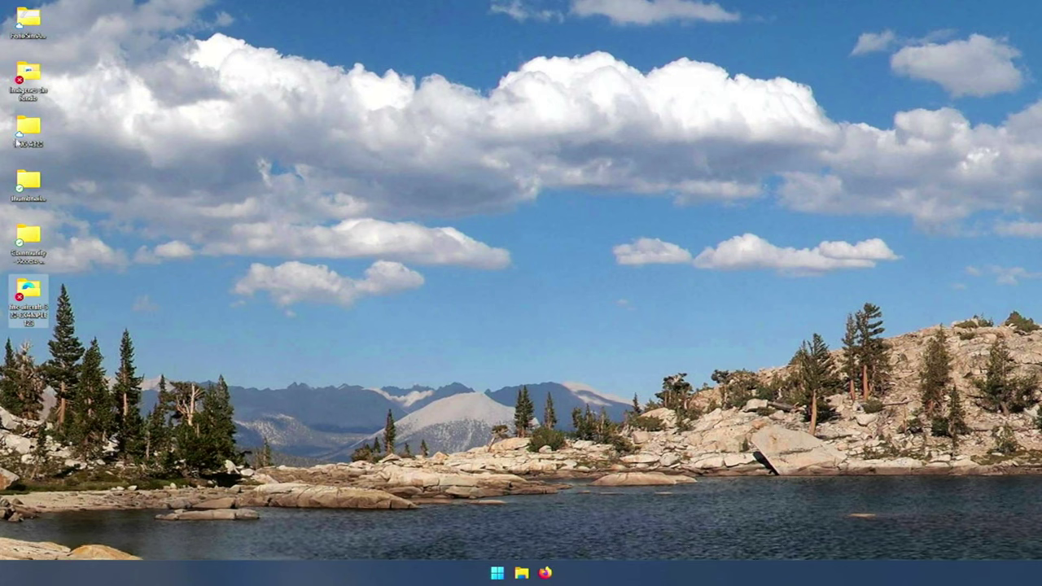
{"action": "left_click", "coordinate": [25, 25]}
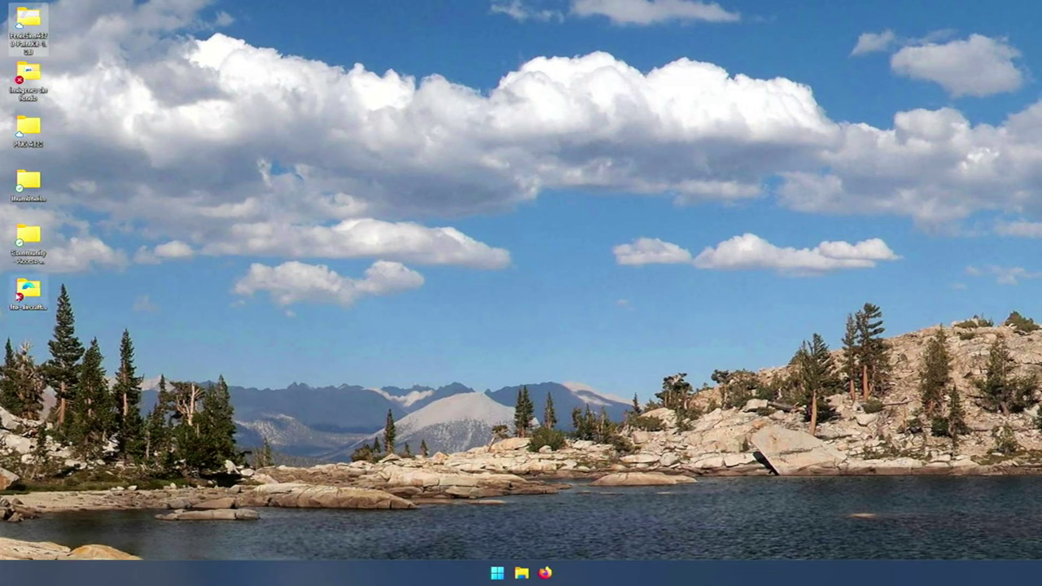
{"action": "left_click", "coordinate": [29, 289]}
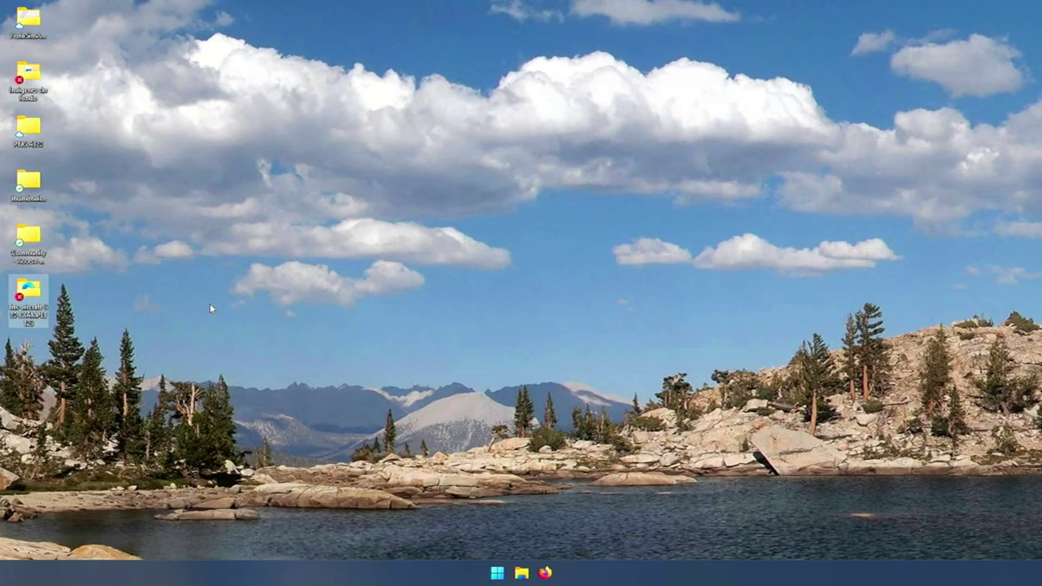
{"action": "left_click", "coordinate": [882, 546]}
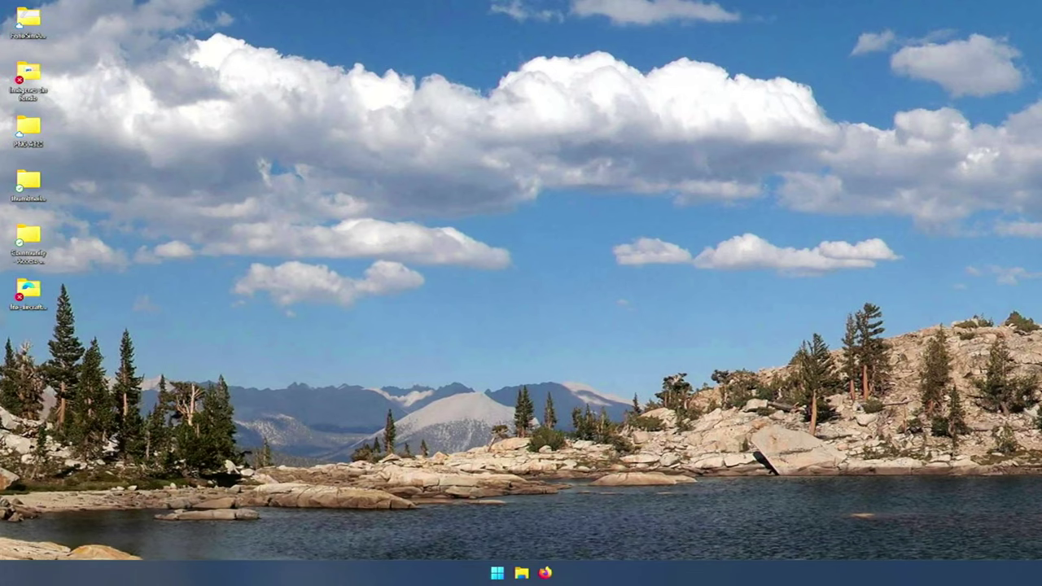
- Launch Blender 3.4 and dismiss its splash screen to reach the default scene
{"action": "left_click", "coordinate": [497, 573]}
{"action": "left_click", "coordinate": [495, 256]}
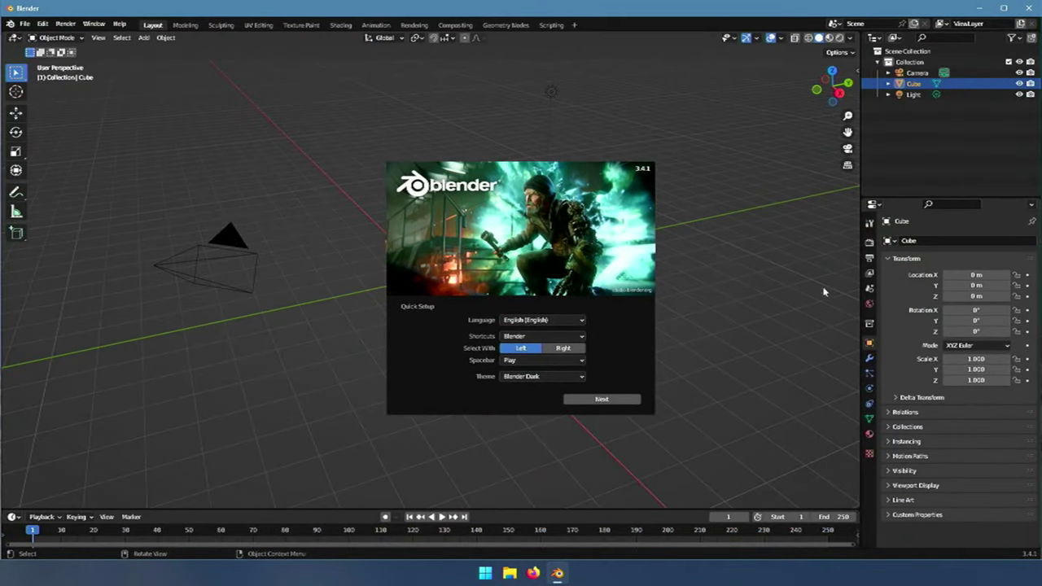
{"action": "left_click", "coordinate": [715, 232]}
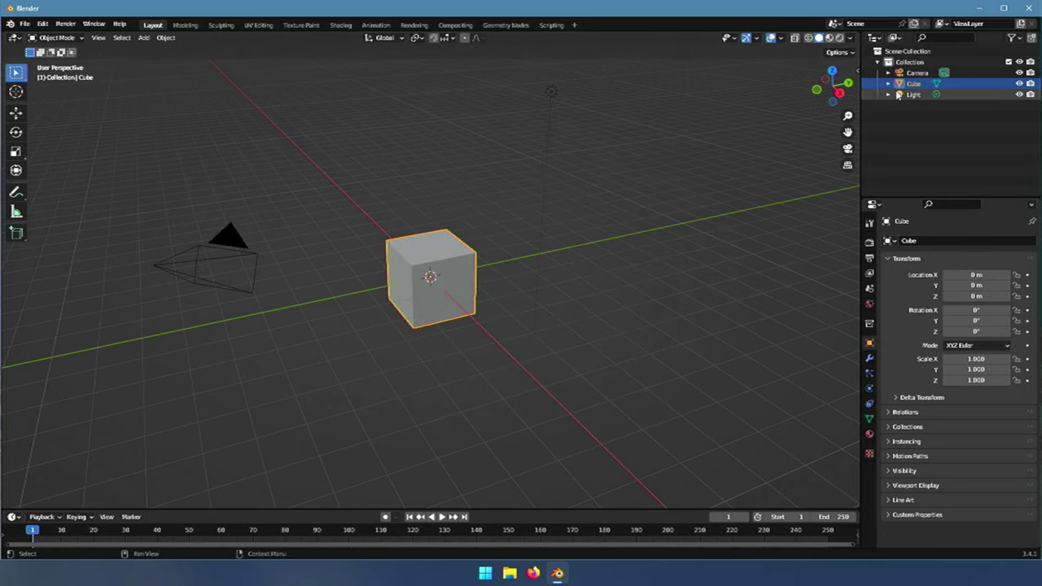
{"action": "left_click", "coordinate": [917, 74]}
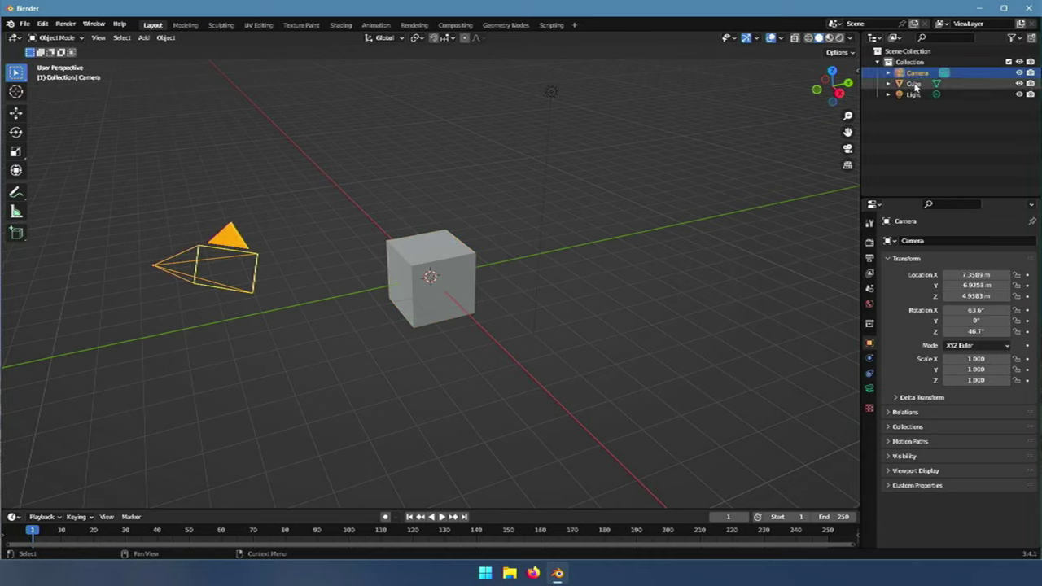
{"action": "key", "text": "Down"}
{"action": "key", "text": "Down"}
{"action": "left_click", "coordinate": [917, 75]}
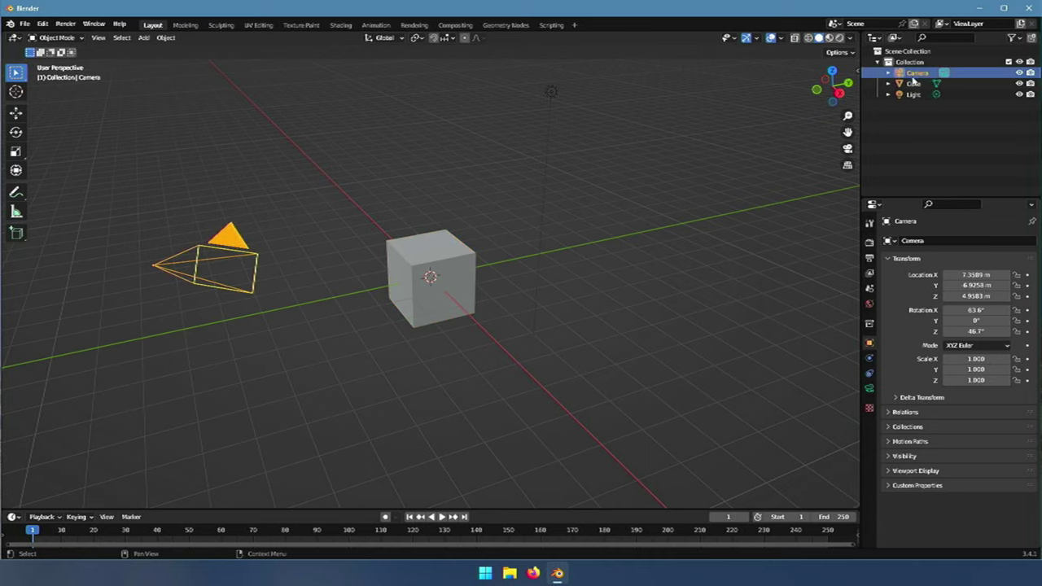
{"action": "key", "text": "Down"}
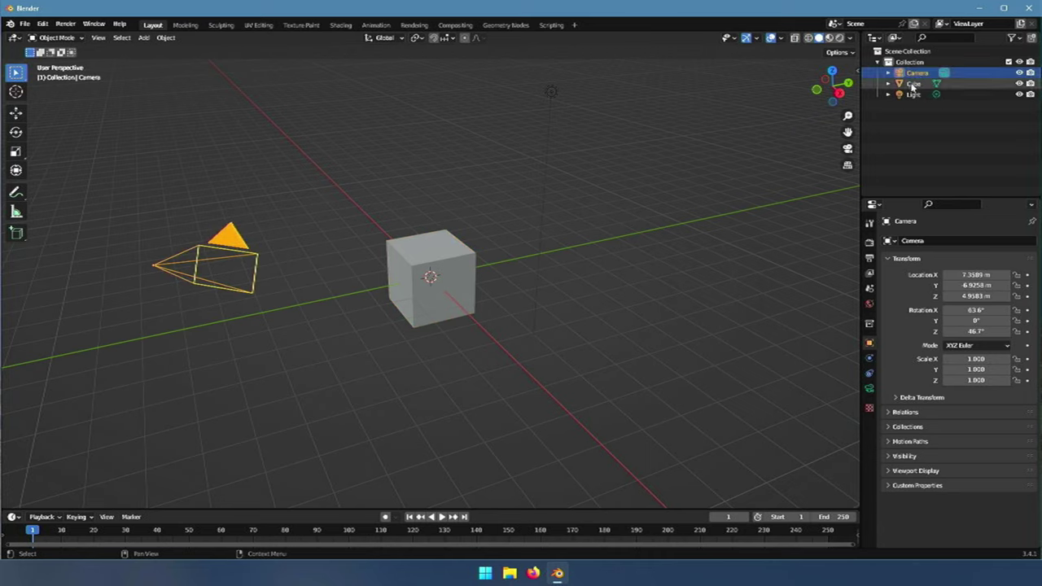
{"action": "key", "text": "Down"}
{"action": "left_click", "coordinate": [912, 75]}
{"action": "key", "text": "Down"}
{"action": "key", "text": "Down"}
- Delete the default Camera, Cube and Light from the scene collection
{"action": "left_click", "coordinate": [914, 75]}
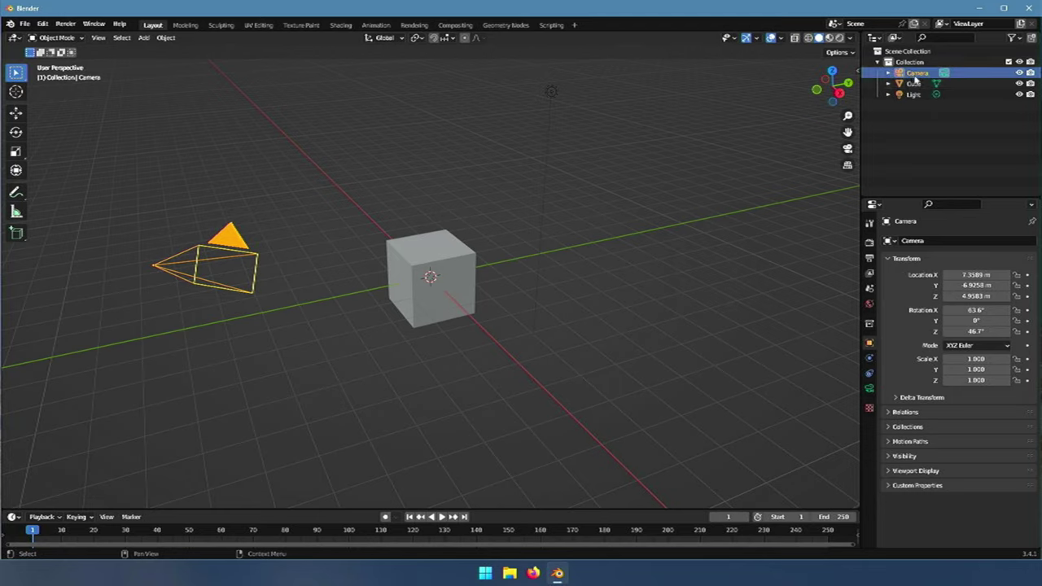
{"action": "right_click", "coordinate": [915, 76]}
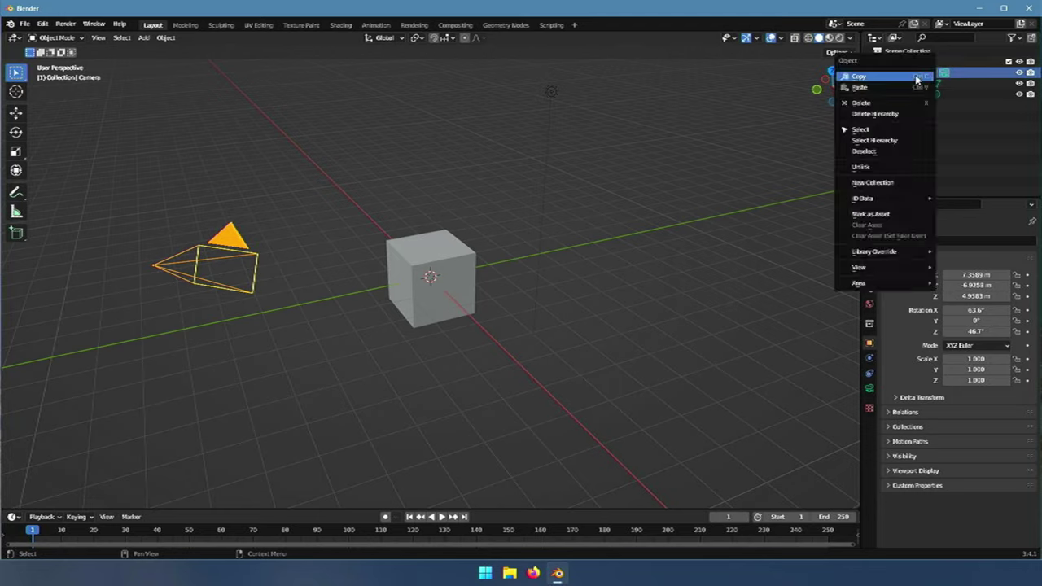
{"action": "left_click", "coordinate": [870, 105]}
{"action": "right_click", "coordinate": [896, 73]}
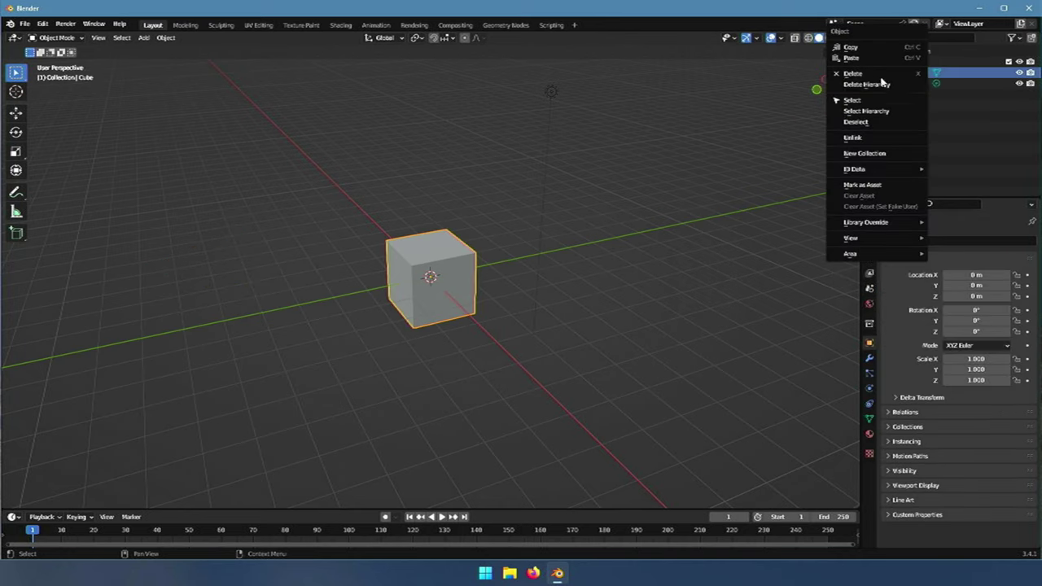
{"action": "left_click", "coordinate": [885, 83]}
{"action": "left_click", "coordinate": [891, 73]}
{"action": "right_click", "coordinate": [885, 77]}
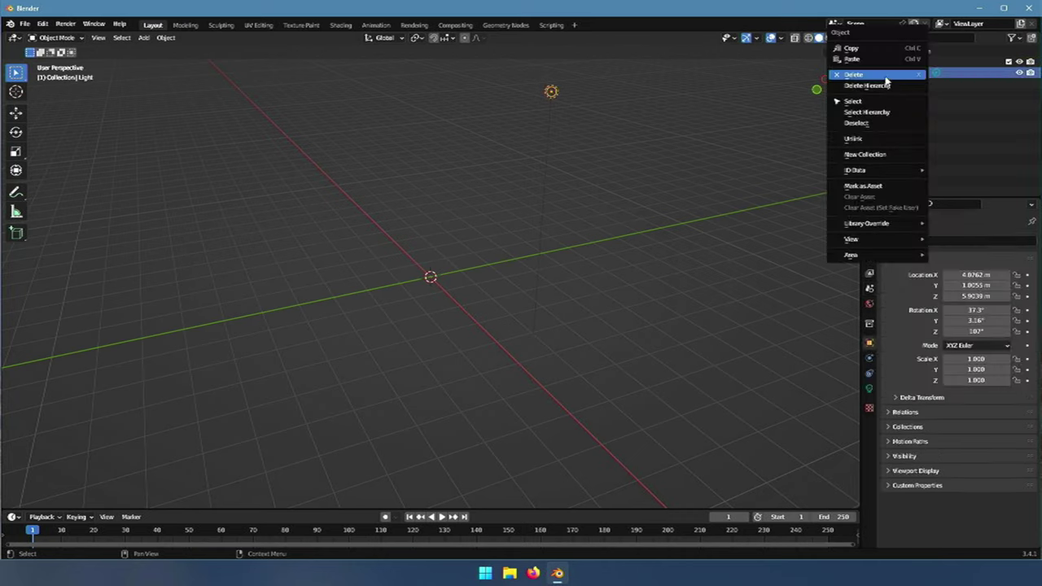
{"action": "left_click", "coordinate": [885, 75]}
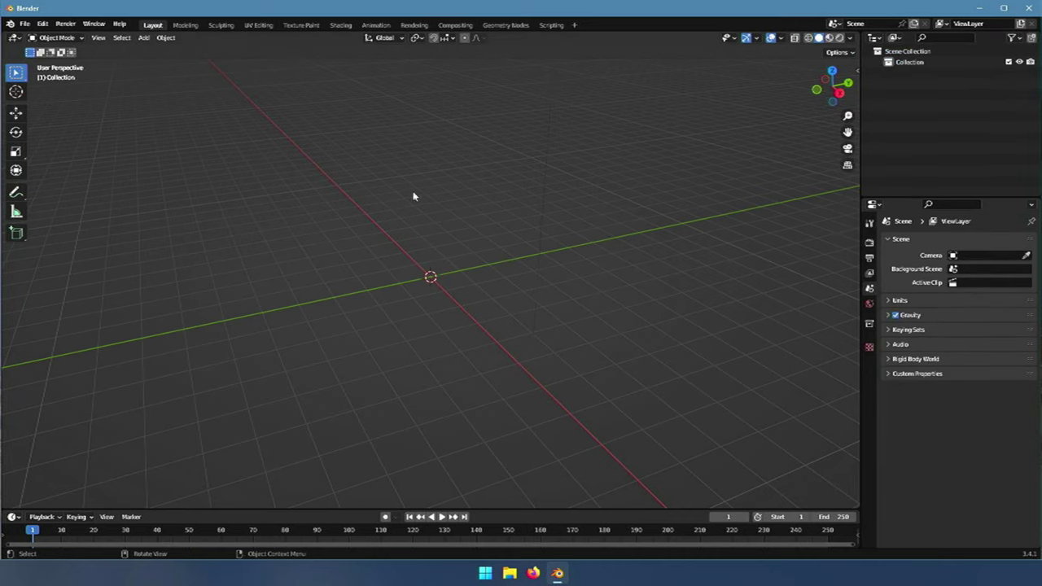
- Import the FBX model A320_Paintkit_Model_V2.fbx from the FenixSimA320-PaintKit-1.0.0 folder on the desktop
{"action": "left_click", "coordinate": [25, 25]}
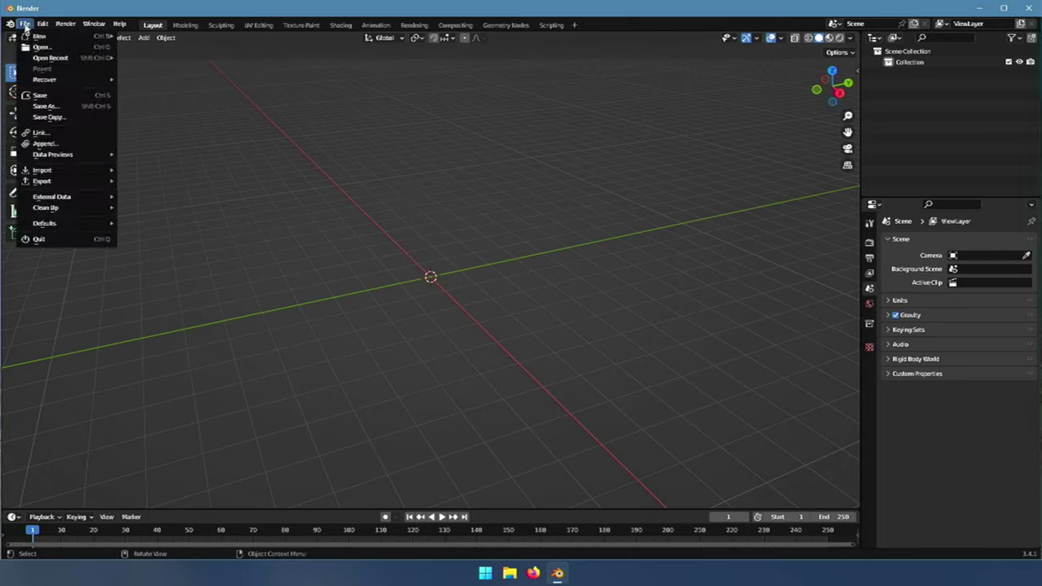
{"action": "mouse_move", "coordinate": [67, 173]}
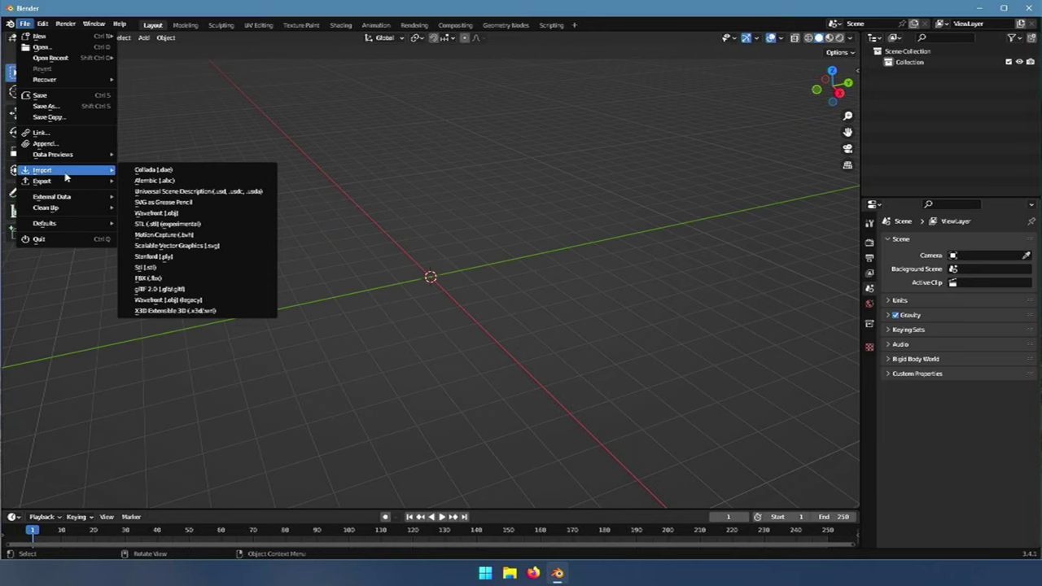
{"action": "left_click", "coordinate": [155, 278]}
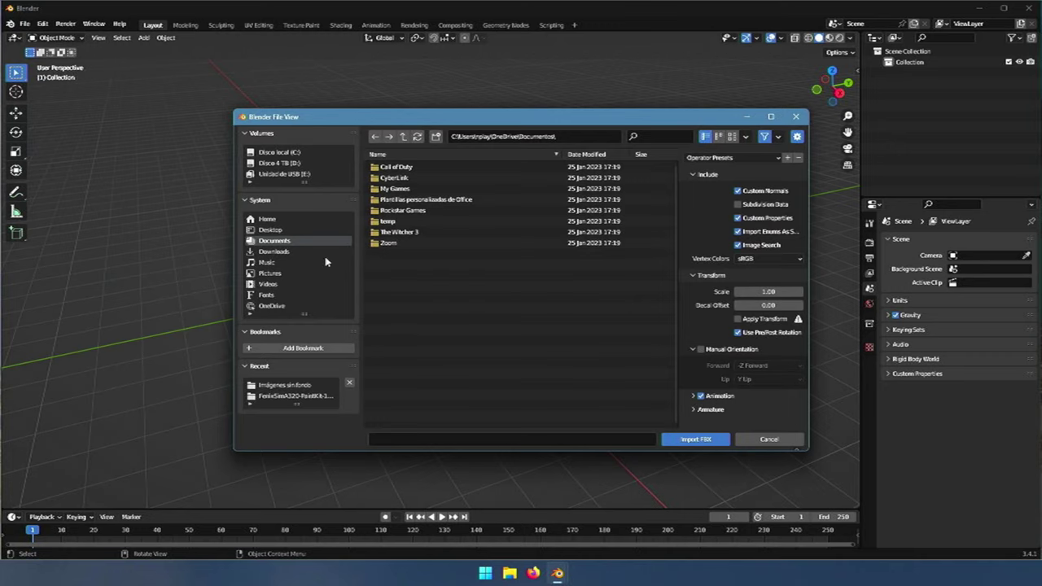
{"action": "left_click", "coordinate": [270, 231]}
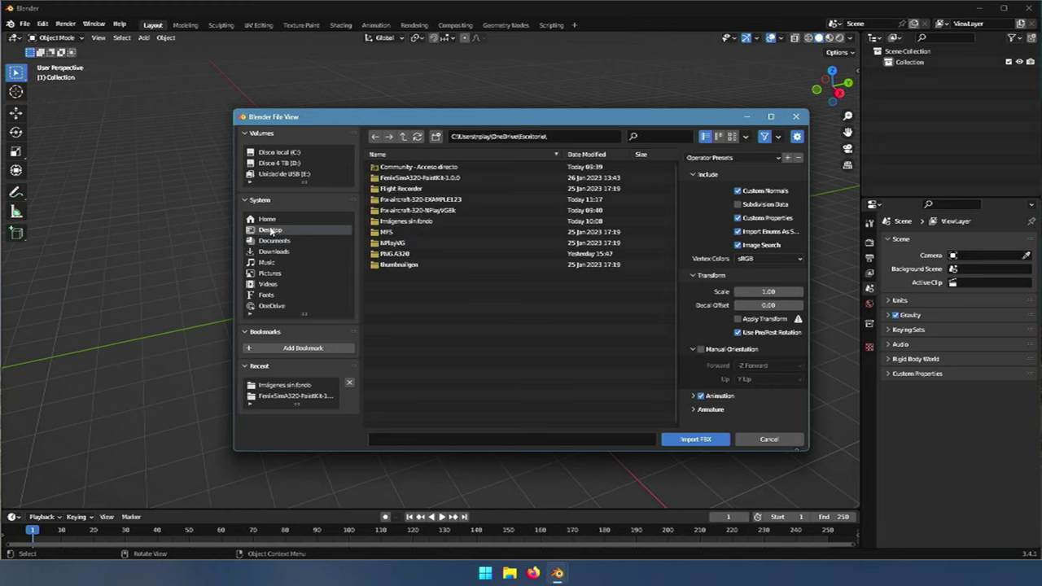
{"action": "double_click", "coordinate": [431, 178]}
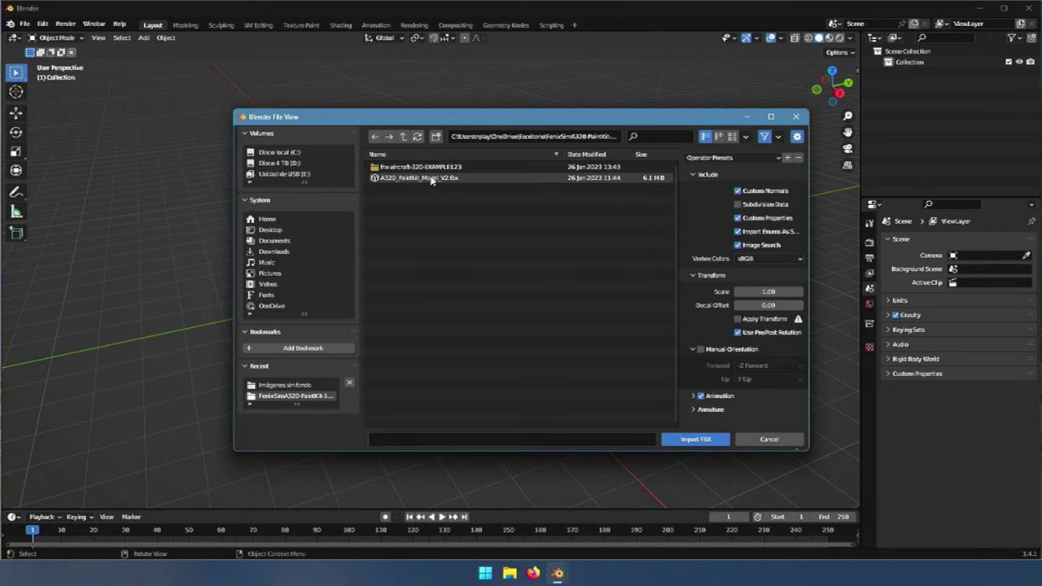
{"action": "left_click", "coordinate": [404, 178]}
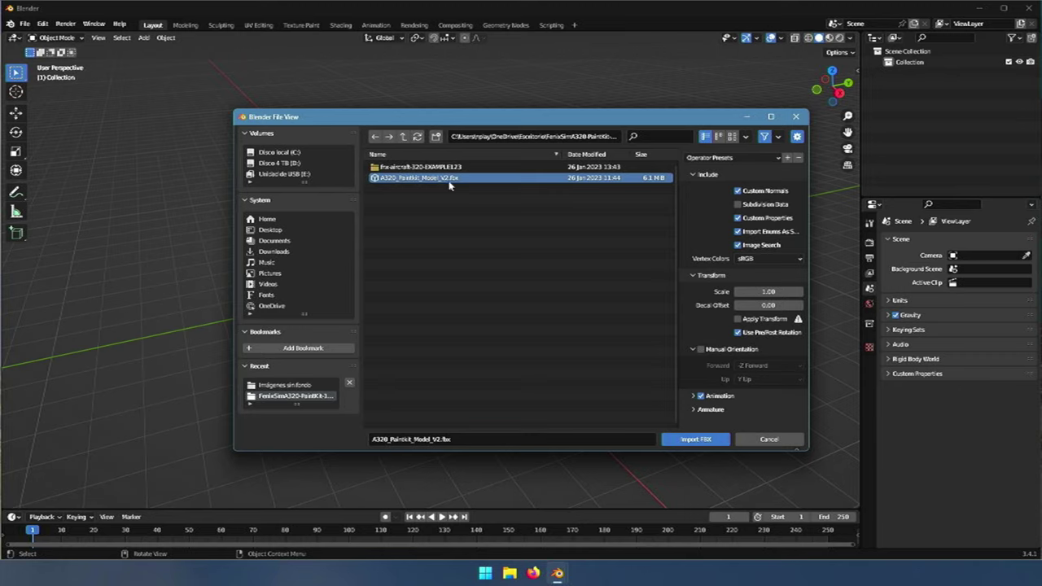
{"action": "left_click", "coordinate": [694, 439]}
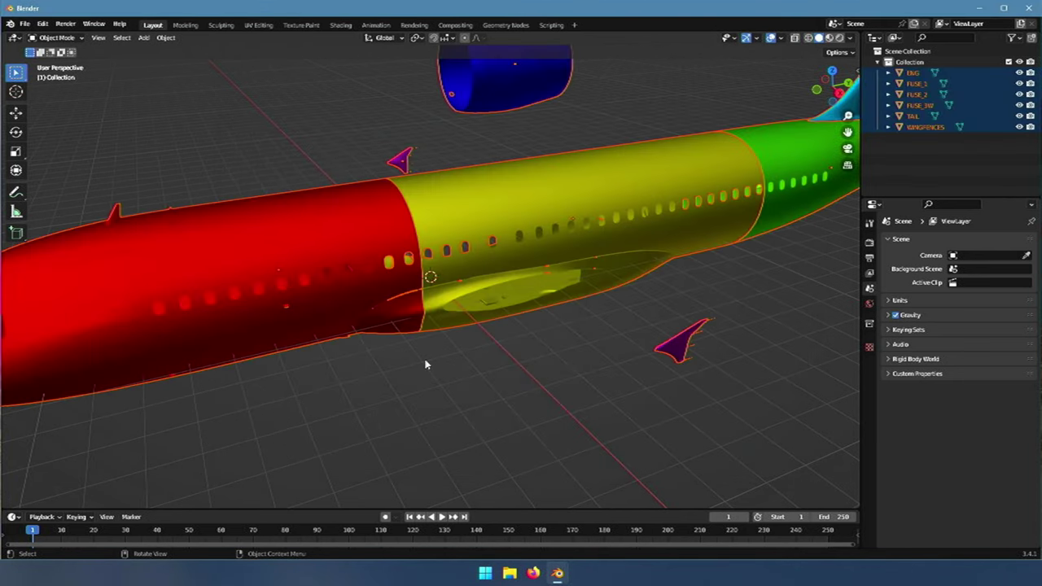
- View the whole imported aircraft in orthographic projection from the back
{"action": "scroll", "coordinate": [425, 365], "scroll_direction": "down", "scroll_amount": 2}
{"action": "scroll", "coordinate": [425, 364], "scroll_direction": "down", "scroll_amount": 1}
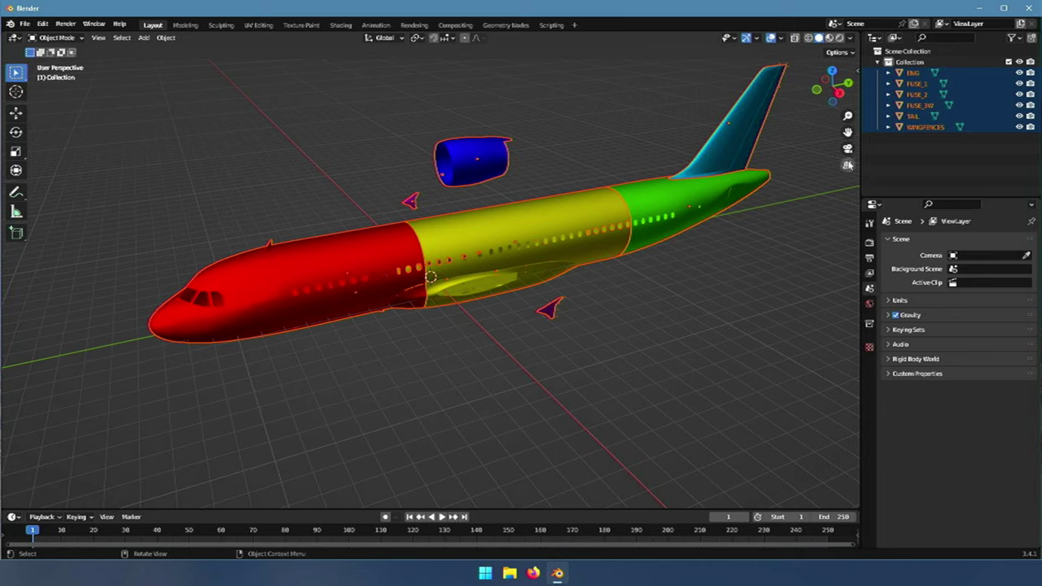
{"action": "left_click", "coordinate": [840, 95]}
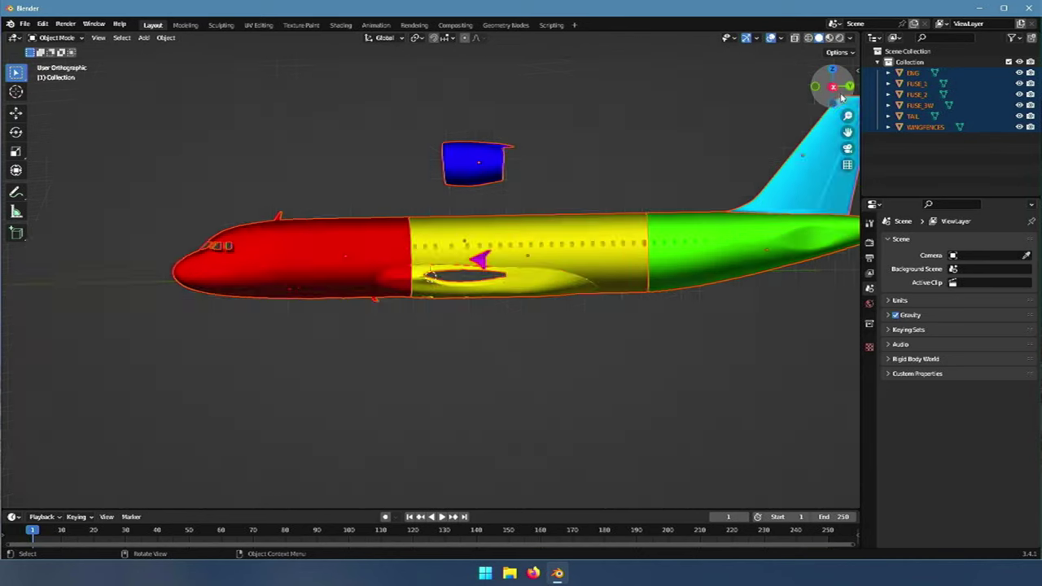
{"action": "left_click", "coordinate": [851, 88]}
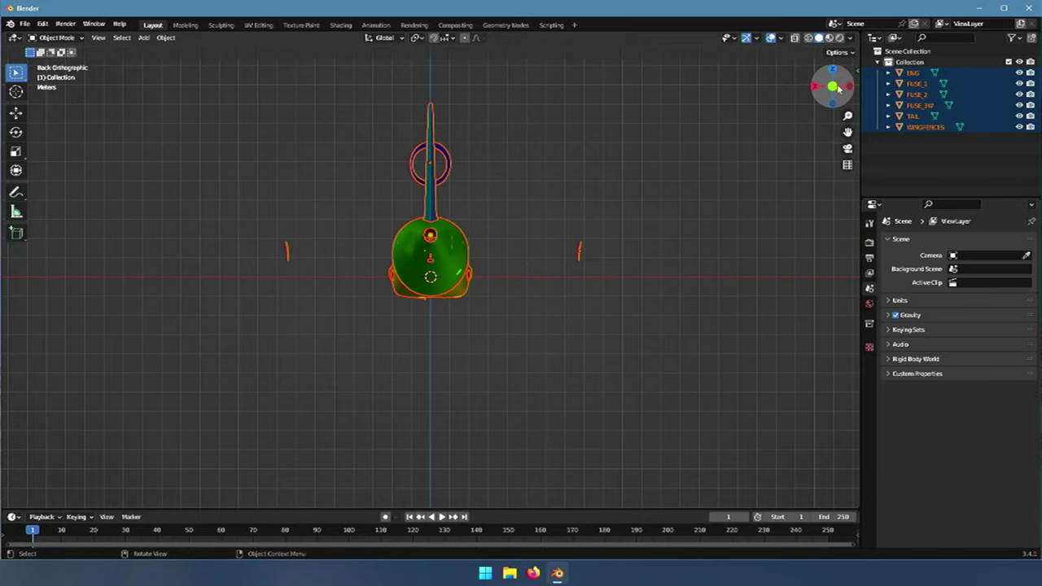
- Examine the imported aircraft from the top, in perspective and from the right, finishing with the whole model in right orthographic view
{"action": "left_click", "coordinate": [834, 75]}
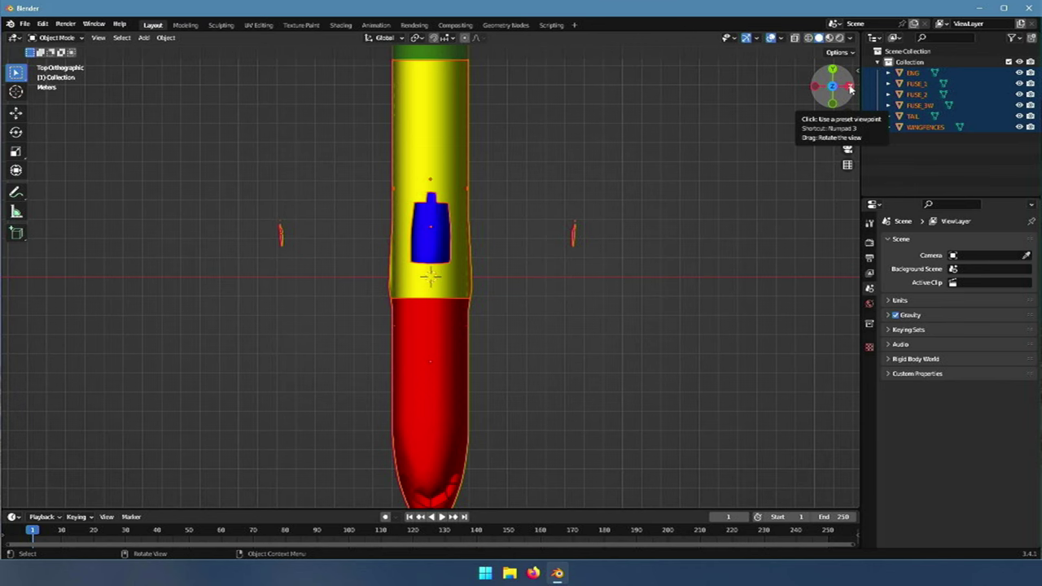
{"action": "left_click", "coordinate": [849, 86]}
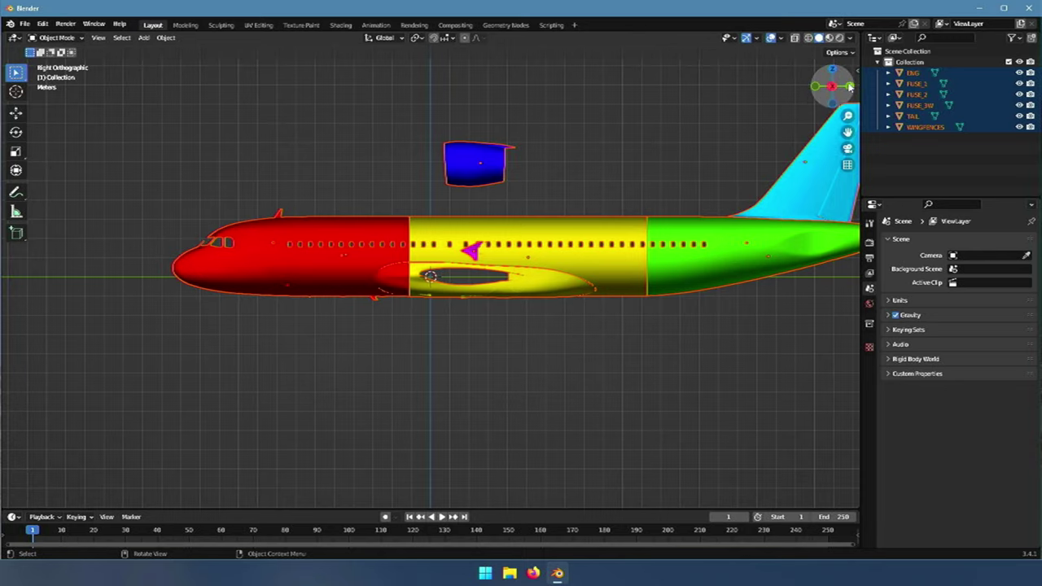
{"action": "left_click_drag", "start_coordinate": [831, 74], "coordinate": [823, 79]}
{"action": "middle_click_drag", "start_coordinate": [488, 366], "coordinate": [748, 342]}
{"action": "left_click_drag", "start_coordinate": [832, 85], "coordinate": [841, 79]}
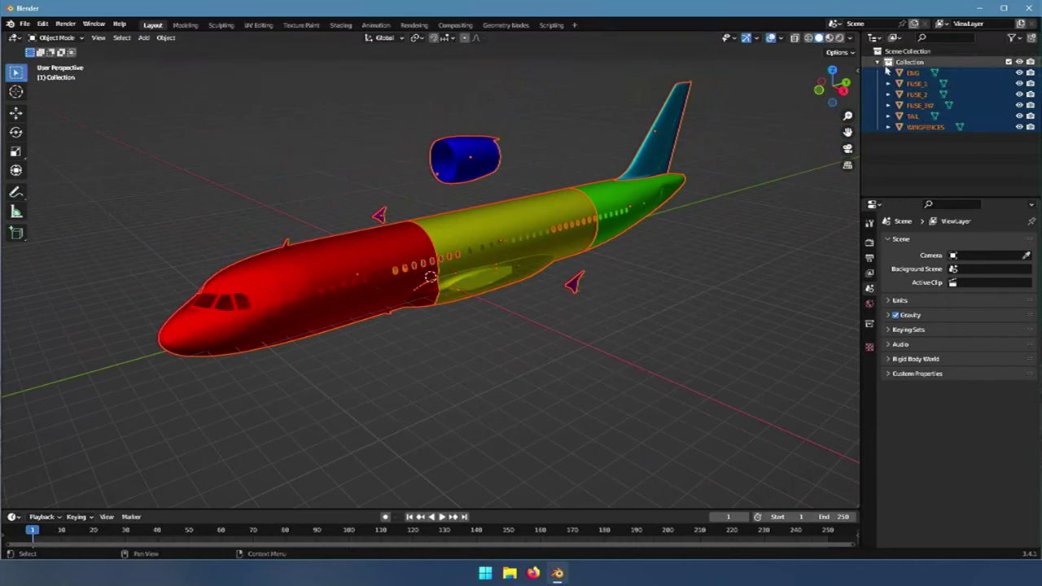
{"action": "left_click", "coordinate": [842, 91]}
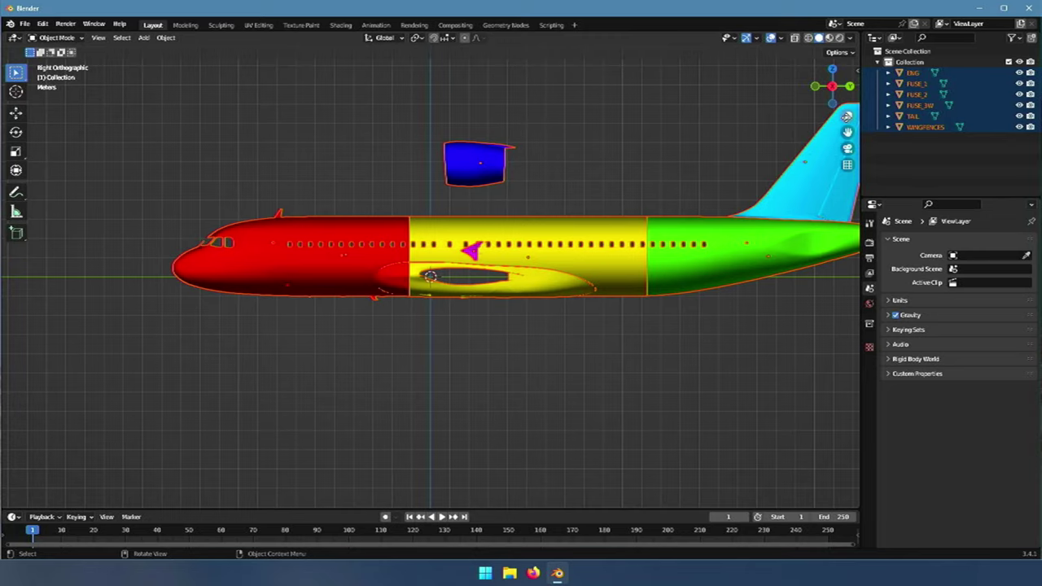
{"action": "left_click_drag", "start_coordinate": [846, 116], "coordinate": [846, 161]}
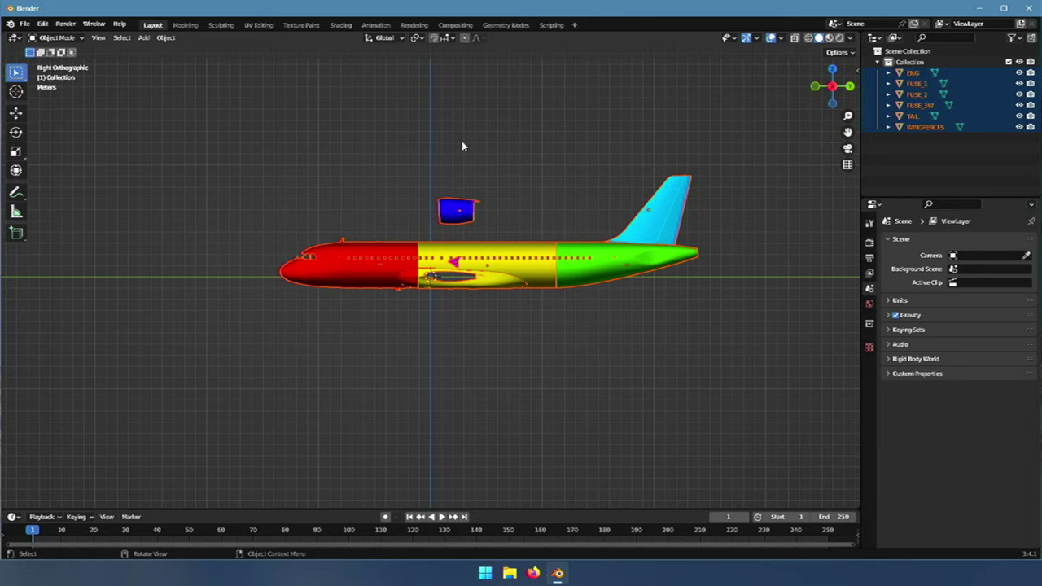
{"action": "scroll", "coordinate": [461, 147], "scroll_direction": "up", "scroll_amount": 8}
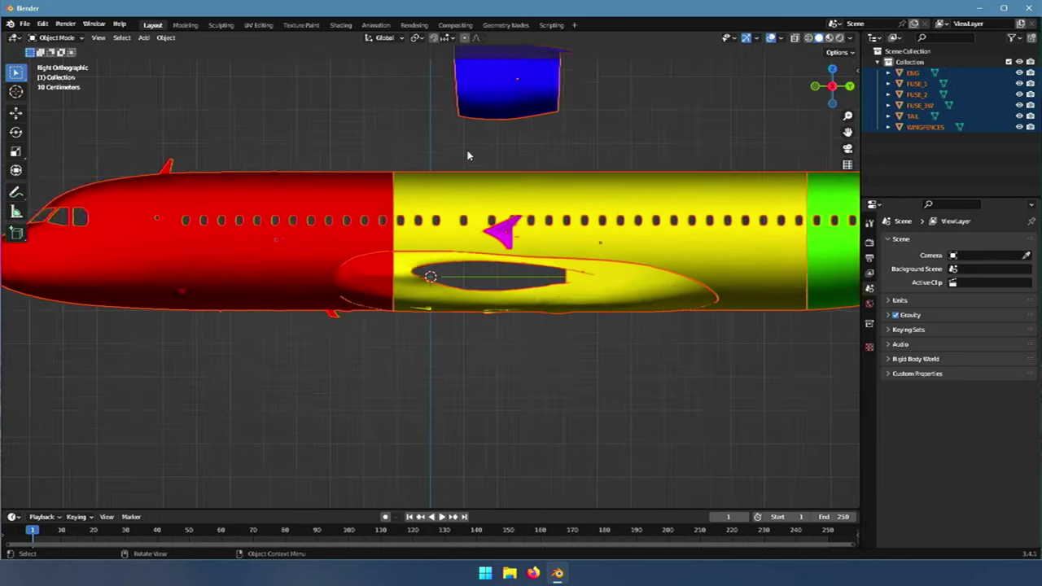
{"action": "scroll", "coordinate": [468, 154], "scroll_direction": "up", "scroll_amount": 2}
{"action": "scroll", "coordinate": [468, 155], "scroll_direction": "down", "scroll_amount": 10}
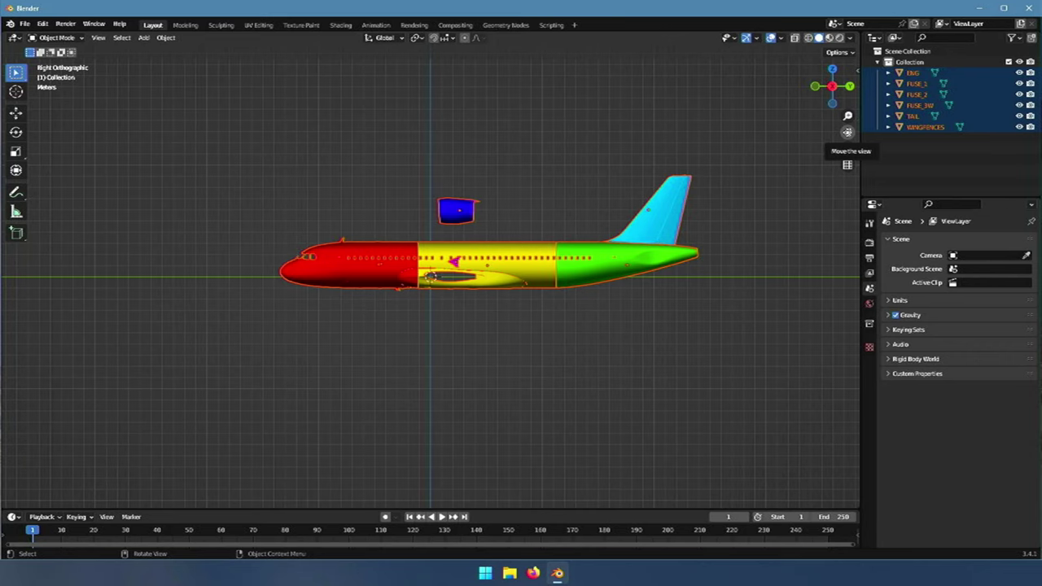
{"action": "left_click_drag", "start_coordinate": [848, 132], "coordinate": [612, 196]}
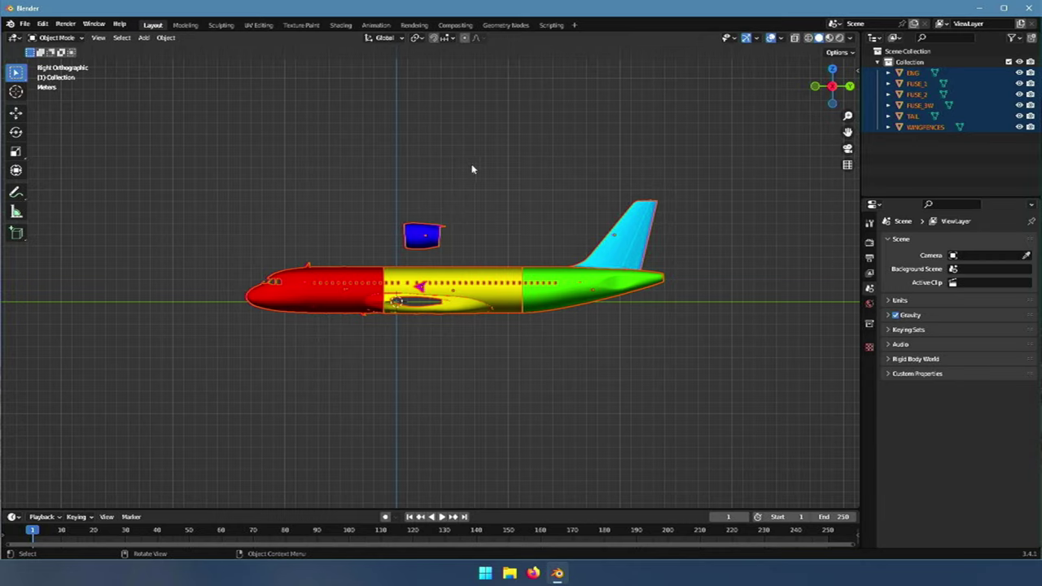
- Select the ENG object, switch to the Texture Paint workspace and enlarge the 3D viewport to show the whole aircraft
{"action": "left_click", "coordinate": [910, 74]}
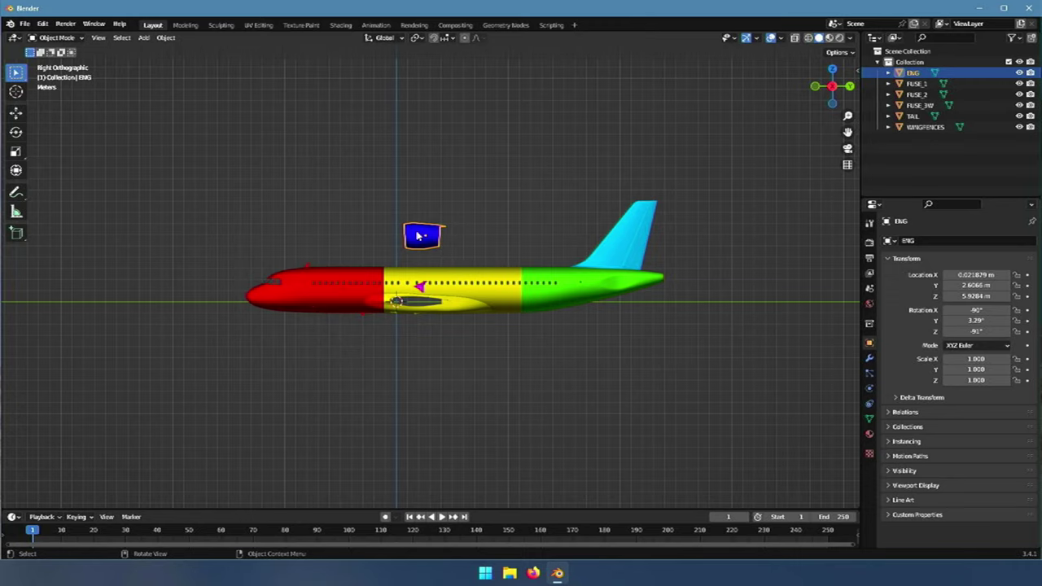
{"action": "left_click", "coordinate": [300, 25]}
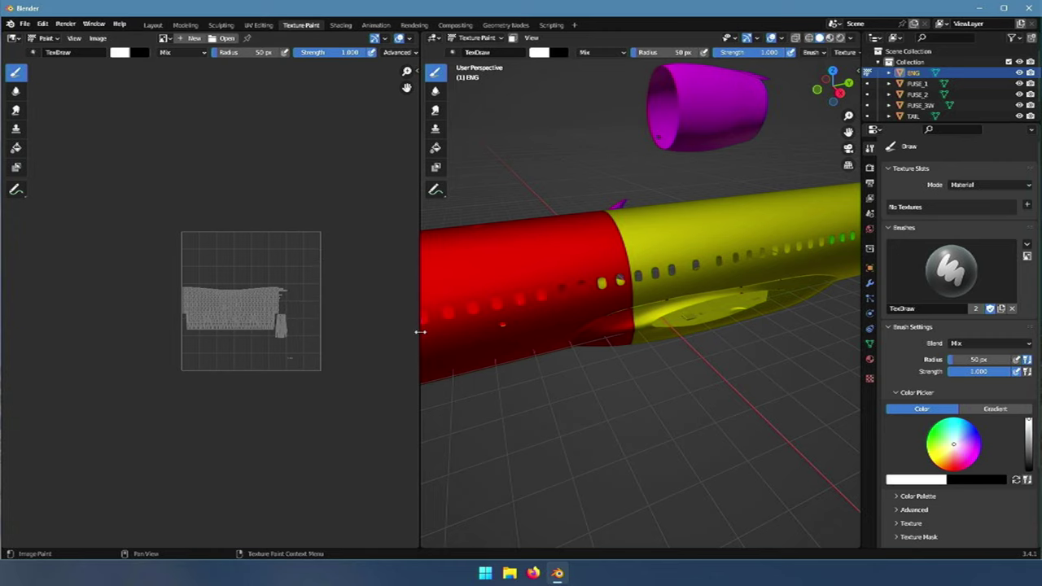
{"action": "left_click_drag", "start_coordinate": [421, 332], "coordinate": [17, 330]}
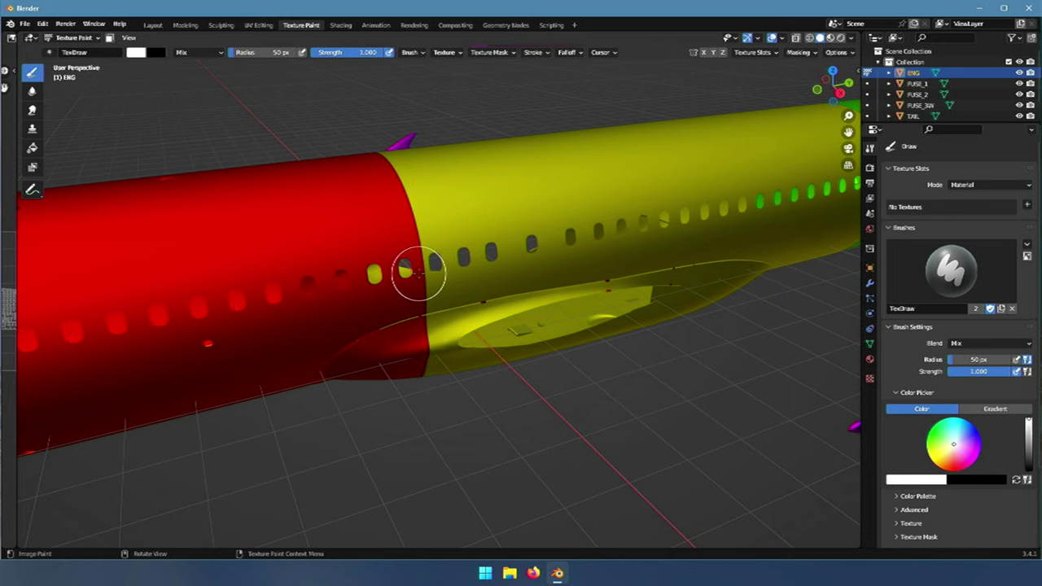
{"action": "scroll", "coordinate": [417, 272], "scroll_direction": "down", "scroll_amount": 5}
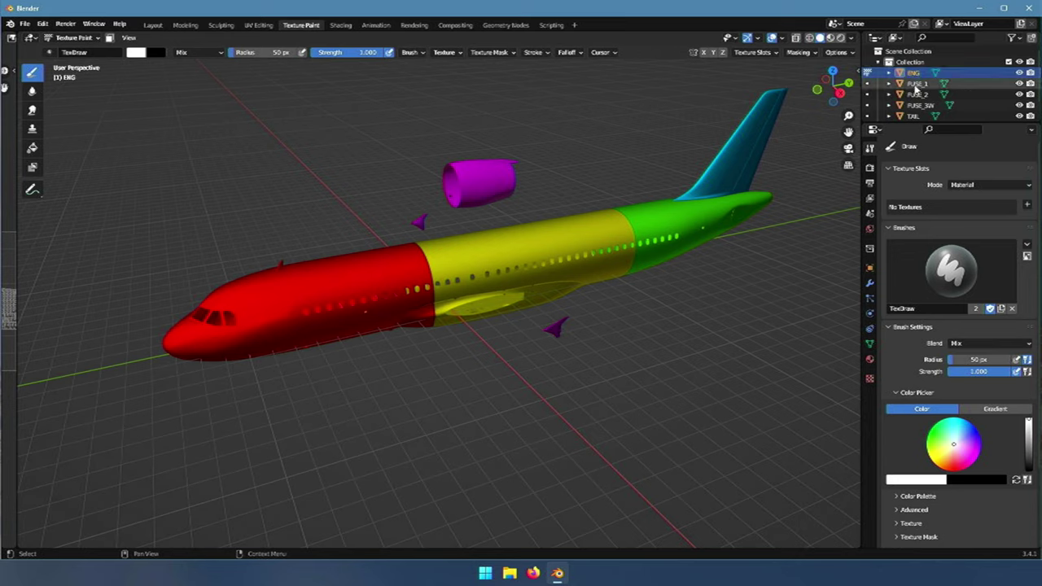
- Check which aircraft section FUSE_1, FUSE_2 and FUSE_3W each cover by making them the active paint object, then return to ENG
{"action": "left_click", "coordinate": [867, 85]}
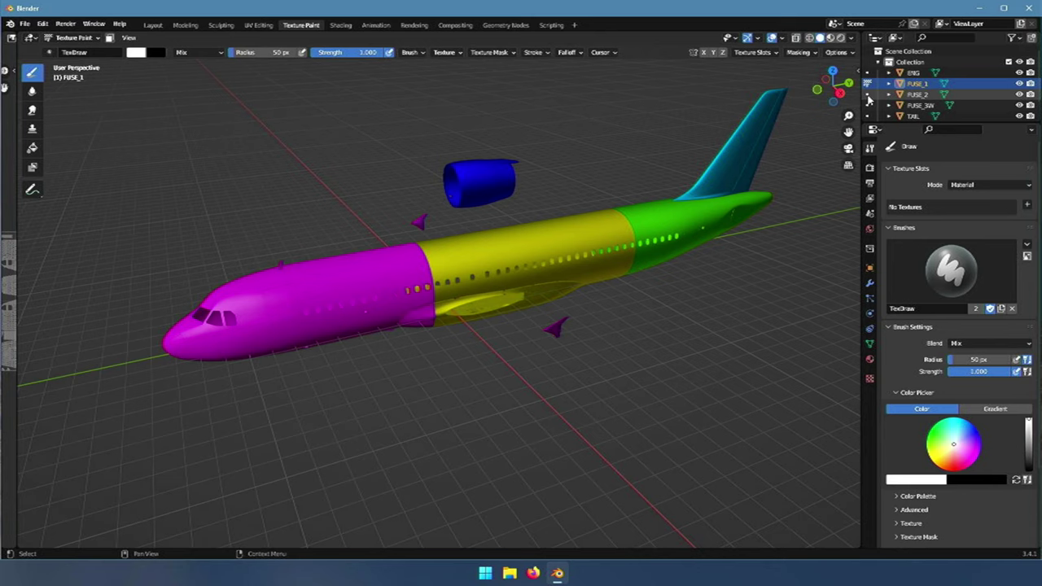
{"action": "left_click", "coordinate": [868, 95]}
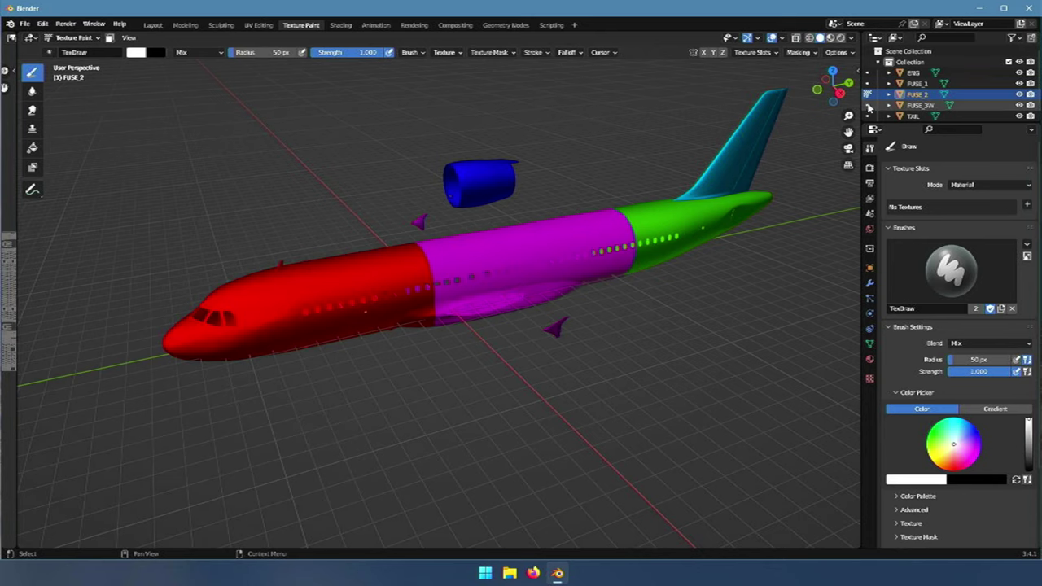
{"action": "left_click", "coordinate": [867, 106]}
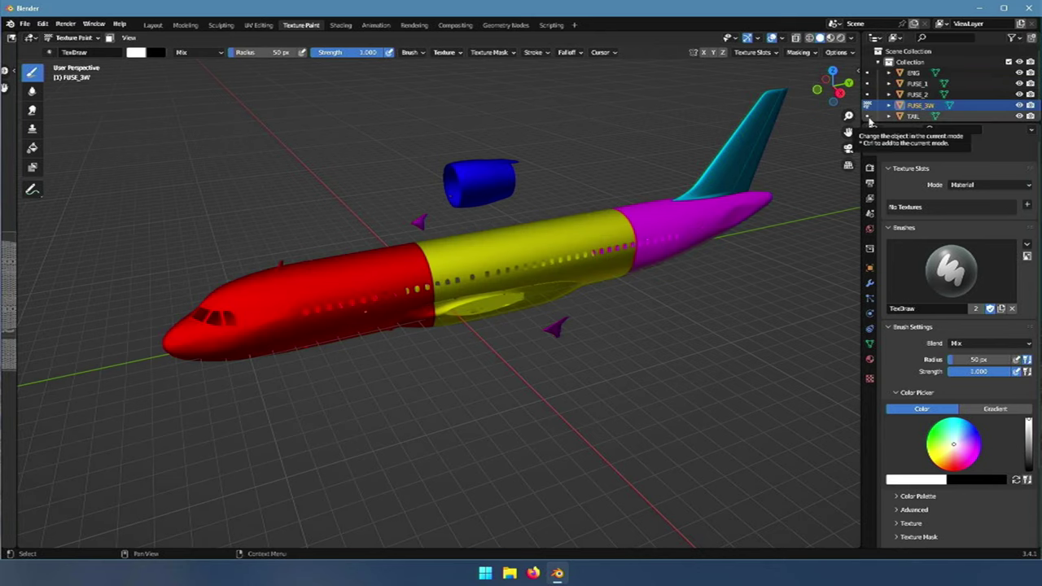
{"action": "left_click", "coordinate": [868, 72]}
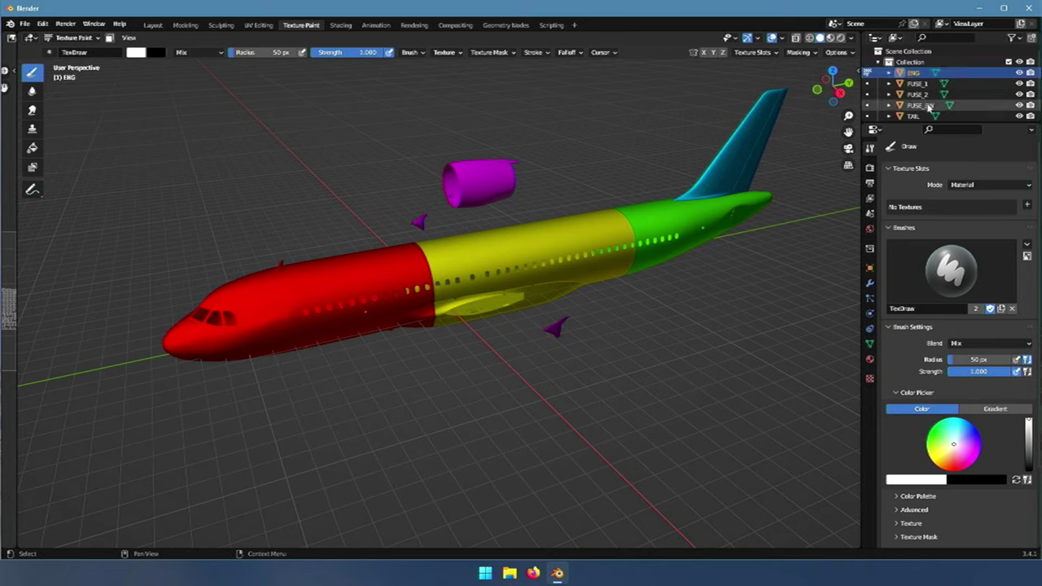
- Add a Base Color paint slot to ENG, filled with white (RGB 1.000, 1.000, 1.000)
{"action": "left_click", "coordinate": [1028, 207]}
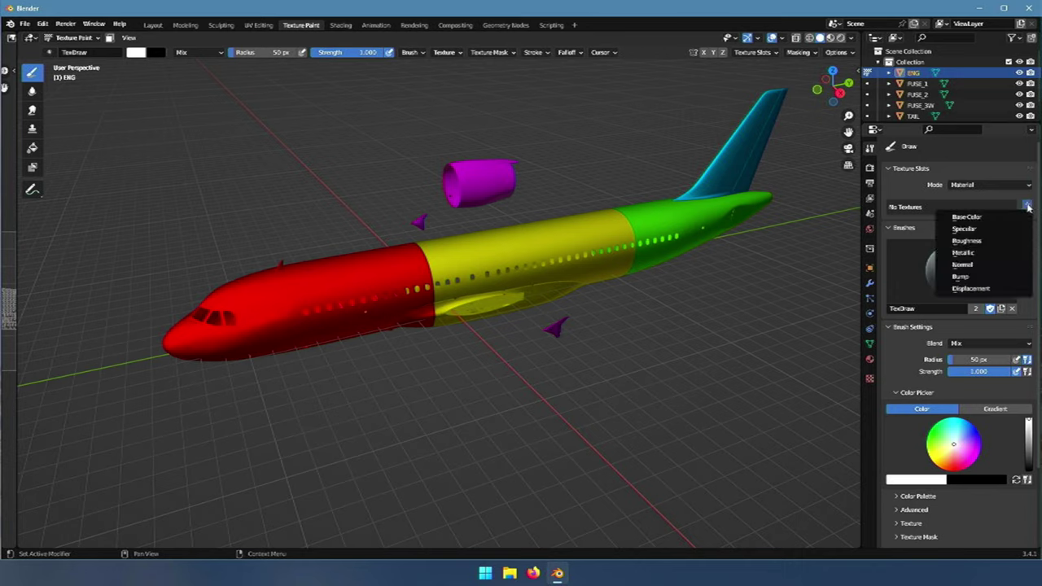
{"action": "left_click", "coordinate": [982, 218]}
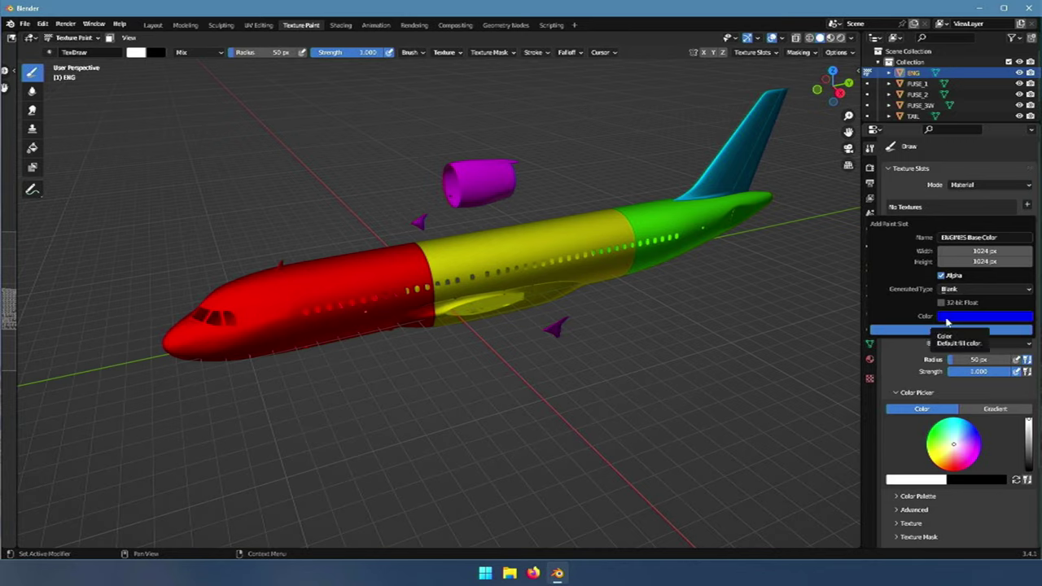
{"action": "left_click", "coordinate": [946, 317]}
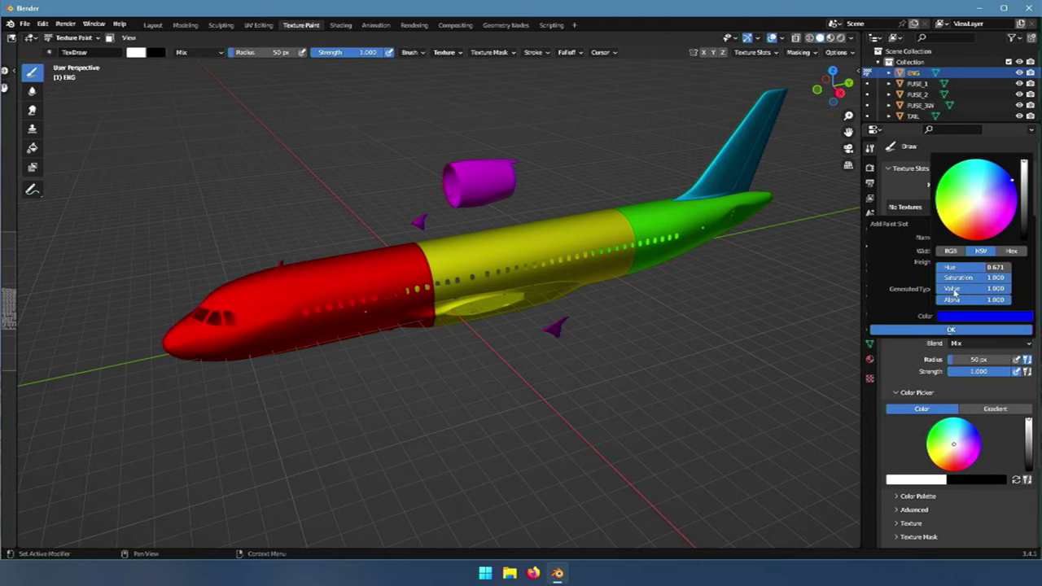
{"action": "left_click", "coordinate": [950, 252]}
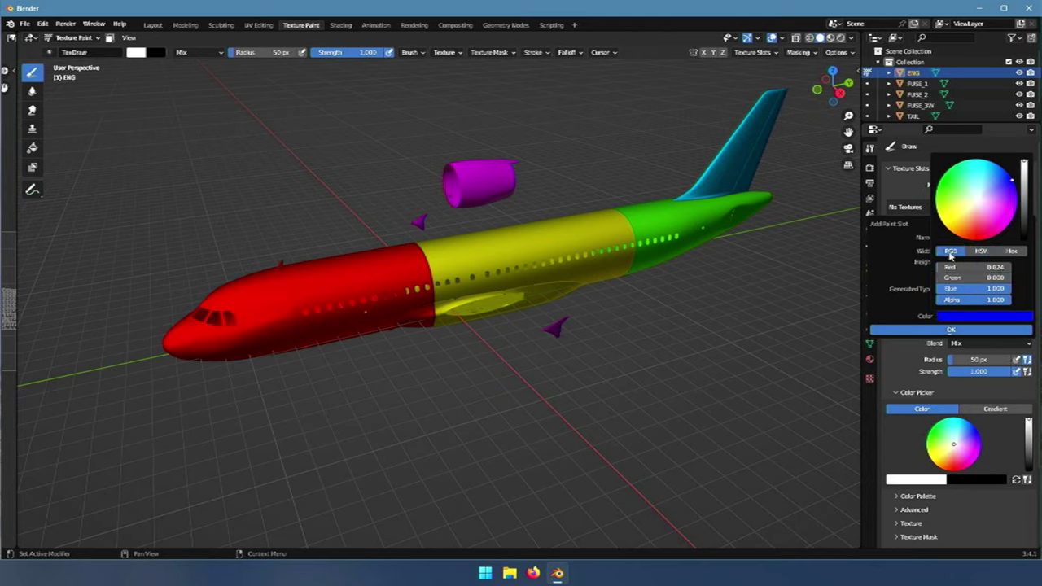
{"action": "left_click", "coordinate": [986, 268]}
{"action": "type", "text": "1"}
{"action": "key", "text": "Return"}
{"action": "left_click", "coordinate": [1000, 276]}
{"action": "type", "text": "1"}
{"action": "key", "text": "Return"}
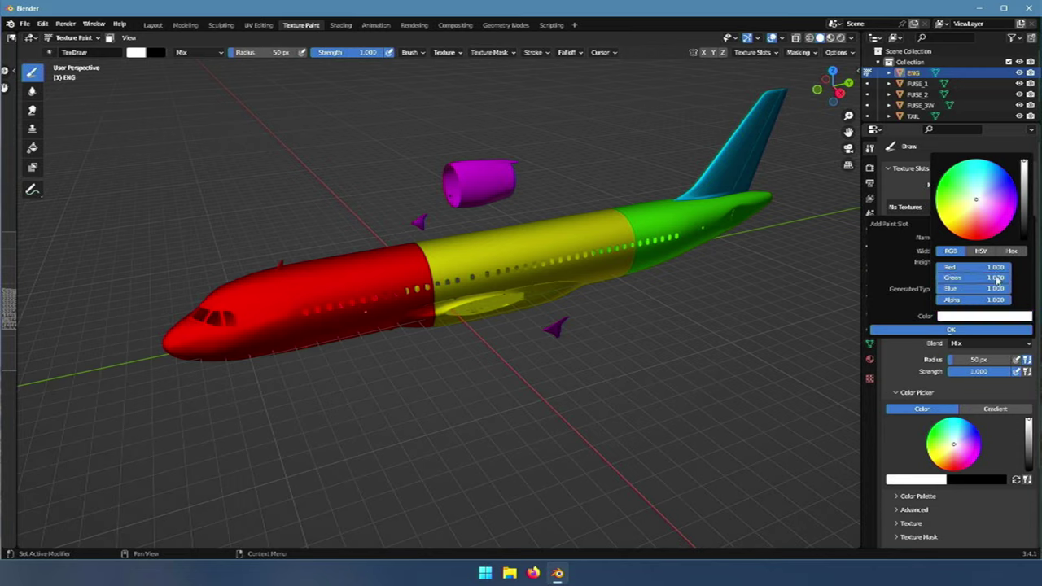
{"action": "left_click", "coordinate": [960, 331]}
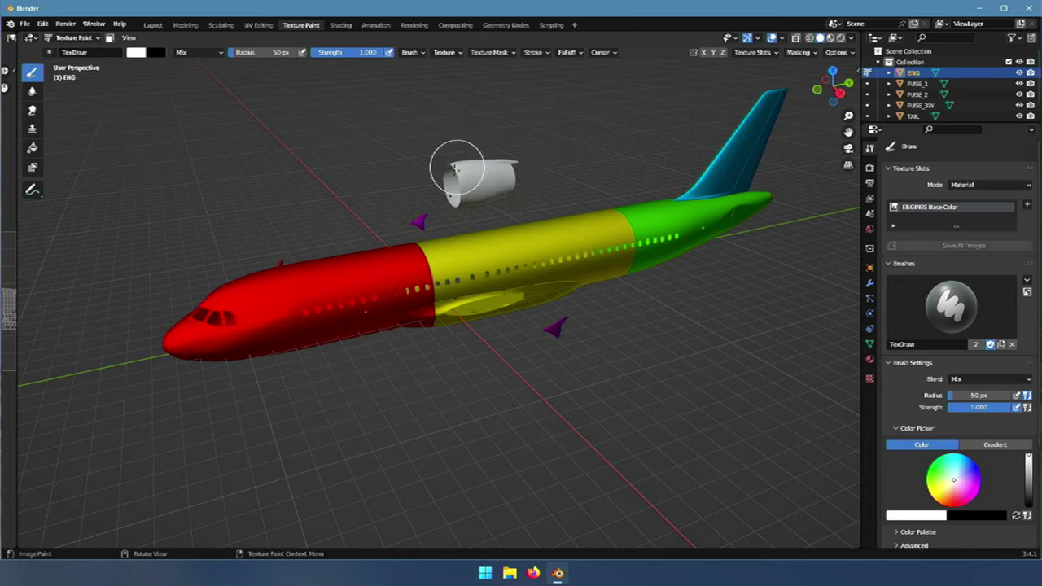
- Make FUSE_1 the active paint object and add a Base Color paint slot filled with white (RGB 1.000, 1.000, 1.000)
{"action": "left_click", "coordinate": [868, 84]}
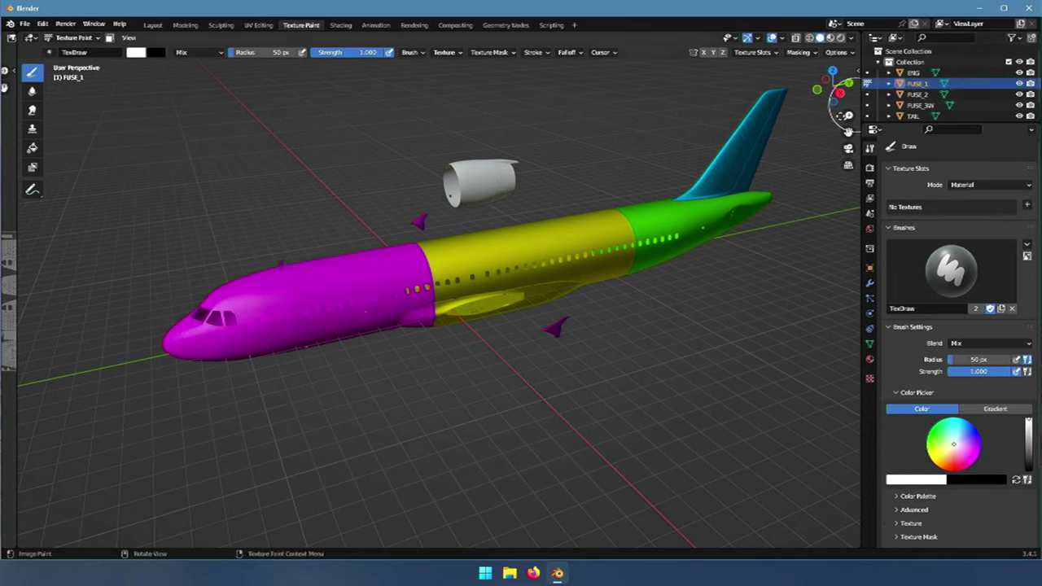
{"action": "left_click", "coordinate": [1027, 209]}
{"action": "left_click", "coordinate": [985, 224]}
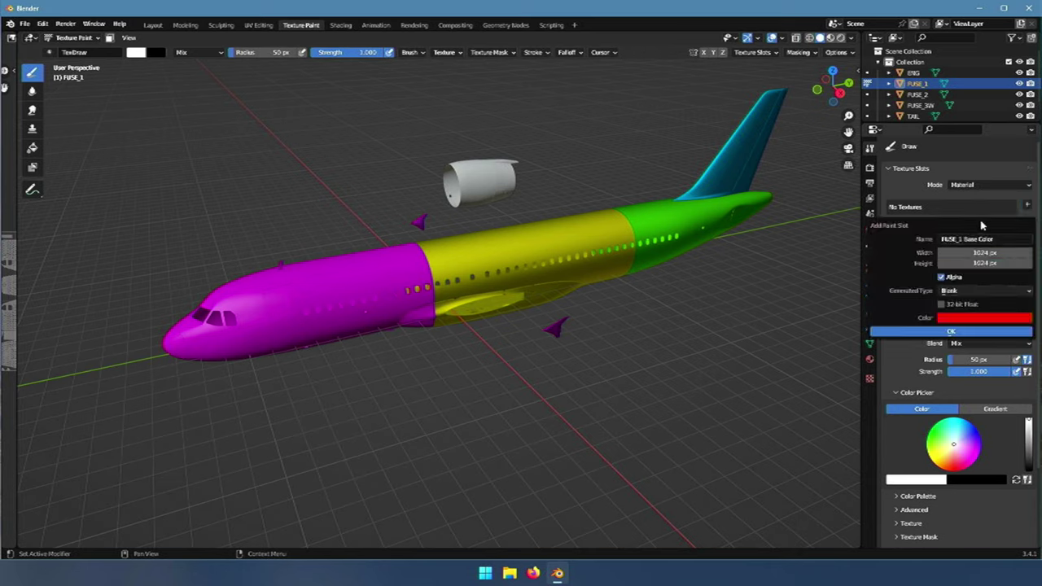
{"action": "left_click", "coordinate": [964, 321]}
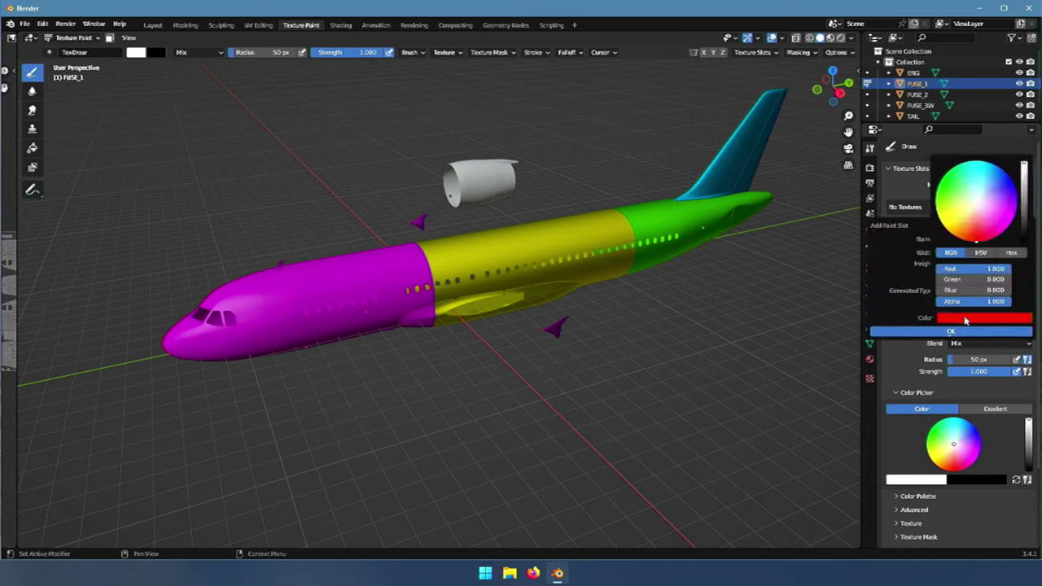
{"action": "left_click", "coordinate": [958, 279]}
{"action": "type", "text": "0.0"}
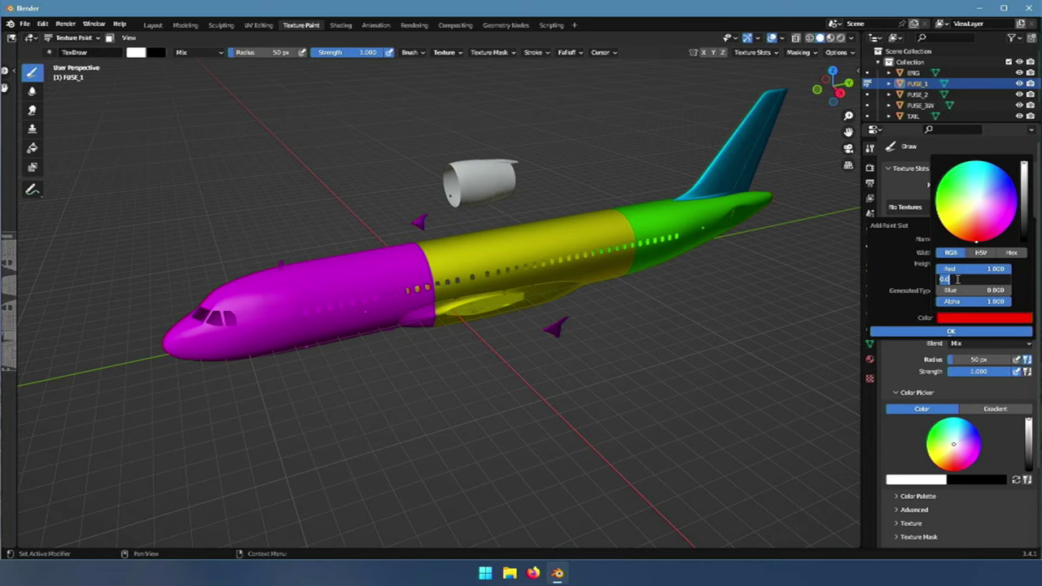
{"action": "type", "text": "1"}
{"action": "key", "text": "Return"}
{"action": "left_click", "coordinate": [985, 290]}
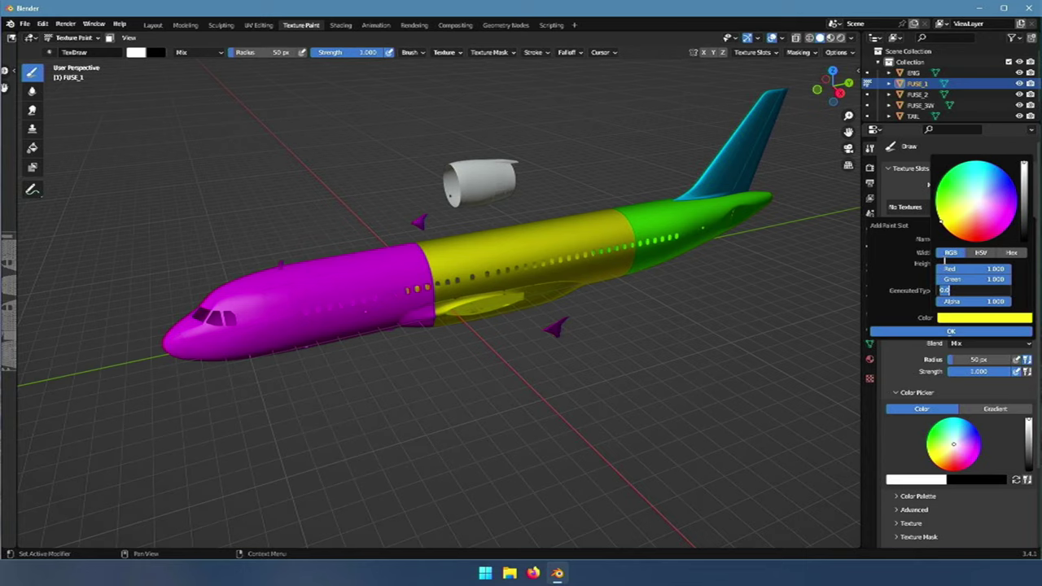
{"action": "type", "text": "1"}
{"action": "key", "text": "Return"}
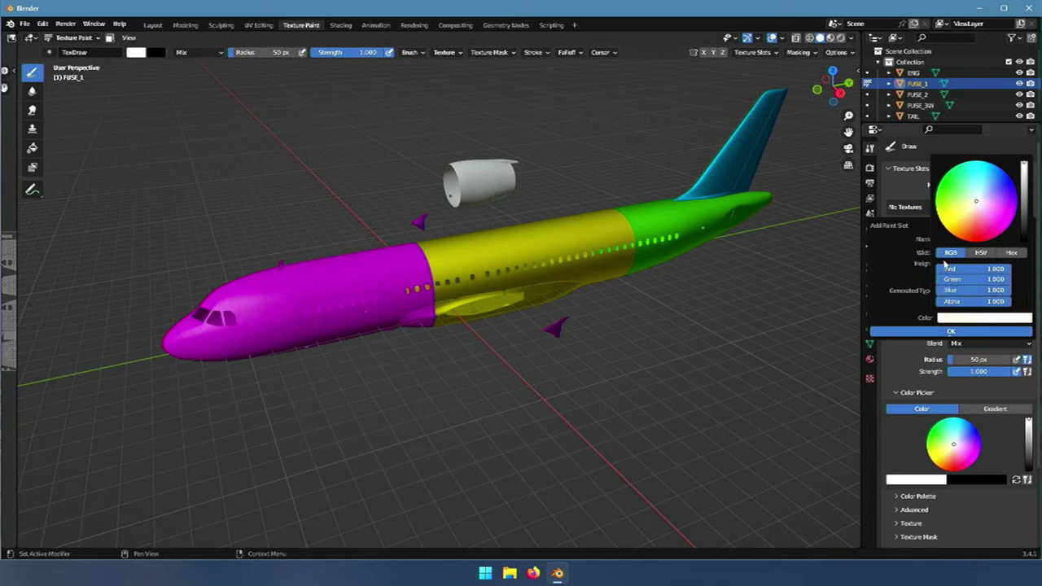
{"action": "left_click", "coordinate": [954, 334]}
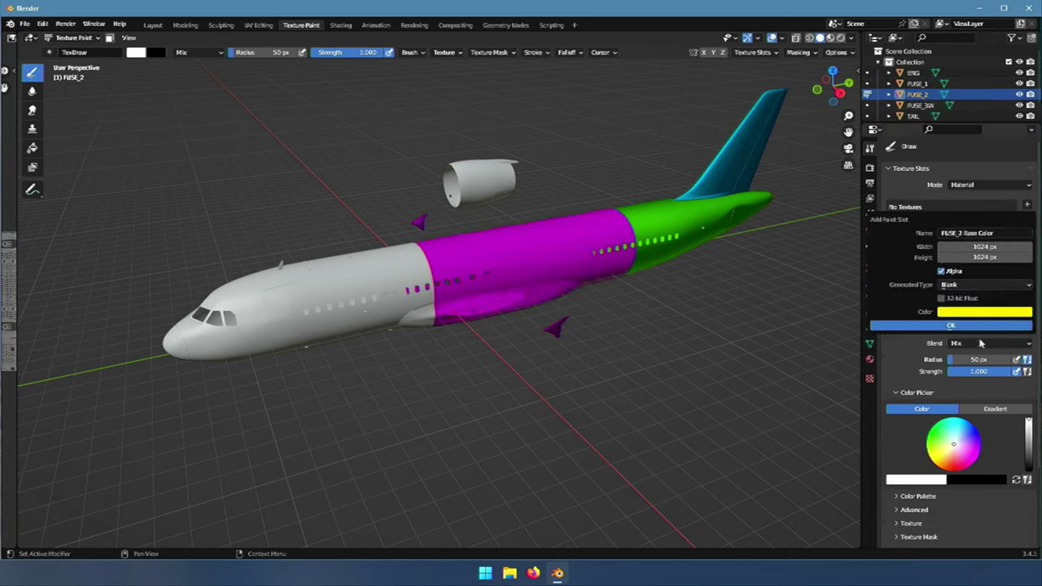
- Add white Base Color paint slots to the remaining parts FUSE_2, FUSE_3W, TAIL and WINGFENCES
{"action": "left_click", "coordinate": [976, 310]}
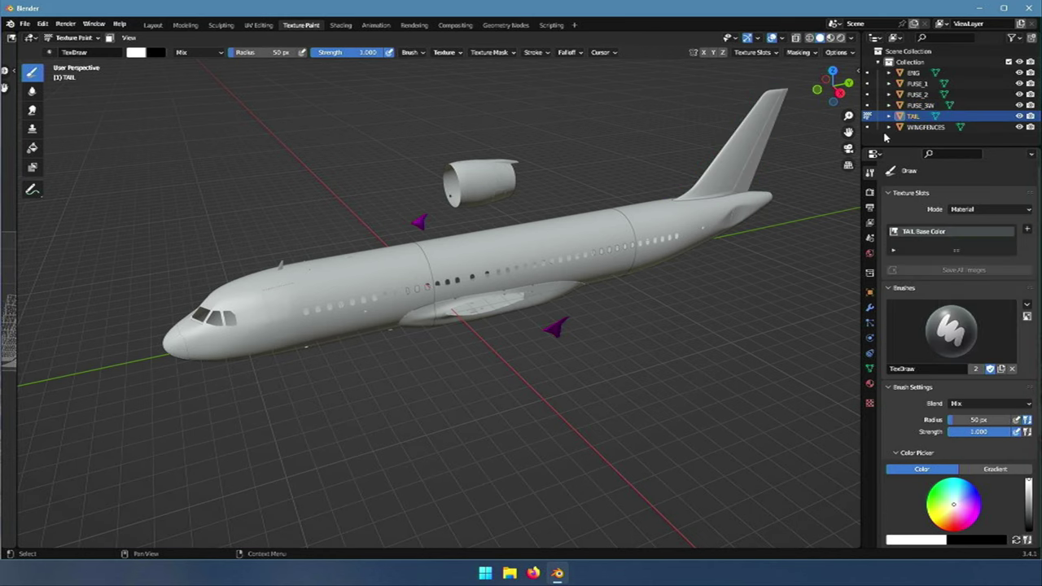
{"action": "left_click", "coordinate": [923, 127]}
{"action": "left_click", "coordinate": [1027, 231]}
{"action": "left_click", "coordinate": [953, 349]}
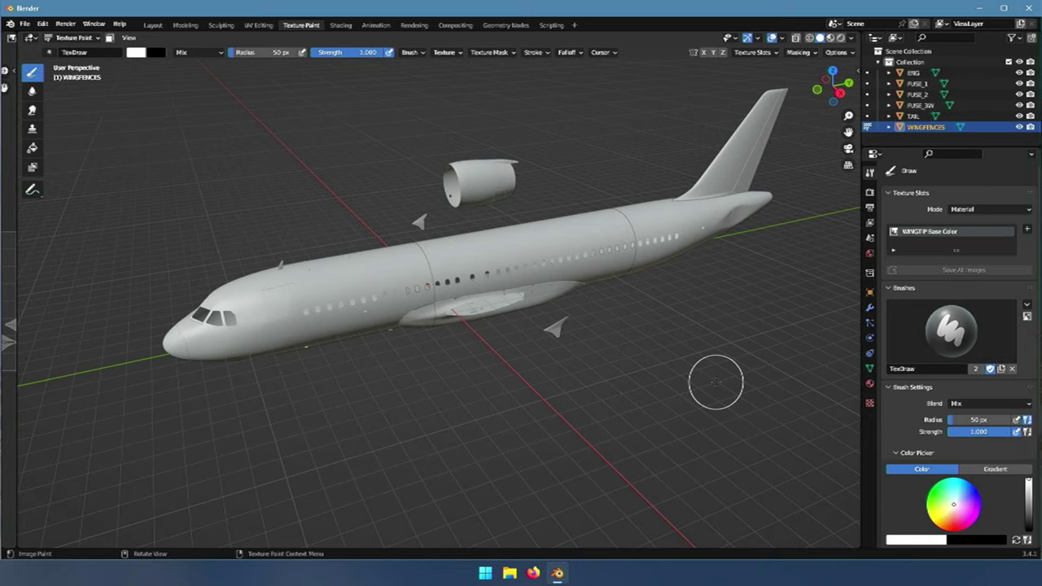
- Make TAIL the active paint object and create a new texture for the Draw brush
{"action": "left_click", "coordinate": [867, 117]}
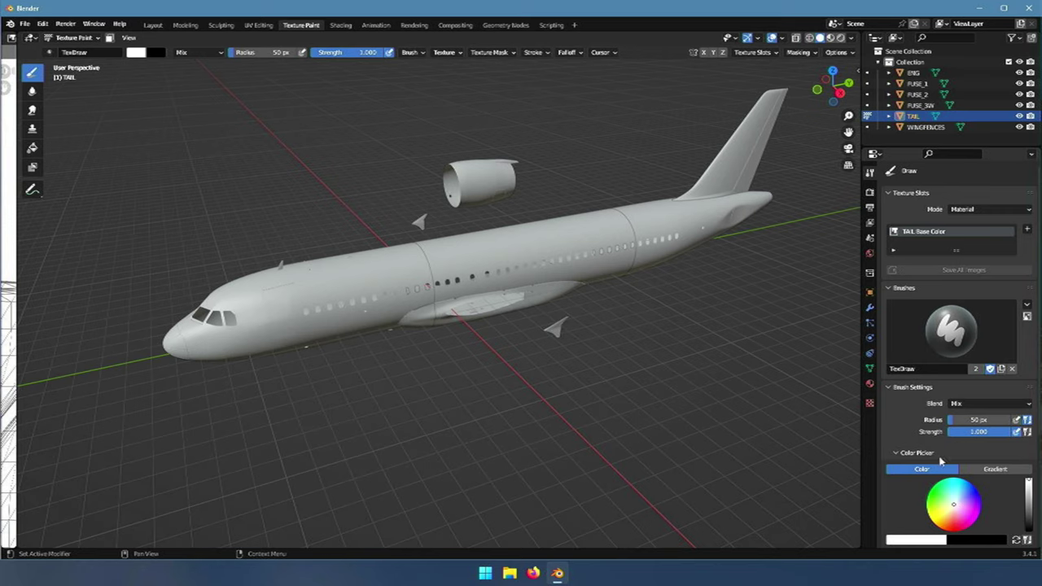
{"action": "scroll", "coordinate": [884, 305], "scroll_direction": "down", "scroll_amount": 5}
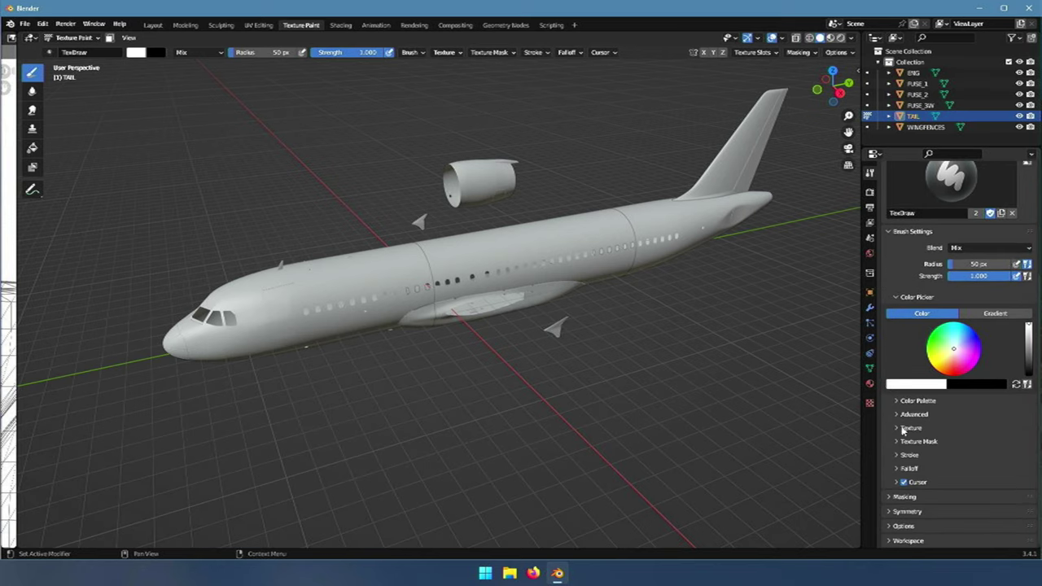
{"action": "left_click", "coordinate": [899, 430]}
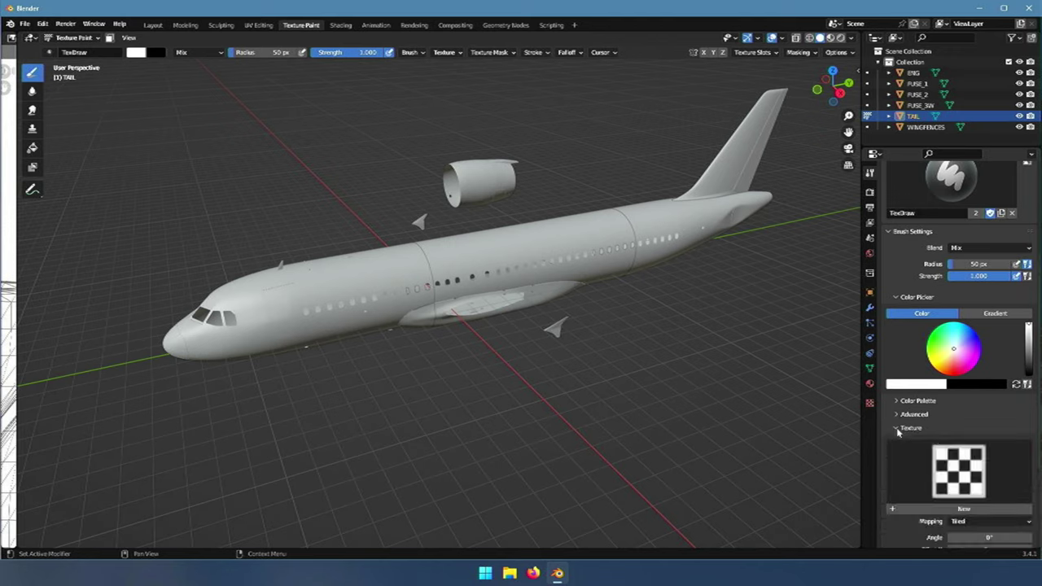
{"action": "scroll", "coordinate": [898, 431], "scroll_direction": "down", "scroll_amount": 2}
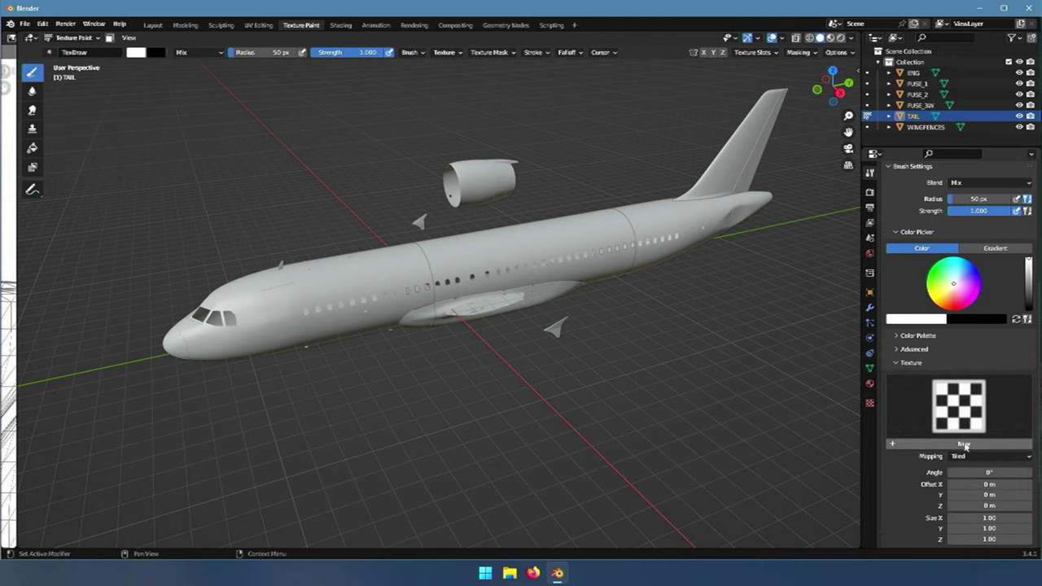
{"action": "left_click", "coordinate": [964, 444]}
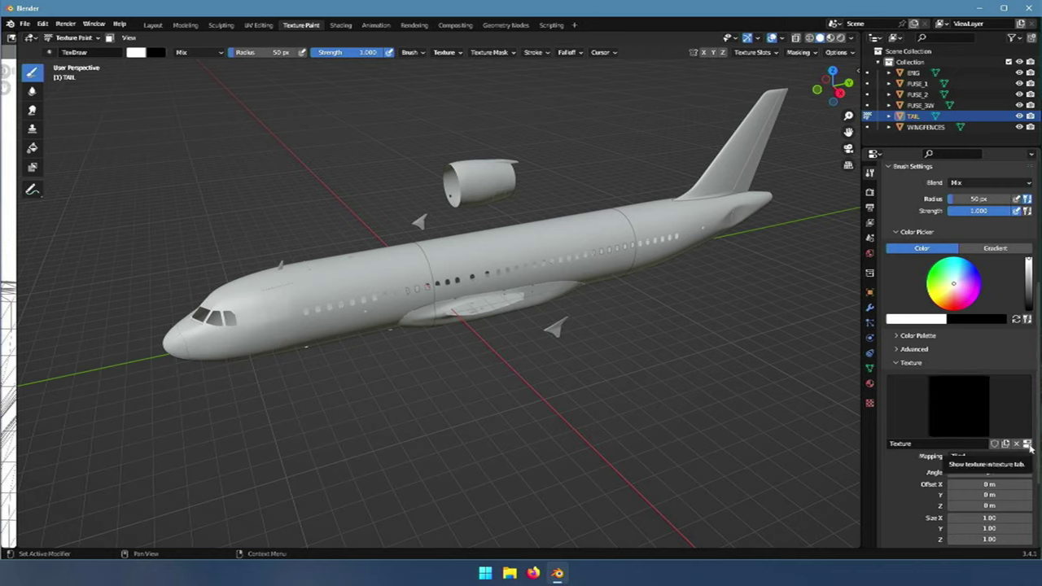
- Load Textura.png from the desktop folder Imágenes sin fondo as the brush texture's image
{"action": "left_click", "coordinate": [1027, 444]}
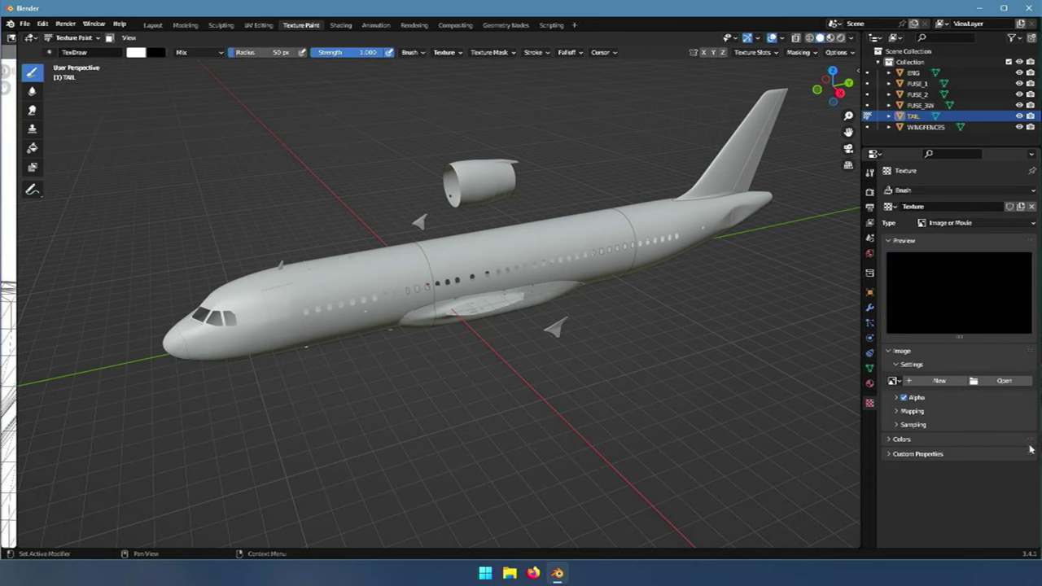
{"action": "left_click", "coordinate": [1003, 381]}
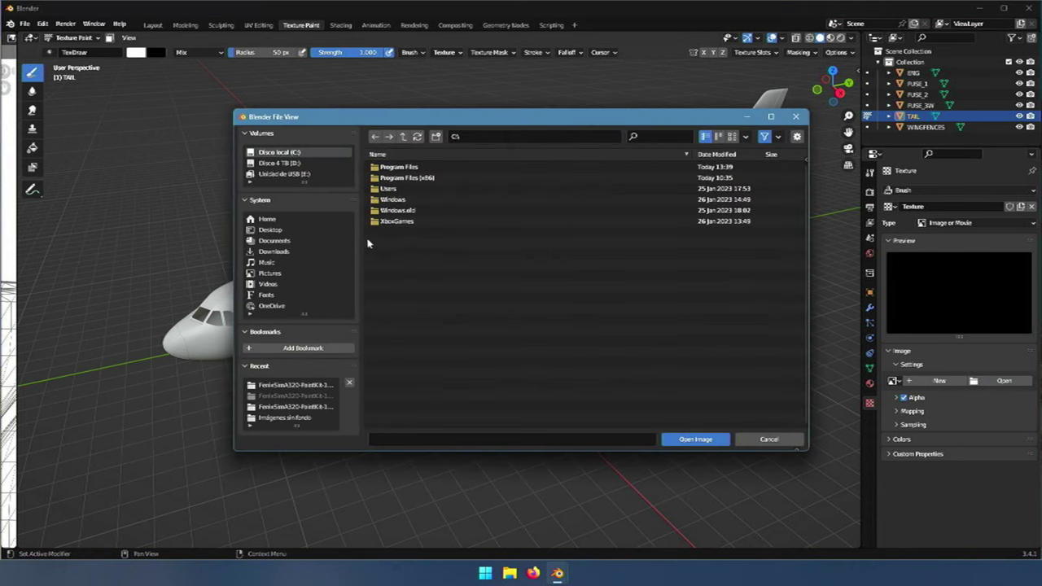
{"action": "left_click", "coordinate": [271, 231]}
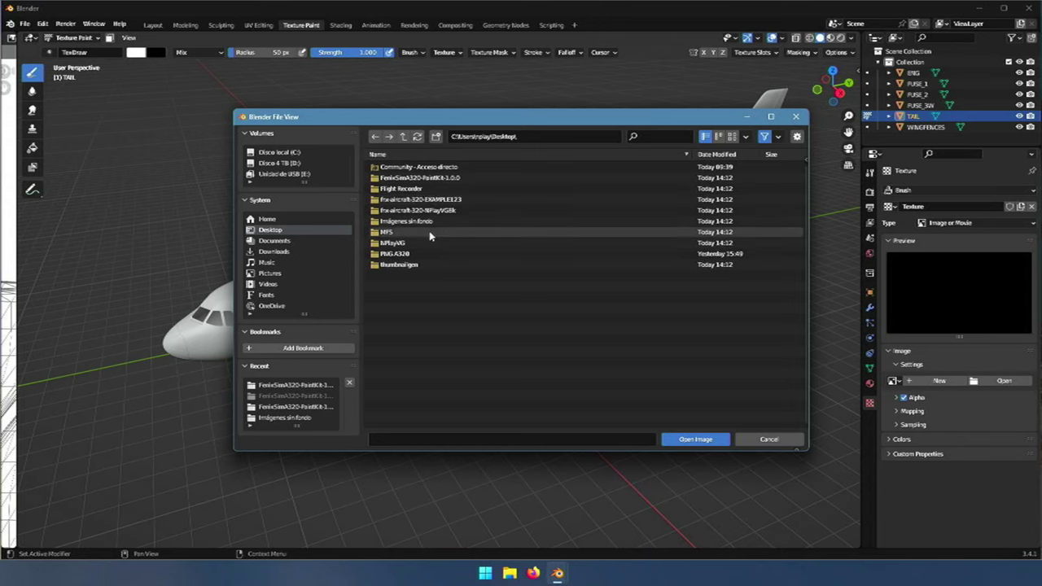
{"action": "double_click", "coordinate": [407, 221]}
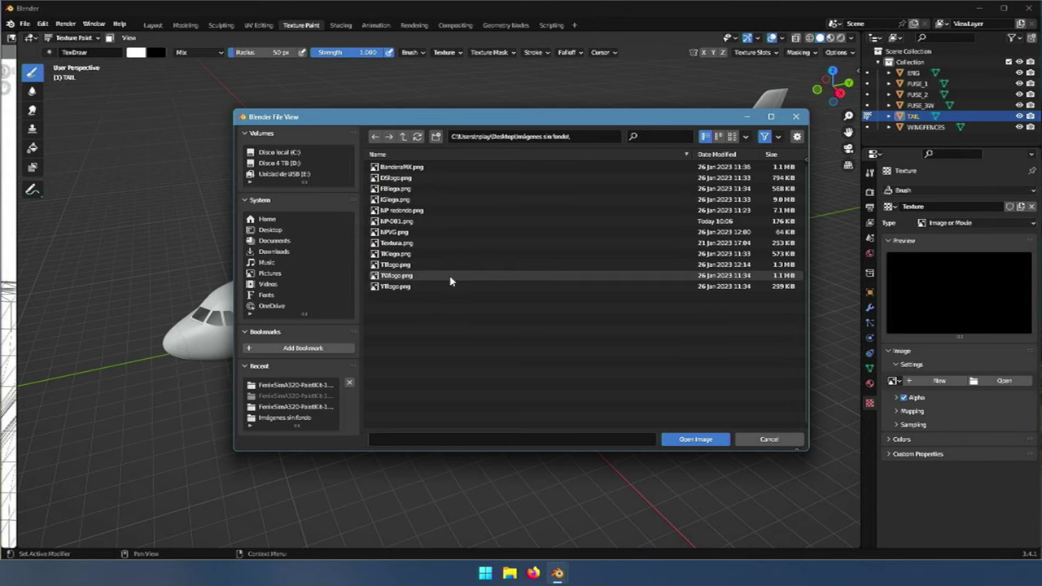
{"action": "double_click", "coordinate": [395, 242]}
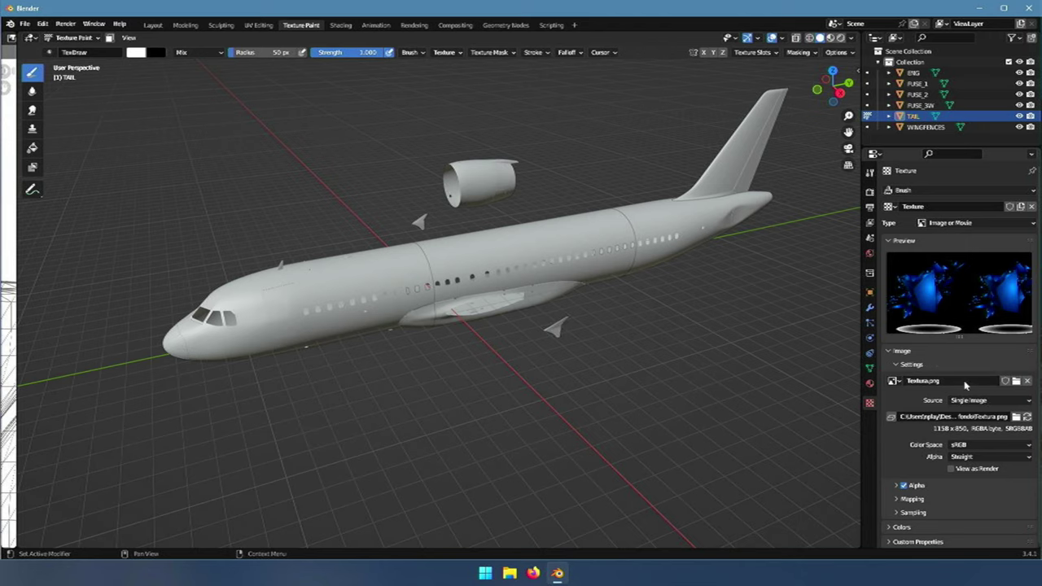
- Set the brush texture's mapping to Stencil and move the stencil image over the middle of the fuselage
{"action": "left_click", "coordinate": [869, 175]}
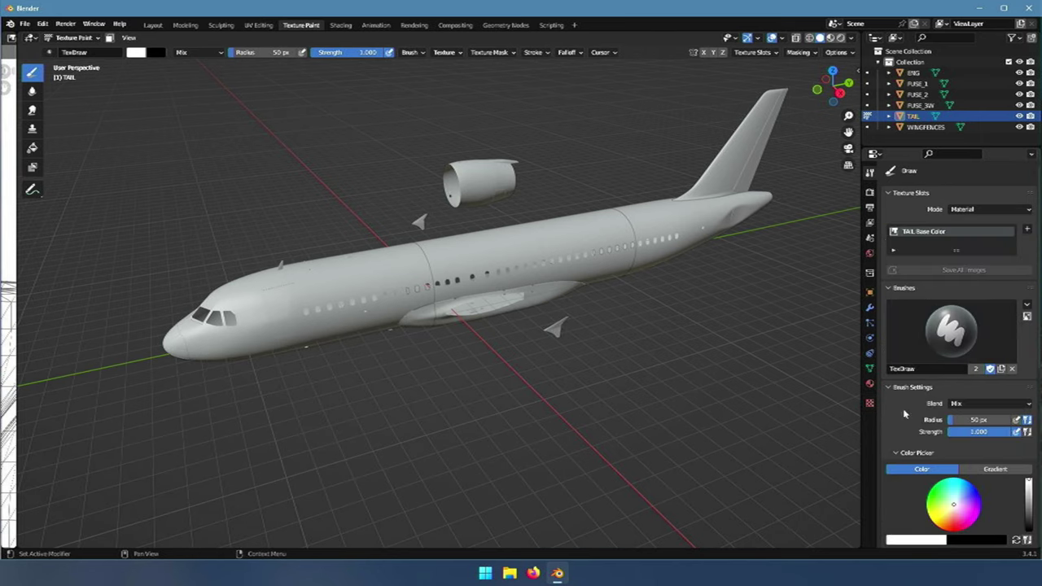
{"action": "scroll", "coordinate": [904, 415], "scroll_direction": "down", "scroll_amount": 5}
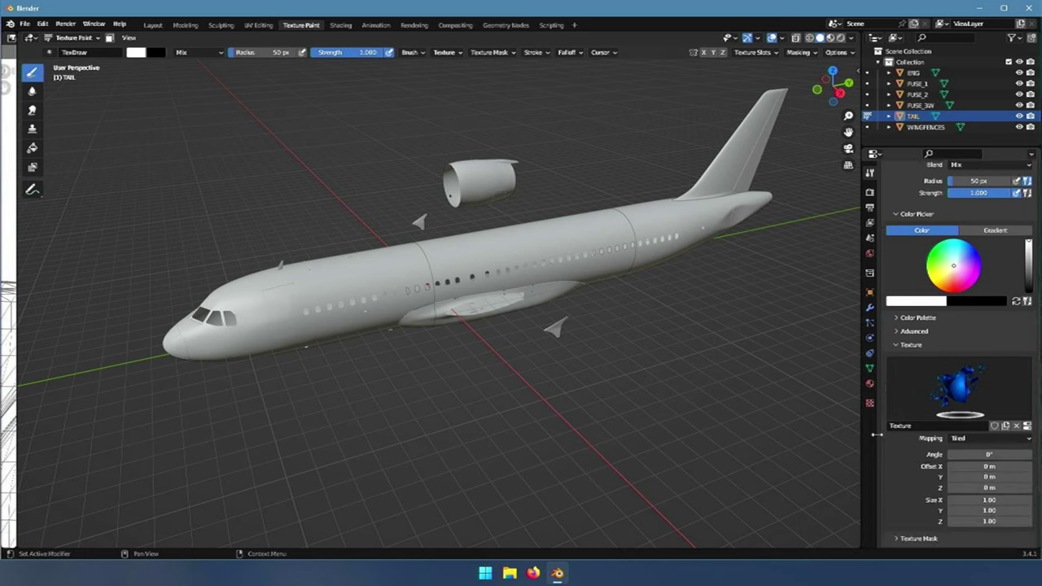
{"action": "left_click", "coordinate": [956, 439]}
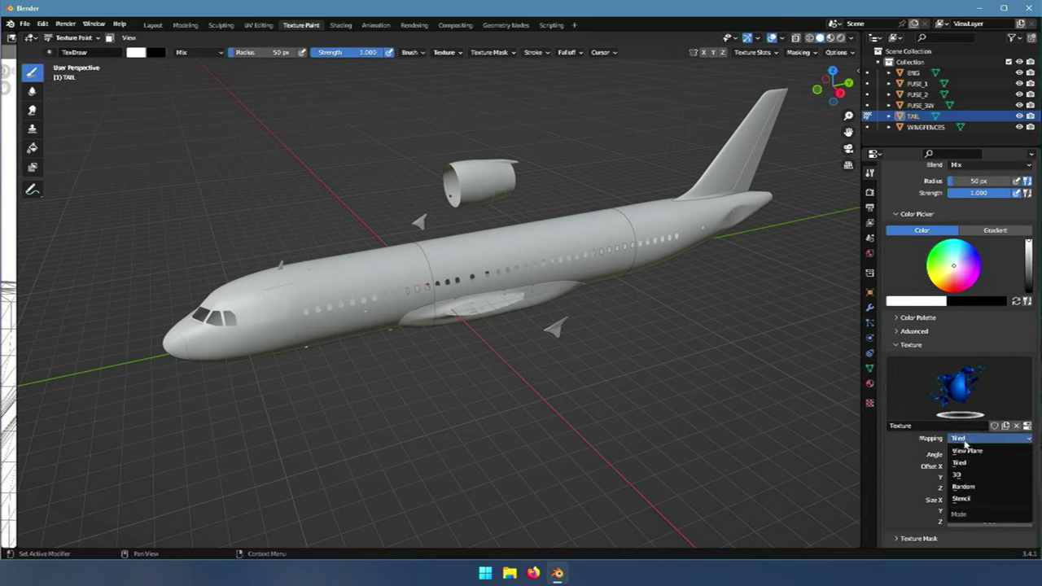
{"action": "left_click", "coordinate": [975, 499]}
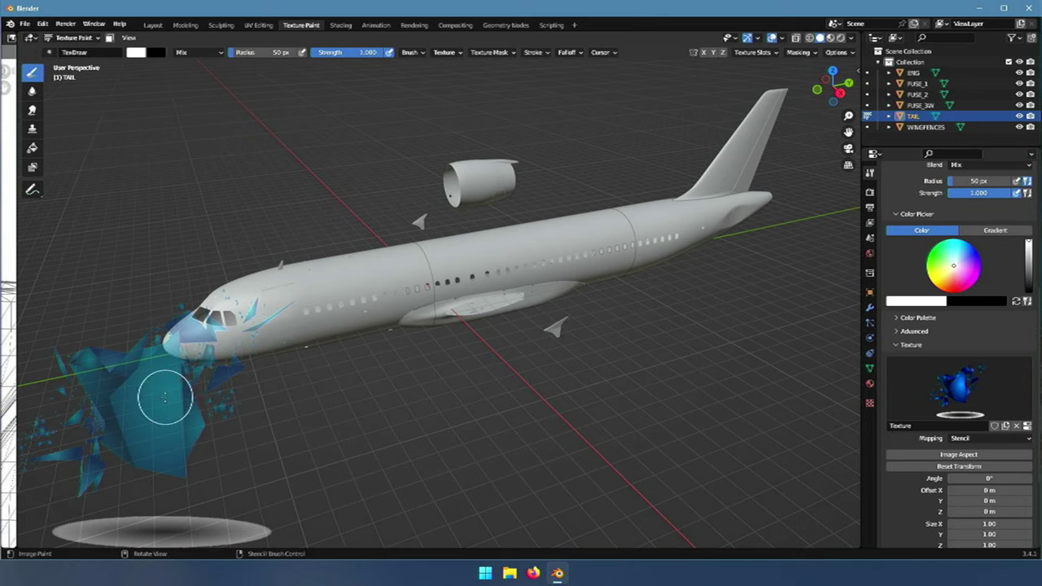
{"action": "right_click_drag", "start_coordinate": [164, 397], "coordinate": [466, 295]}
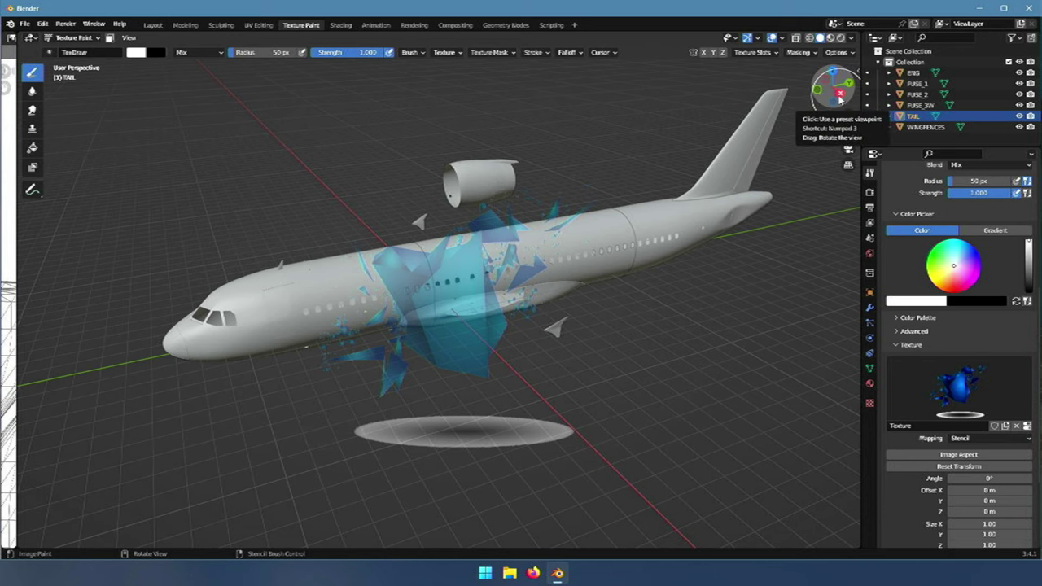
- Switch to the right orthographic view of the tail and rotate the stencil, trying 160° and settling on an angle of 170°
{"action": "left_click", "coordinate": [839, 96]}
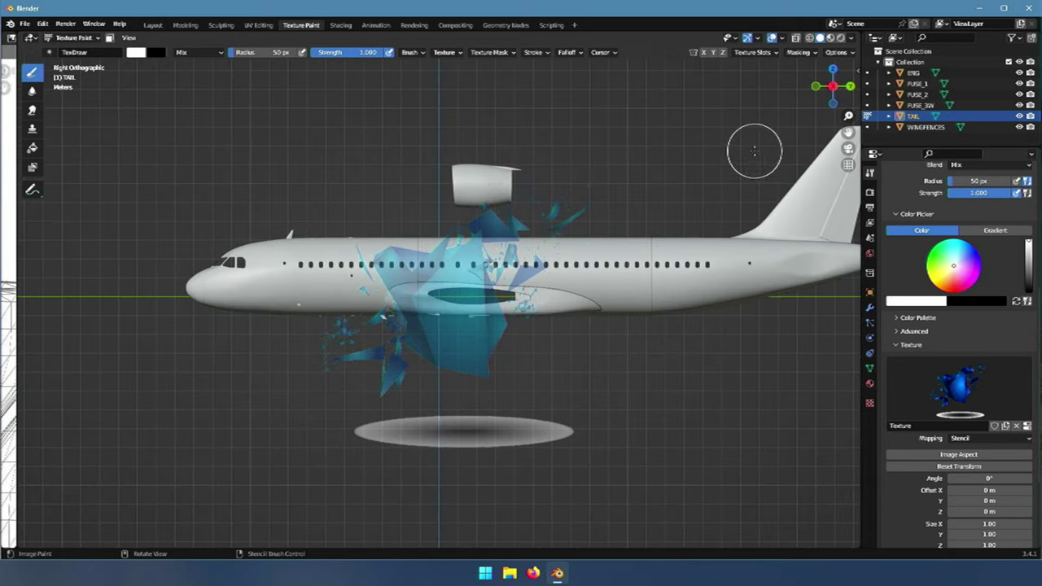
{"action": "mouse_move", "coordinate": [848, 132]}
{"action": "left_mouse_down"}
{"action": "mouse_move", "coordinate": [745, 149]}
{"action": "mouse_move", "coordinate": [603, 204]}
{"action": "mouse_move", "coordinate": [445, 244]}
{"action": "left_mouse_up"}
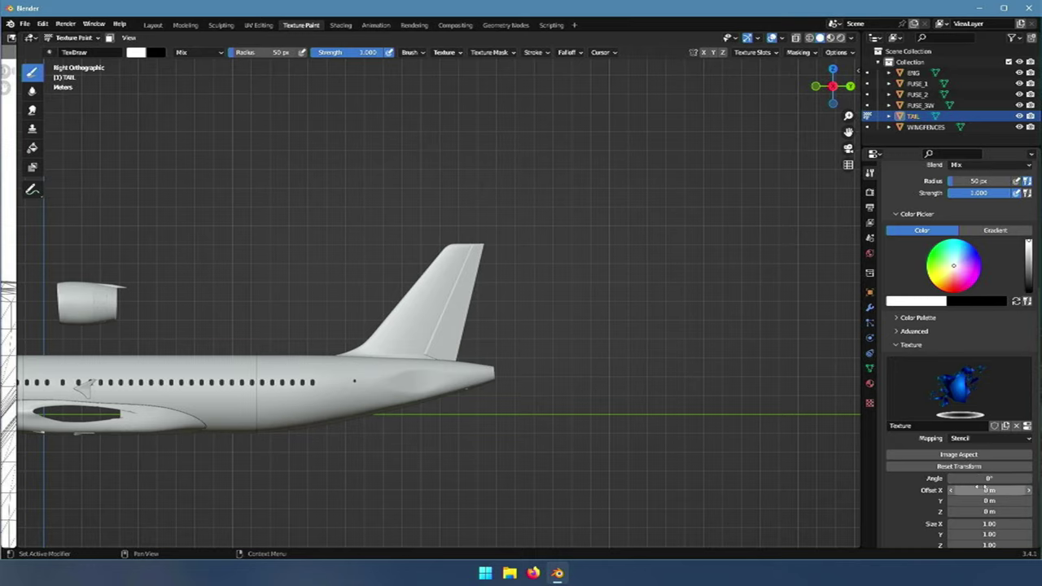
{"action": "left_click", "coordinate": [986, 479]}
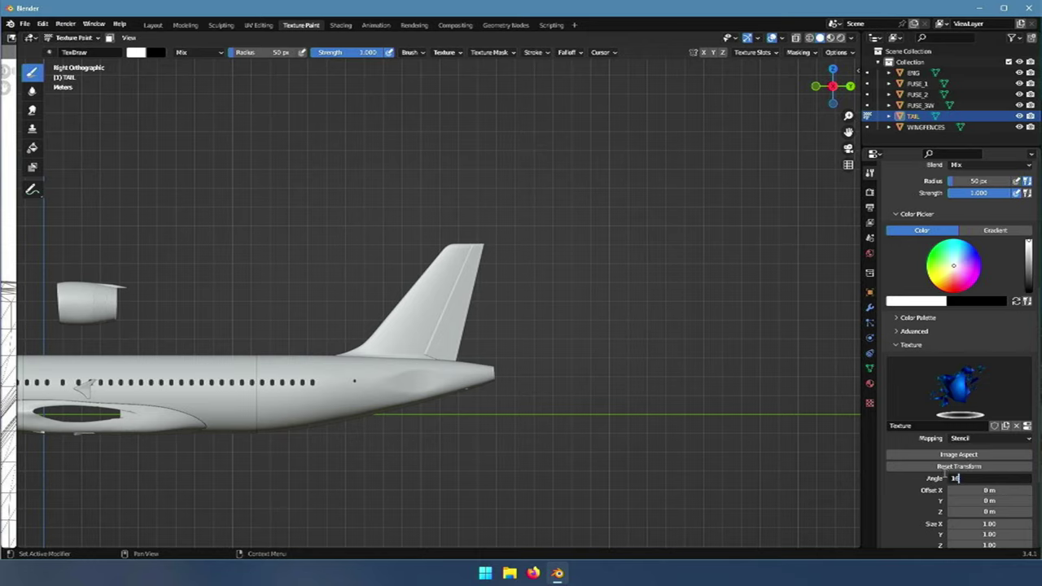
{"action": "key", "text": "Return"}
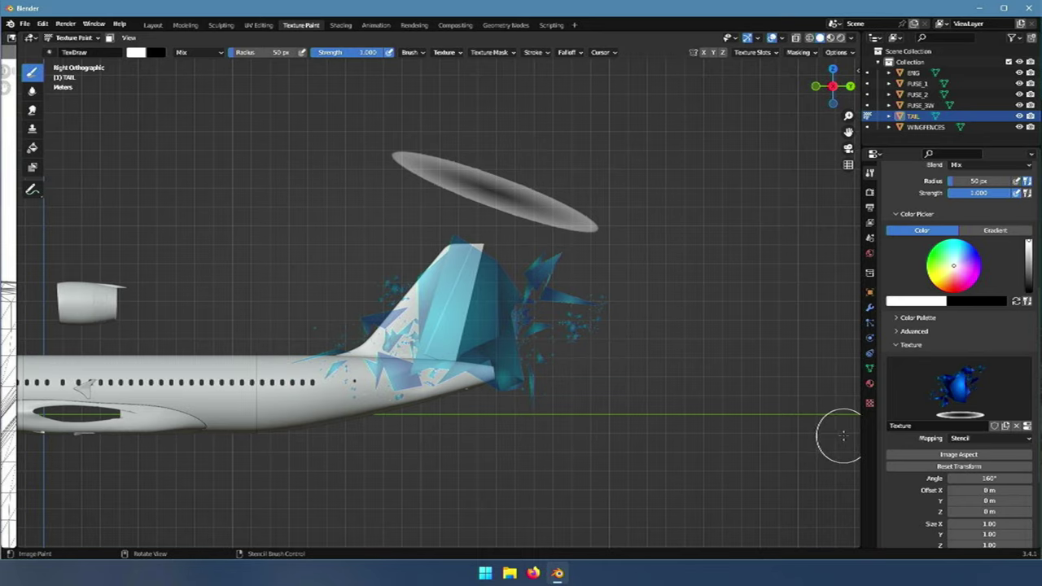
{"action": "left_click", "coordinate": [980, 480]}
{"action": "type", "text": "170"}
{"action": "key", "text": "Return"}
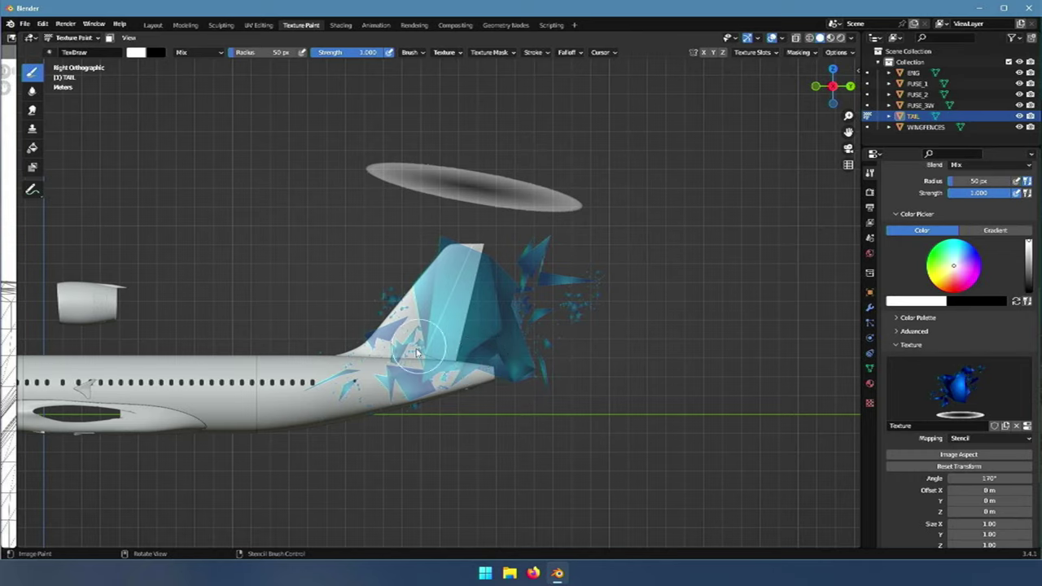
- Position the stencil image so its large blue shape covers the tail fin and the shards fall on the rear fuselage
{"action": "scroll", "coordinate": [419, 350], "scroll_direction": "up", "scroll_amount": 2}
{"action": "scroll", "coordinate": [419, 350], "scroll_direction": "down", "scroll_amount": 2}
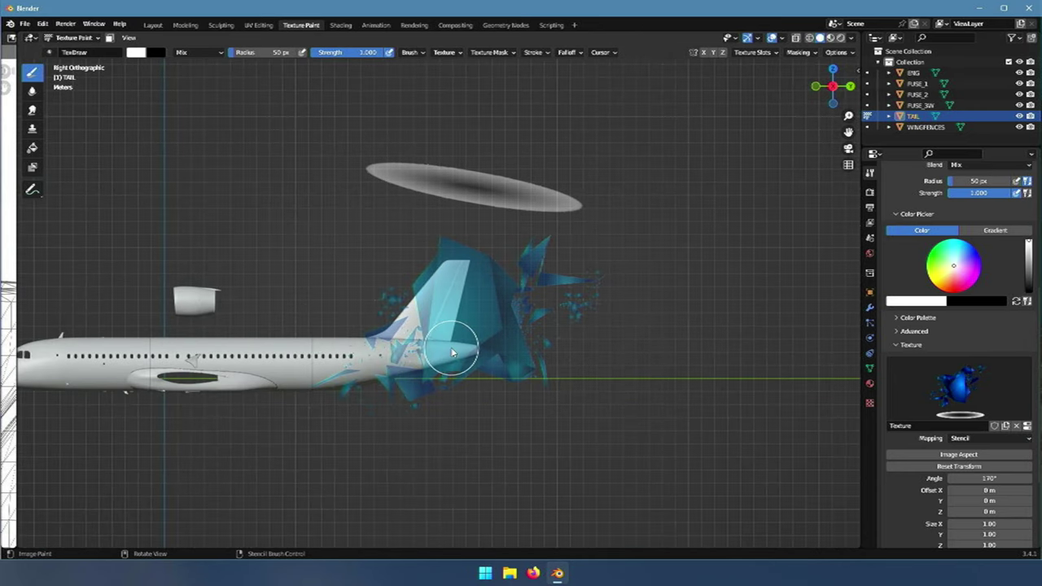
{"action": "right_click_drag", "start_coordinate": [467, 342], "coordinate": [450, 345]}
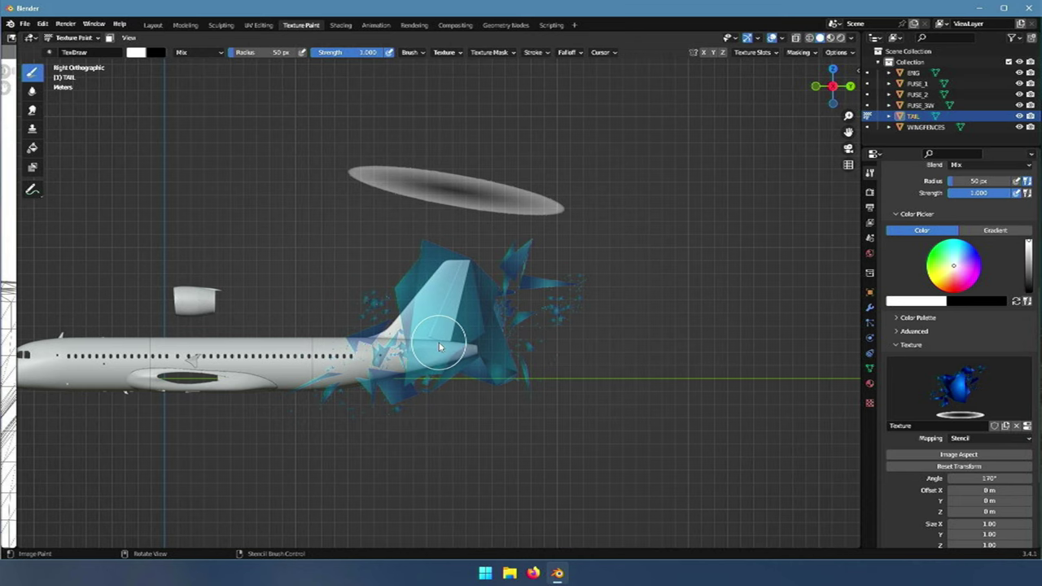
{"action": "scroll", "coordinate": [439, 346], "scroll_direction": "up", "scroll_amount": 2}
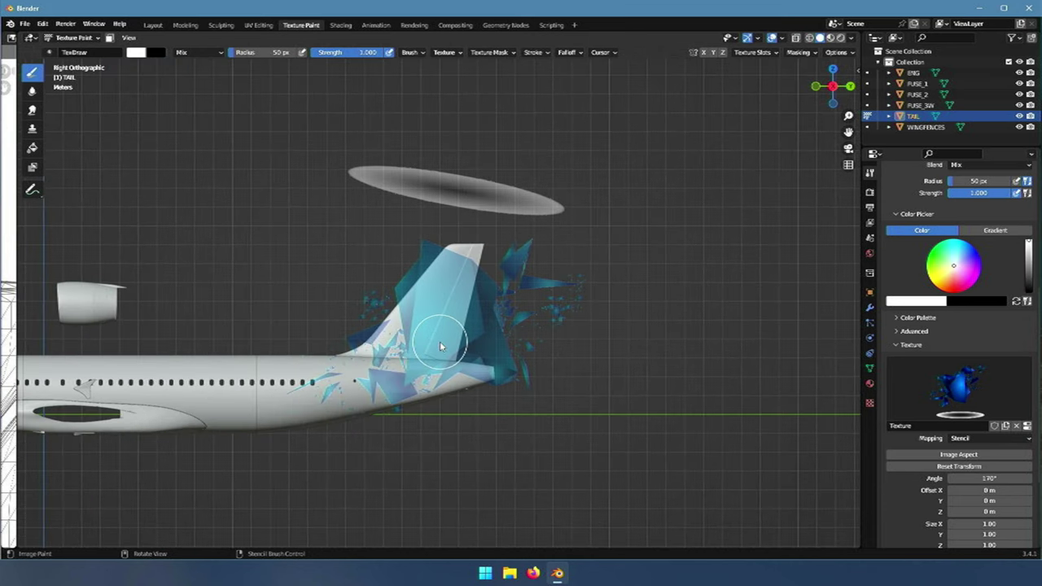
{"action": "scroll", "coordinate": [439, 346], "scroll_direction": "up", "scroll_amount": 1}
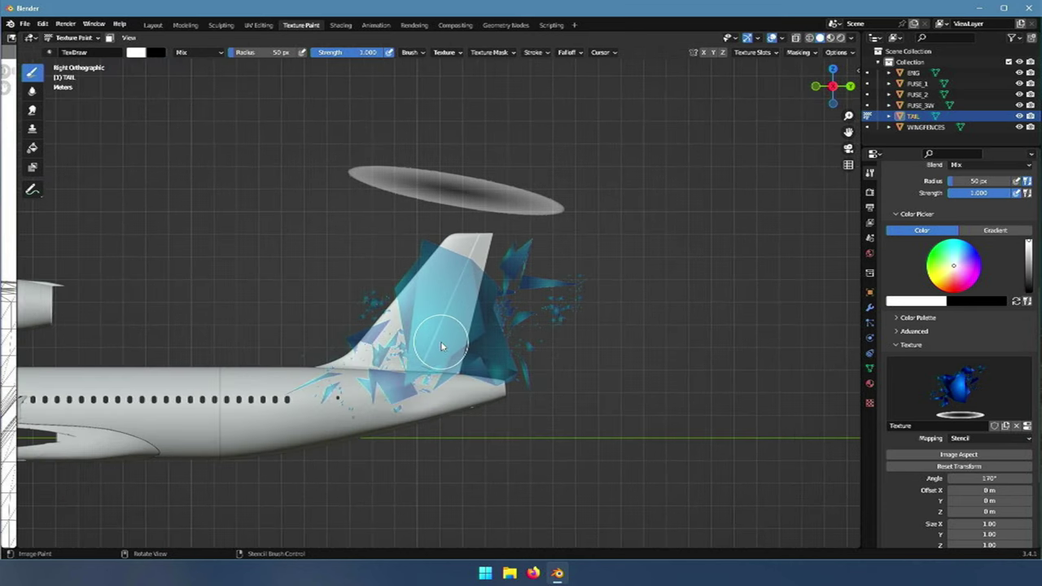
{"action": "scroll", "coordinate": [440, 346], "scroll_direction": "down", "scroll_amount": 1}
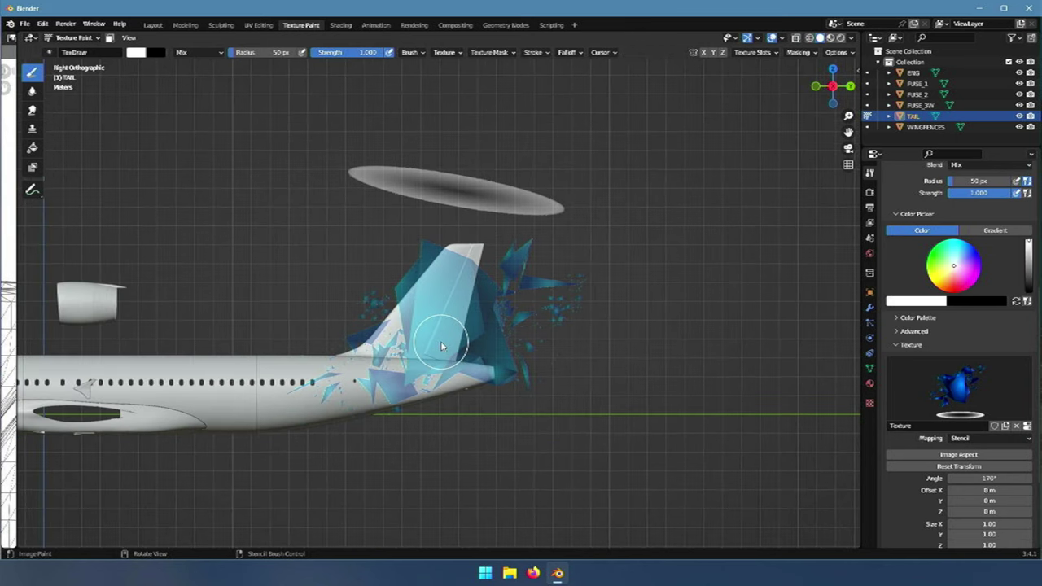
{"action": "mouse_move", "coordinate": [441, 346]}
{"action": "right_mouse_down"}
{"action": "mouse_move", "coordinate": [456, 329]}
{"action": "mouse_move", "coordinate": [472, 339]}
{"action": "right_mouse_up"}
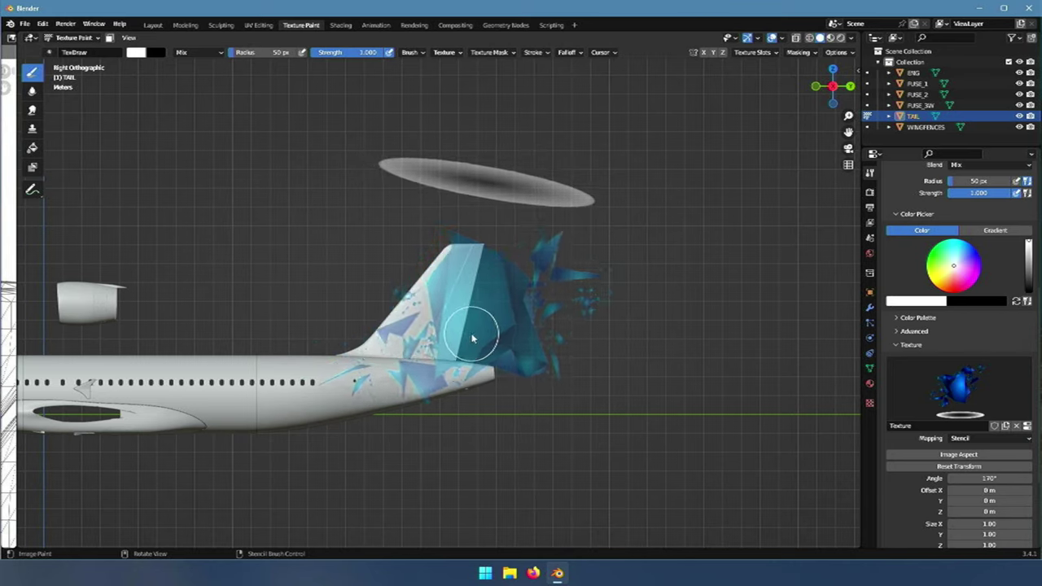
{"action": "scroll", "coordinate": [472, 337], "scroll_direction": "down", "scroll_amount": 1}
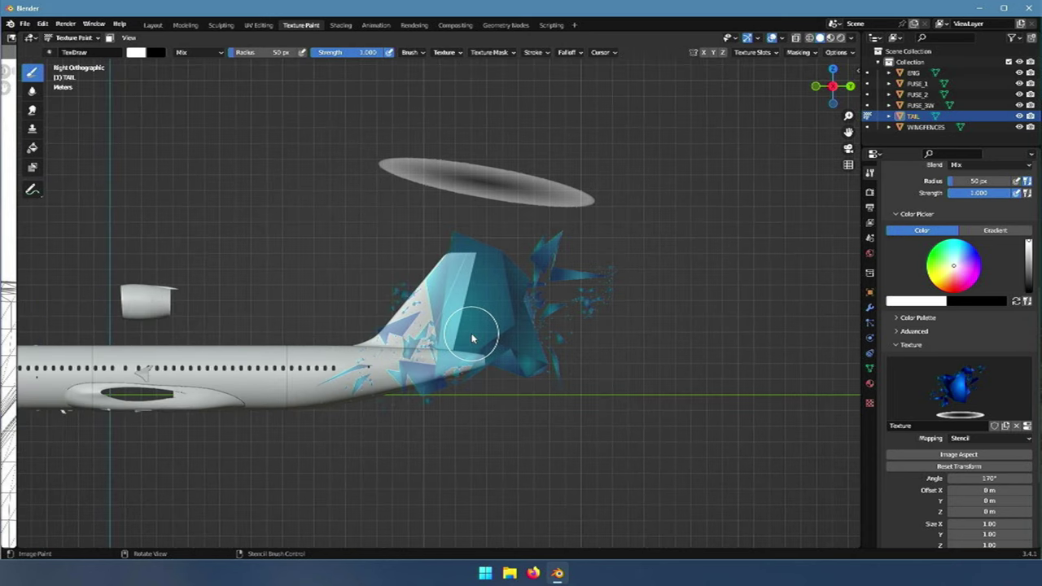
{"action": "right_click_drag", "start_coordinate": [472, 338], "coordinate": [446, 339]}
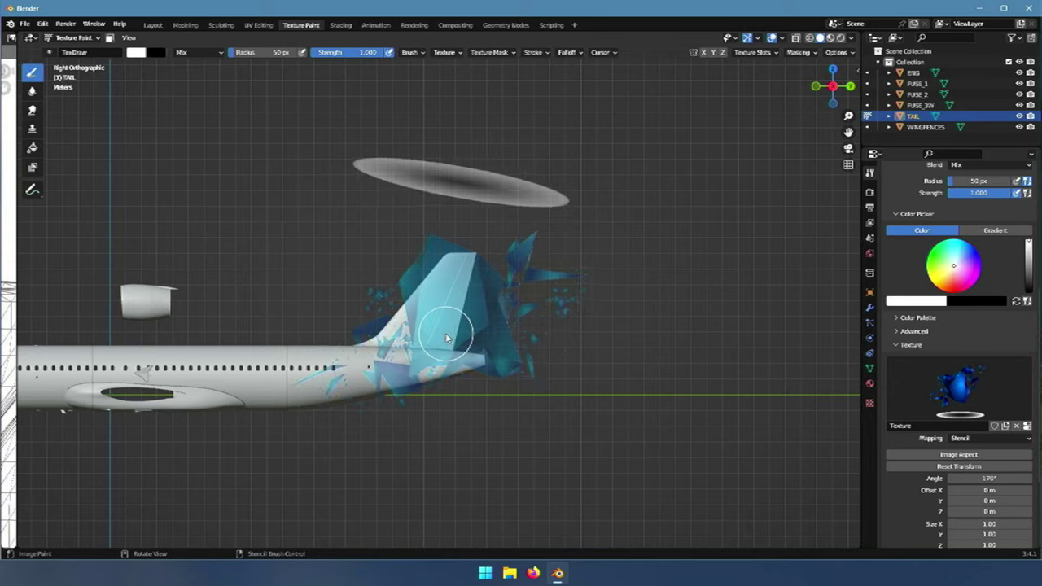
{"action": "right_click_drag", "start_coordinate": [446, 338], "coordinate": [446, 337]}
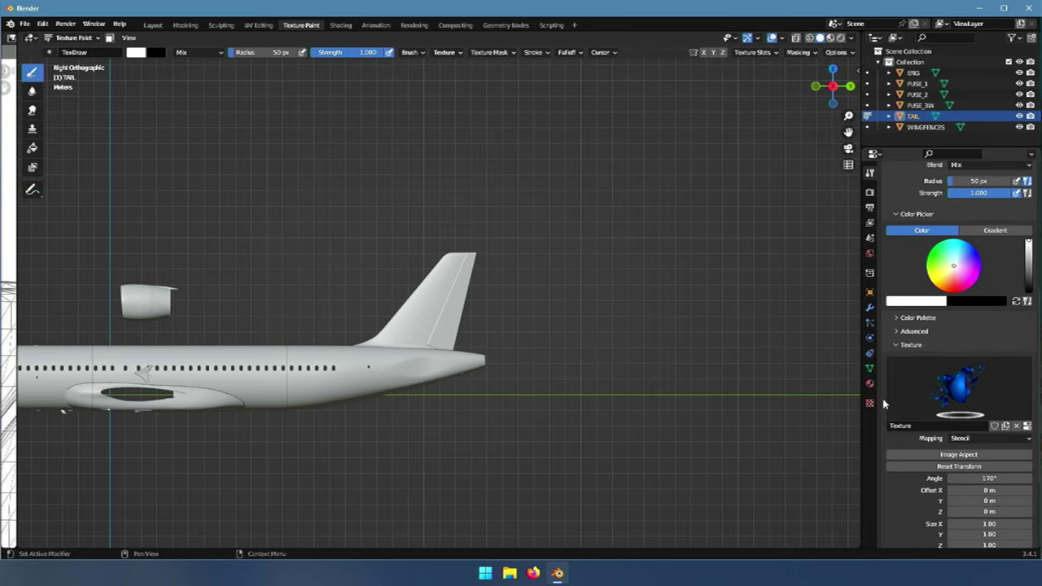
- Enable X mirror symmetry for texture painting on TAIL
{"action": "scroll", "coordinate": [885, 403], "scroll_direction": "down", "scroll_amount": 3}
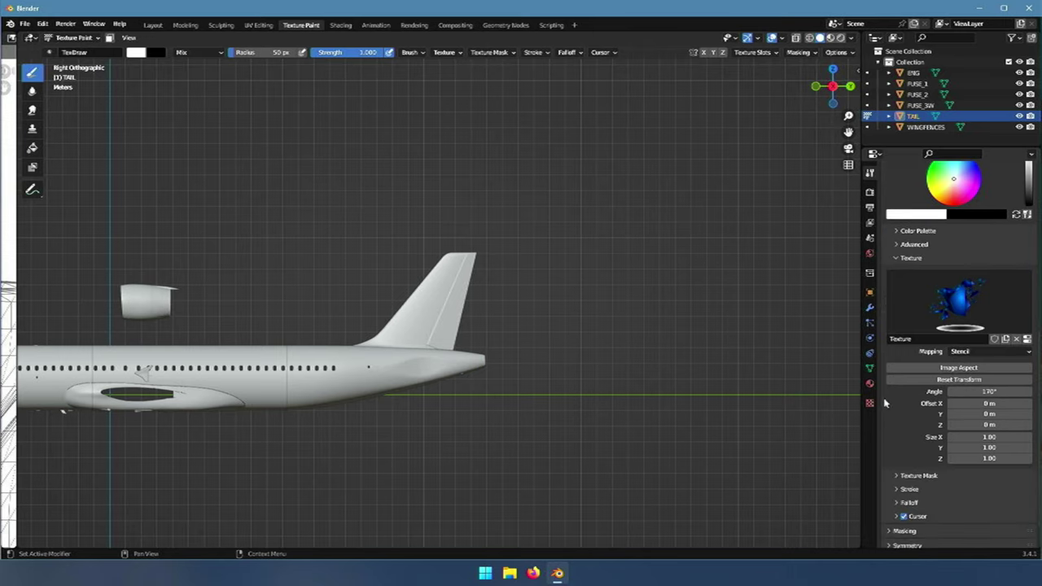
{"action": "scroll", "coordinate": [885, 403], "scroll_direction": "down", "scroll_amount": 1}
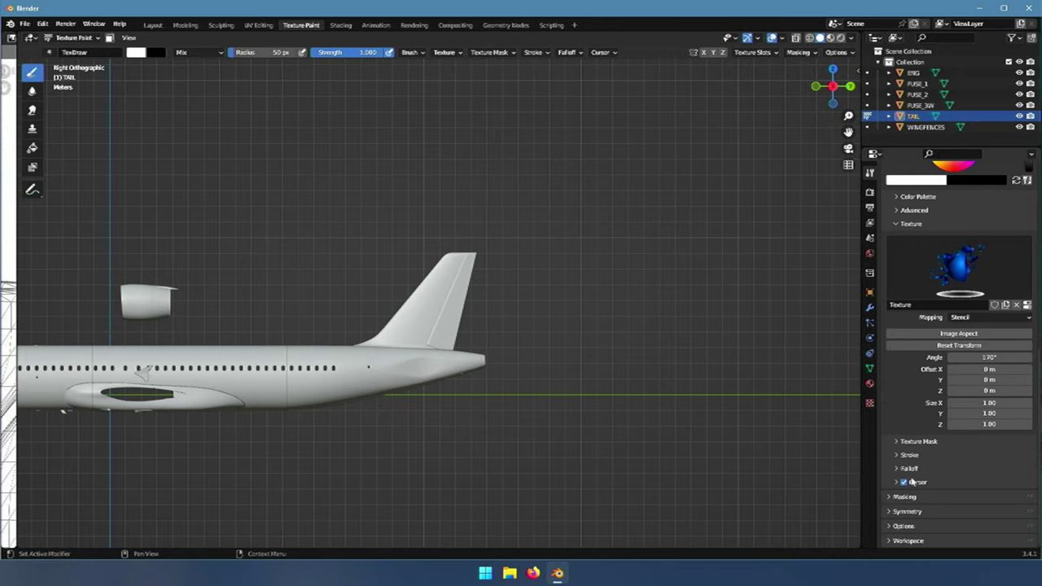
{"action": "left_click", "coordinate": [890, 512]}
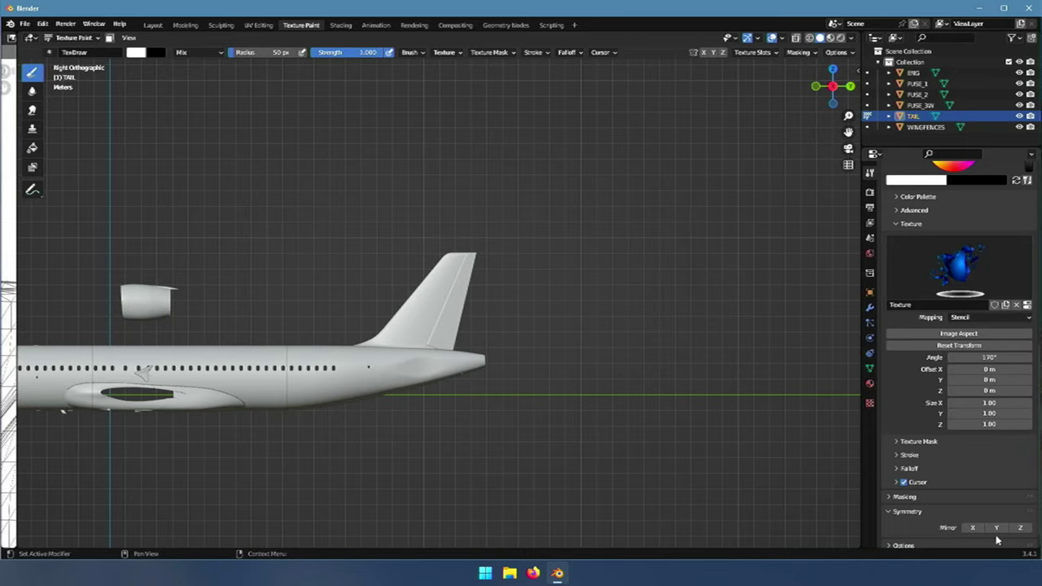
{"action": "left_click", "coordinate": [973, 529]}
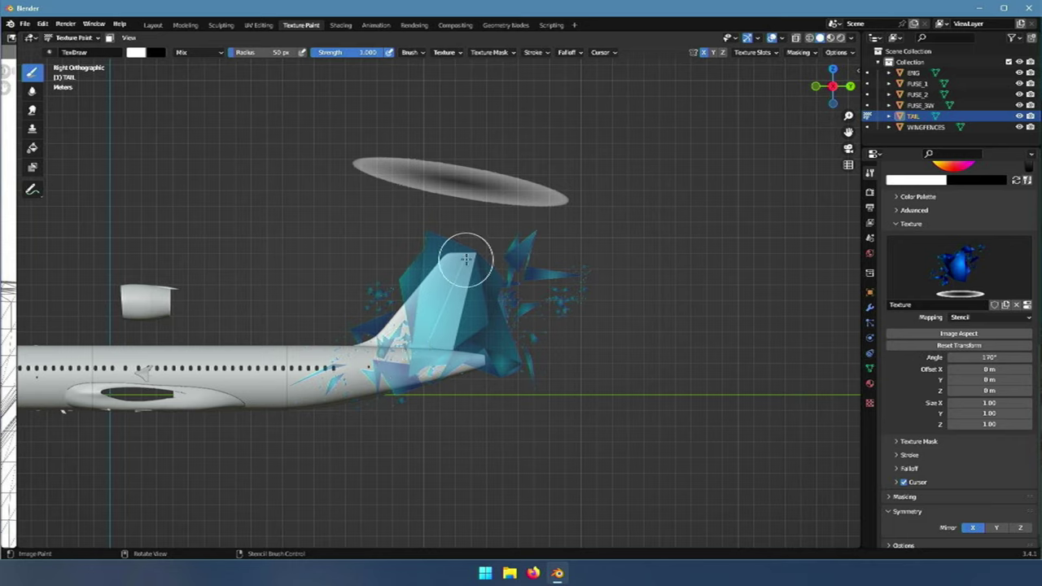
- Paint the stencil image onto the tail fin from its tip down to its base
{"action": "mouse_move", "coordinate": [467, 259]}
{"action": "left_mouse_down"}
{"action": "mouse_move", "coordinate": [442, 263]}
{"action": "mouse_move", "coordinate": [425, 290]}
{"action": "mouse_move", "coordinate": [353, 348]}
{"action": "left_mouse_up"}
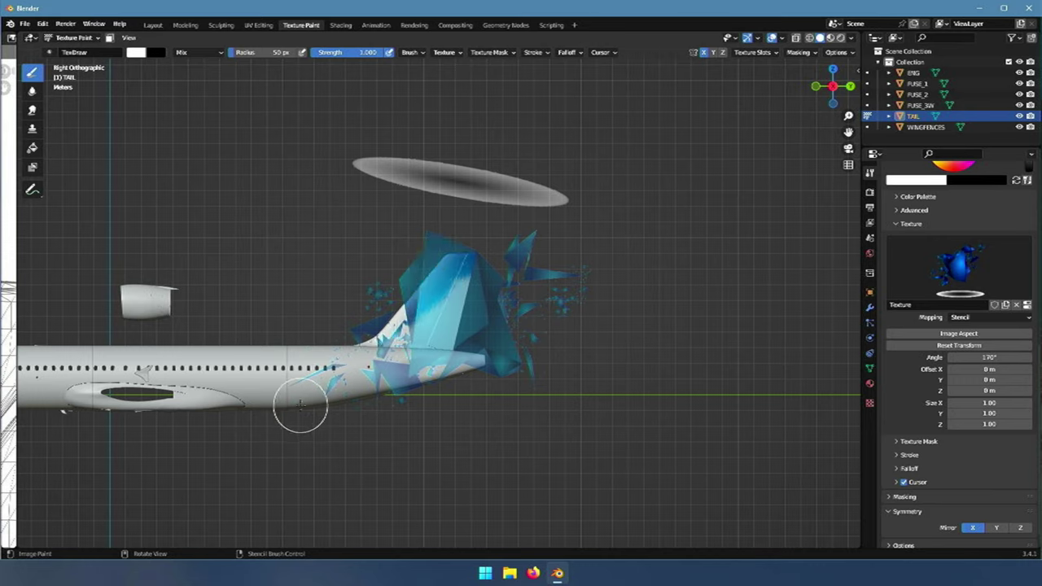
{"action": "mouse_move", "coordinate": [426, 367]}
{"action": "left_mouse_down"}
{"action": "mouse_move", "coordinate": [455, 341]}
{"action": "mouse_move", "coordinate": [470, 270]}
{"action": "mouse_move", "coordinate": [443, 279]}
{"action": "mouse_move", "coordinate": [412, 332]}
{"action": "mouse_move", "coordinate": [349, 341]}
{"action": "mouse_move", "coordinate": [391, 321]}
{"action": "mouse_move", "coordinate": [459, 258]}
{"action": "mouse_move", "coordinate": [419, 345]}
{"action": "mouse_move", "coordinate": [439, 342]}
{"action": "mouse_move", "coordinate": [461, 316]}
{"action": "mouse_move", "coordinate": [466, 252]}
{"action": "mouse_move", "coordinate": [431, 273]}
{"action": "mouse_move", "coordinate": [398, 327]}
{"action": "mouse_move", "coordinate": [368, 338]}
{"action": "left_mouse_up"}
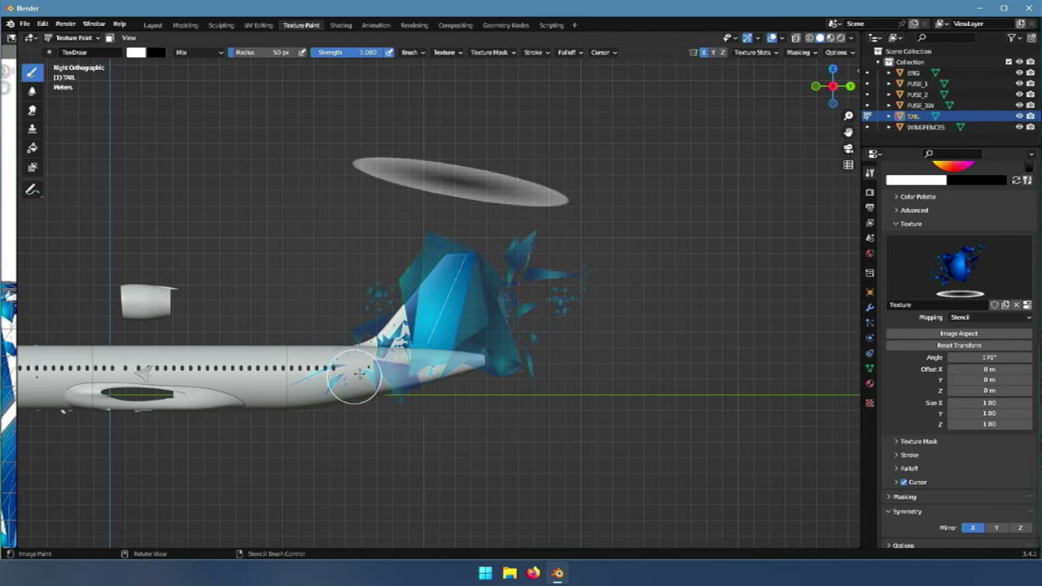
- Switch texture painting to FUSE_3W, enable X mirror symmetry and paint the shard stencil across the rear fuselage up to the tail cone
{"action": "left_click", "coordinate": [867, 107]}
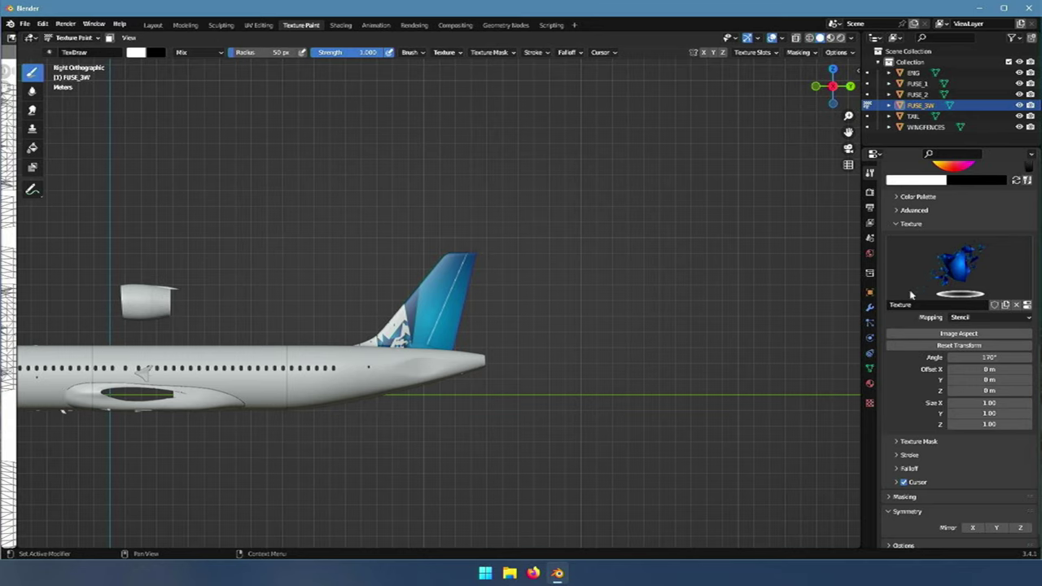
{"action": "left_click", "coordinate": [972, 528]}
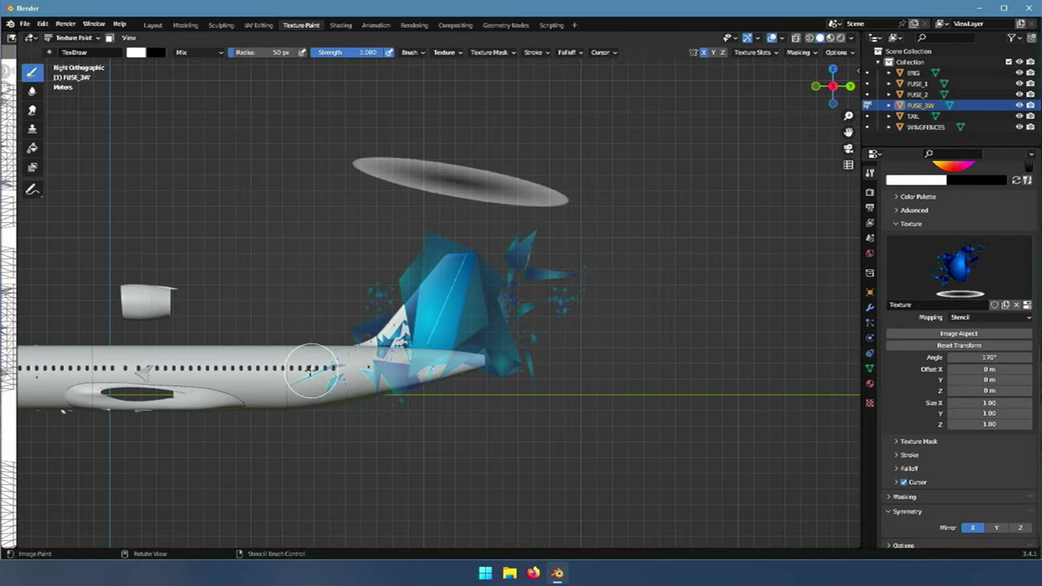
{"action": "mouse_move", "coordinate": [294, 402]}
{"action": "left_mouse_down"}
{"action": "mouse_move", "coordinate": [331, 357]}
{"action": "mouse_move", "coordinate": [366, 349]}
{"action": "mouse_move", "coordinate": [498, 363]}
{"action": "mouse_move", "coordinate": [393, 396]}
{"action": "mouse_move", "coordinate": [287, 403]}
{"action": "mouse_move", "coordinate": [327, 383]}
{"action": "mouse_move", "coordinate": [491, 356]}
{"action": "mouse_move", "coordinate": [346, 339]}
{"action": "mouse_move", "coordinate": [288, 413]}
{"action": "mouse_move", "coordinate": [445, 367]}
{"action": "mouse_move", "coordinate": [469, 341]}
{"action": "mouse_move", "coordinate": [422, 328]}
{"action": "mouse_move", "coordinate": [307, 352]}
{"action": "mouse_move", "coordinate": [376, 301]}
{"action": "mouse_move", "coordinate": [440, 289]}
{"action": "mouse_move", "coordinate": [479, 360]}
{"action": "left_mouse_up"}
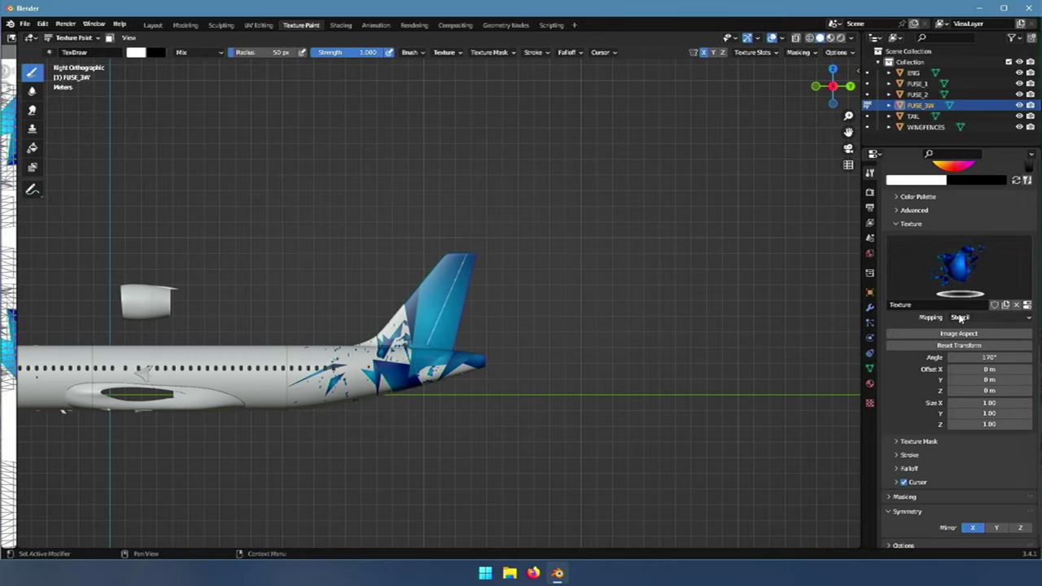
- Remove the shard texture from the brush and check the painted livery from the left and right sides
{"action": "left_click", "coordinate": [1015, 305]}
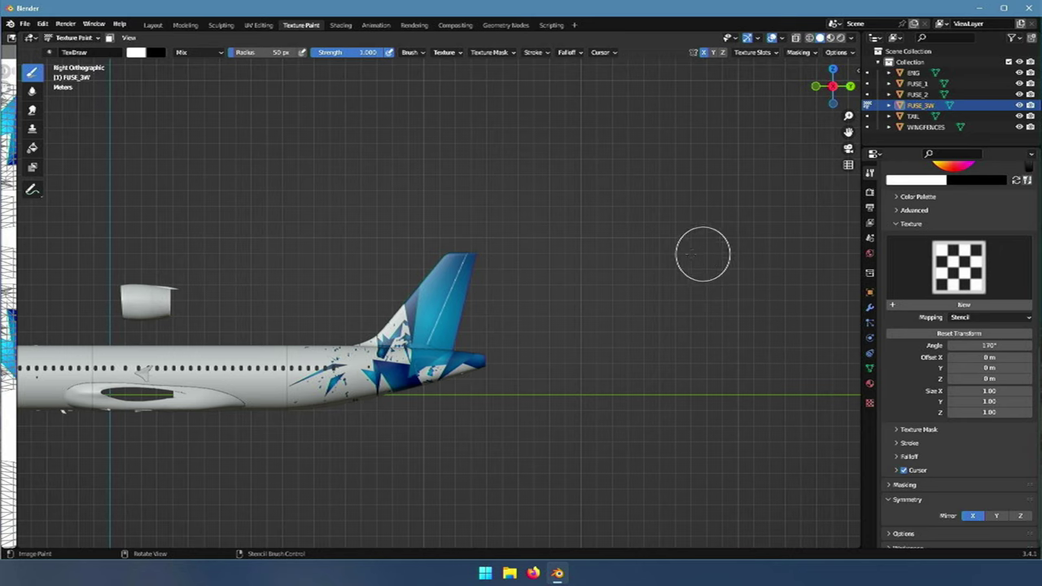
{"action": "left_click_drag", "start_coordinate": [848, 131], "coordinate": [832, 136]}
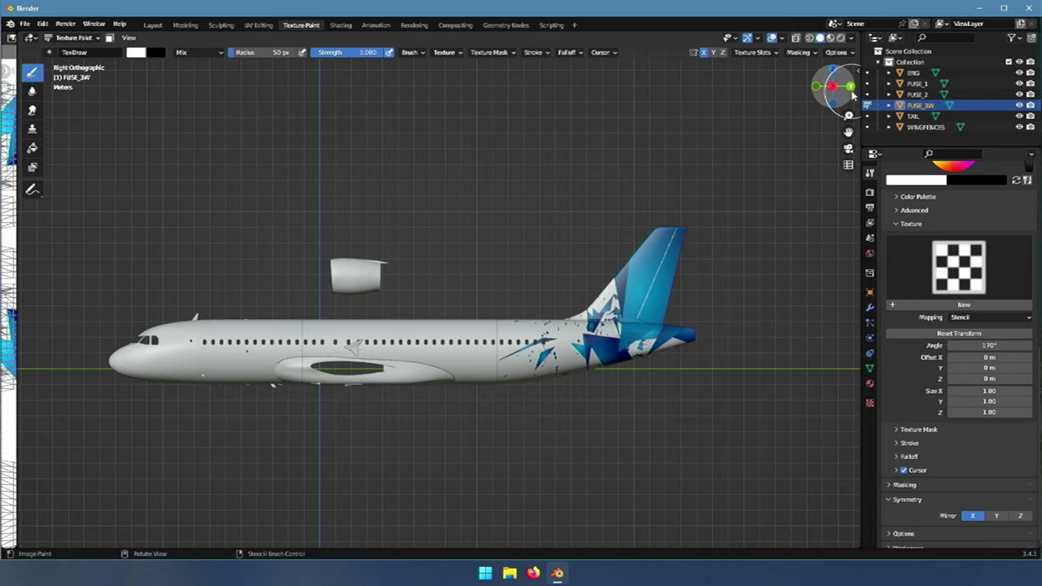
{"action": "left_click", "coordinate": [852, 92]}
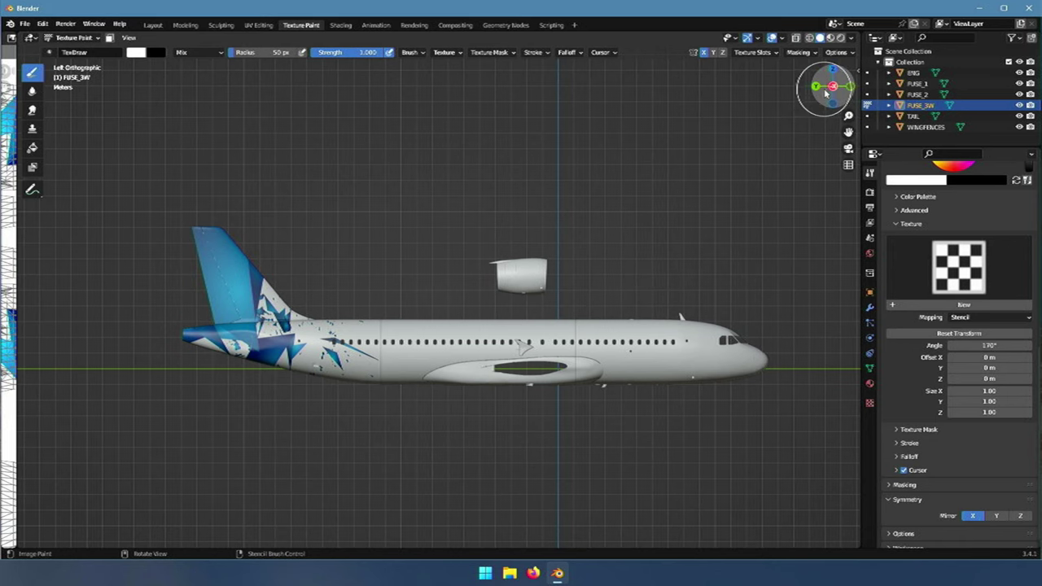
{"action": "left_click", "coordinate": [817, 87]}
{"action": "left_click", "coordinate": [817, 87]}
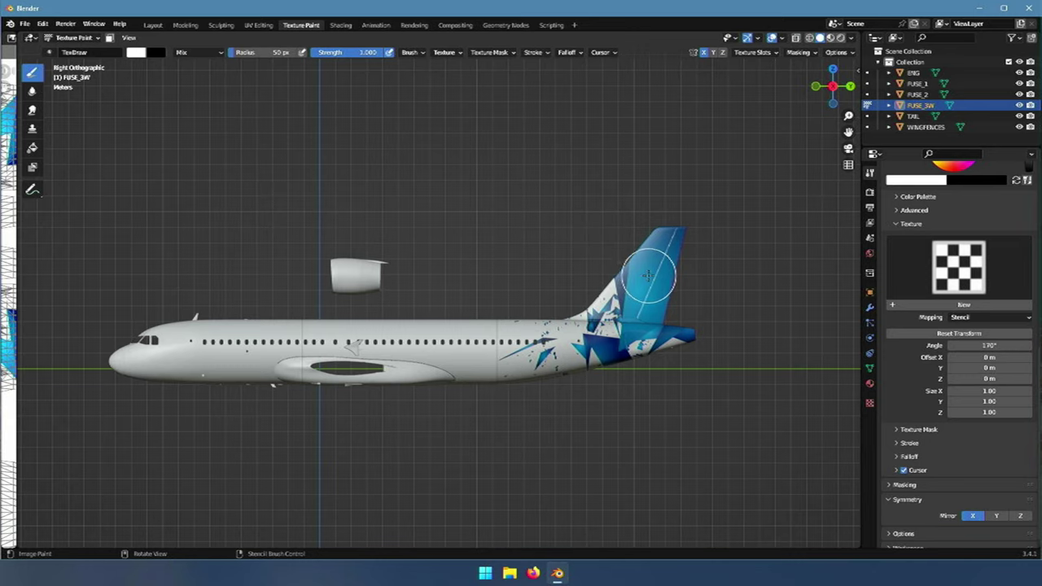
- Create a new brush texture and load NP redondo.png from the desktop's Imágenes sin fondo folder into it
{"action": "left_click", "coordinate": [962, 306]}
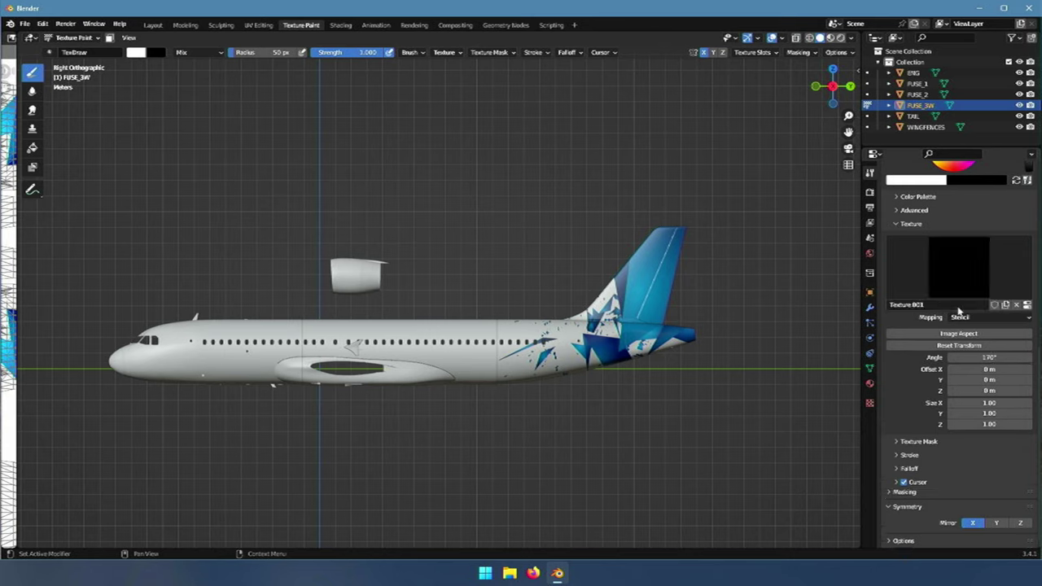
{"action": "left_click", "coordinate": [1027, 306]}
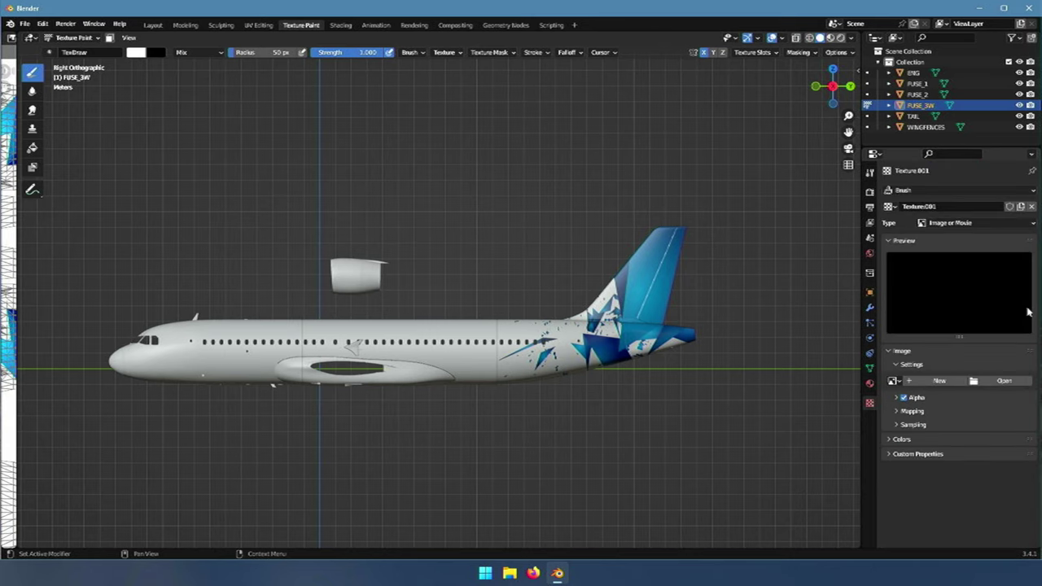
{"action": "left_click", "coordinate": [1003, 381]}
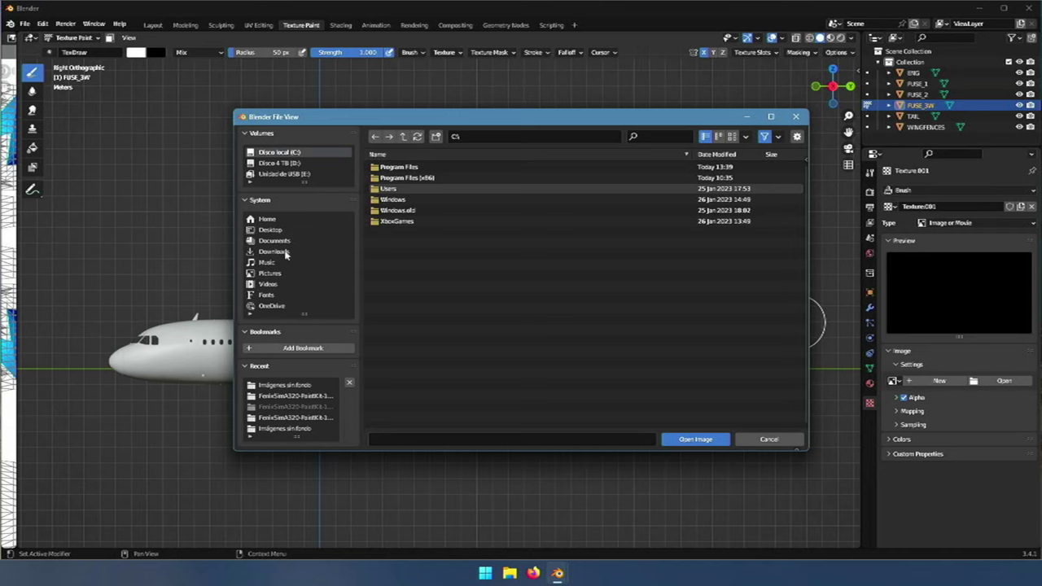
{"action": "left_click", "coordinate": [270, 231]}
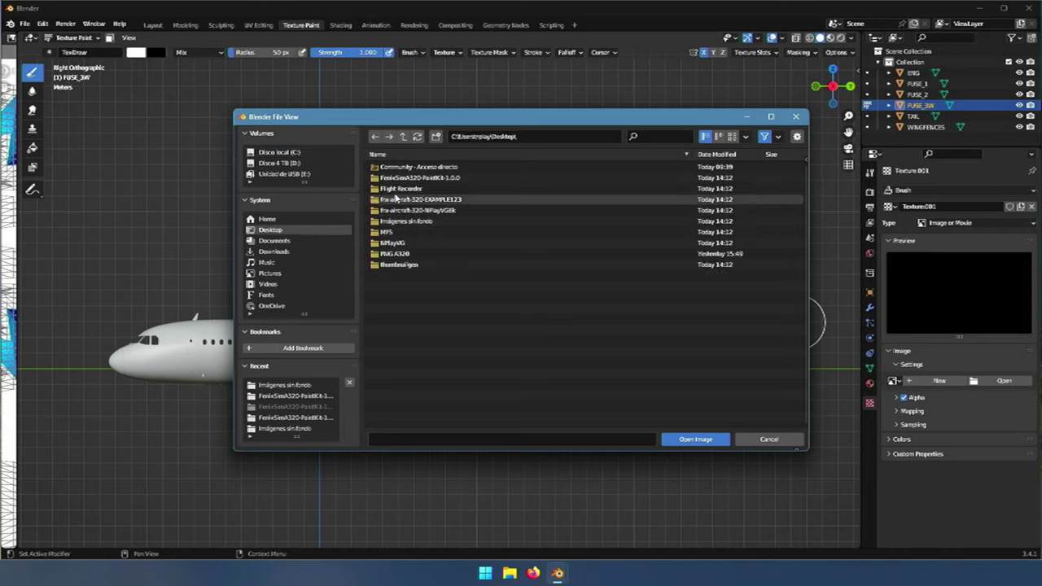
{"action": "double_click", "coordinate": [401, 221]}
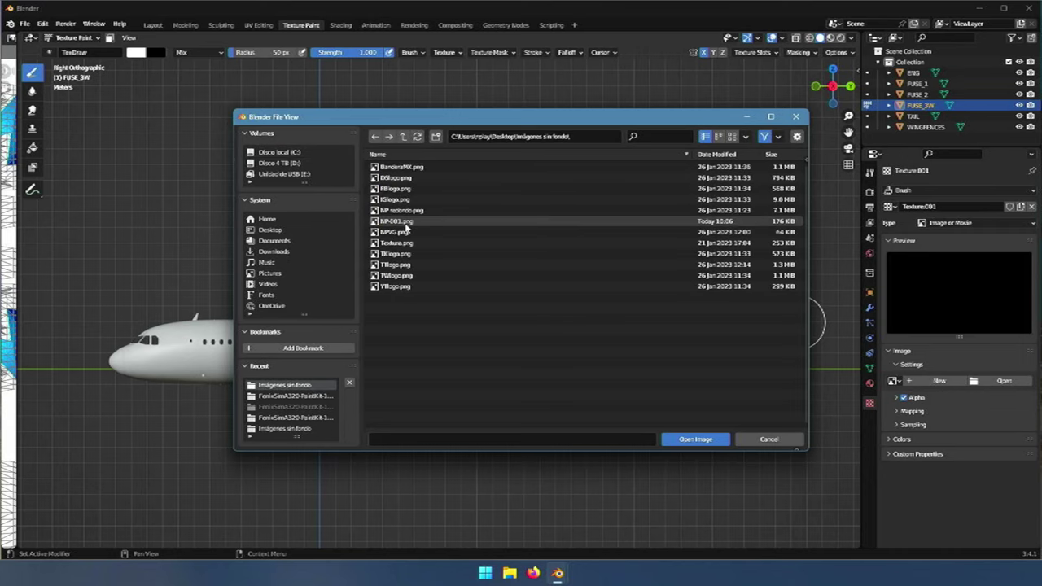
{"action": "double_click", "coordinate": [387, 214]}
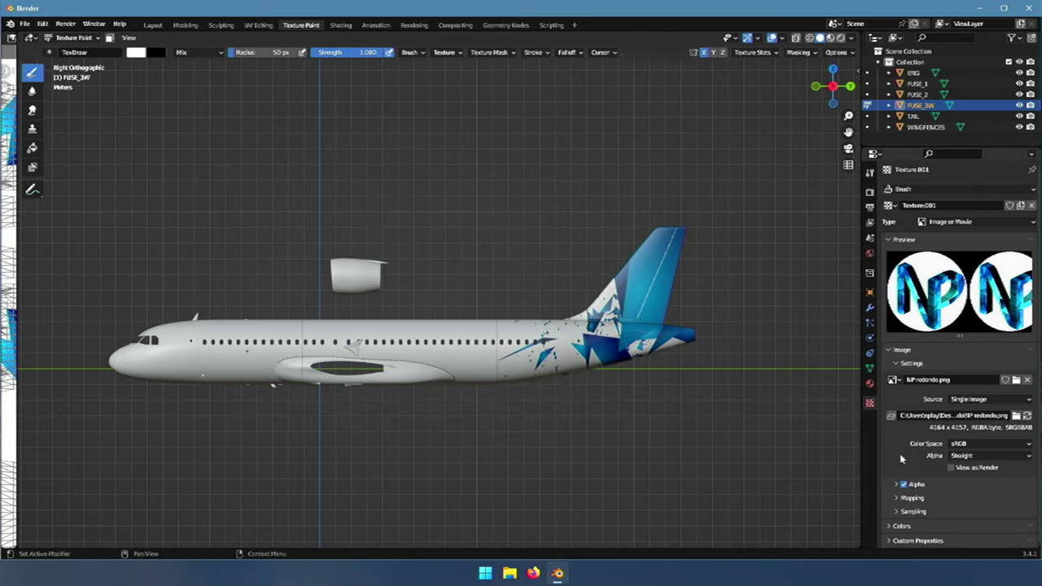
- Set the angle of the brush's logo stencil to 0°
{"action": "left_click", "coordinate": [869, 175]}
{"action": "scroll", "coordinate": [932, 470], "scroll_direction": "down", "scroll_amount": 10}
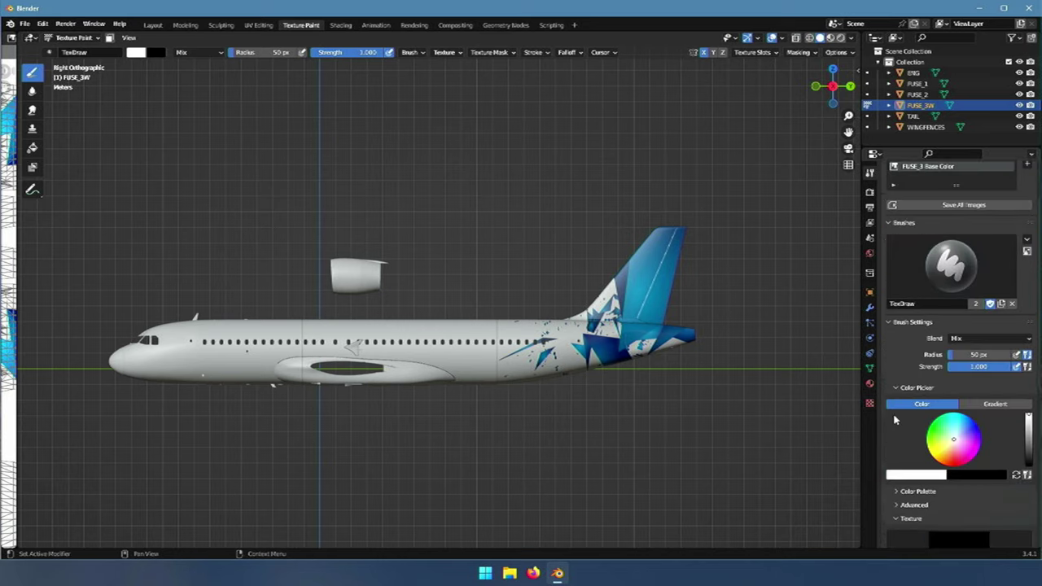
{"action": "left_click", "coordinate": [989, 370]}
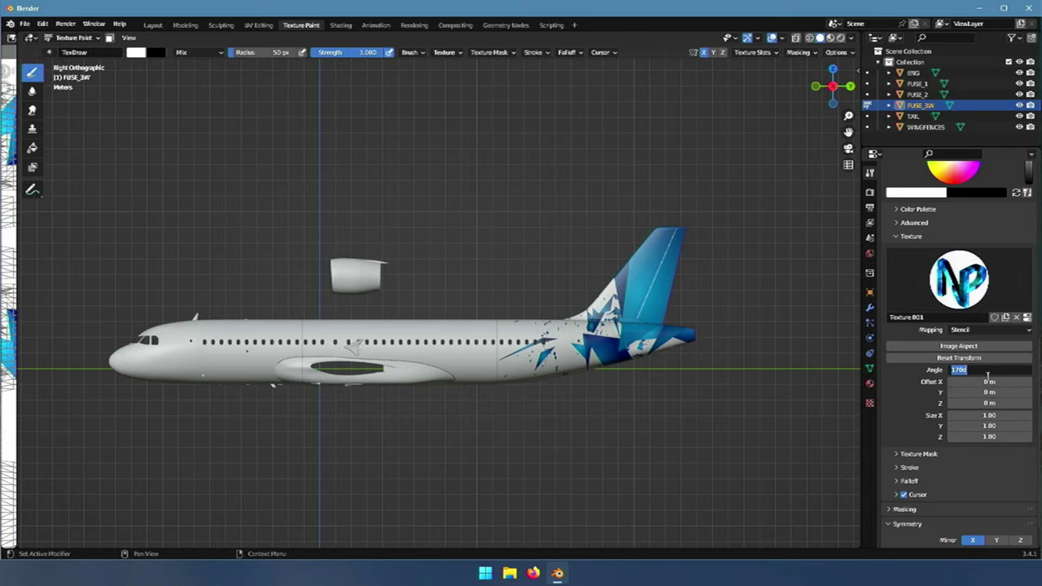
{"action": "type", "text": "0"}
{"action": "key", "text": "Return"}
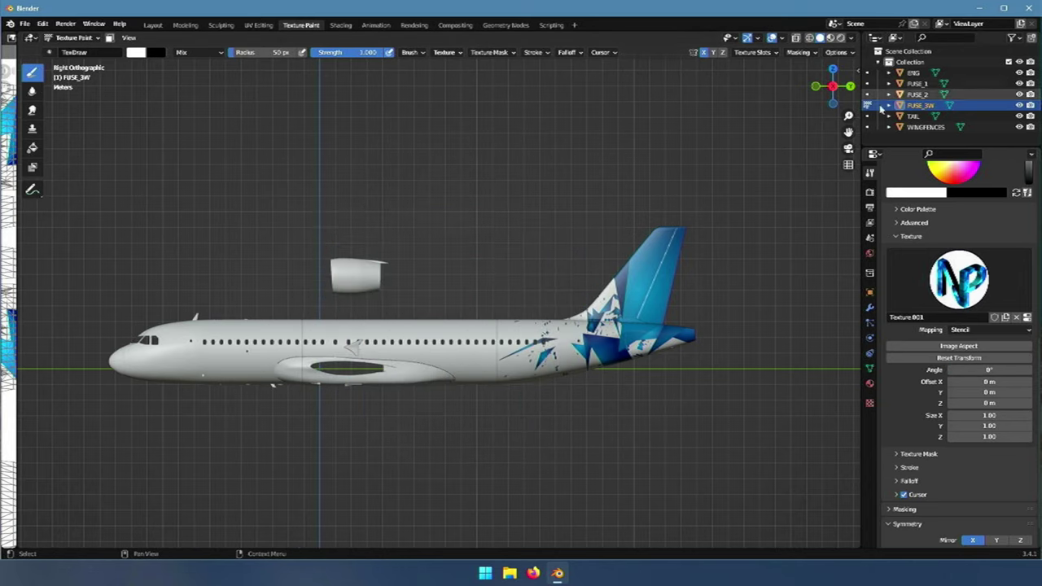
- Position the round NP logo stencil over the middle of the tail fin in the right orthographic view
{"action": "left_click_drag", "start_coordinate": [848, 131], "coordinate": [673, 134]}
{"action": "scroll", "coordinate": [452, 326], "scroll_direction": "up", "scroll_amount": 7}
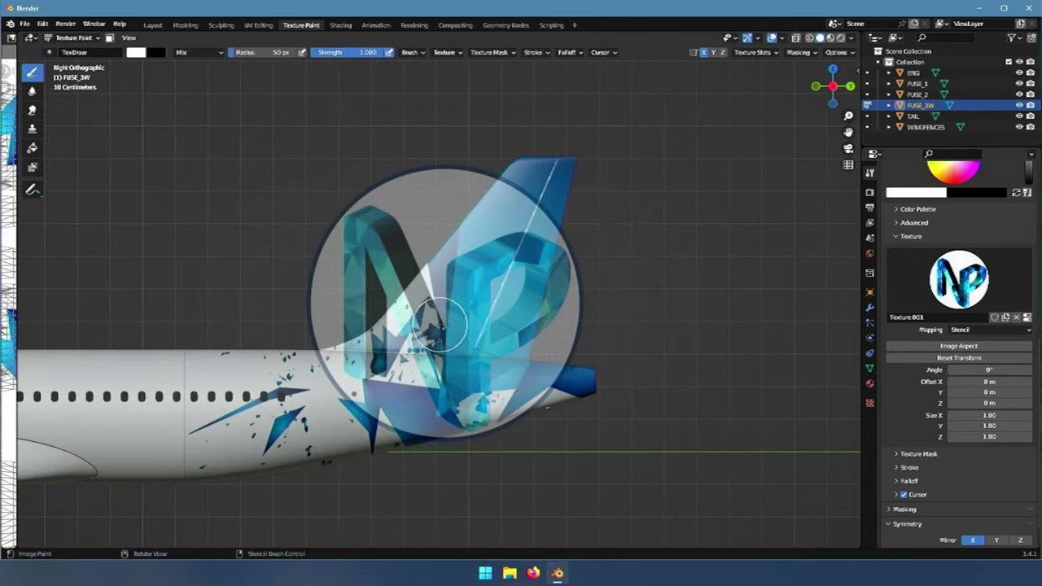
{"action": "scroll", "coordinate": [452, 326], "scroll_direction": "up", "scroll_amount": 1}
{"action": "mouse_move", "coordinate": [451, 326]}
{"action": "right_mouse_down"}
{"action": "mouse_move", "coordinate": [485, 326]}
{"action": "mouse_move", "coordinate": [531, 303]}
{"action": "mouse_move", "coordinate": [547, 281]}
{"action": "mouse_move", "coordinate": [583, 279]}
{"action": "right_mouse_up"}
{"action": "scroll", "coordinate": [547, 281], "scroll_direction": "up", "scroll_amount": 1}
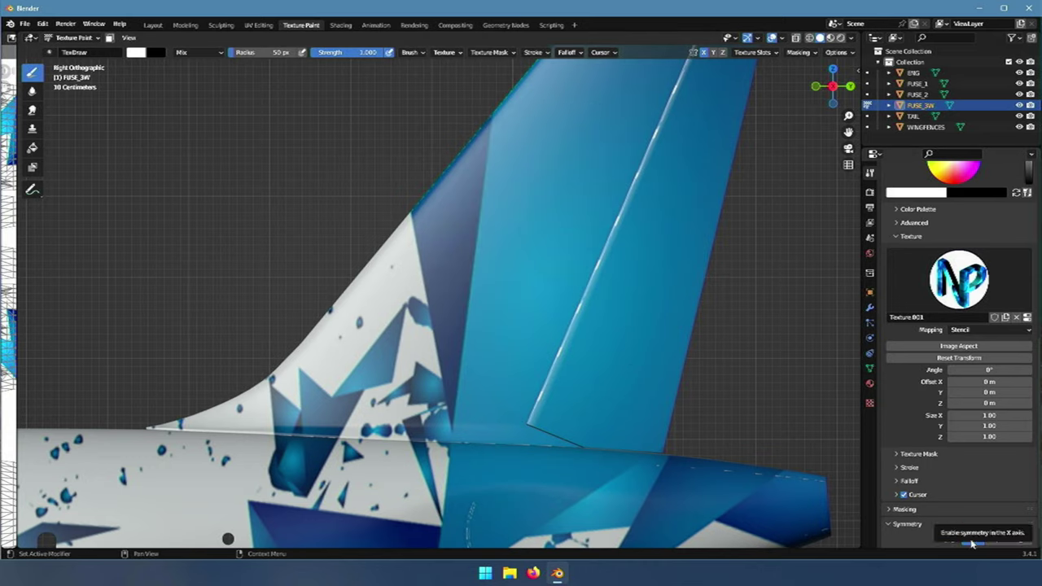
- Switch texture painting from FUSE_3W to the TAIL object, leaving X mirror symmetry enabled
{"action": "left_click", "coordinate": [971, 542]}
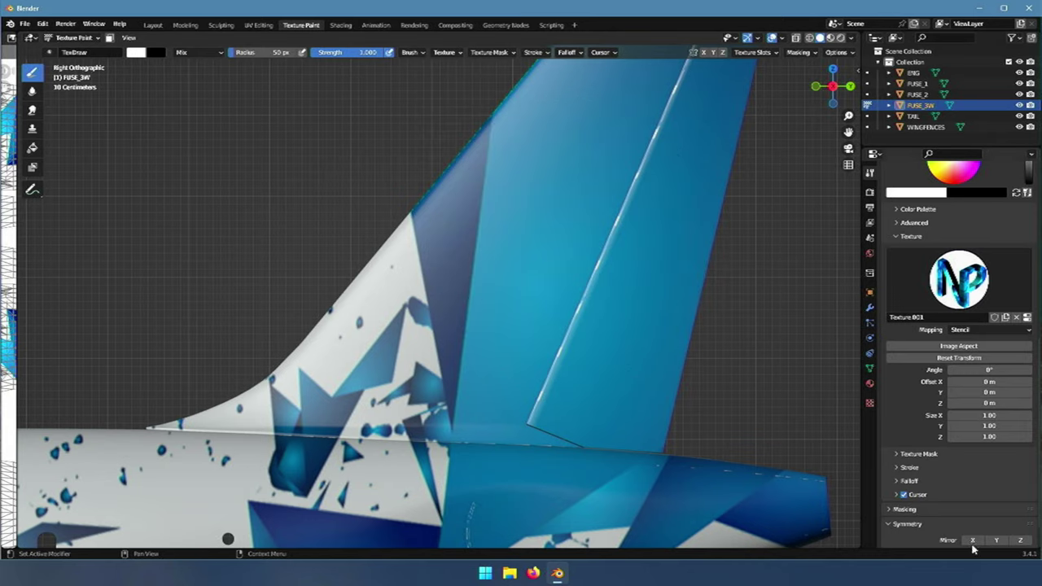
{"action": "left_click", "coordinate": [972, 541]}
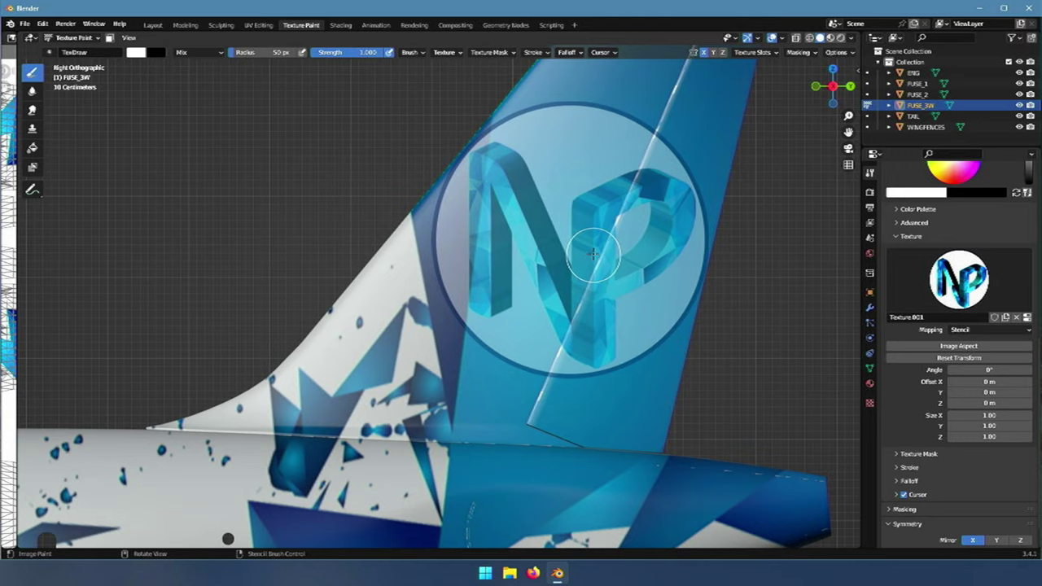
{"action": "left_click", "coordinate": [868, 117]}
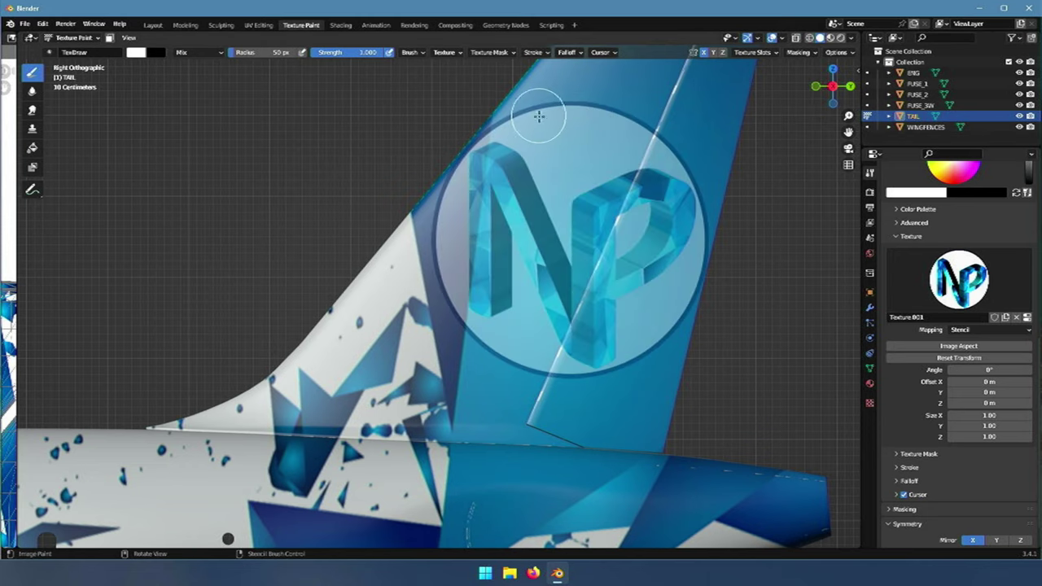
- Try painting the round NP logo onto the tail fin with X mirror enabled and check it from the left side
{"action": "mouse_move", "coordinate": [500, 128]}
{"action": "left_mouse_down"}
{"action": "mouse_move", "coordinate": [469, 160]}
{"action": "mouse_move", "coordinate": [449, 222]}
{"action": "mouse_move", "coordinate": [447, 270]}
{"action": "mouse_move", "coordinate": [463, 314]}
{"action": "mouse_move", "coordinate": [489, 334]}
{"action": "mouse_move", "coordinate": [581, 366]}
{"action": "mouse_move", "coordinate": [668, 350]}
{"action": "mouse_move", "coordinate": [700, 265]}
{"action": "mouse_move", "coordinate": [695, 176]}
{"action": "mouse_move", "coordinate": [621, 119]}
{"action": "mouse_move", "coordinate": [548, 105]}
{"action": "mouse_move", "coordinate": [496, 116]}
{"action": "mouse_move", "coordinate": [485, 194]}
{"action": "mouse_move", "coordinate": [523, 132]}
{"action": "mouse_move", "coordinate": [598, 133]}
{"action": "mouse_move", "coordinate": [669, 166]}
{"action": "mouse_move", "coordinate": [523, 154]}
{"action": "mouse_move", "coordinate": [475, 172]}
{"action": "mouse_move", "coordinate": [495, 186]}
{"action": "mouse_move", "coordinate": [622, 184]}
{"action": "mouse_move", "coordinate": [671, 195]}
{"action": "mouse_move", "coordinate": [632, 207]}
{"action": "mouse_move", "coordinate": [482, 201]}
{"action": "mouse_move", "coordinate": [449, 214]}
{"action": "mouse_move", "coordinate": [700, 231]}
{"action": "mouse_move", "coordinate": [457, 244]}
{"action": "mouse_move", "coordinate": [478, 264]}
{"action": "mouse_move", "coordinate": [703, 262]}
{"action": "mouse_move", "coordinate": [455, 284]}
{"action": "mouse_move", "coordinate": [691, 301]}
{"action": "mouse_move", "coordinate": [486, 315]}
{"action": "mouse_move", "coordinate": [581, 332]}
{"action": "mouse_move", "coordinate": [695, 324]}
{"action": "mouse_move", "coordinate": [670, 277]}
{"action": "mouse_move", "coordinate": [454, 246]}
{"action": "mouse_move", "coordinate": [579, 309]}
{"action": "mouse_move", "coordinate": [521, 336]}
{"action": "mouse_move", "coordinate": [618, 363]}
{"action": "mouse_move", "coordinate": [582, 376]}
{"action": "mouse_move", "coordinate": [516, 355]}
{"action": "mouse_move", "coordinate": [448, 295]}
{"action": "left_mouse_up"}
{"action": "mouse_move", "coordinate": [436, 172]}
{"action": "left_mouse_down"}
{"action": "mouse_move", "coordinate": [516, 129]}
{"action": "mouse_move", "coordinate": [564, 120]}
{"action": "mouse_move", "coordinate": [620, 127]}
{"action": "mouse_move", "coordinate": [675, 160]}
{"action": "mouse_move", "coordinate": [712, 229]}
{"action": "mouse_move", "coordinate": [694, 291]}
{"action": "mouse_move", "coordinate": [628, 313]}
{"action": "mouse_move", "coordinate": [604, 262]}
{"action": "mouse_move", "coordinate": [568, 237]}
{"action": "left_mouse_up"}
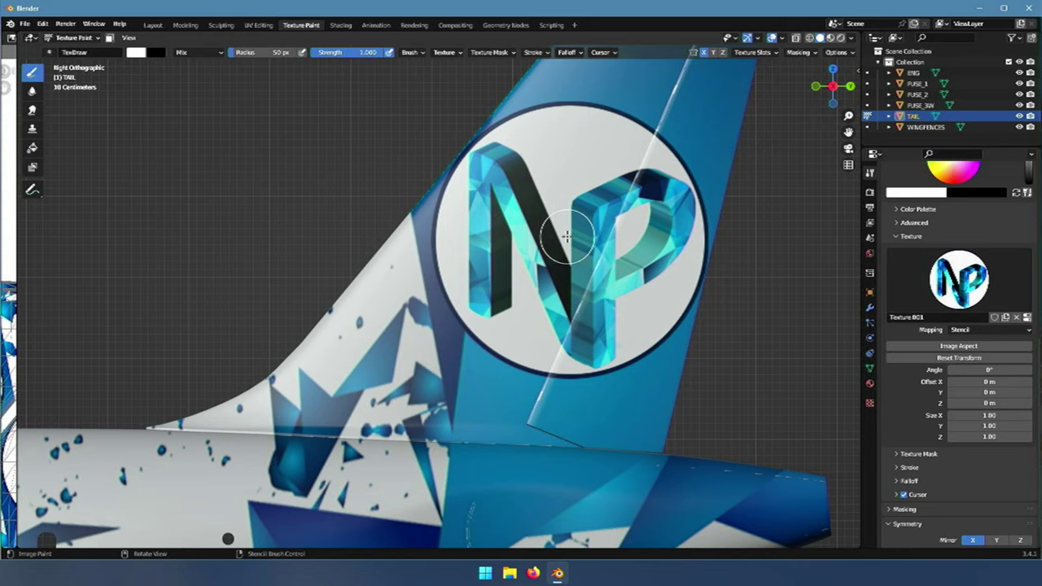
{"action": "left_click_drag", "start_coordinate": [567, 237], "coordinate": [606, 220]}
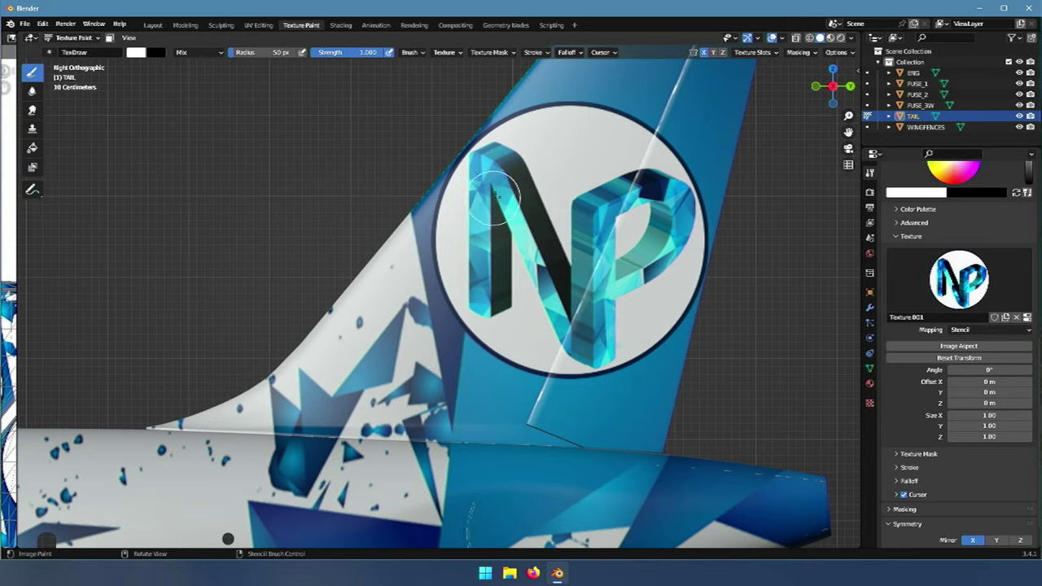
{"action": "left_click_drag", "start_coordinate": [514, 204], "coordinate": [558, 209]}
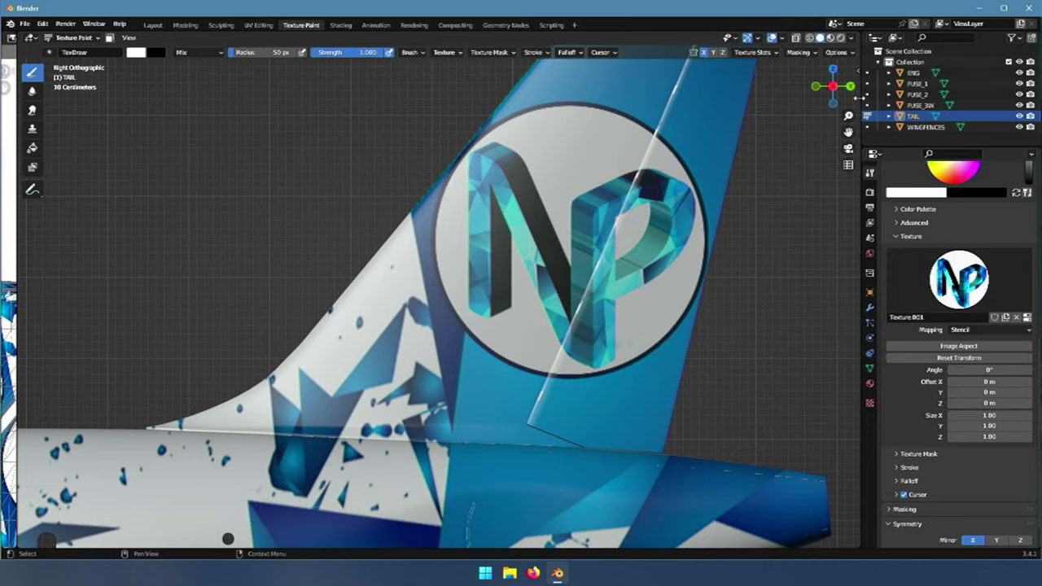
{"action": "left_click", "coordinate": [853, 91]}
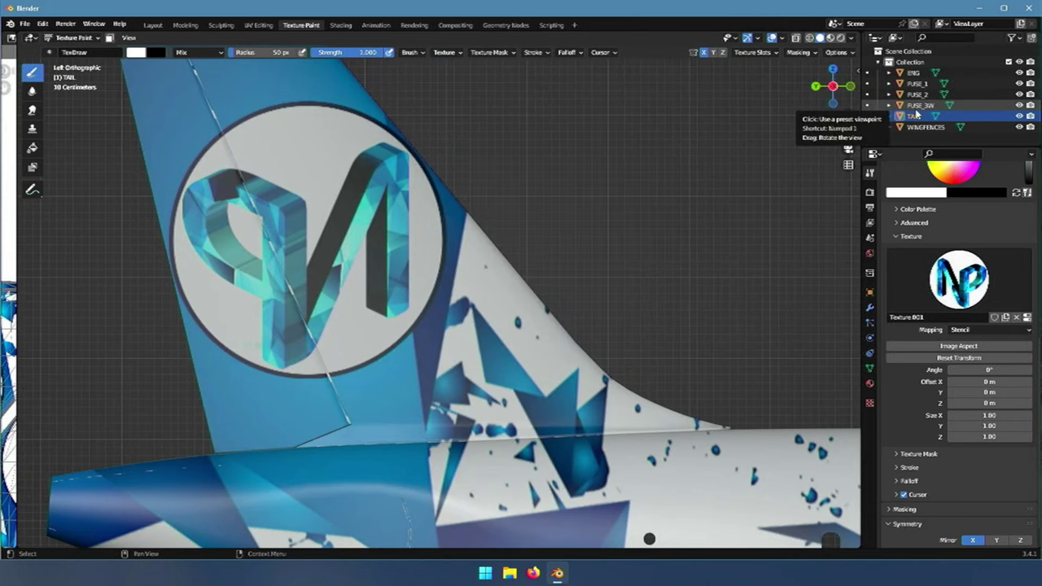
- Disable X mirror symmetry and paint the round NP logo onto the right side of the tail fin
{"action": "left_click_drag", "start_coordinate": [832, 87], "coordinate": [855, 92]}
{"action": "left_click", "coordinate": [853, 89]}
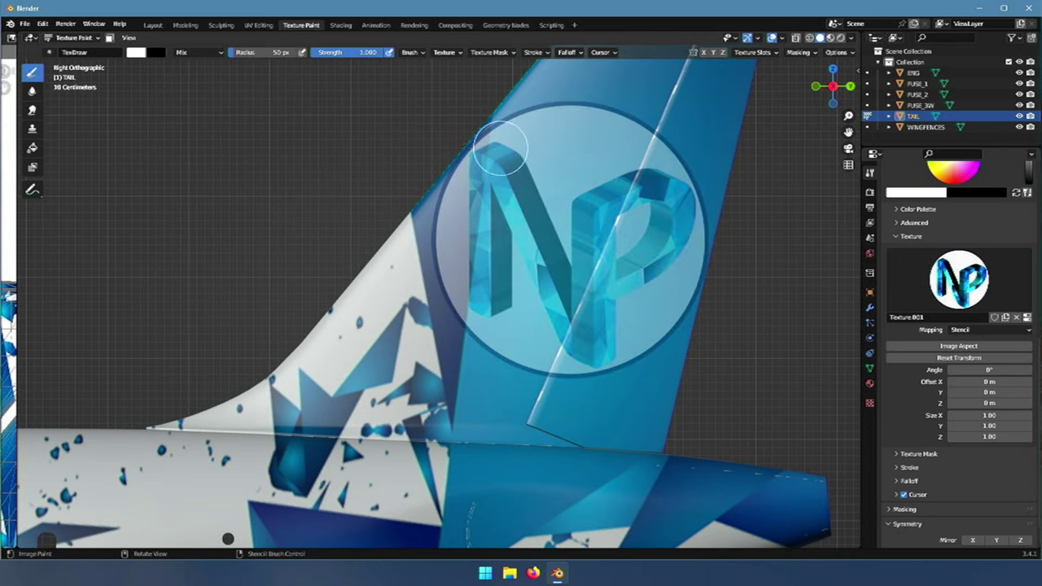
{"action": "mouse_move", "coordinate": [463, 162]}
{"action": "left_mouse_down"}
{"action": "mouse_move", "coordinate": [438, 255]}
{"action": "mouse_move", "coordinate": [455, 298]}
{"action": "mouse_move", "coordinate": [515, 351]}
{"action": "mouse_move", "coordinate": [582, 368]}
{"action": "mouse_move", "coordinate": [660, 355]}
{"action": "mouse_move", "coordinate": [677, 330]}
{"action": "mouse_move", "coordinate": [696, 232]}
{"action": "mouse_move", "coordinate": [695, 192]}
{"action": "mouse_move", "coordinate": [673, 146]}
{"action": "mouse_move", "coordinate": [572, 113]}
{"action": "mouse_move", "coordinate": [515, 123]}
{"action": "mouse_move", "coordinate": [479, 164]}
{"action": "mouse_move", "coordinate": [441, 250]}
{"action": "mouse_move", "coordinate": [504, 165]}
{"action": "mouse_move", "coordinate": [581, 149]}
{"action": "mouse_move", "coordinate": [674, 173]}
{"action": "mouse_move", "coordinate": [581, 122]}
{"action": "mouse_move", "coordinate": [500, 137]}
{"action": "mouse_move", "coordinate": [607, 184]}
{"action": "mouse_move", "coordinate": [673, 190]}
{"action": "mouse_move", "coordinate": [515, 153]}
{"action": "mouse_move", "coordinate": [444, 161]}
{"action": "mouse_move", "coordinate": [684, 206]}
{"action": "mouse_move", "coordinate": [517, 209]}
{"action": "mouse_move", "coordinate": [466, 223]}
{"action": "mouse_move", "coordinate": [503, 236]}
{"action": "mouse_move", "coordinate": [630, 235]}
{"action": "mouse_move", "coordinate": [681, 248]}
{"action": "mouse_move", "coordinate": [455, 259]}
{"action": "mouse_move", "coordinate": [622, 271]}
{"action": "mouse_move", "coordinate": [687, 290]}
{"action": "mouse_move", "coordinate": [477, 288]}
{"action": "mouse_move", "coordinate": [475, 297]}
{"action": "mouse_move", "coordinate": [657, 324]}
{"action": "mouse_move", "coordinate": [553, 333]}
{"action": "mouse_move", "coordinate": [488, 325]}
{"action": "mouse_move", "coordinate": [532, 365]}
{"action": "mouse_move", "coordinate": [583, 379]}
{"action": "mouse_move", "coordinate": [671, 345]}
{"action": "mouse_move", "coordinate": [709, 195]}
{"action": "mouse_move", "coordinate": [654, 148]}
{"action": "mouse_move", "coordinate": [481, 135]}
{"action": "mouse_move", "coordinate": [446, 199]}
{"action": "mouse_move", "coordinate": [446, 244]}
{"action": "mouse_move", "coordinate": [496, 273]}
{"action": "left_mouse_up"}
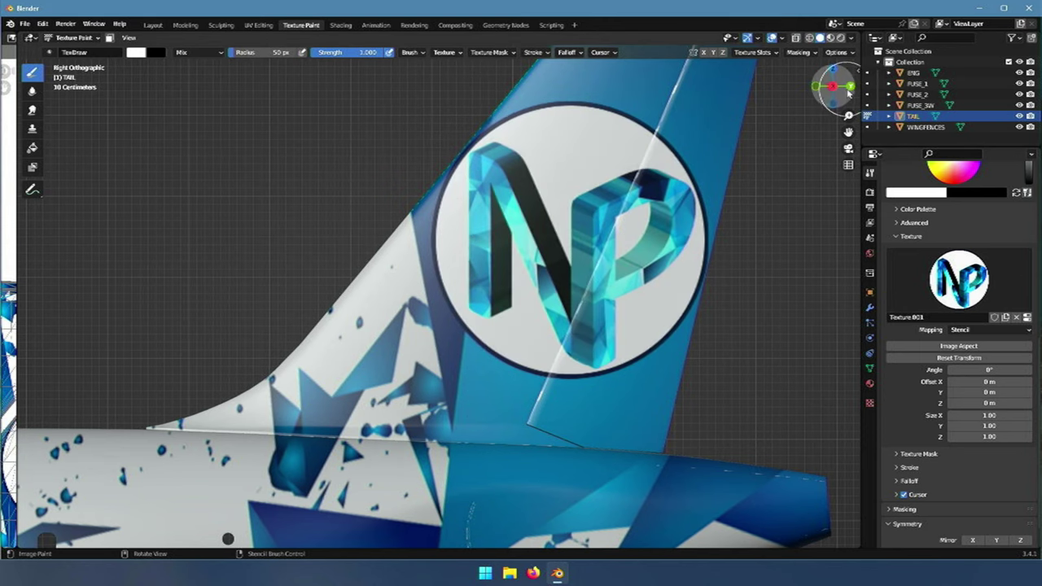
- Move the NP logo stencil over the tail fin in the left orthographic view and paint the logo there
{"action": "left_click", "coordinate": [850, 90]}
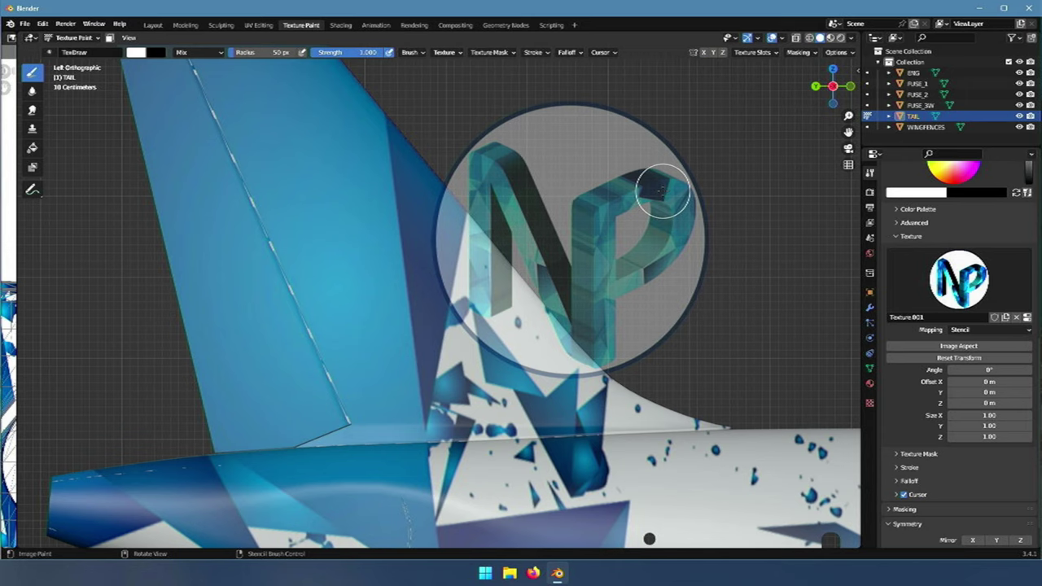
{"action": "mouse_move", "coordinate": [610, 209]}
{"action": "right_mouse_down"}
{"action": "mouse_move", "coordinate": [350, 175]}
{"action": "mouse_move", "coordinate": [348, 211]}
{"action": "right_mouse_up"}
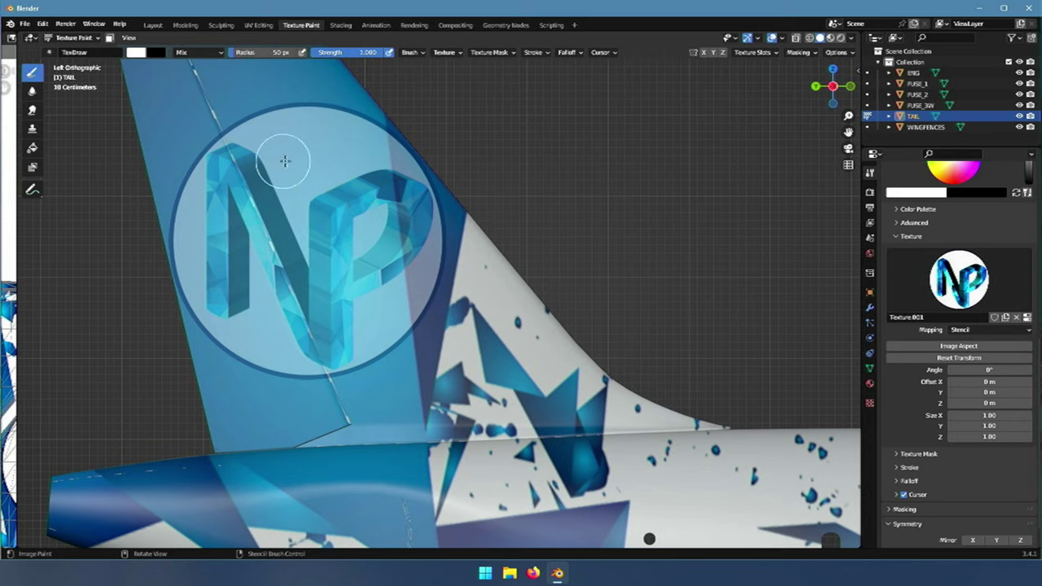
{"action": "mouse_move", "coordinate": [170, 221]}
{"action": "left_mouse_down"}
{"action": "mouse_move", "coordinate": [177, 274]}
{"action": "mouse_move", "coordinate": [196, 306]}
{"action": "mouse_move", "coordinate": [219, 337]}
{"action": "mouse_move", "coordinate": [281, 368]}
{"action": "mouse_move", "coordinate": [379, 350]}
{"action": "mouse_move", "coordinate": [411, 321]}
{"action": "mouse_move", "coordinate": [438, 244]}
{"action": "mouse_move", "coordinate": [426, 187]}
{"action": "mouse_move", "coordinate": [377, 127]}
{"action": "mouse_move", "coordinate": [274, 106]}
{"action": "mouse_move", "coordinate": [228, 140]}
{"action": "mouse_move", "coordinate": [186, 210]}
{"action": "mouse_move", "coordinate": [193, 180]}
{"action": "mouse_move", "coordinate": [326, 147]}
{"action": "mouse_move", "coordinate": [417, 158]}
{"action": "mouse_move", "coordinate": [260, 167]}
{"action": "mouse_move", "coordinate": [179, 185]}
{"action": "mouse_move", "coordinate": [417, 213]}
{"action": "mouse_move", "coordinate": [238, 214]}
{"action": "mouse_move", "coordinate": [194, 236]}
{"action": "mouse_move", "coordinate": [416, 257]}
{"action": "mouse_move", "coordinate": [174, 256]}
{"action": "mouse_move", "coordinate": [424, 290]}
{"action": "mouse_move", "coordinate": [228, 290]}
{"action": "mouse_move", "coordinate": [186, 300]}
{"action": "mouse_move", "coordinate": [395, 313]}
{"action": "mouse_move", "coordinate": [333, 329]}
{"action": "mouse_move", "coordinate": [198, 326]}
{"action": "mouse_move", "coordinate": [367, 265]}
{"action": "mouse_move", "coordinate": [203, 181]}
{"action": "mouse_move", "coordinate": [353, 110]}
{"action": "mouse_move", "coordinate": [430, 177]}
{"action": "mouse_move", "coordinate": [441, 273]}
{"action": "mouse_move", "coordinate": [398, 324]}
{"action": "mouse_move", "coordinate": [290, 391]}
{"action": "mouse_move", "coordinate": [179, 232]}
{"action": "mouse_move", "coordinate": [195, 167]}
{"action": "mouse_move", "coordinate": [213, 159]}
{"action": "left_mouse_up"}
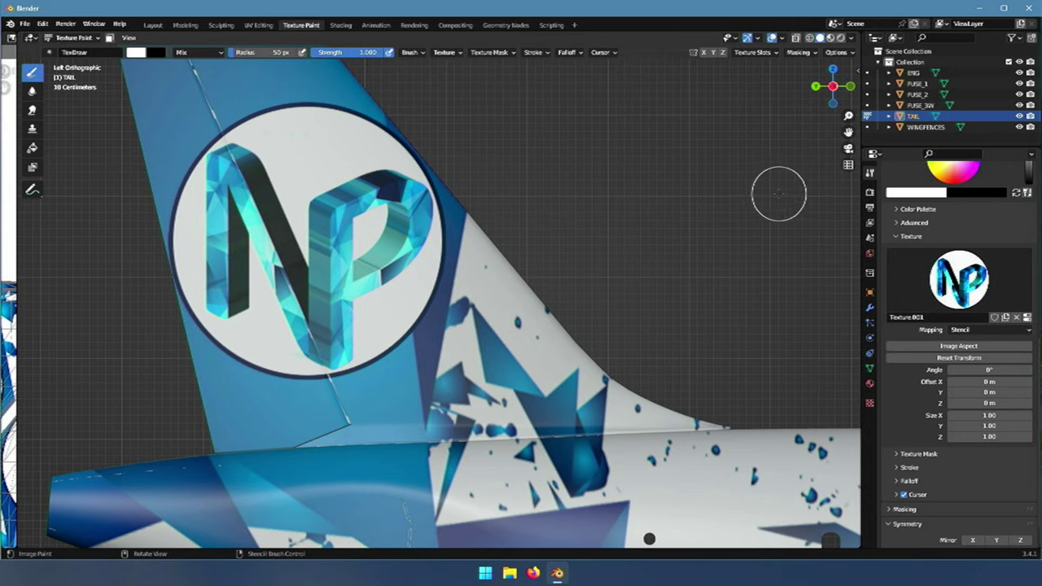
- Remove the logo texture from the brush and review the whole aircraft from the left, right and back
{"action": "left_click", "coordinate": [1016, 317]}
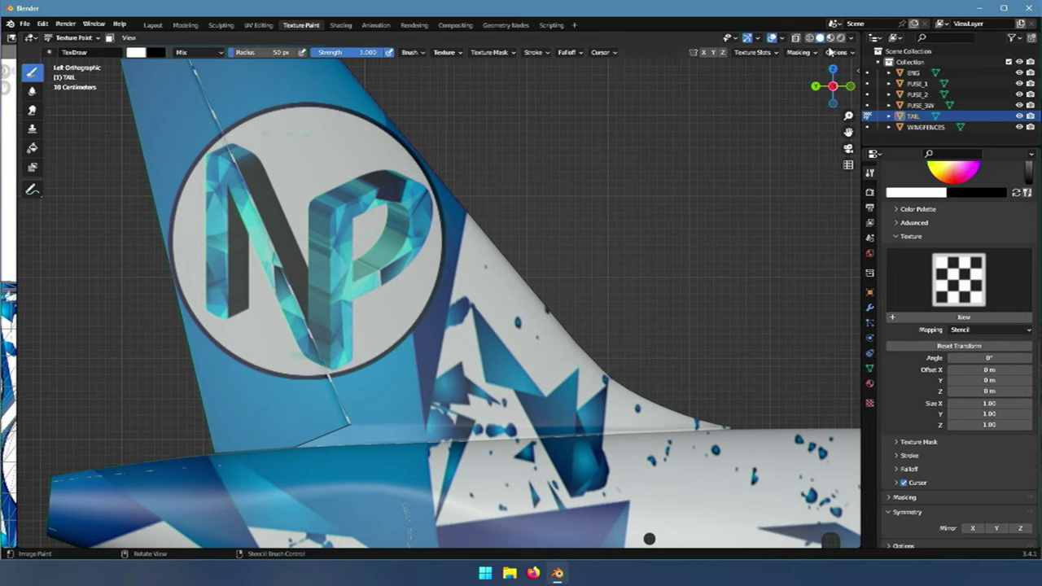
{"action": "scroll", "coordinate": [614, 232], "scroll_direction": "down", "scroll_amount": 5}
{"action": "scroll", "coordinate": [614, 232], "scroll_direction": "down", "scroll_amount": 4}
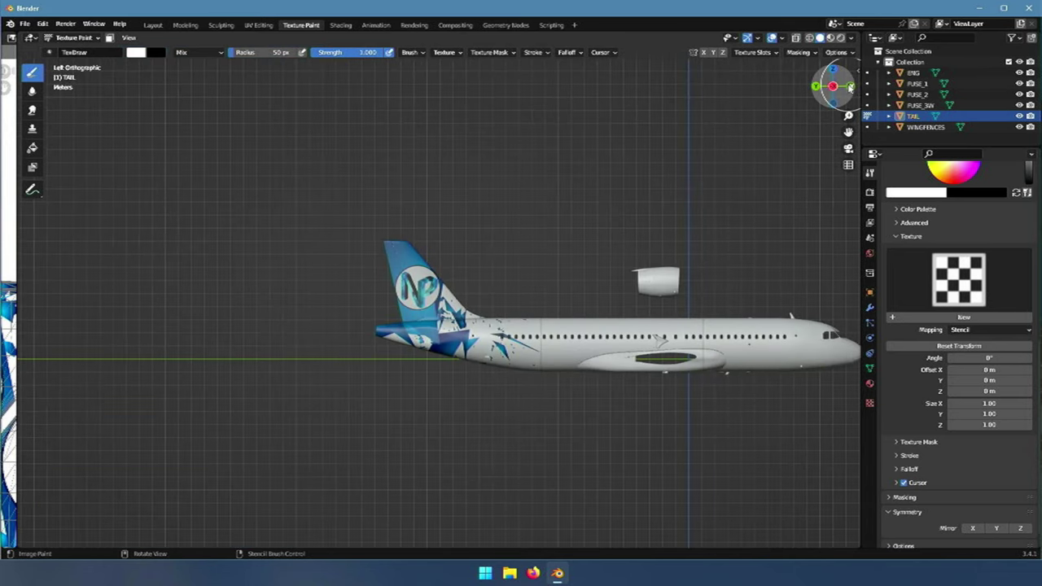
{"action": "left_click", "coordinate": [832, 86]}
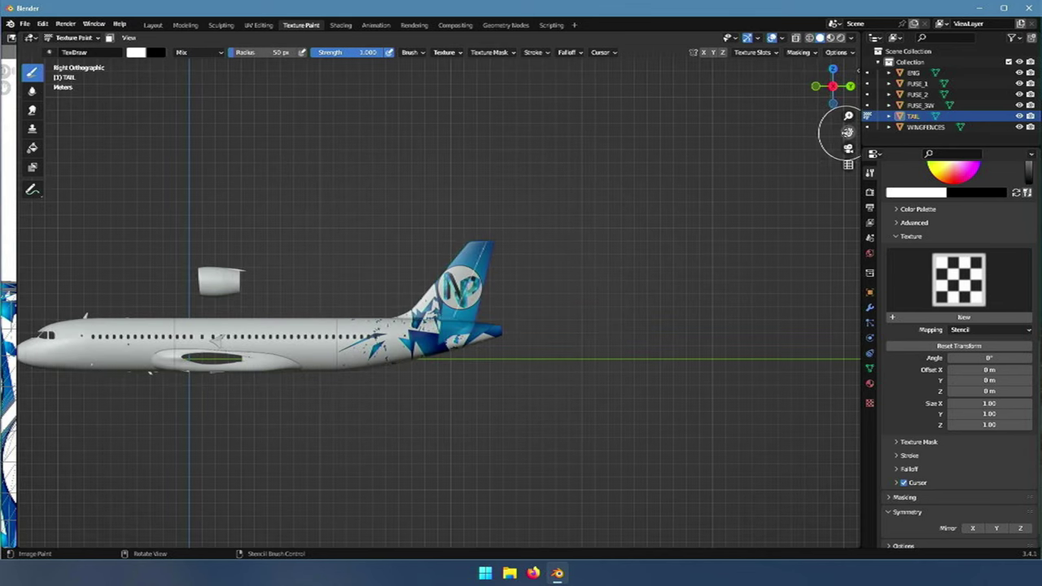
{"action": "left_click_drag", "start_coordinate": [848, 132], "coordinate": [984, 136]}
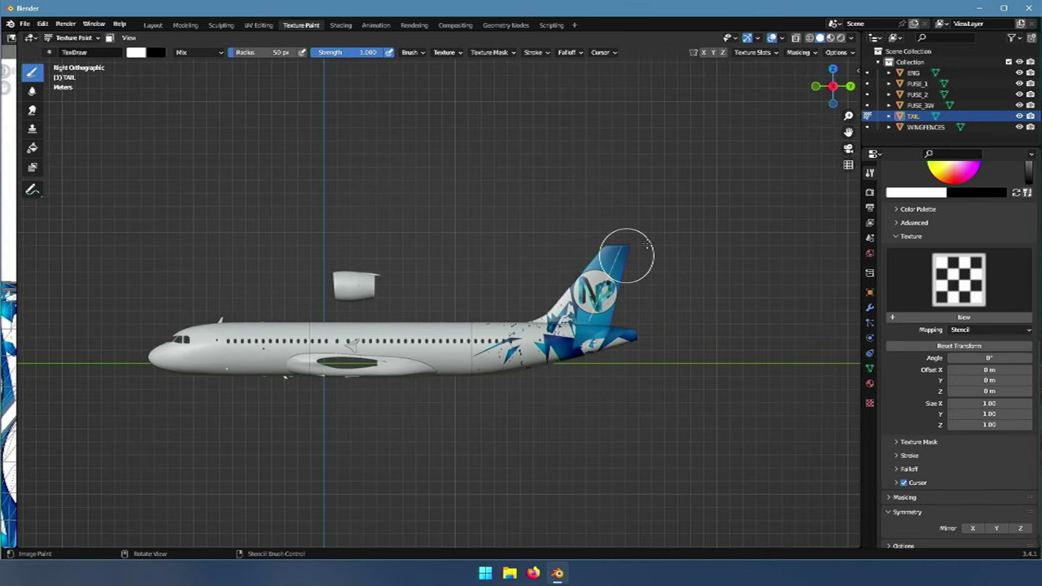
{"action": "left_click", "coordinate": [851, 88]}
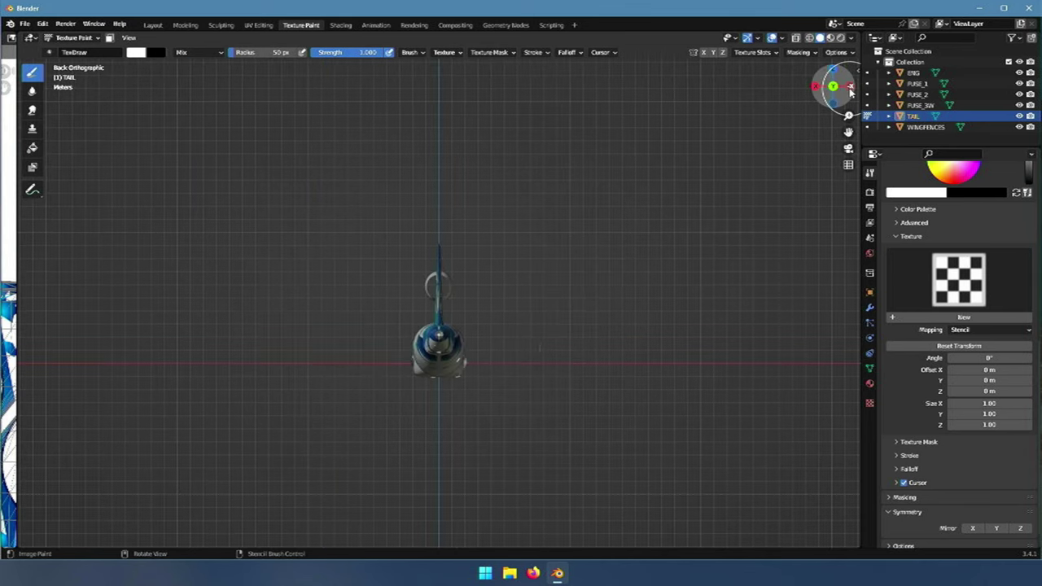
- In the left orthographic view, sample the turquoise of the NP logo on the tail fin as the brush color
{"action": "left_click", "coordinate": [850, 88]}
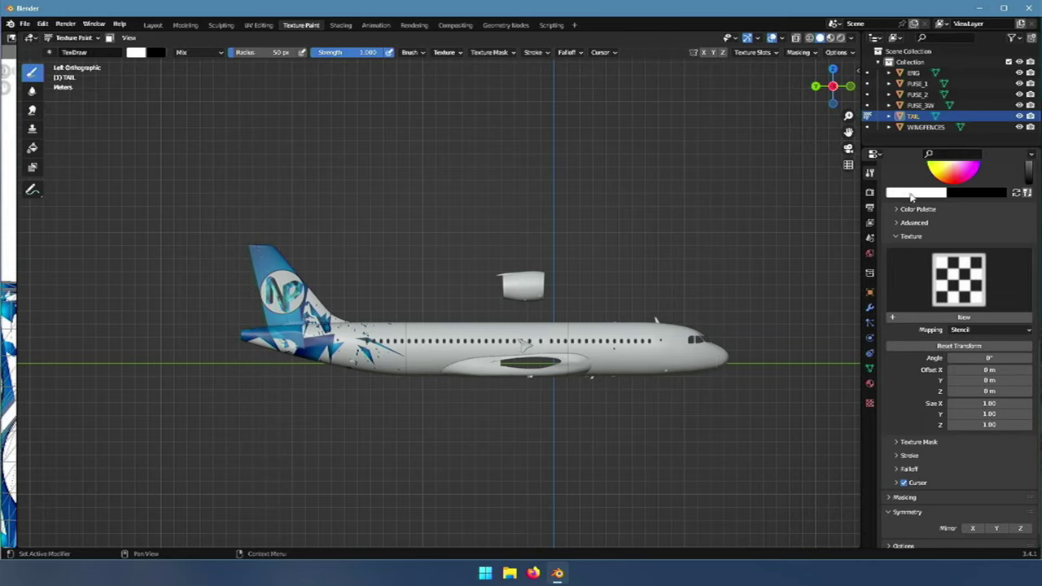
{"action": "left_click", "coordinate": [912, 195]}
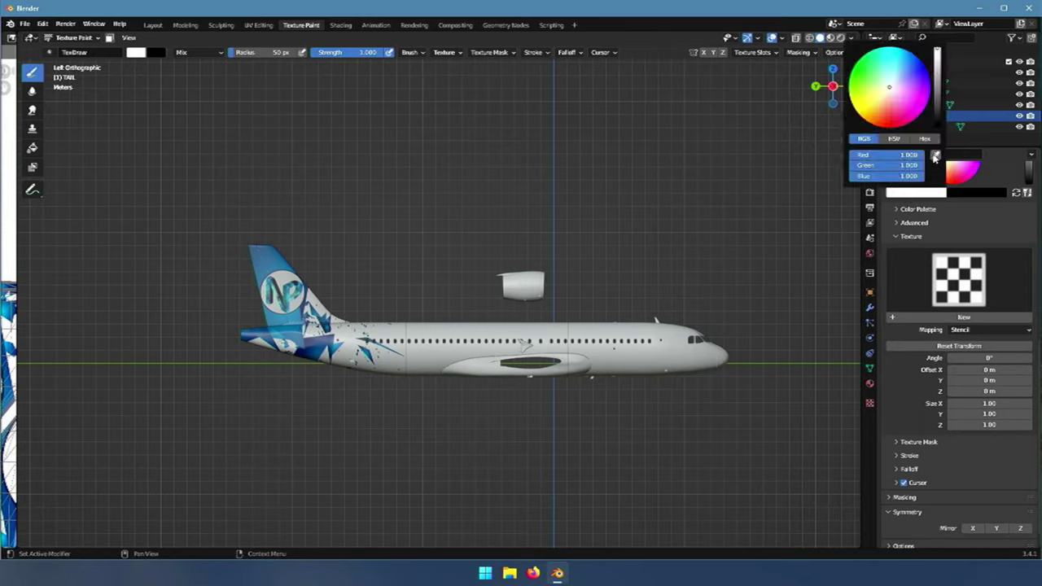
{"action": "left_click", "coordinate": [935, 155]}
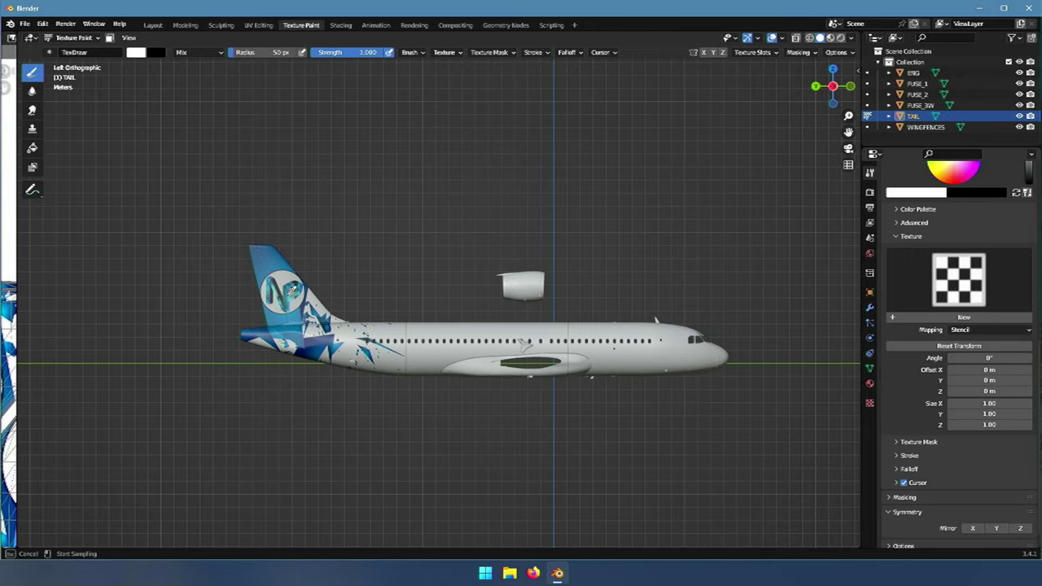
{"action": "left_click", "coordinate": [292, 291]}
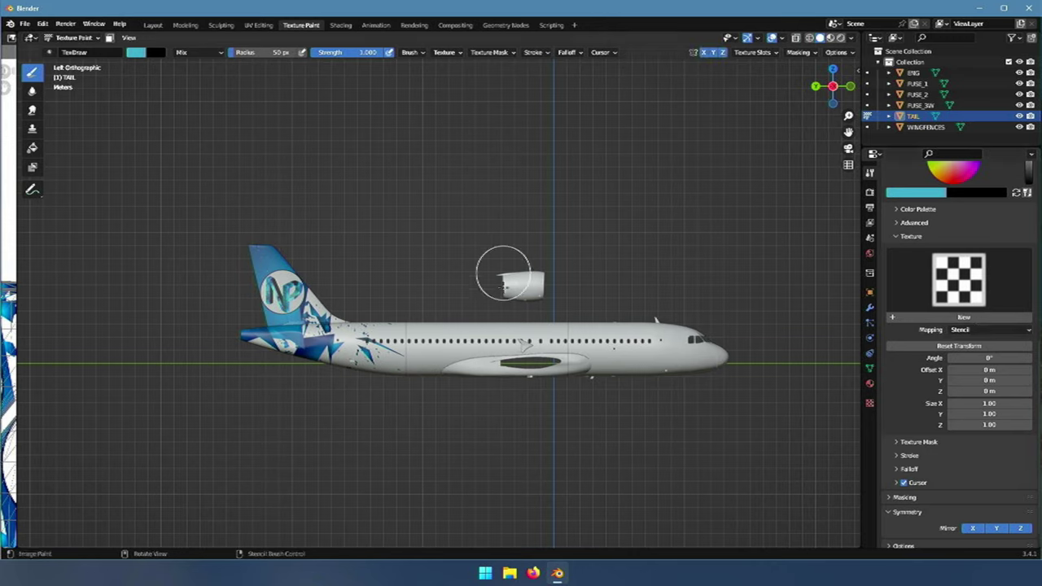
- Make the ENG object the paint target and paint the engine cowling turquoise from the left and front views
{"action": "left_click", "coordinate": [869, 75]}
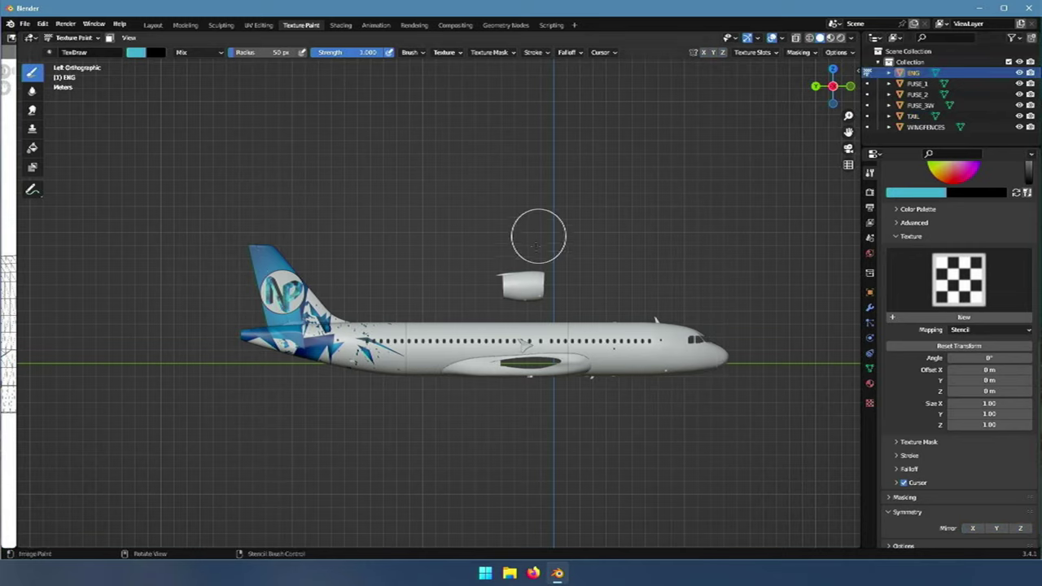
{"action": "mouse_move", "coordinate": [499, 276]}
{"action": "left_mouse_down"}
{"action": "mouse_move", "coordinate": [537, 282]}
{"action": "mouse_move", "coordinate": [514, 288]}
{"action": "mouse_move", "coordinate": [529, 293]}
{"action": "left_mouse_up"}
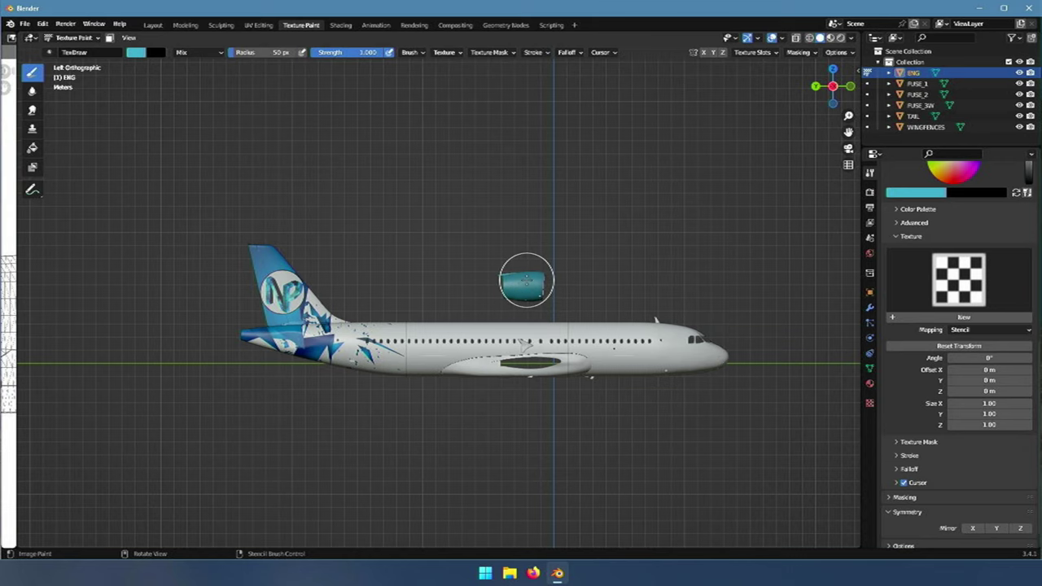
{"action": "left_click", "coordinate": [850, 87]}
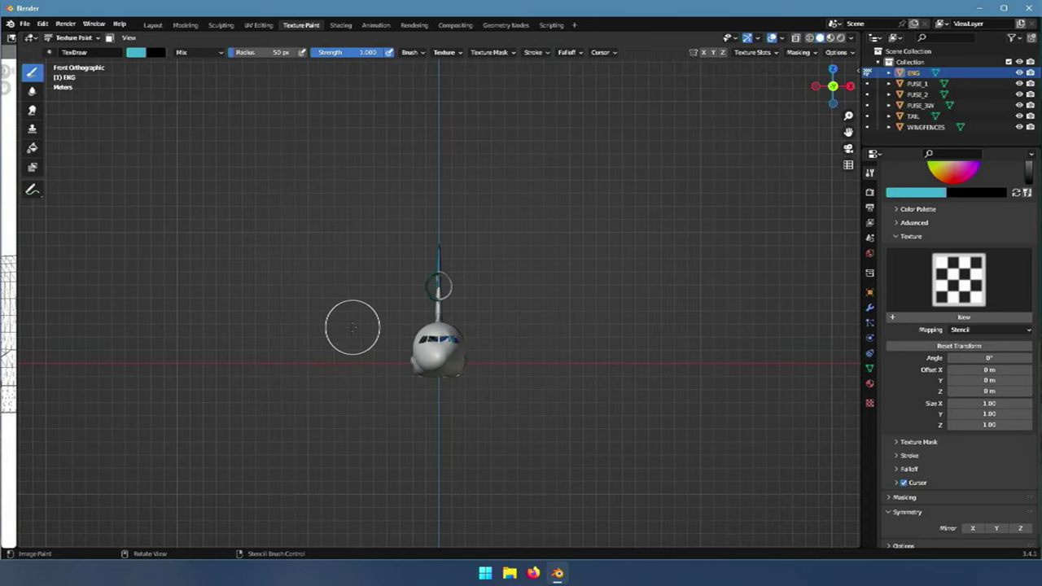
{"action": "left_click", "coordinate": [442, 289]}
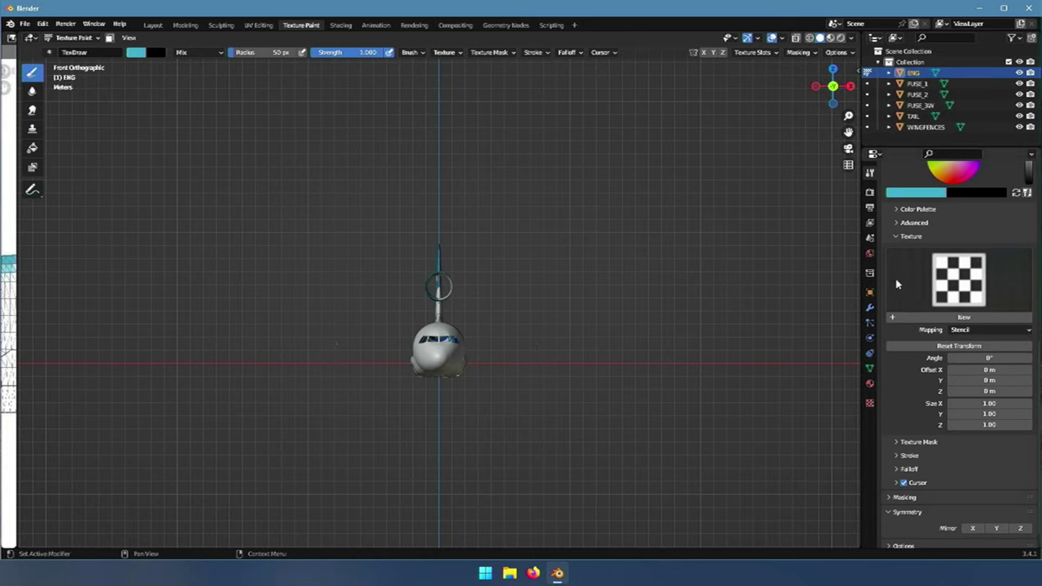
{"action": "scroll", "coordinate": [380, 225], "scroll_direction": "up", "scroll_amount": 7}
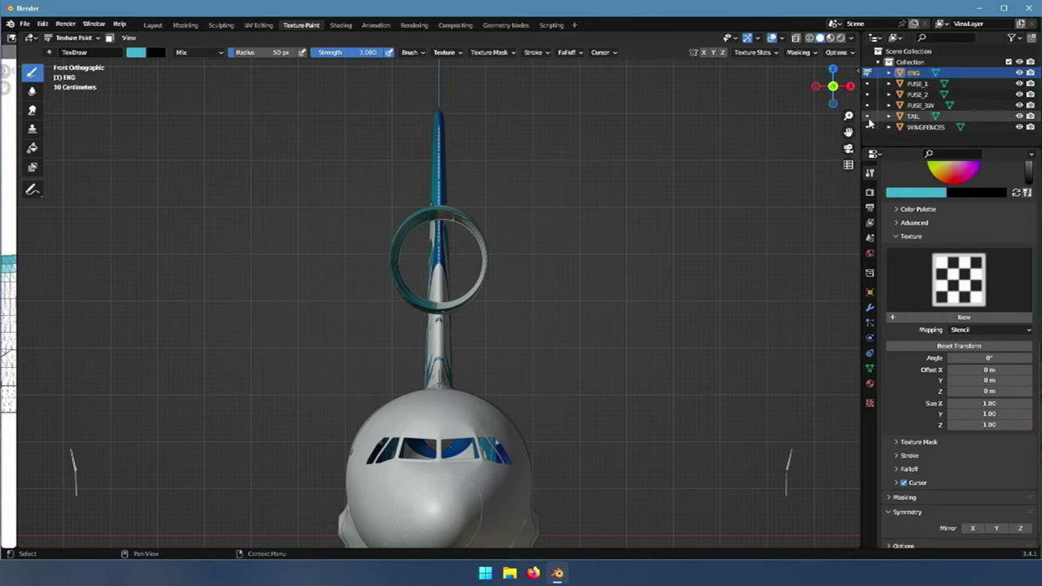
- Enable X, Y and Z mirror symmetry for the ENG object and paint the rest of the engine's front rim turquoise
{"action": "left_click", "coordinate": [868, 105]}
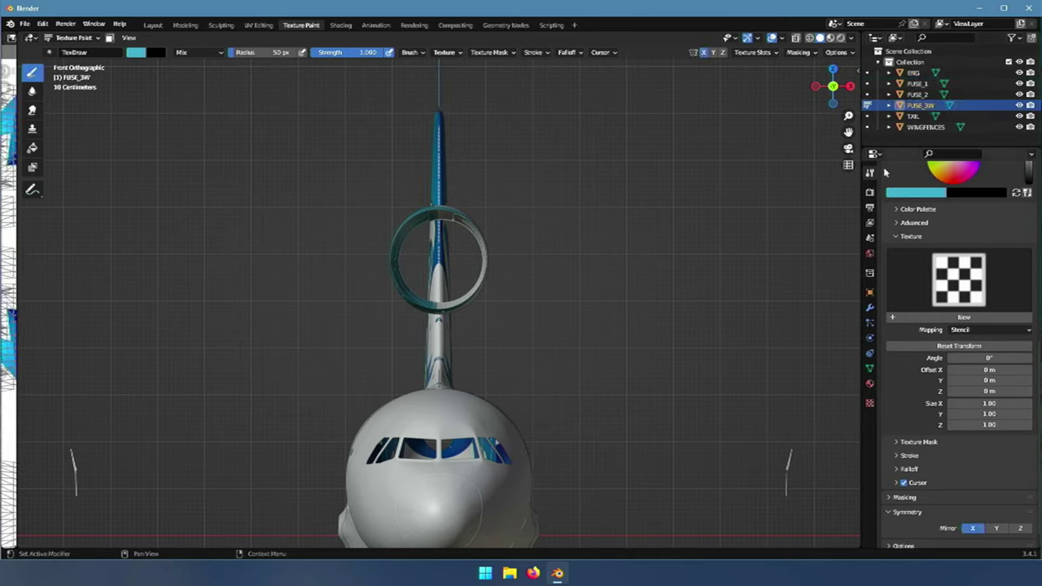
{"action": "left_click", "coordinate": [868, 116]}
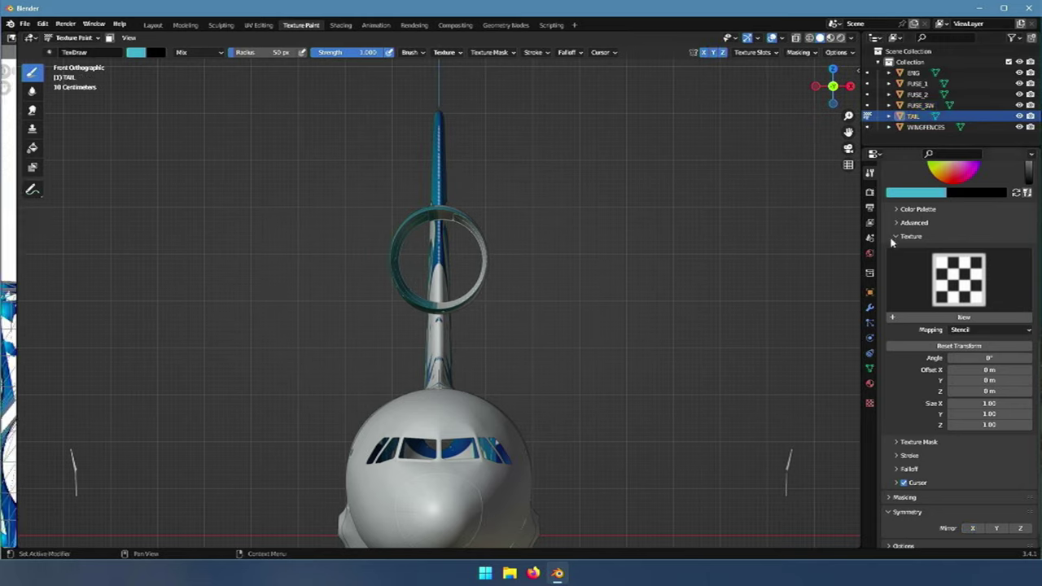
{"action": "left_click", "coordinate": [868, 73]}
{"action": "left_click", "coordinate": [974, 529]}
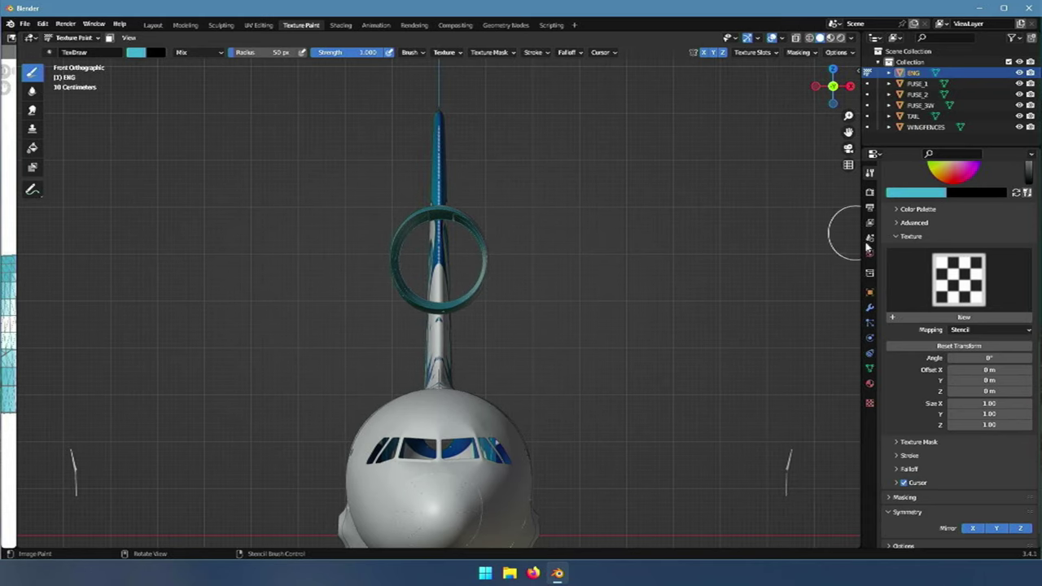
- Fill in the engine's outer surface turquoise from the right, back and left views, and inspect it in perspective from the front
{"action": "left_click", "coordinate": [851, 85]}
{"action": "mouse_move", "coordinate": [183, 264]}
{"action": "left_mouse_down"}
{"action": "mouse_move", "coordinate": [133, 252]}
{"action": "mouse_move", "coordinate": [105, 220]}
{"action": "mouse_move", "coordinate": [88, 279]}
{"action": "mouse_move", "coordinate": [180, 256]}
{"action": "mouse_move", "coordinate": [105, 296]}
{"action": "left_mouse_up"}
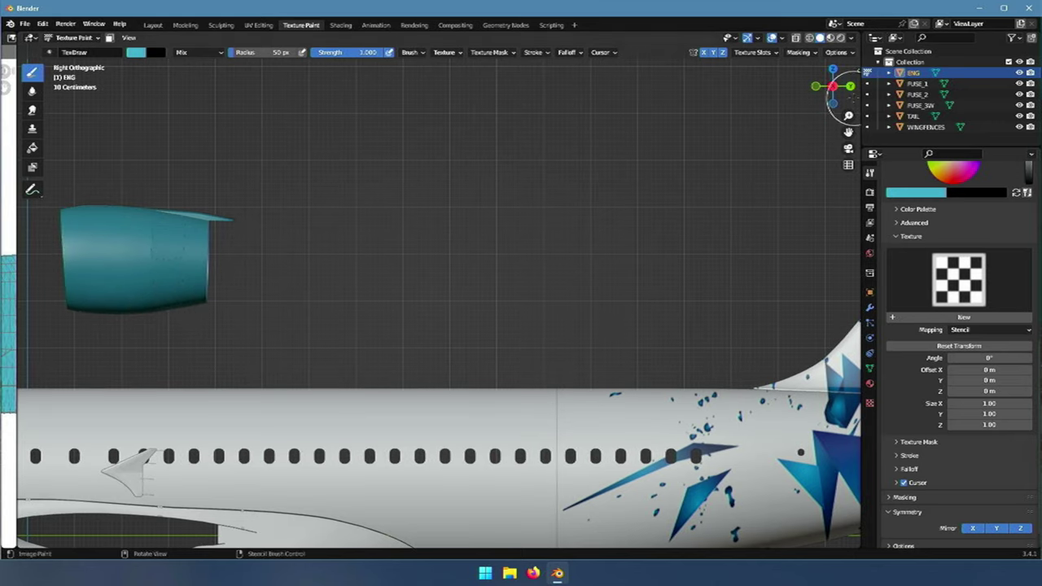
{"action": "left_click", "coordinate": [851, 88]}
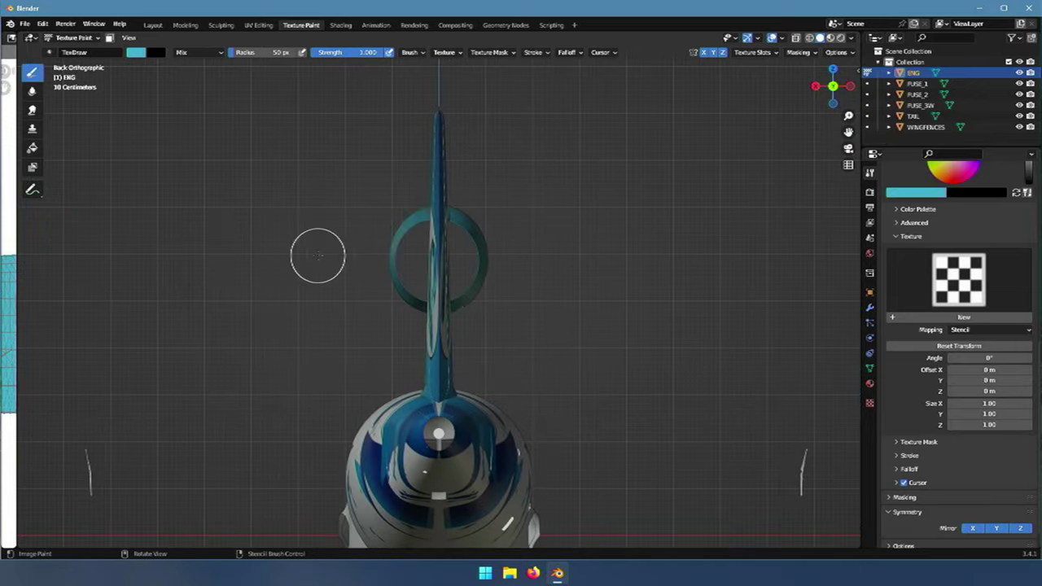
{"action": "left_click", "coordinate": [850, 87]}
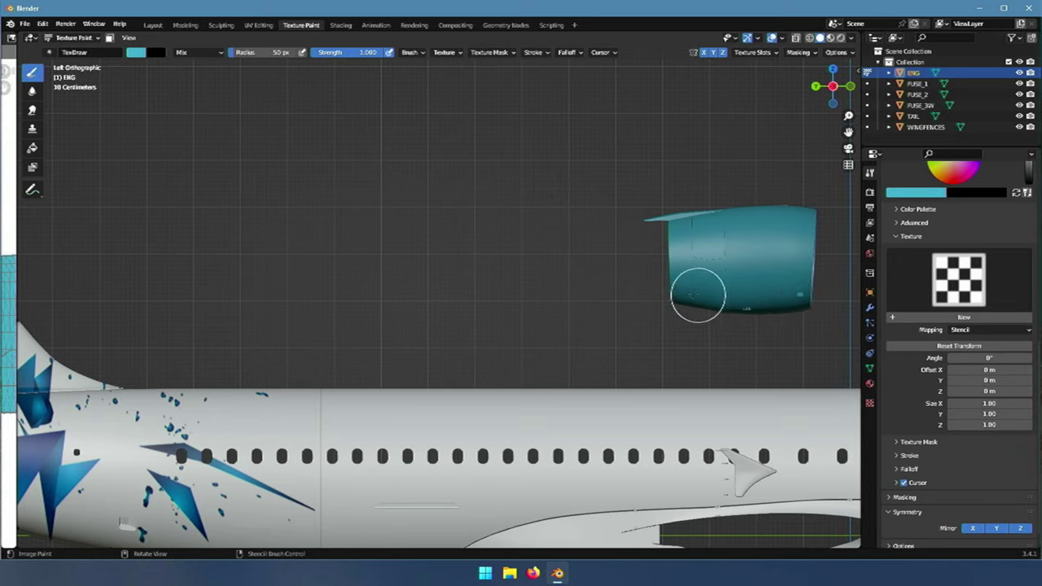
{"action": "left_click_drag", "start_coordinate": [846, 133], "coordinate": [565, 165]}
{"action": "left_click_drag", "start_coordinate": [832, 86], "coordinate": [761, 124]}
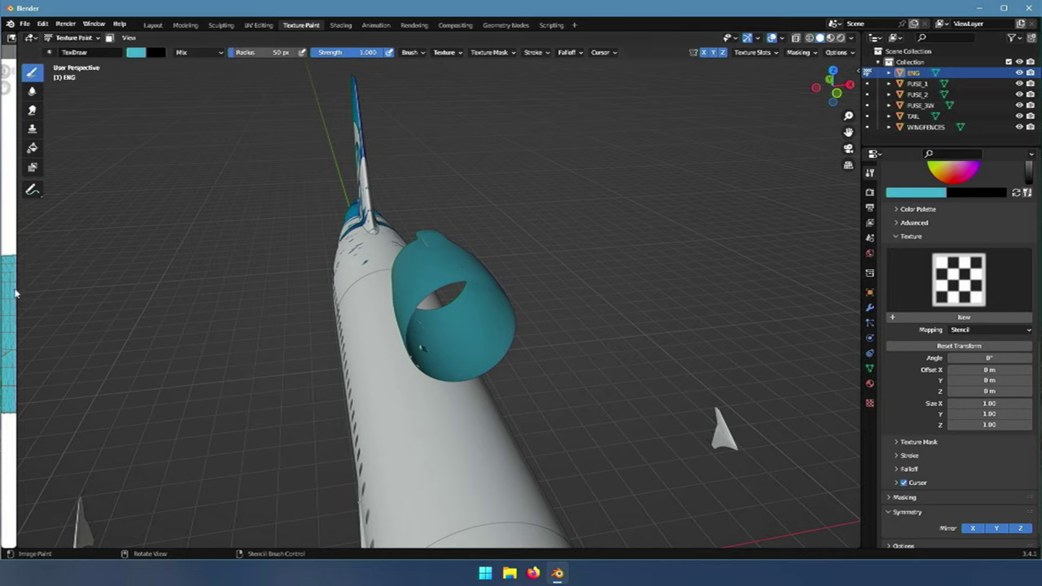
- Enlarge the image editor with the engine texture, set the brush radius to 5 px and fill gaps in the small UV islands turquoise
{"action": "left_click_drag", "start_coordinate": [18, 286], "coordinate": [533, 285]}
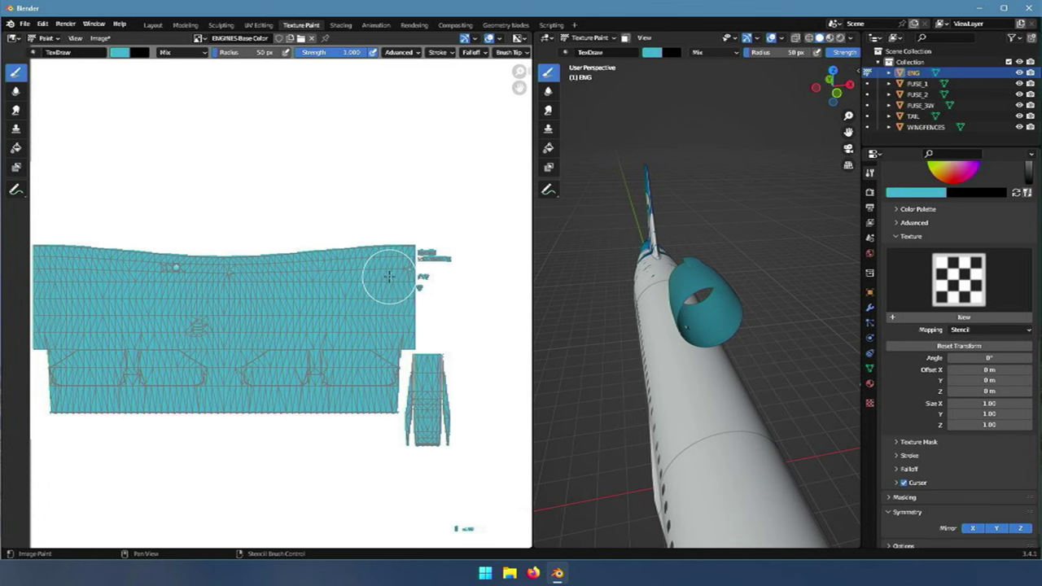
{"action": "scroll", "coordinate": [423, 271], "scroll_direction": "up", "scroll_amount": 5}
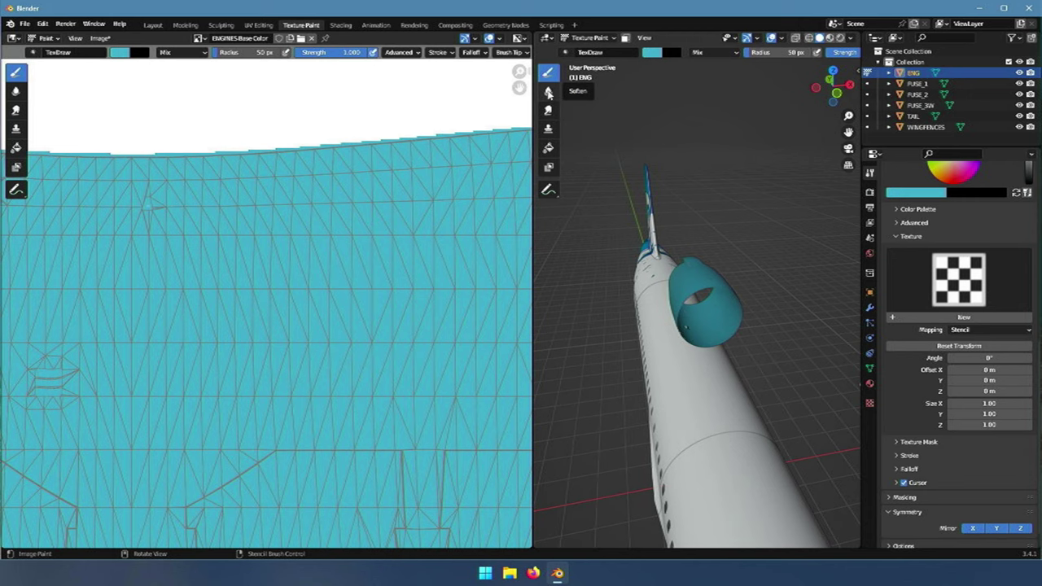
{"action": "scroll", "coordinate": [204, 242], "scroll_direction": "down", "scroll_amount": 2}
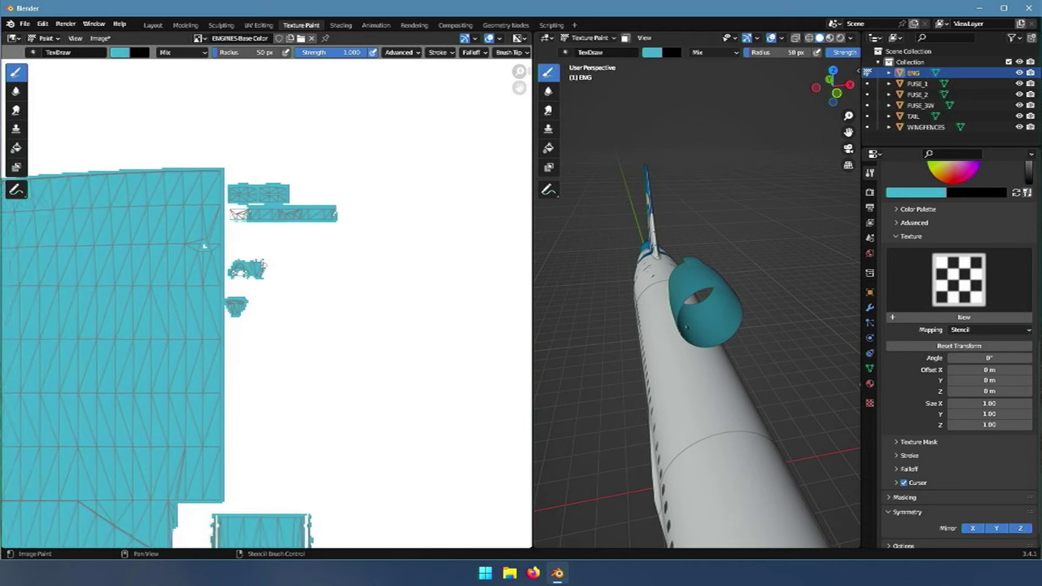
{"action": "scroll", "coordinate": [269, 244], "scroll_direction": "up", "scroll_amount": 1}
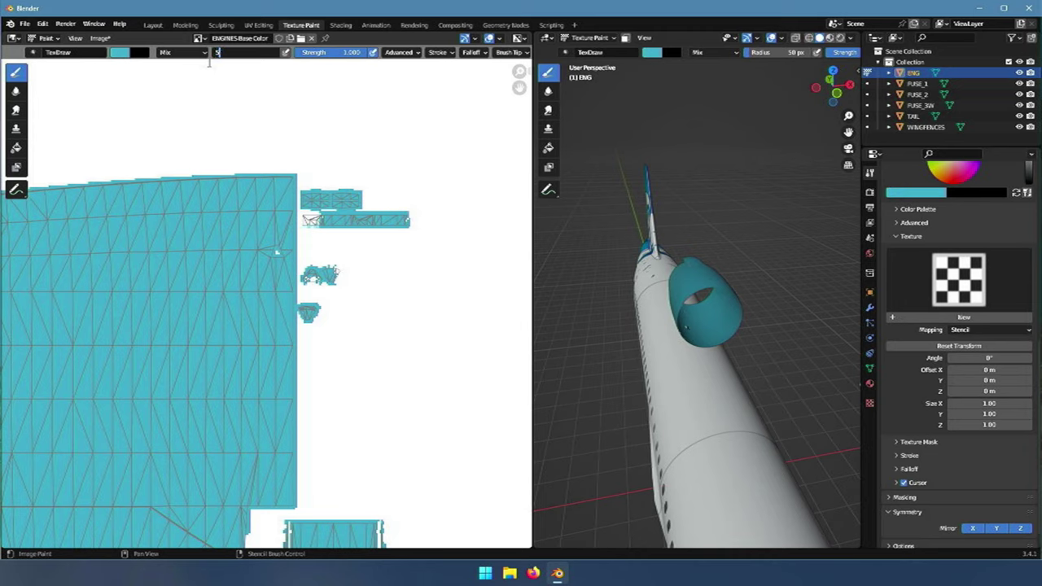
{"action": "key", "text": "Return"}
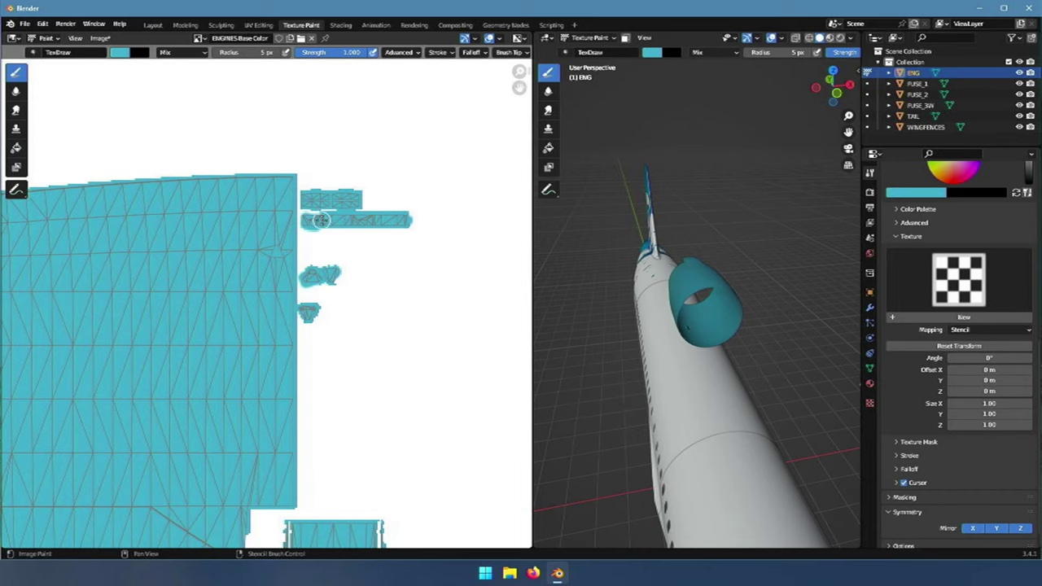
- Check the rest of the engine's UV layout for unpainted spots and give the 3D view most of the space again
{"action": "left_click_drag", "start_coordinate": [514, 88], "coordinate": [523, 281]}
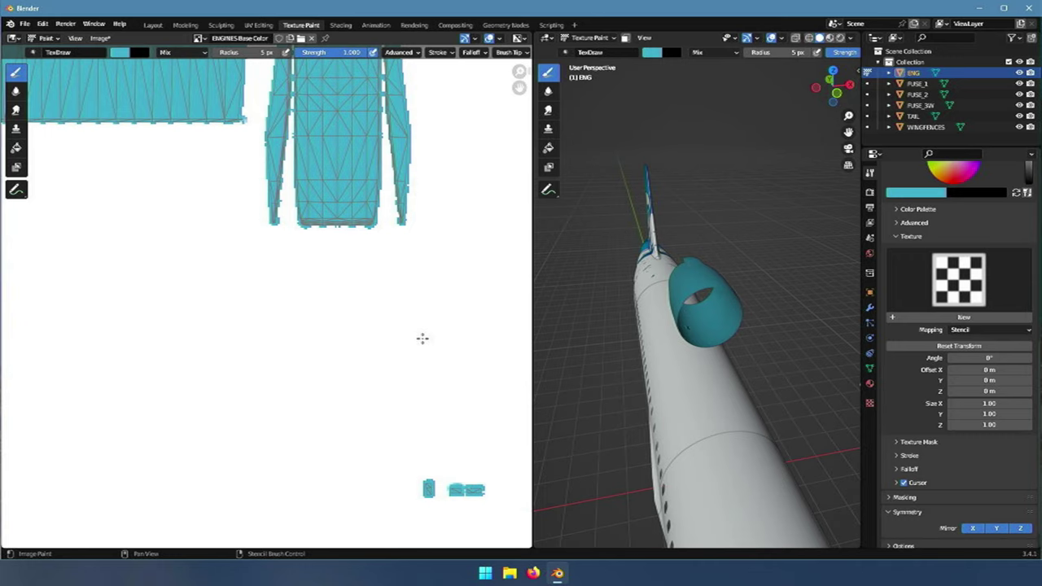
{"action": "scroll", "coordinate": [421, 338], "scroll_direction": "down", "scroll_amount": 1}
{"action": "scroll", "coordinate": [419, 334], "scroll_direction": "down", "scroll_amount": 2}
{"action": "scroll", "coordinate": [402, 324], "scroll_direction": "down", "scroll_amount": 3}
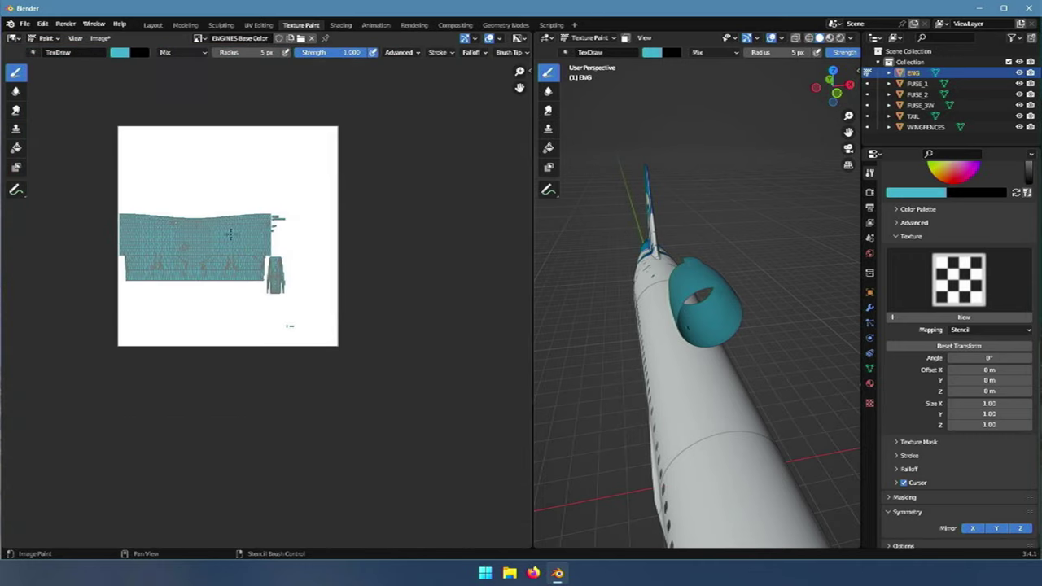
{"action": "scroll", "coordinate": [173, 224], "scroll_direction": "up", "scroll_amount": 3}
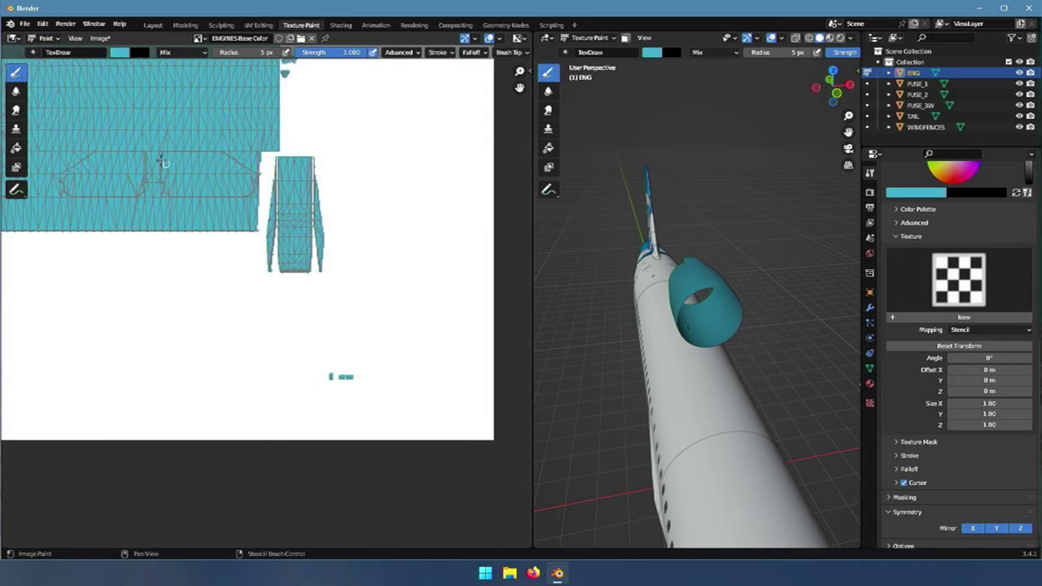
{"action": "left_click_drag", "start_coordinate": [519, 88], "coordinate": [555, 348]}
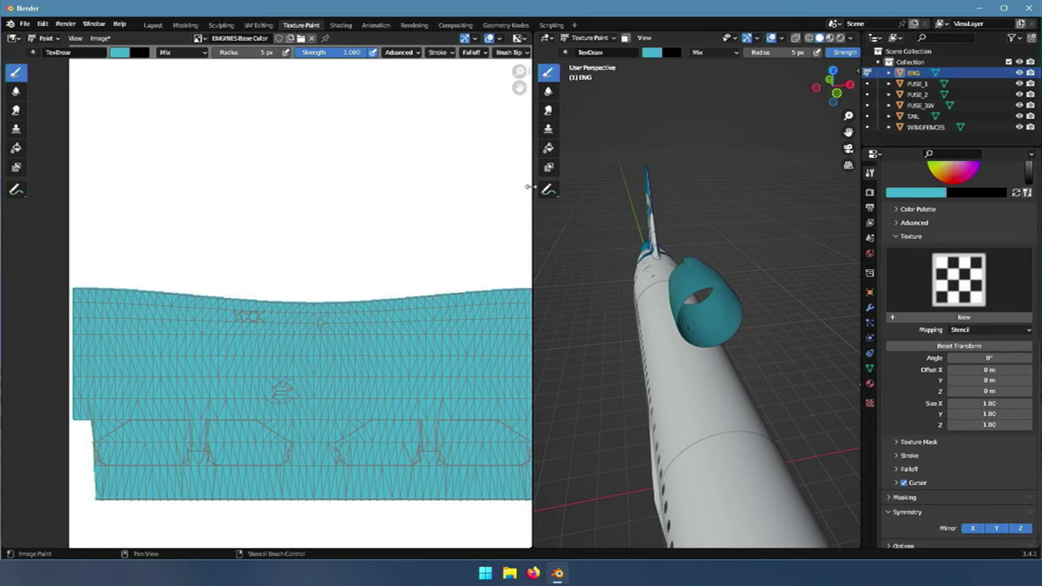
{"action": "left_click_drag", "start_coordinate": [529, 186], "coordinate": [35, 212]}
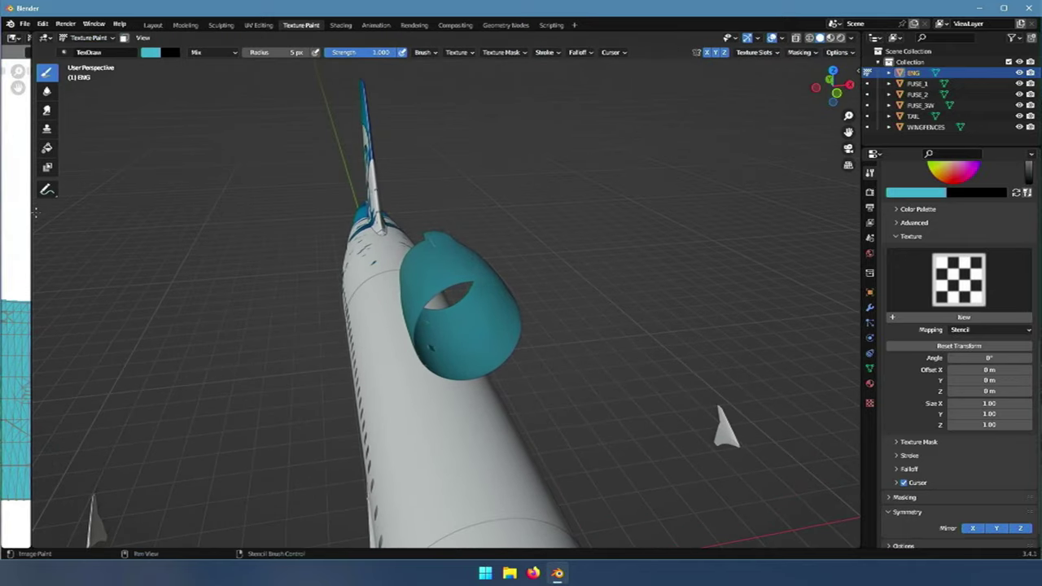
- Make WINGFENCES the paint target, enable X, Y and Z mirror symmetry and start painting the wing fences turquoise with the 5 px brush
{"action": "left_click", "coordinate": [868, 128]}
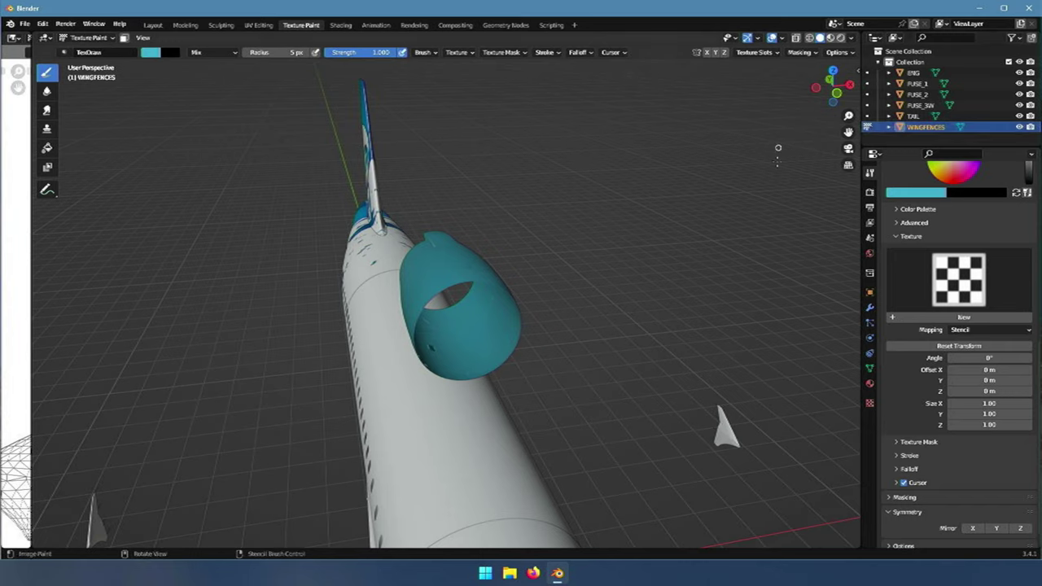
{"action": "left_click", "coordinate": [996, 528]}
{"action": "left_click", "coordinate": [1020, 529]}
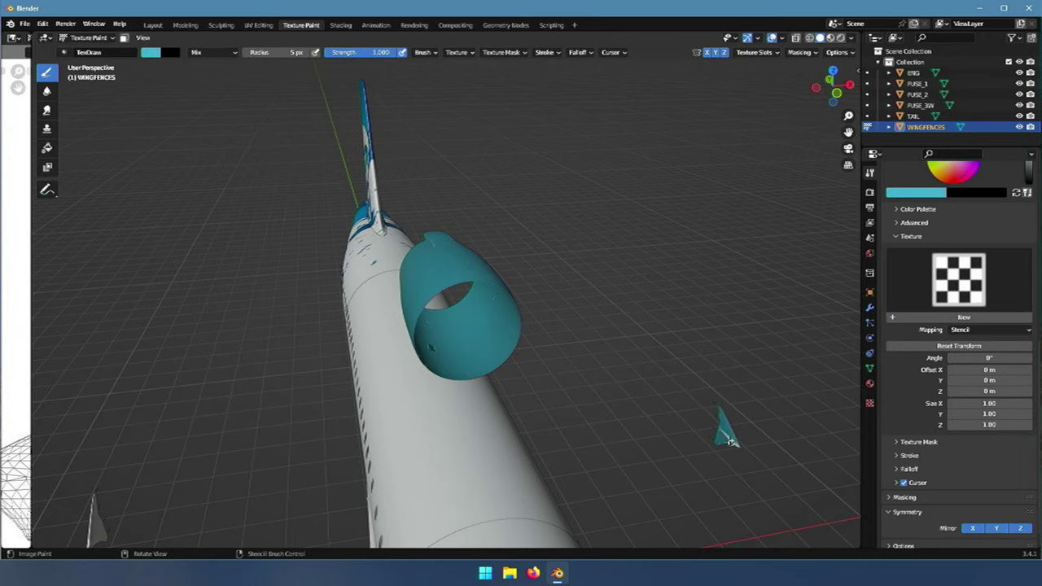
{"action": "left_click", "coordinate": [849, 85]}
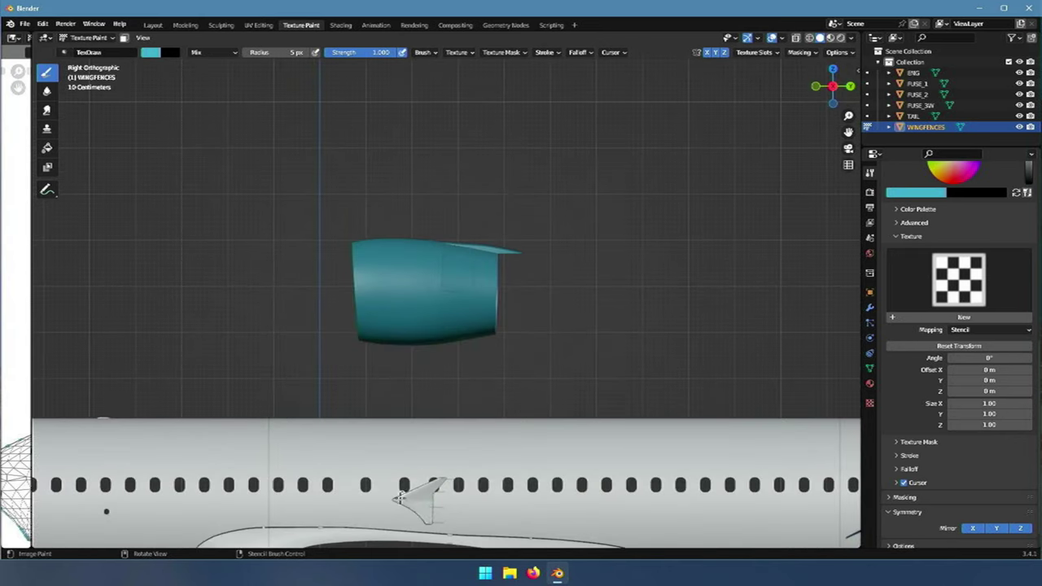
{"action": "left_click_drag", "start_coordinate": [396, 497], "coordinate": [429, 482]}
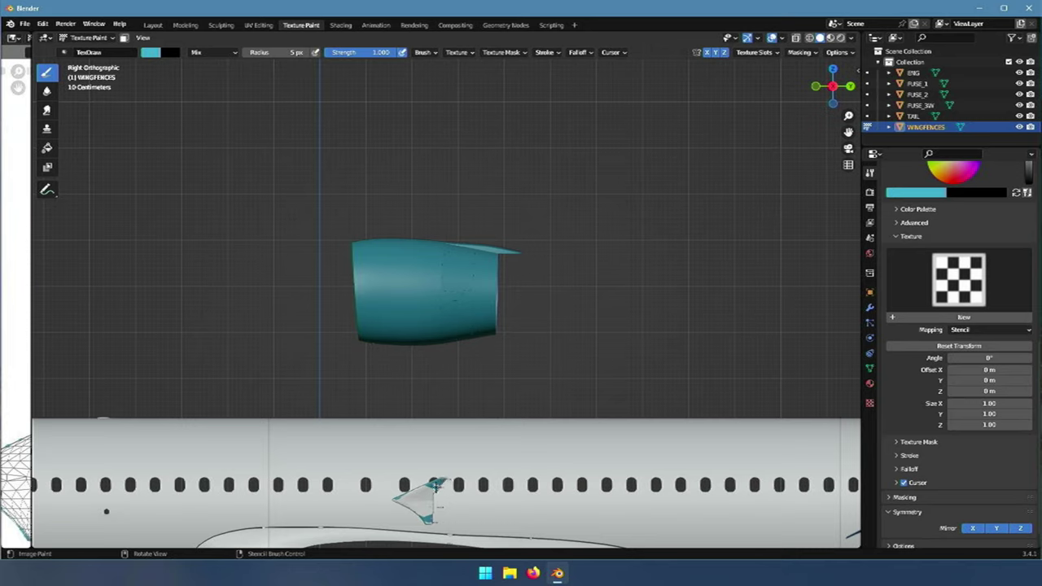
- Set the brush radius to 50 px and cover the wing fence turquoise in the right orthographic view
{"action": "left_click", "coordinate": [289, 52]}
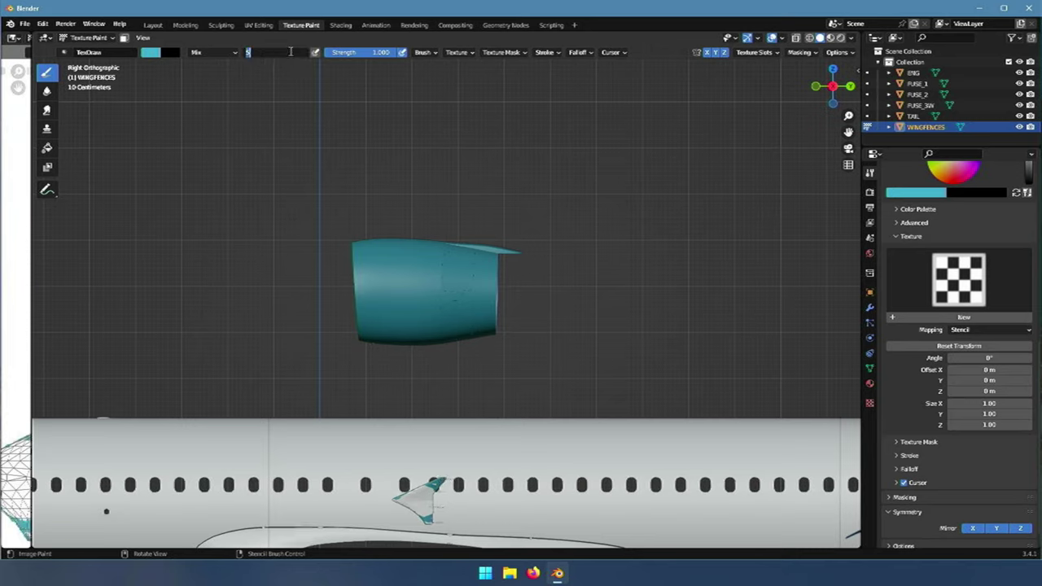
{"action": "key", "text": "Return"}
{"action": "mouse_move", "coordinate": [417, 500]}
{"action": "left_mouse_down"}
{"action": "mouse_move", "coordinate": [399, 505]}
{"action": "mouse_move", "coordinate": [411, 493]}
{"action": "mouse_move", "coordinate": [424, 521]}
{"action": "mouse_move", "coordinate": [456, 484]}
{"action": "left_mouse_up"}
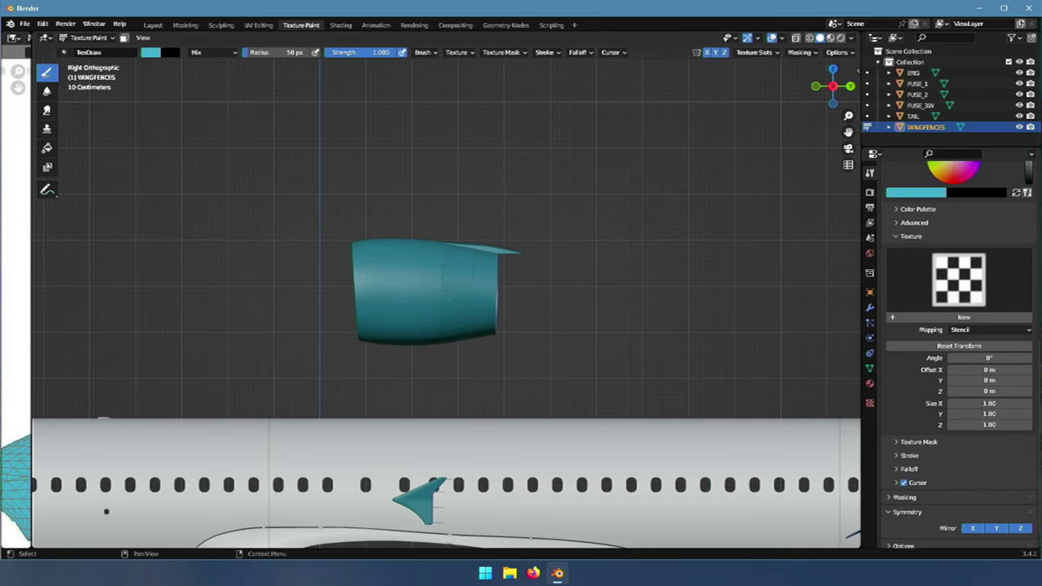
- Paint the wing fence turquoise from the left view and cover the remaining unpainted fence face in an orbited perspective view
{"action": "left_click", "coordinate": [817, 87]}
{"action": "left_click", "coordinate": [817, 87]}
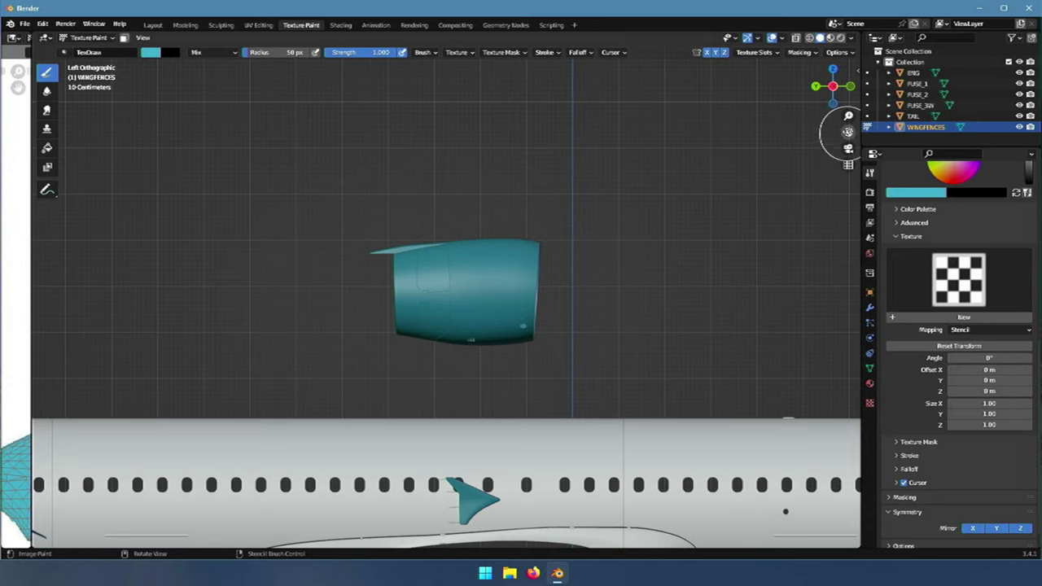
{"action": "mouse_move", "coordinate": [826, 74]}
{"action": "left_mouse_down"}
{"action": "mouse_move", "coordinate": [843, 86]}
{"action": "mouse_move", "coordinate": [830, 88]}
{"action": "mouse_move", "coordinate": [838, 83]}
{"action": "left_mouse_up"}
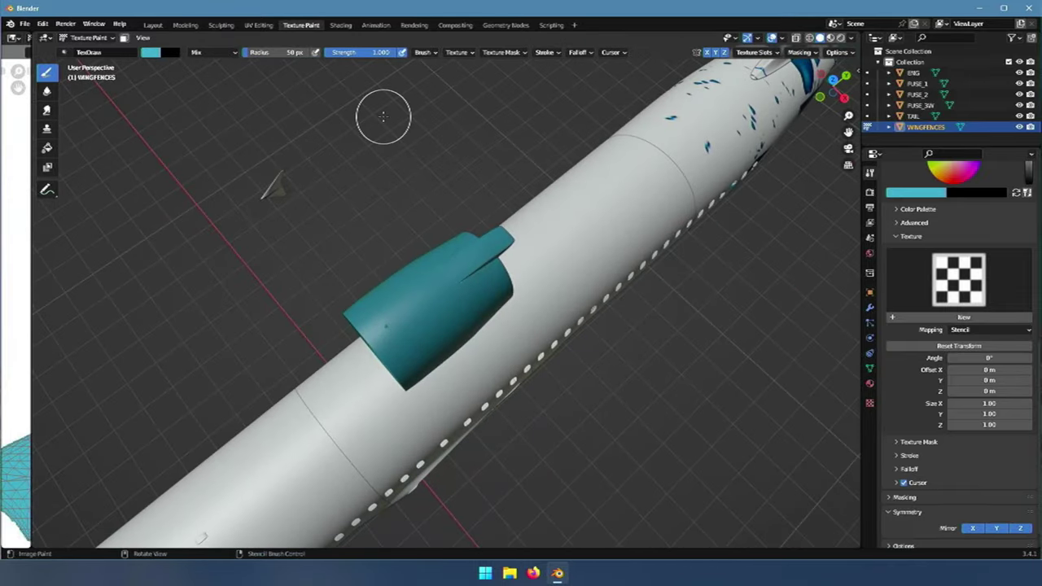
{"action": "mouse_move", "coordinate": [259, 179]}
{"action": "left_mouse_down"}
{"action": "mouse_move", "coordinate": [286, 176]}
{"action": "mouse_move", "coordinate": [284, 198]}
{"action": "mouse_move", "coordinate": [282, 181]}
{"action": "left_mouse_up"}
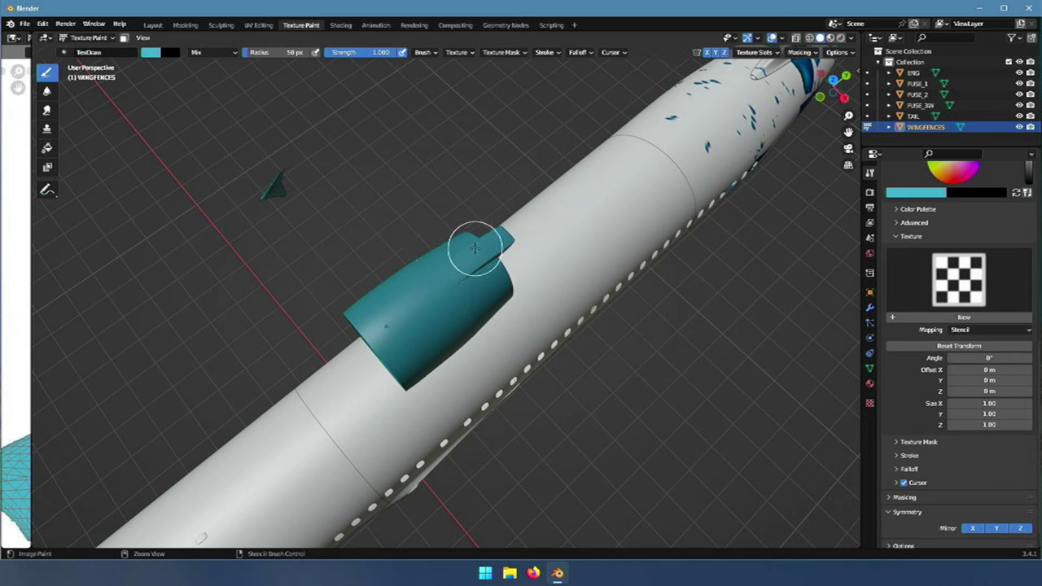
- Show the whole aircraft in the right orthographic view and set the brush colour to white with red, green and blue at 1
{"action": "left_click", "coordinate": [844, 99]}
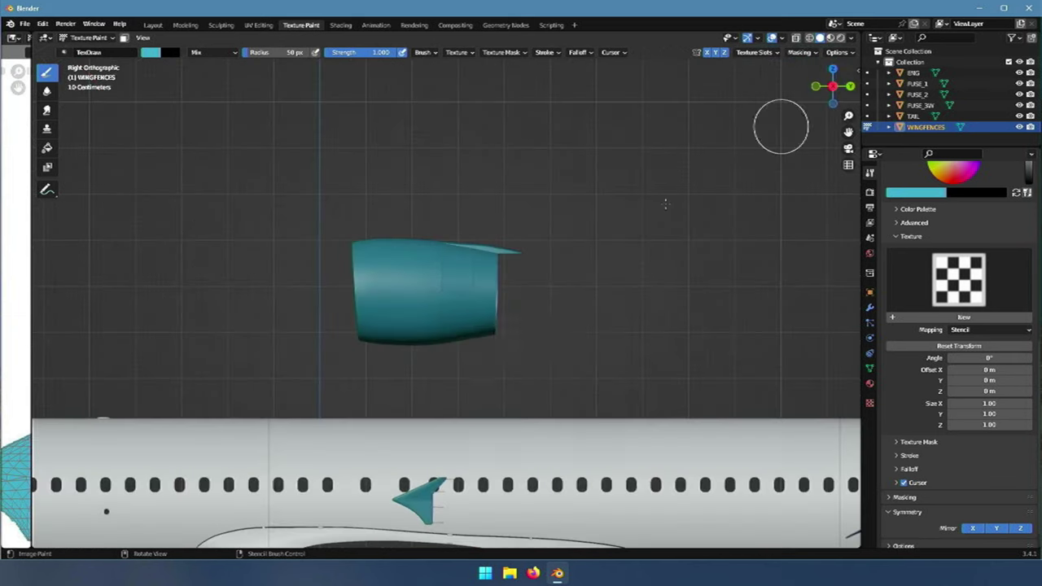
{"action": "scroll", "coordinate": [455, 407], "scroll_direction": "down", "scroll_amount": 7}
{"action": "scroll", "coordinate": [480, 387], "scroll_direction": "up", "scroll_amount": 3}
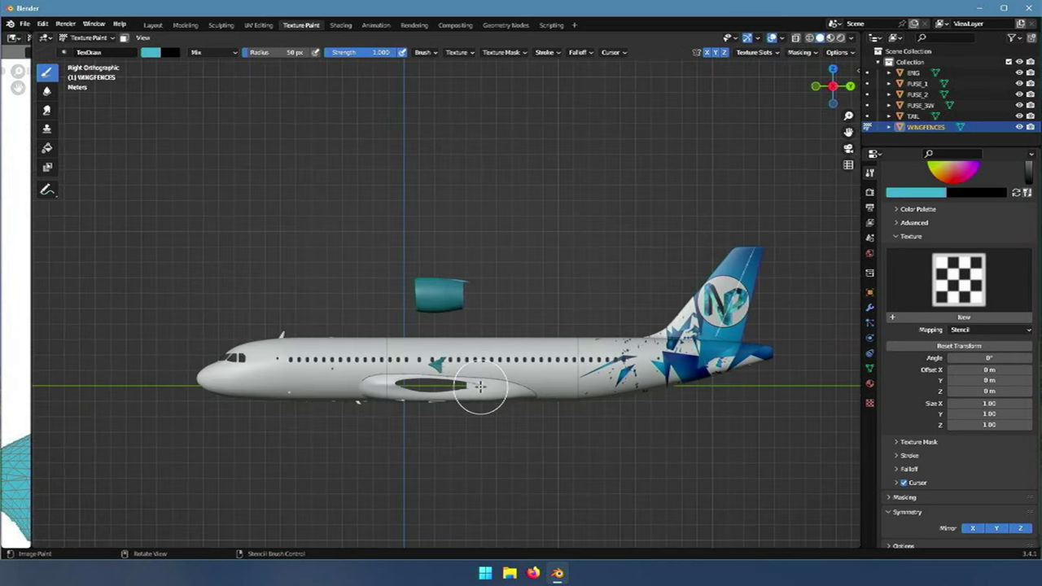
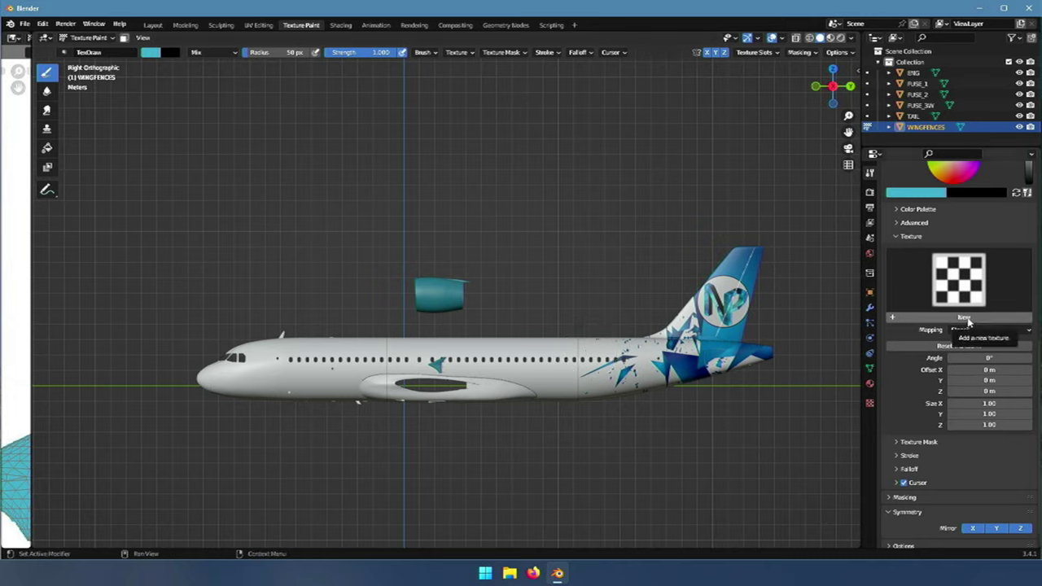
{"action": "left_click", "coordinate": [908, 196]}
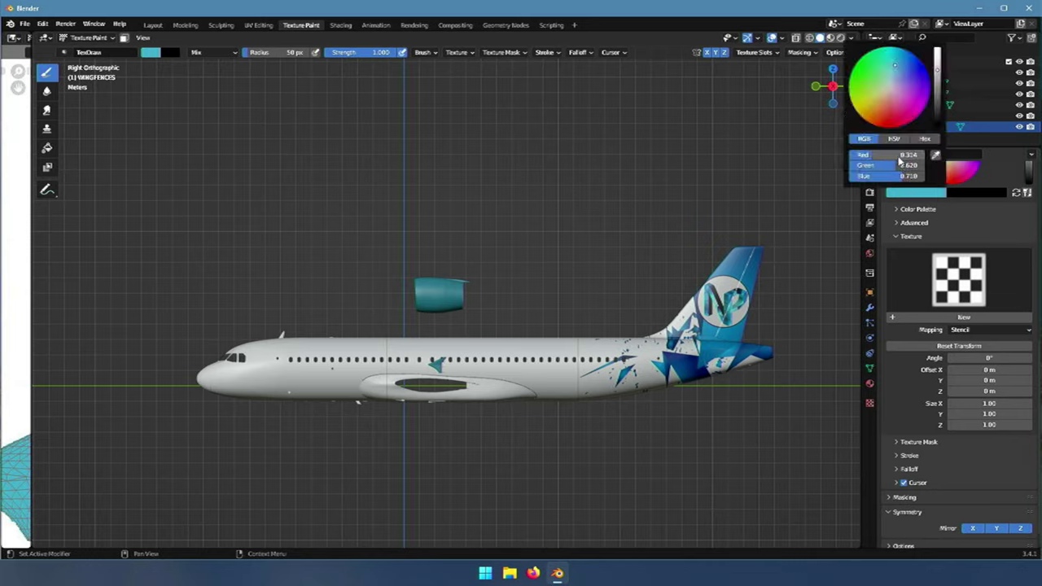
{"action": "left_click", "coordinate": [900, 156]}
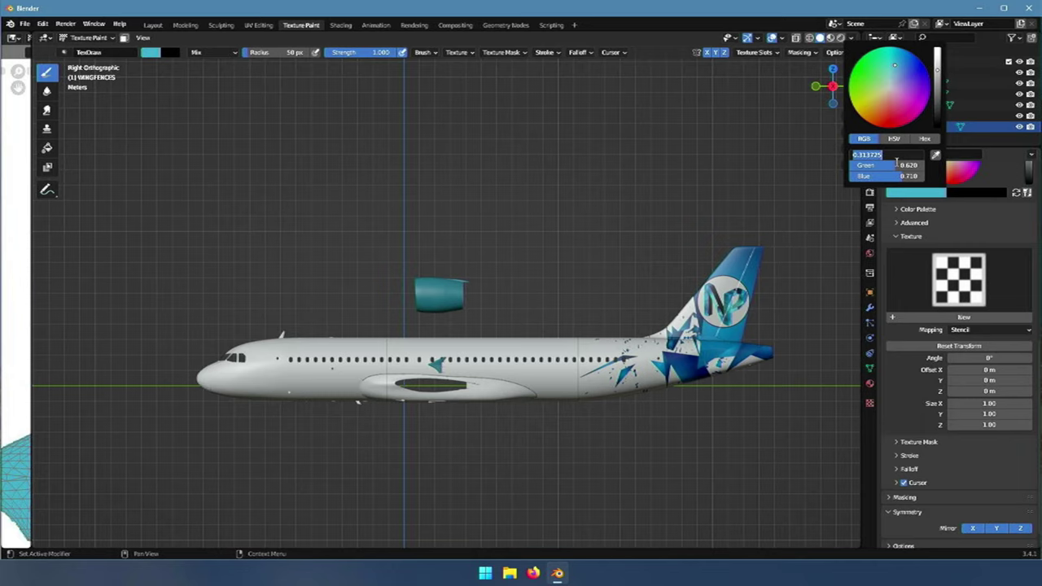
{"action": "type", "text": "1"}
{"action": "key", "text": "Return"}
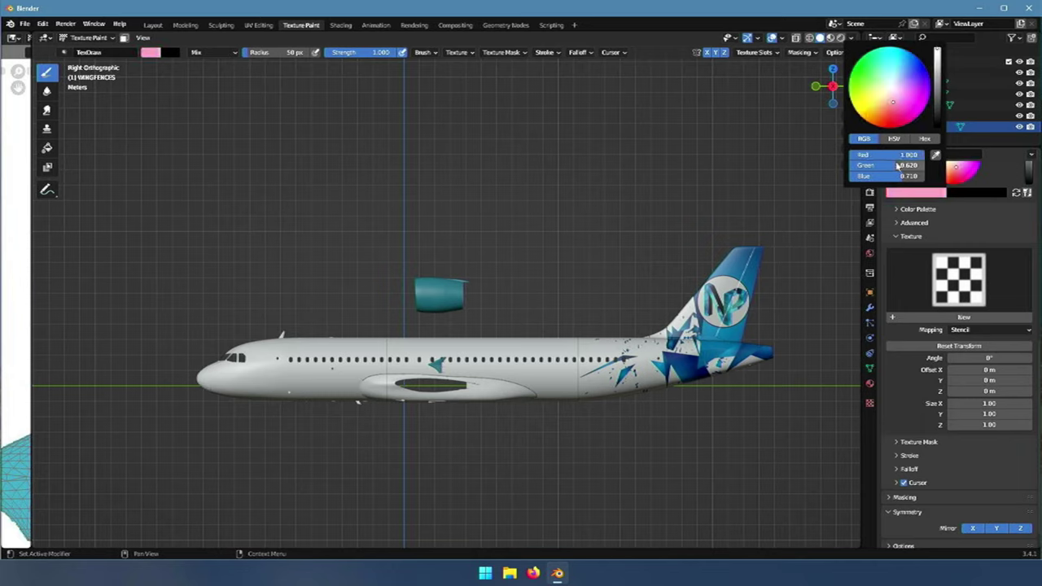
{"action": "left_click", "coordinate": [915, 165]}
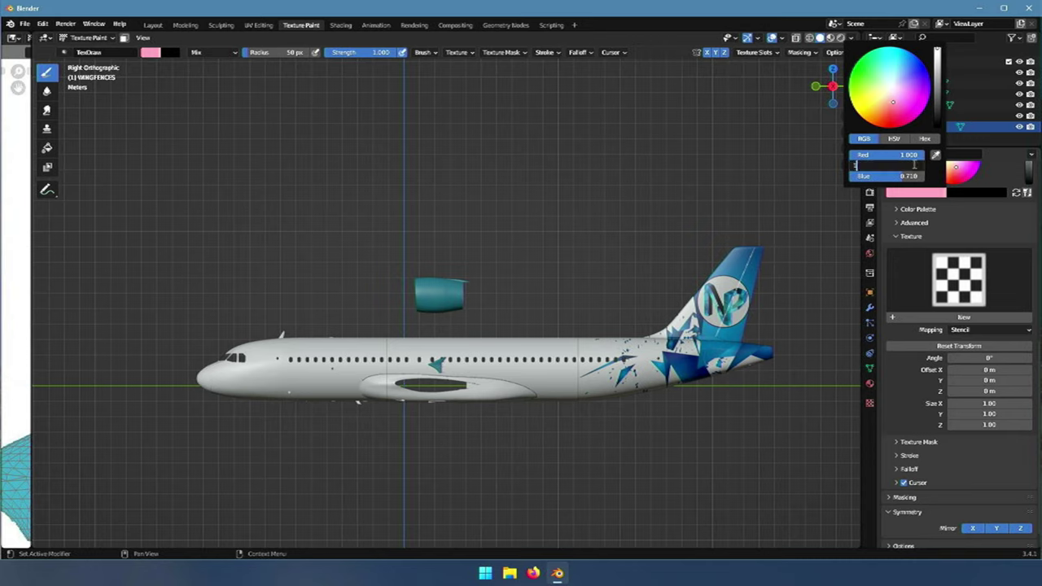
{"action": "type", "text": "1"}
{"action": "key", "text": "Return"}
{"action": "left_click", "coordinate": [913, 176]}
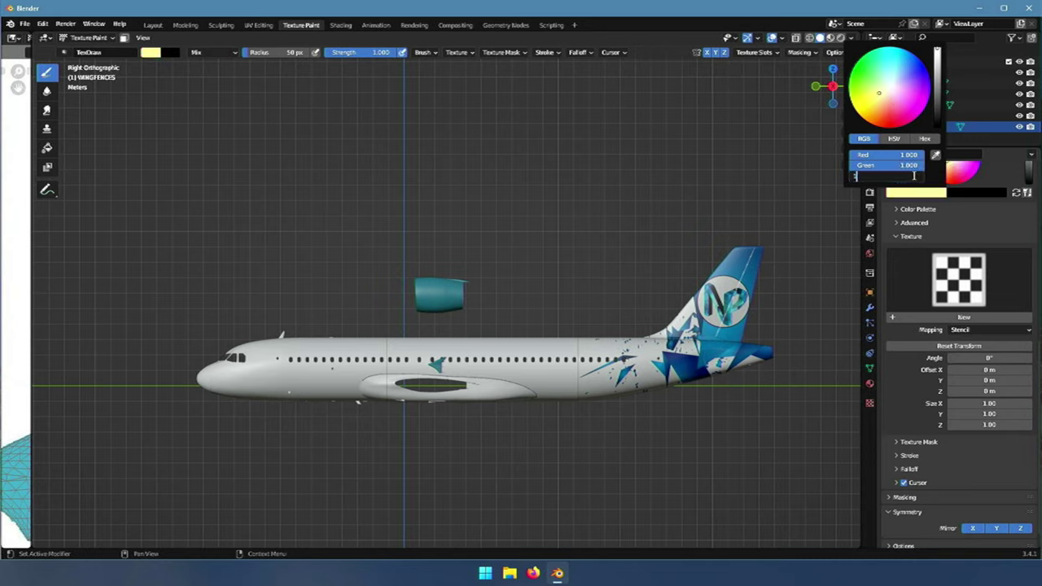
{"action": "key", "text": "Return"}
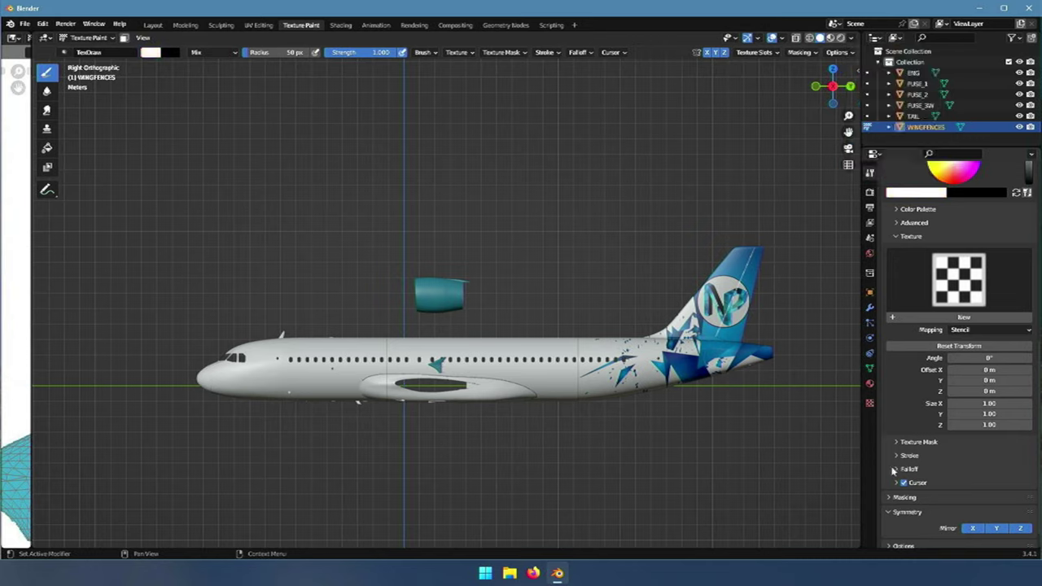
- Add a new brush texture and load NPVG.png into it from the Imágenes sin fondo folder on the Desktop
{"action": "left_click", "coordinate": [972, 319]}
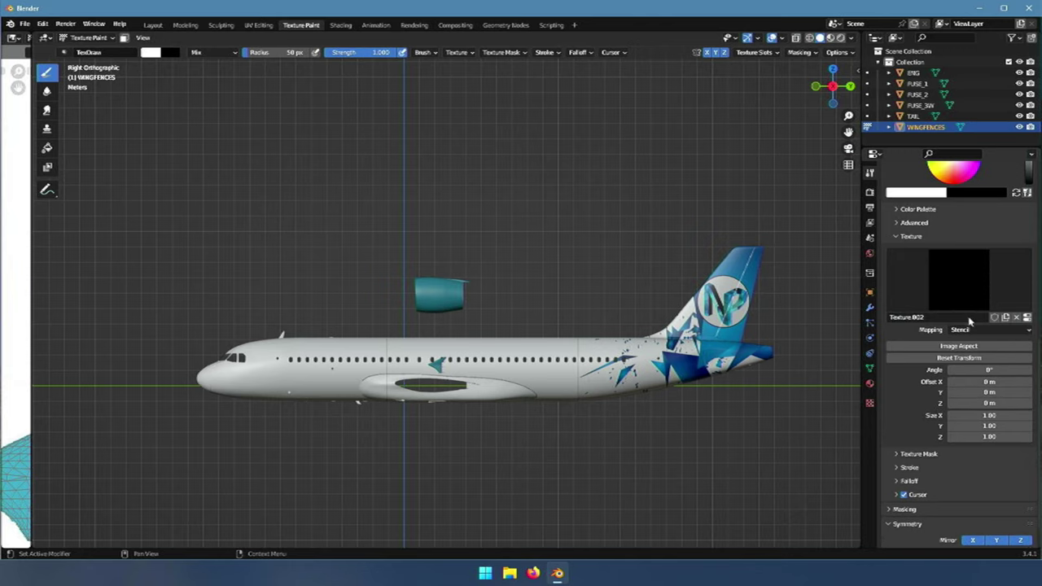
{"action": "left_click", "coordinate": [1027, 319]}
{"action": "left_click", "coordinate": [988, 380]}
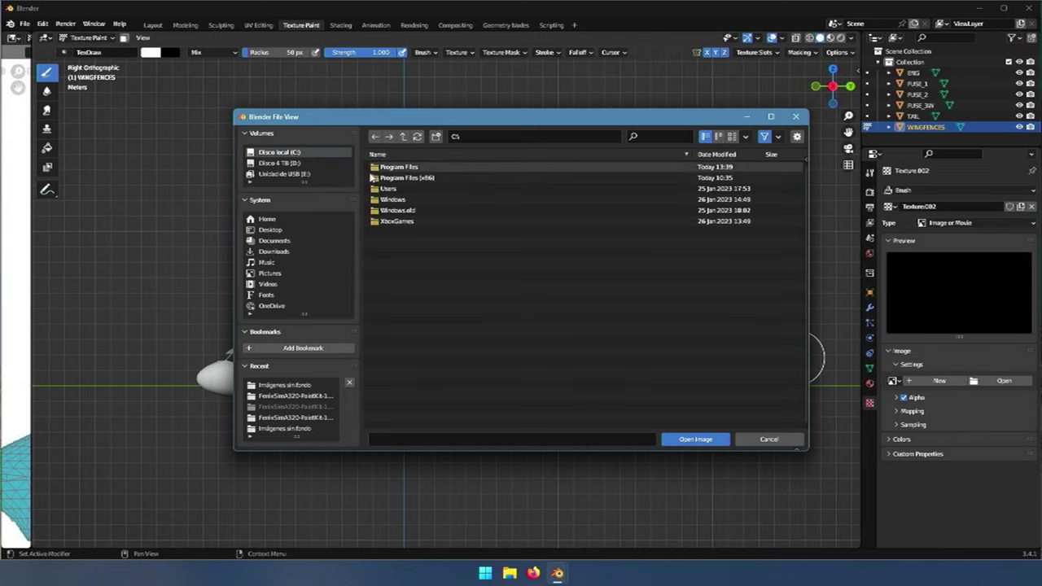
{"action": "left_click", "coordinate": [275, 230]}
{"action": "left_click", "coordinate": [411, 225]}
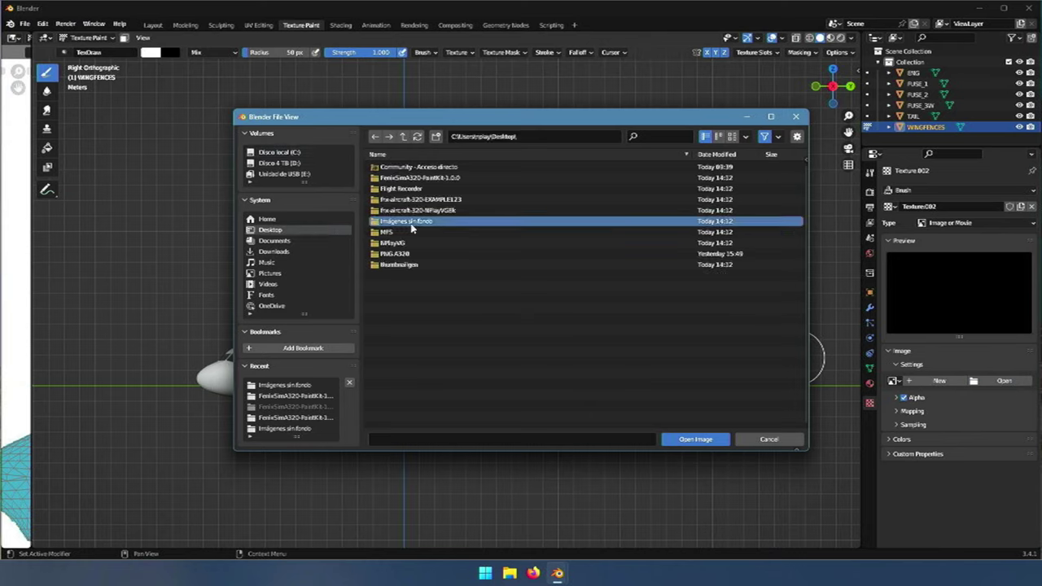
{"action": "left_click", "coordinate": [411, 225]}
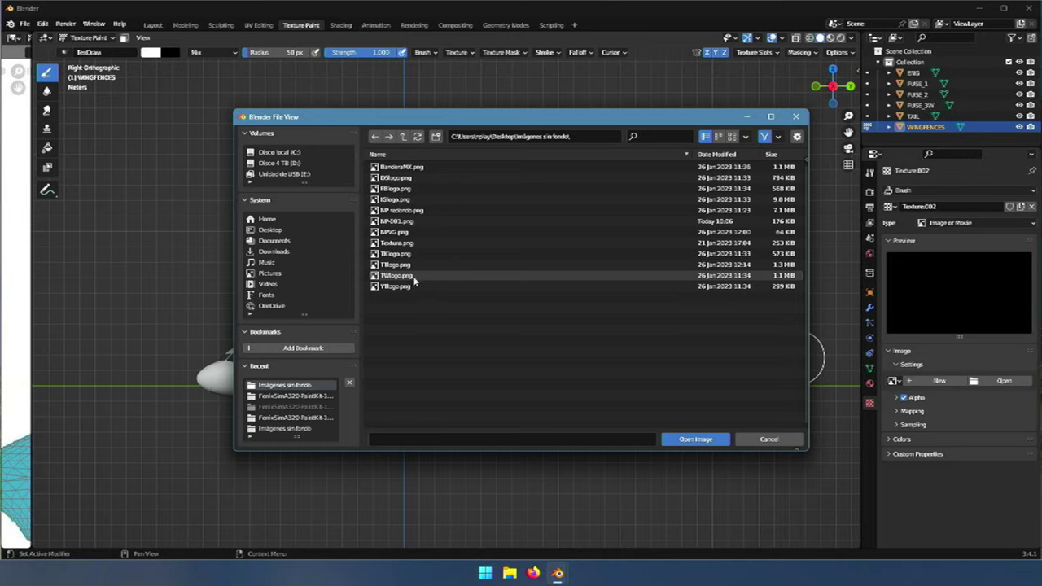
{"action": "double_click", "coordinate": [393, 232]}
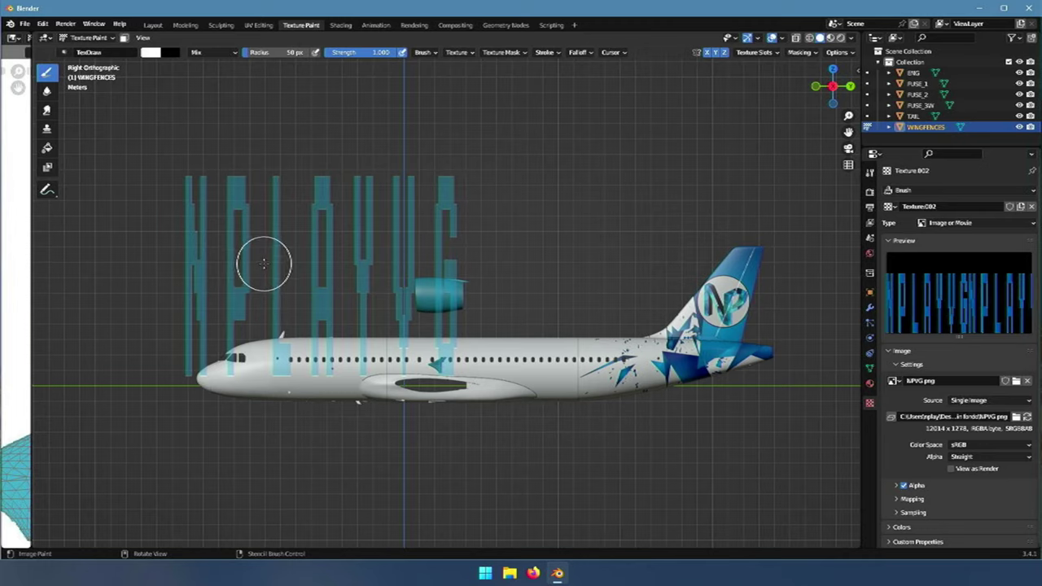
- Match the stencil to the image aspect and move it so the NPLAYVG lettering spans the 3D view
{"action": "left_click", "coordinate": [869, 174]}
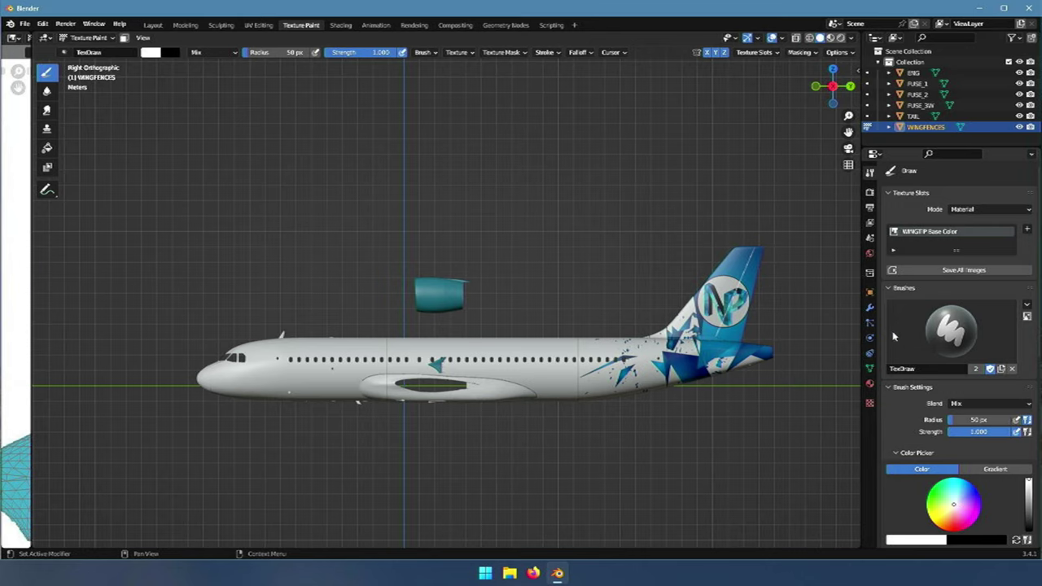
{"action": "scroll", "coordinate": [884, 399], "scroll_direction": "down", "scroll_amount": 8}
{"action": "scroll", "coordinate": [884, 413], "scroll_direction": "down", "scroll_amount": 3}
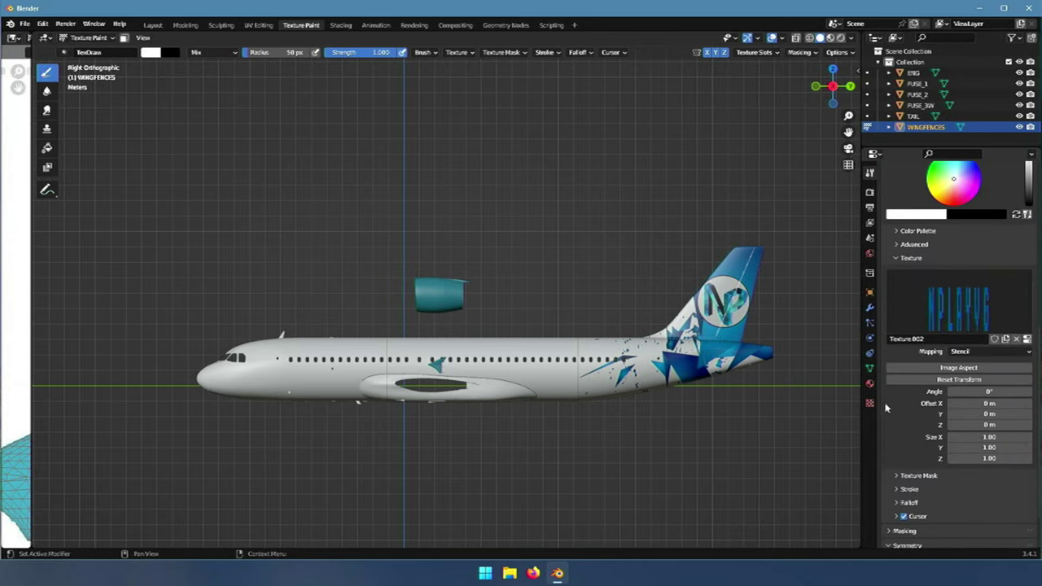
{"action": "left_click", "coordinate": [967, 371]}
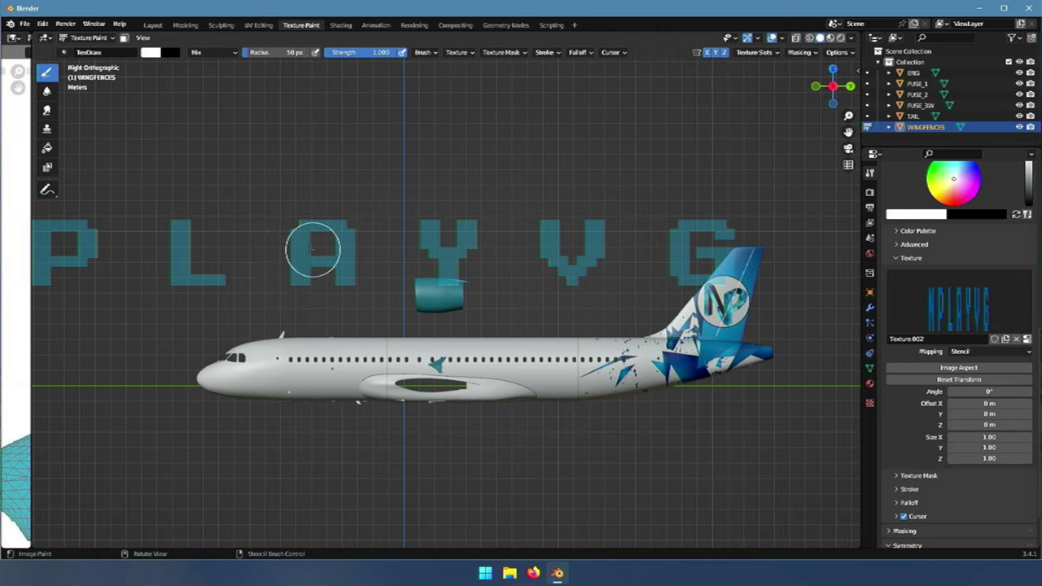
{"action": "right_click_drag", "start_coordinate": [309, 247], "coordinate": [435, 251]}
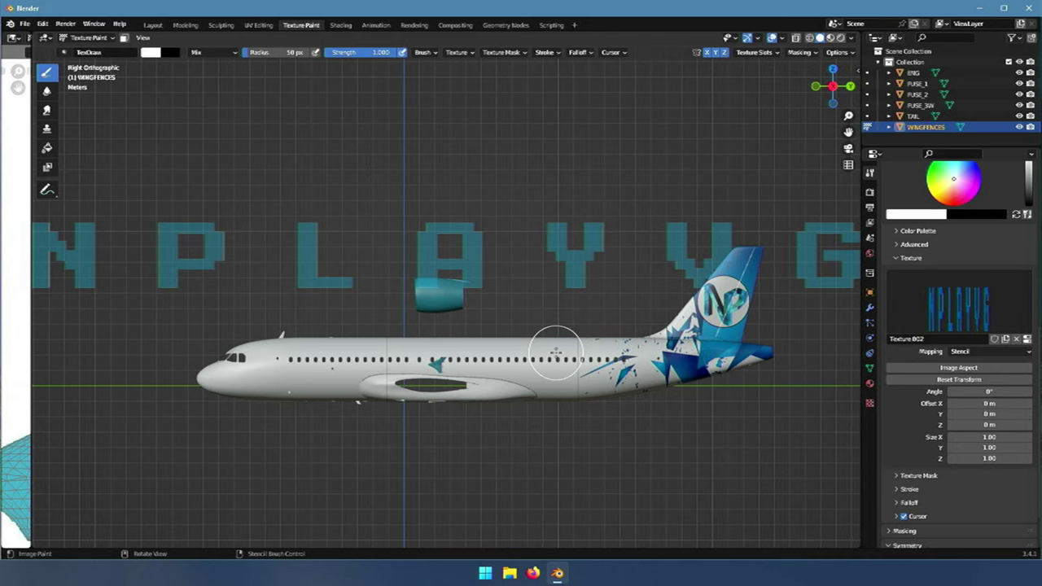
- Frame the fuselage behind the stencil and place the NPLAYVG lettering just above the cabin windows
{"action": "scroll", "coordinate": [342, 353], "scroll_direction": "up", "scroll_amount": 6}
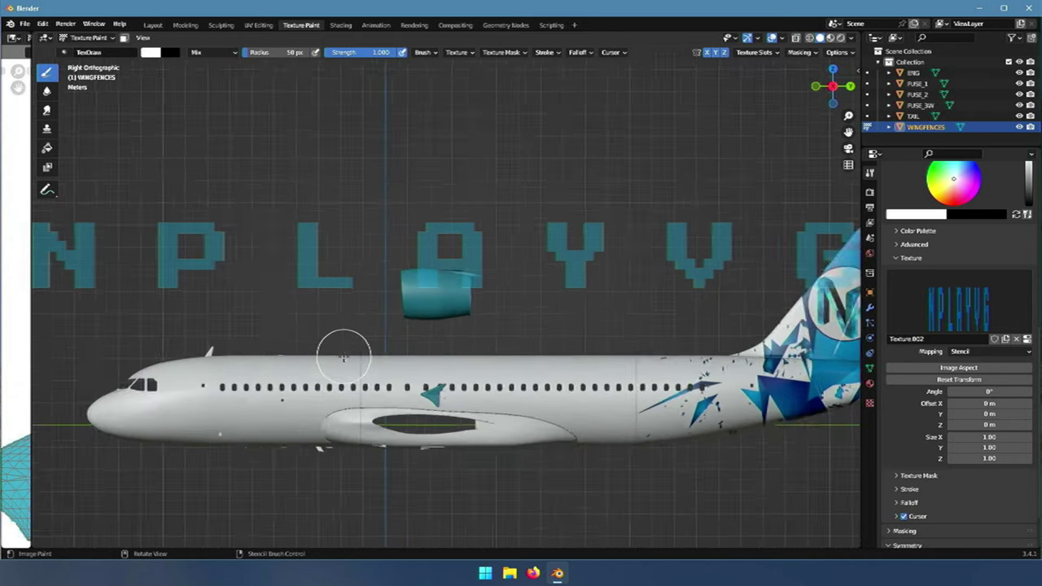
{"action": "scroll", "coordinate": [345, 356], "scroll_direction": "up", "scroll_amount": 1}
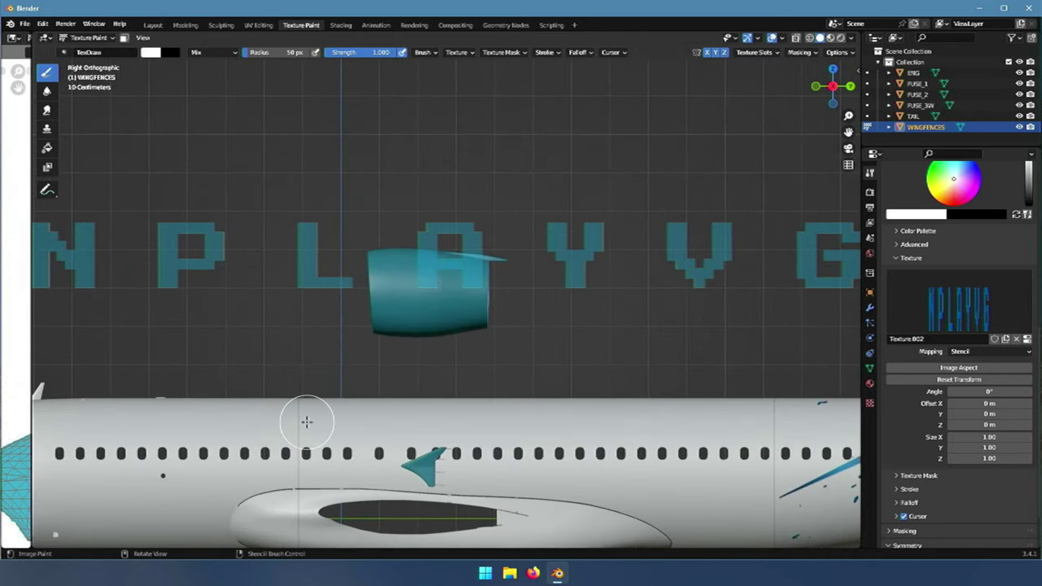
{"action": "scroll", "coordinate": [310, 438], "scroll_direction": "up", "scroll_amount": 3}
{"action": "mouse_move", "coordinate": [310, 447]}
{"action": "right_mouse_down"}
{"action": "mouse_move", "coordinate": [327, 424]}
{"action": "mouse_move", "coordinate": [317, 432]}
{"action": "right_mouse_up"}
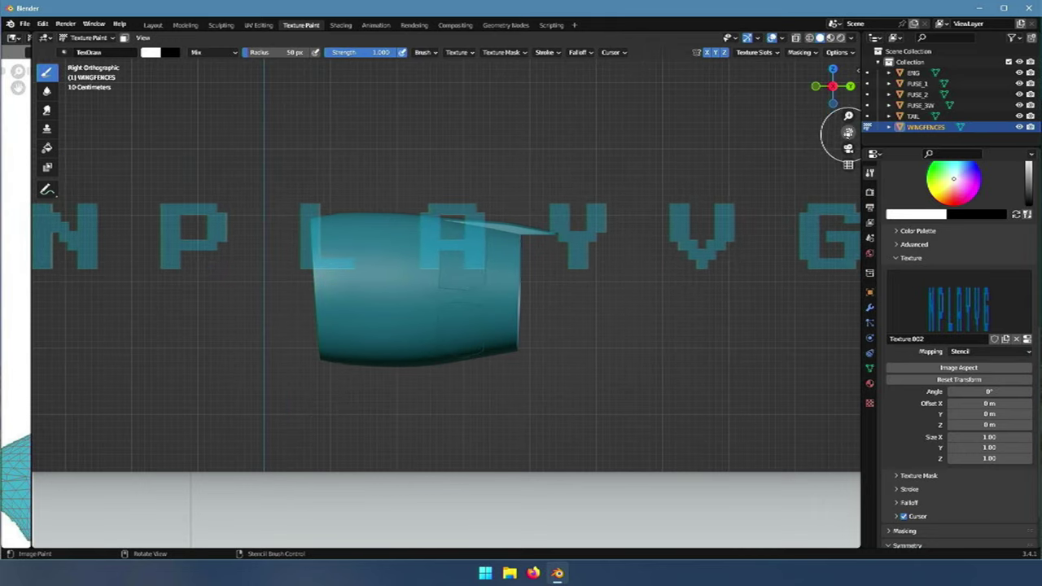
{"action": "left_click_drag", "start_coordinate": [849, 132], "coordinate": [947, 78]}
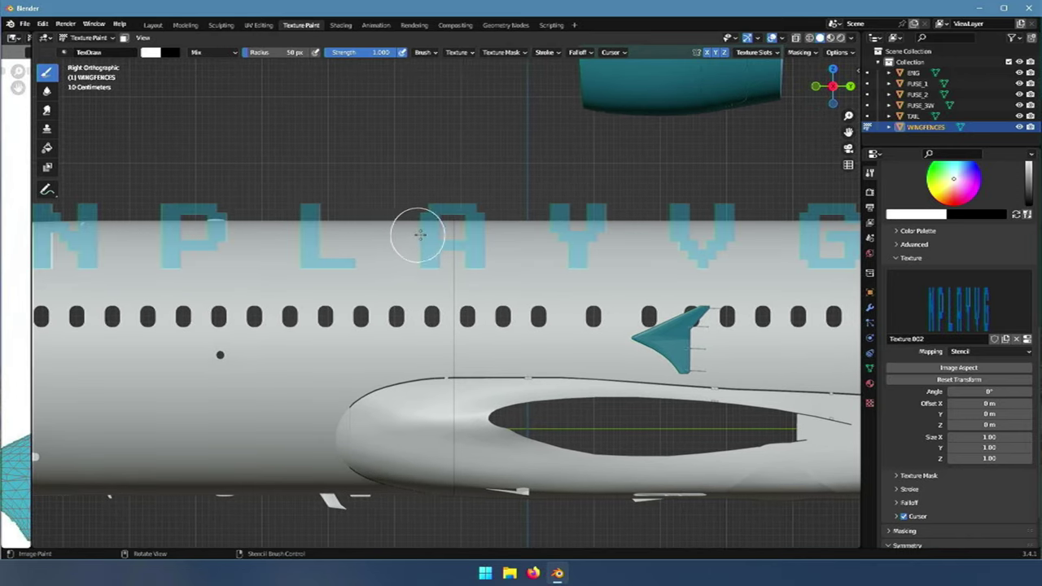
{"action": "right_click_drag", "start_coordinate": [425, 236], "coordinate": [427, 263]}
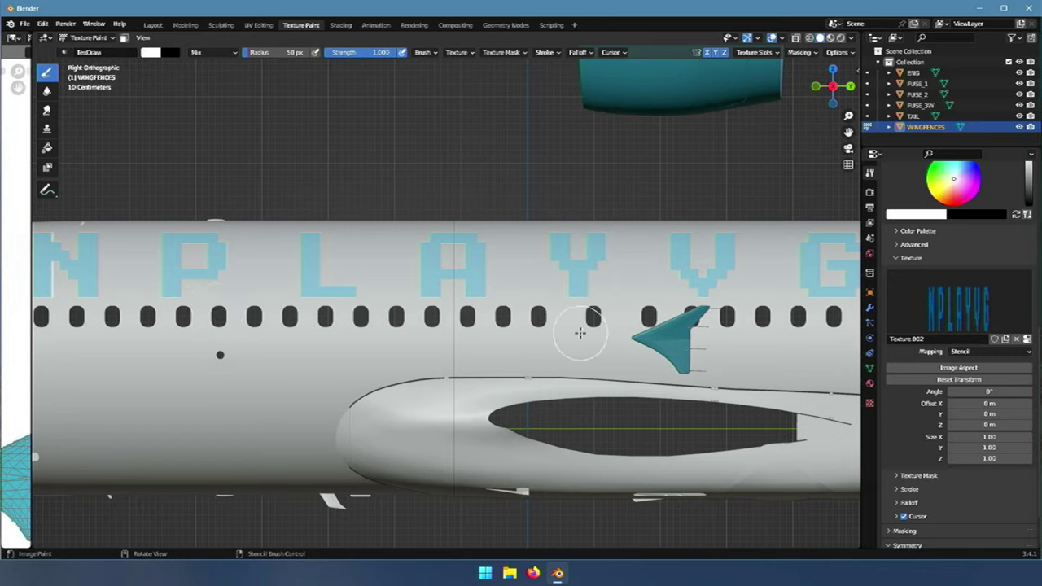
- Make FUSE_1 the paint target and paint the letters N, P, L and the front part of A through the stencil
{"action": "left_click", "coordinate": [869, 85]}
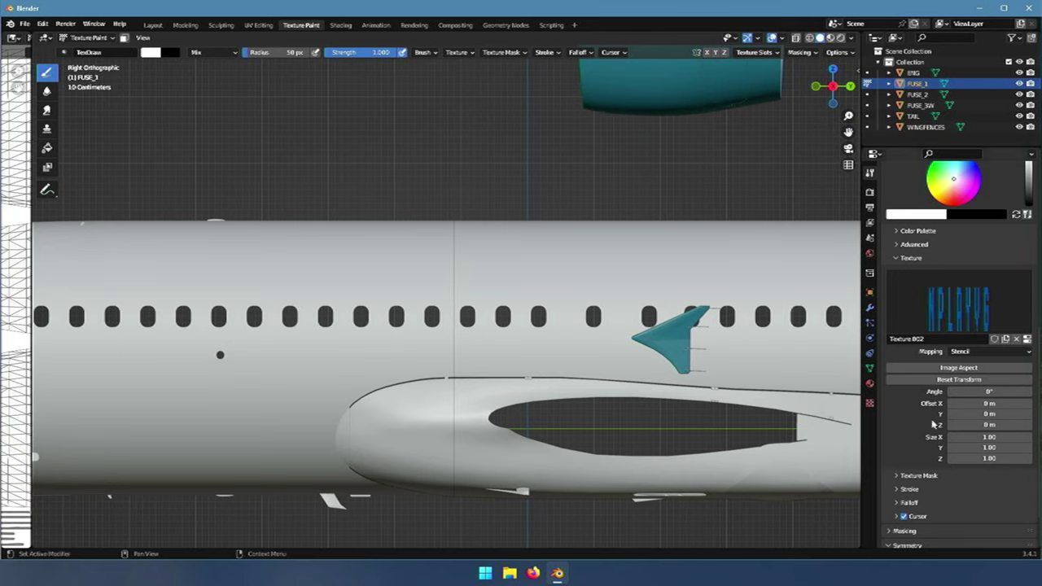
{"action": "scroll", "coordinate": [933, 424], "scroll_direction": "down", "scroll_amount": 2}
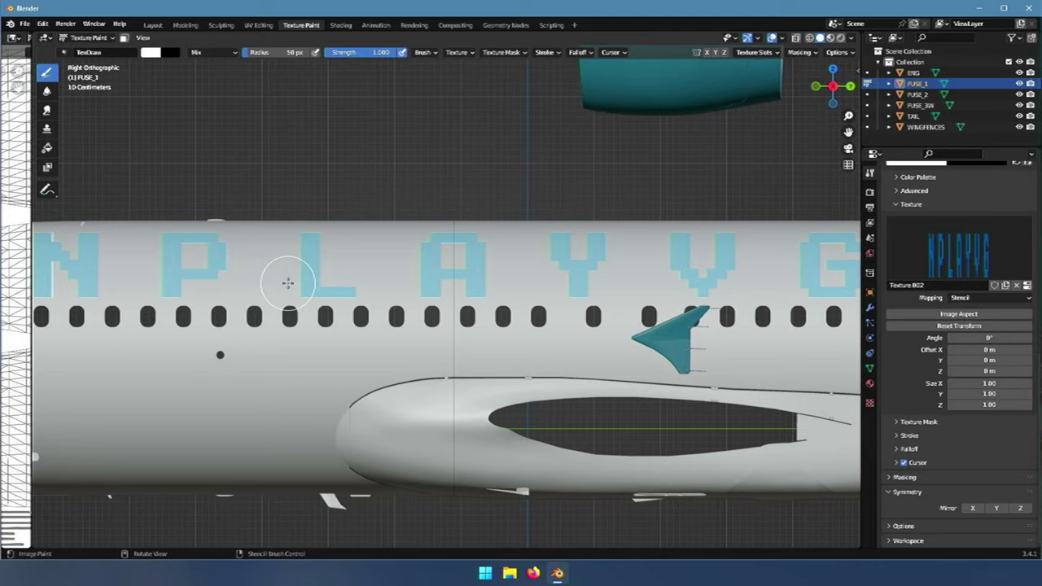
{"action": "left_click", "coordinate": [48, 238]}
{"action": "mouse_move", "coordinate": [83, 238]}
{"action": "left_mouse_down"}
{"action": "mouse_move", "coordinate": [92, 298]}
{"action": "mouse_move", "coordinate": [46, 237]}
{"action": "mouse_move", "coordinate": [40, 287]}
{"action": "left_mouse_up"}
{"action": "mouse_move", "coordinate": [95, 261]}
{"action": "left_mouse_down"}
{"action": "mouse_move", "coordinate": [173, 263]}
{"action": "mouse_move", "coordinate": [175, 292]}
{"action": "mouse_move", "coordinate": [230, 243]}
{"action": "mouse_move", "coordinate": [169, 260]}
{"action": "left_mouse_up"}
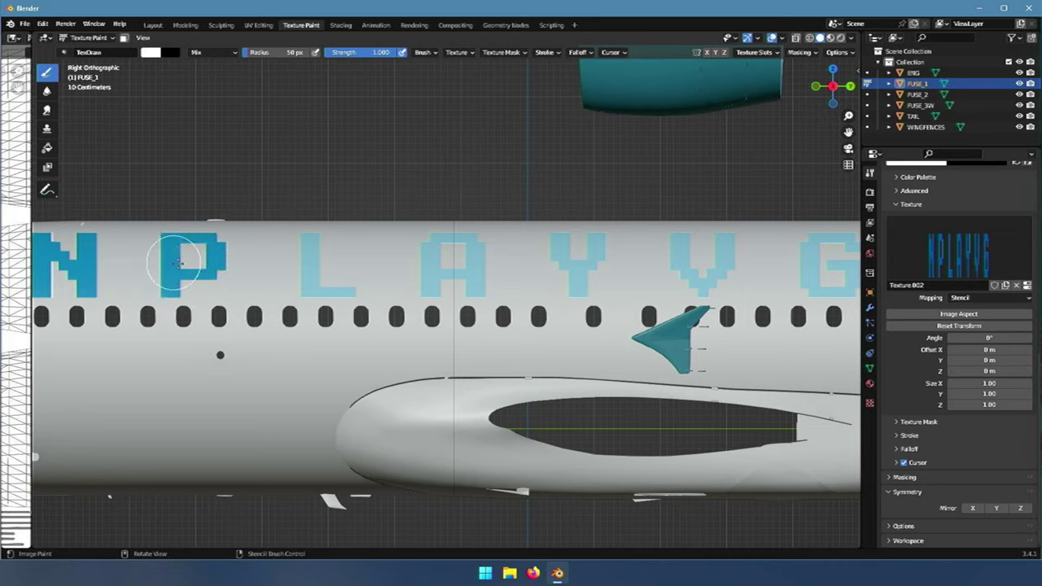
{"action": "mouse_move", "coordinate": [300, 216]}
{"action": "left_mouse_down"}
{"action": "mouse_move", "coordinate": [324, 298]}
{"action": "mouse_move", "coordinate": [370, 296]}
{"action": "mouse_move", "coordinate": [318, 232]}
{"action": "left_mouse_up"}
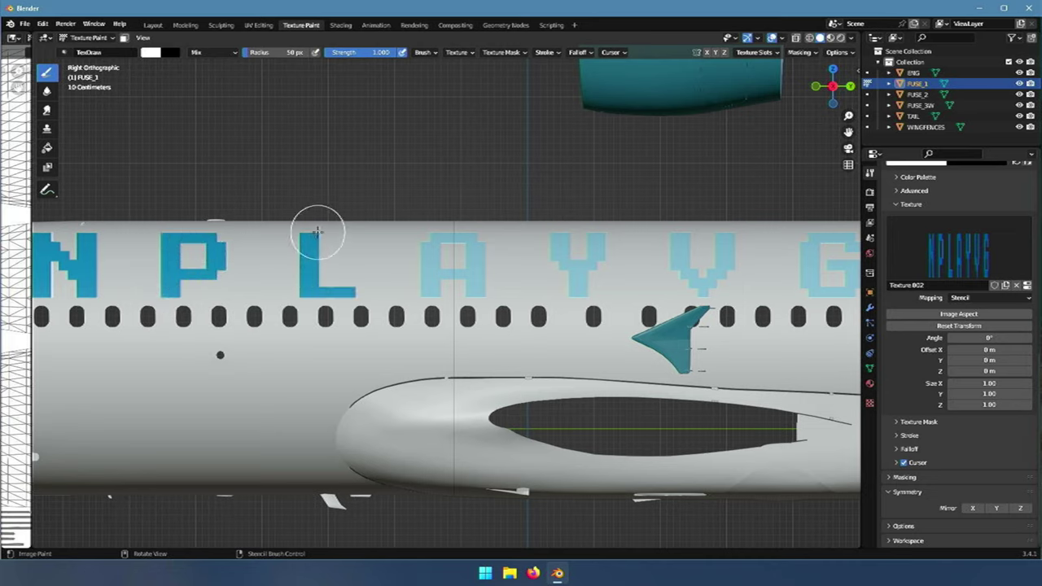
{"action": "mouse_move", "coordinate": [403, 249]}
{"action": "left_mouse_down"}
{"action": "mouse_move", "coordinate": [443, 244]}
{"action": "mouse_move", "coordinate": [441, 296]}
{"action": "mouse_move", "coordinate": [456, 220]}
{"action": "mouse_move", "coordinate": [417, 293]}
{"action": "mouse_move", "coordinate": [419, 267]}
{"action": "mouse_move", "coordinate": [434, 303]}
{"action": "mouse_move", "coordinate": [429, 256]}
{"action": "left_mouse_up"}
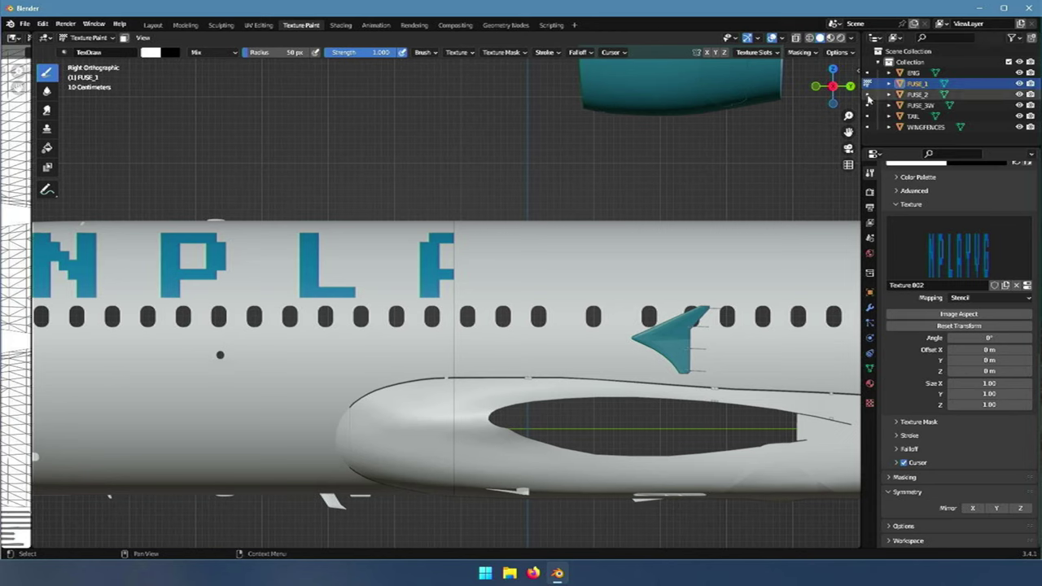
- Make FUSE_2 the paint target and paint the rest of A plus the letters Y, V and G through the stencil
{"action": "left_click", "coordinate": [868, 95]}
{"action": "mouse_move", "coordinate": [460, 240]}
{"action": "left_mouse_down"}
{"action": "mouse_move", "coordinate": [476, 284]}
{"action": "mouse_move", "coordinate": [460, 277]}
{"action": "mouse_move", "coordinate": [558, 236]}
{"action": "mouse_move", "coordinate": [587, 262]}
{"action": "mouse_move", "coordinate": [574, 280]}
{"action": "mouse_move", "coordinate": [655, 238]}
{"action": "left_mouse_up"}
{"action": "mouse_move", "coordinate": [670, 257]}
{"action": "left_mouse_down"}
{"action": "mouse_move", "coordinate": [713, 265]}
{"action": "mouse_move", "coordinate": [689, 277]}
{"action": "mouse_move", "coordinate": [707, 282]}
{"action": "mouse_move", "coordinate": [732, 266]}
{"action": "mouse_move", "coordinate": [697, 285]}
{"action": "mouse_move", "coordinate": [802, 245]}
{"action": "mouse_move", "coordinate": [804, 266]}
{"action": "mouse_move", "coordinate": [851, 282]}
{"action": "mouse_move", "coordinate": [845, 229]}
{"action": "mouse_move", "coordinate": [810, 269]}
{"action": "mouse_move", "coordinate": [824, 295]}
{"action": "mouse_move", "coordinate": [824, 257]}
{"action": "mouse_move", "coordinate": [771, 230]}
{"action": "left_mouse_up"}
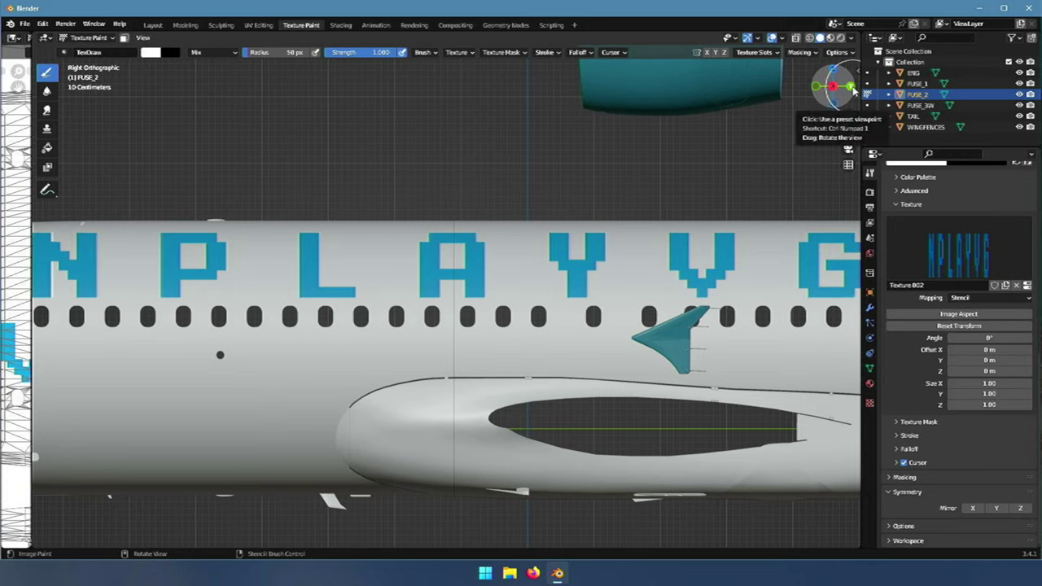
- Frame the fuselage's unpainted side behind the NPLAYVG stencil, matching the height used on the finished side, and make FUSE_1 the paint target
{"action": "left_click", "coordinate": [850, 87]}
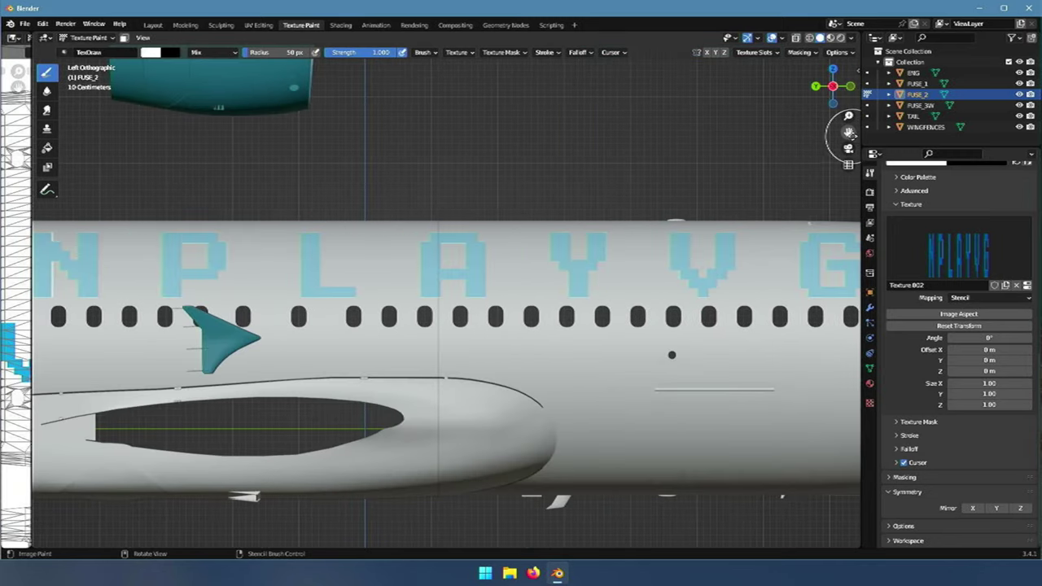
{"action": "left_click_drag", "start_coordinate": [847, 132], "coordinate": [763, 131]}
{"action": "left_click_drag", "start_coordinate": [849, 131], "coordinate": [928, 131]}
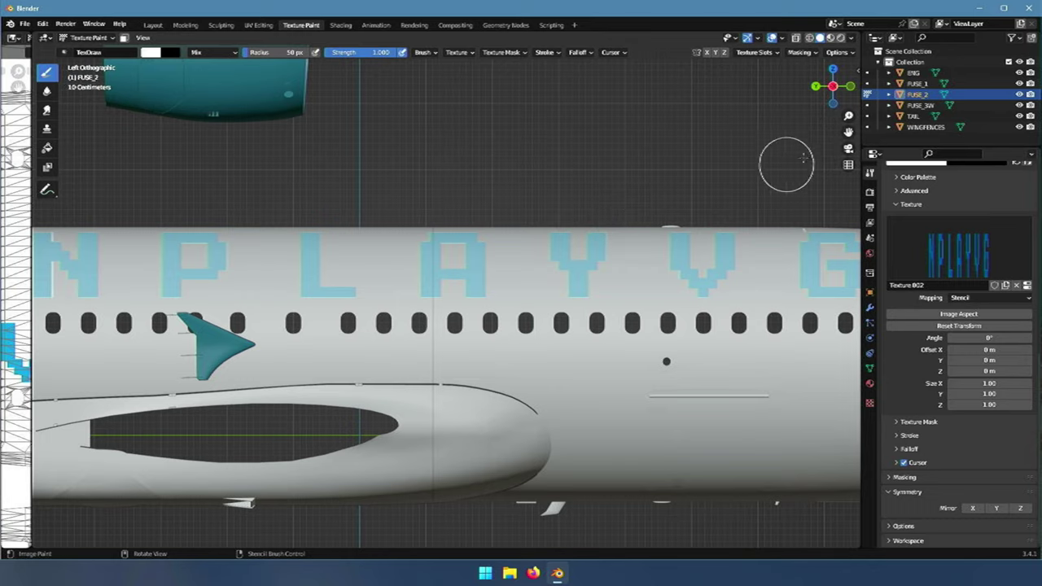
{"action": "left_click_drag", "start_coordinate": [847, 131], "coordinate": [847, 126]}
{"action": "left_click", "coordinate": [815, 91]}
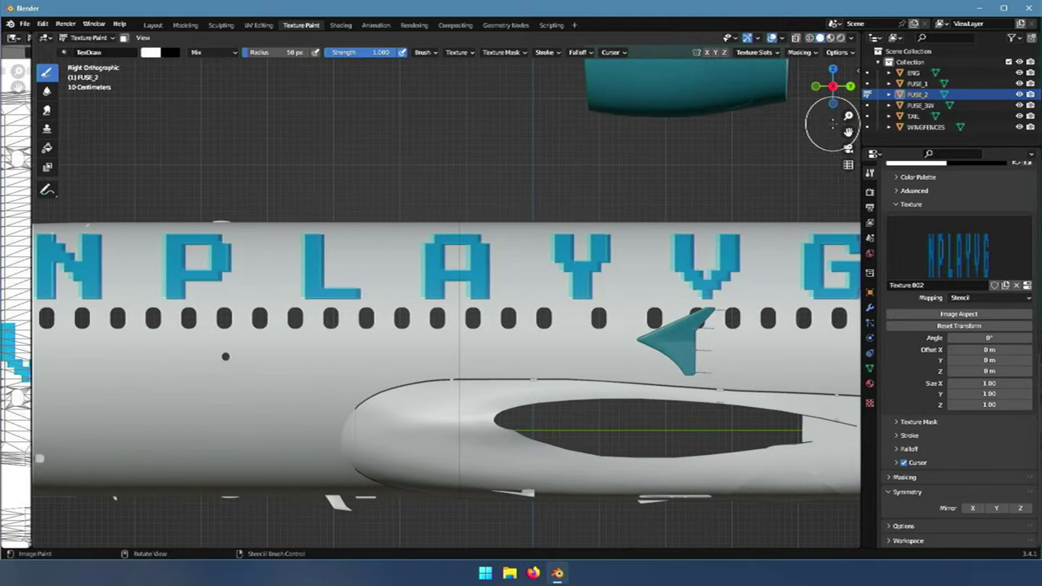
{"action": "left_click_drag", "start_coordinate": [847, 131], "coordinate": [844, 128]}
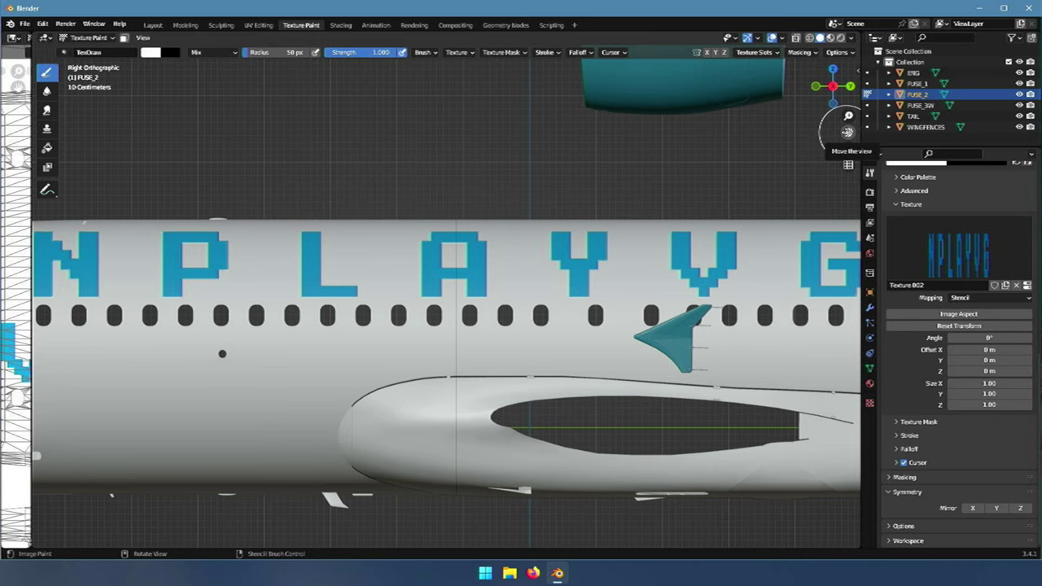
{"action": "left_click", "coordinate": [832, 85]}
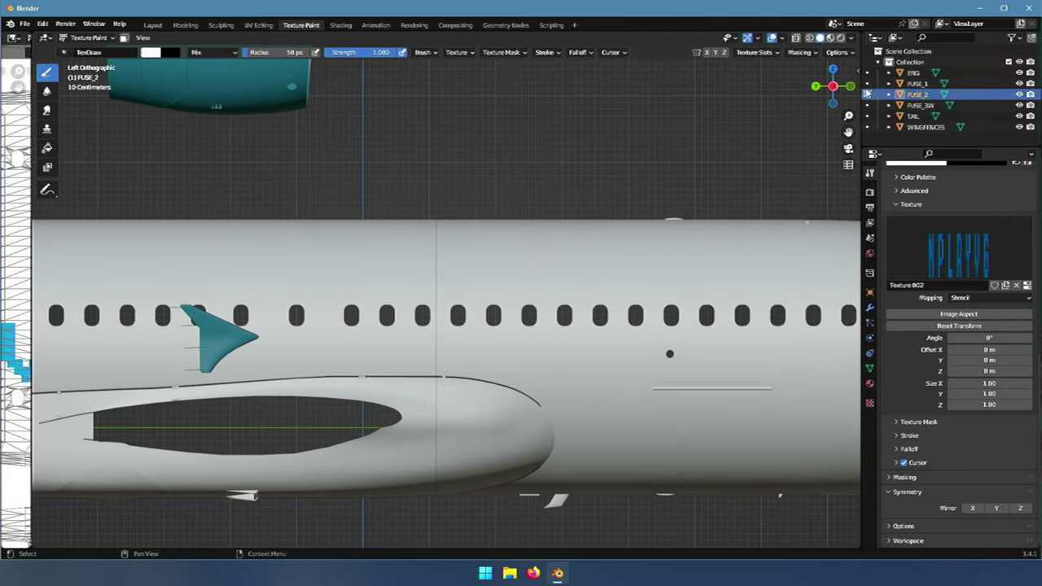
{"action": "left_click", "coordinate": [867, 84]}
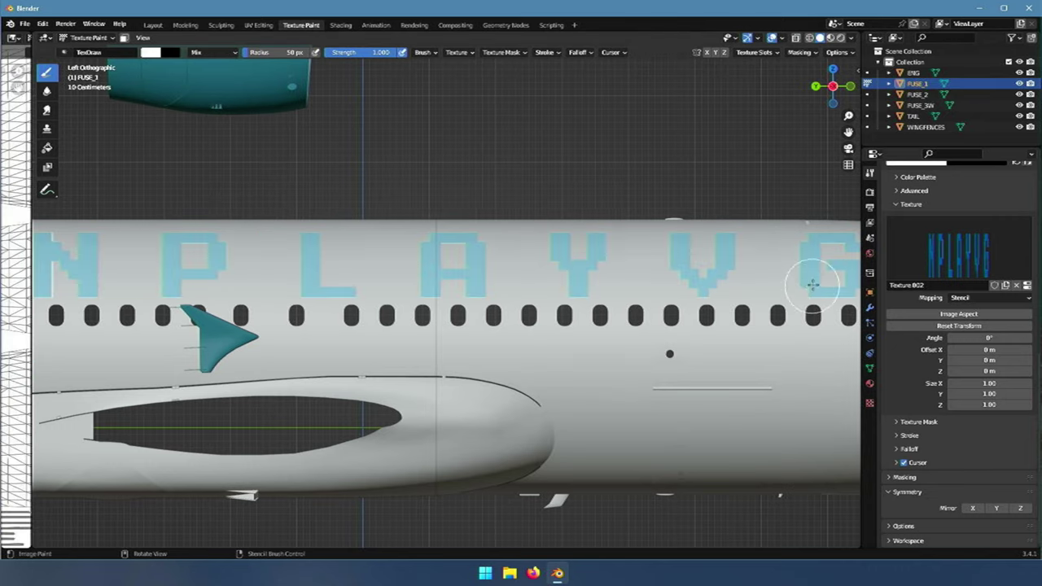
- Try painting the forward part of A plus Y, V and G through the stencil at its current position
{"action": "mouse_move", "coordinate": [828, 247]}
{"action": "left_mouse_down"}
{"action": "mouse_move", "coordinate": [852, 301]}
{"action": "mouse_move", "coordinate": [835, 237]}
{"action": "mouse_move", "coordinate": [806, 242]}
{"action": "mouse_move", "coordinate": [808, 279]}
{"action": "mouse_move", "coordinate": [858, 293]}
{"action": "mouse_move", "coordinate": [850, 258]}
{"action": "mouse_move", "coordinate": [667, 241]}
{"action": "mouse_move", "coordinate": [733, 237]}
{"action": "mouse_move", "coordinate": [660, 253]}
{"action": "mouse_move", "coordinate": [739, 268]}
{"action": "mouse_move", "coordinate": [698, 291]}
{"action": "mouse_move", "coordinate": [589, 247]}
{"action": "mouse_move", "coordinate": [584, 290]}
{"action": "mouse_move", "coordinate": [561, 269]}
{"action": "mouse_move", "coordinate": [554, 225]}
{"action": "mouse_move", "coordinate": [438, 253]}
{"action": "mouse_move", "coordinate": [470, 292]}
{"action": "mouse_move", "coordinate": [475, 256]}
{"action": "mouse_move", "coordinate": [435, 235]}
{"action": "mouse_move", "coordinate": [434, 283]}
{"action": "mouse_move", "coordinate": [426, 262]}
{"action": "mouse_move", "coordinate": [528, 238]}
{"action": "left_mouse_up"}
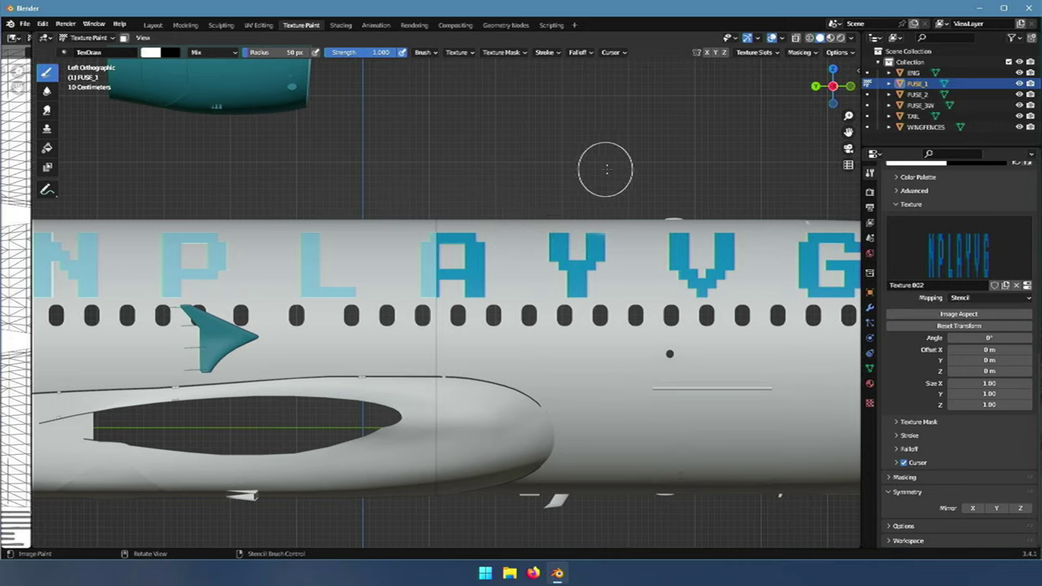
{"action": "key", "text": "ctrl+z"}
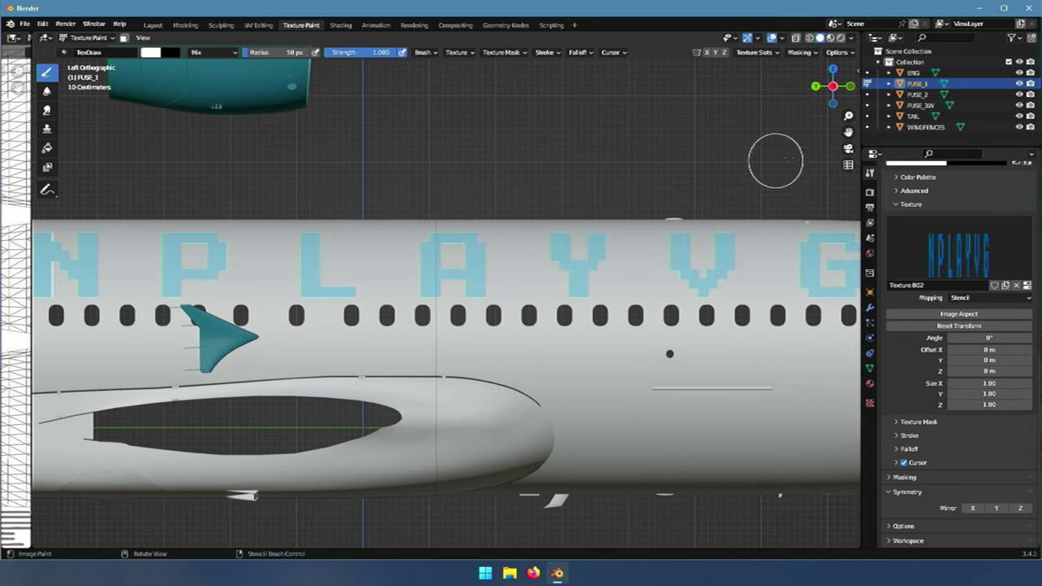
- Compare the lettering with the finished side and shift the stencil slightly toward the tail on the unpainted side
{"action": "left_click", "coordinate": [833, 85]}
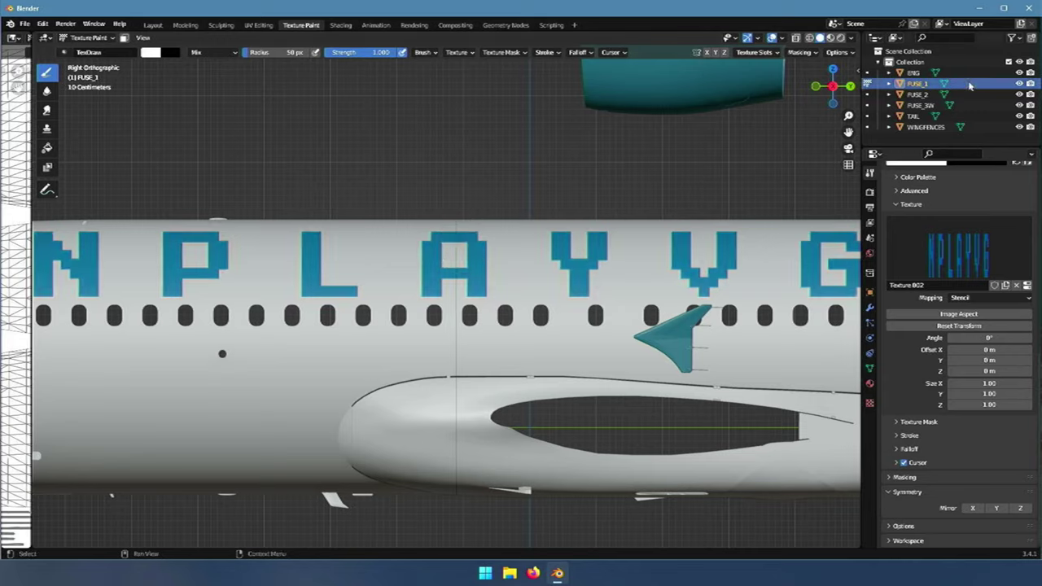
{"action": "left_click_drag", "start_coordinate": [845, 86], "coordinate": [853, 89]}
{"action": "left_click", "coordinate": [852, 90]}
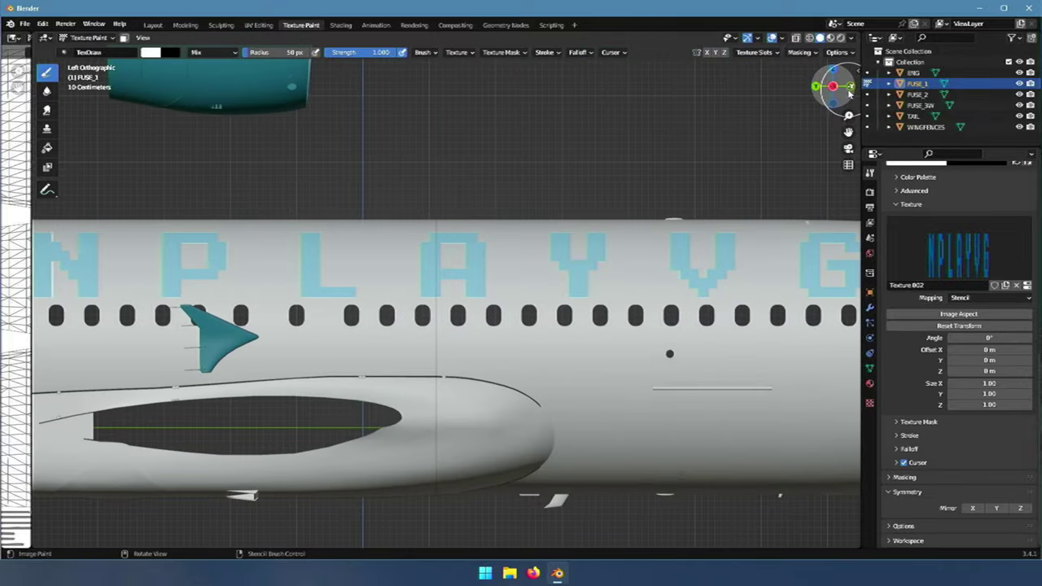
{"action": "mouse_move", "coordinate": [581, 262]}
{"action": "right_mouse_down"}
{"action": "mouse_move", "coordinate": [564, 261]}
{"action": "mouse_move", "coordinate": [577, 262]}
{"action": "right_mouse_up"}
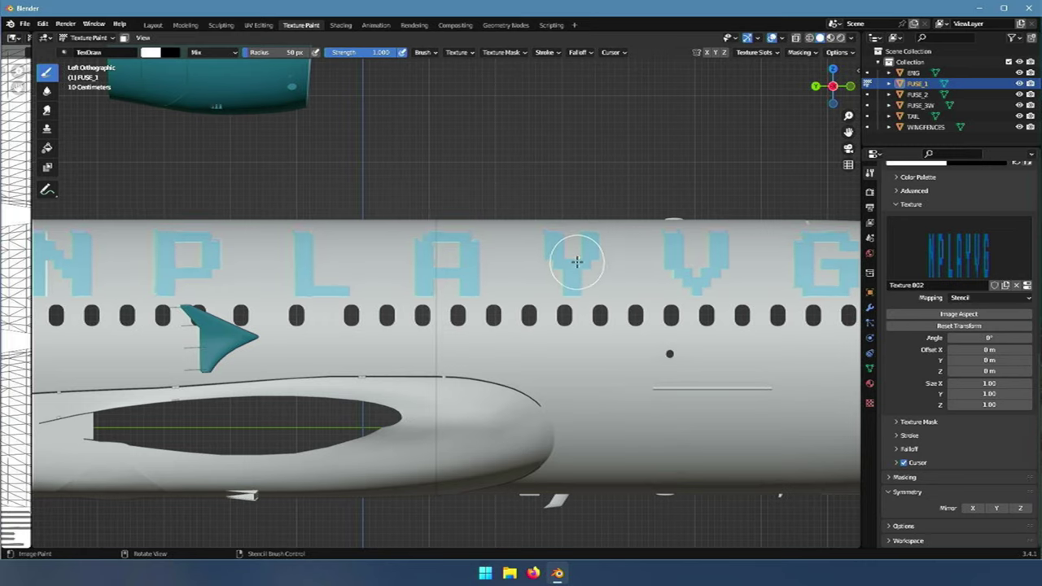
{"action": "left_click", "coordinate": [816, 88]}
{"action": "left_click", "coordinate": [815, 87]}
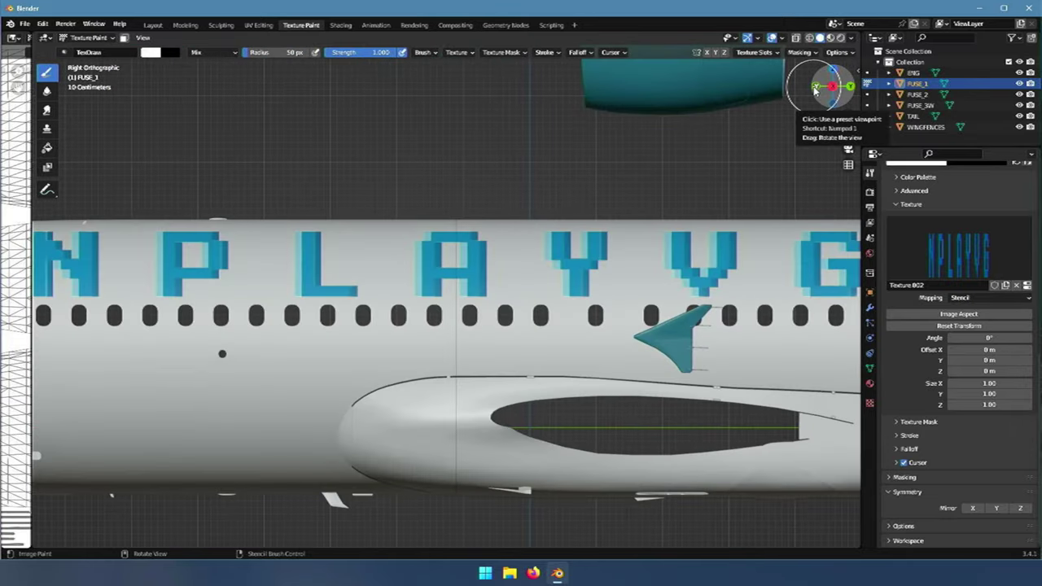
{"action": "left_click", "coordinate": [815, 87]}
{"action": "left_click", "coordinate": [816, 87]}
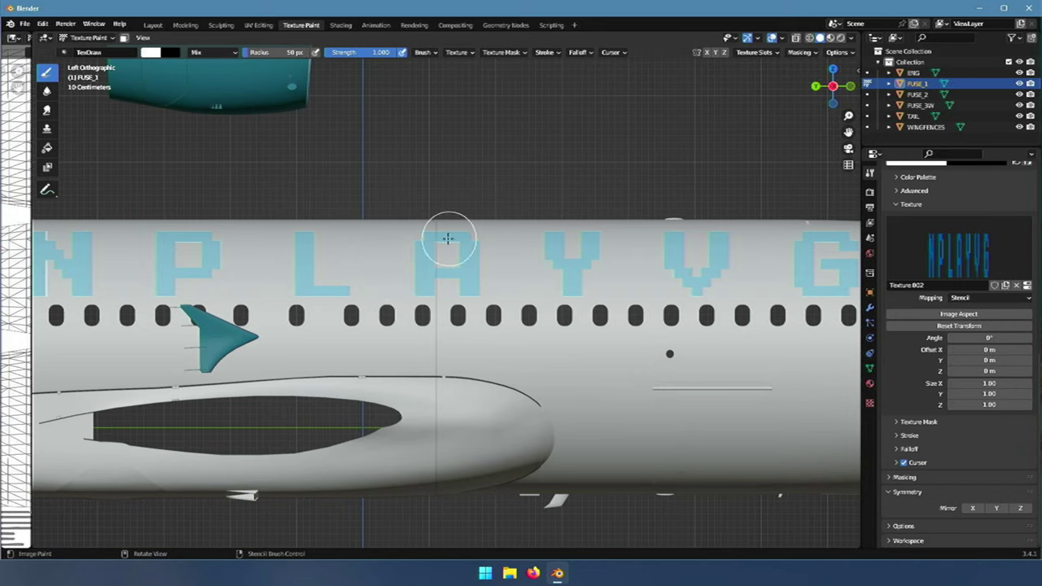
- Paint the forward part of A and the letters Y, V and G through the shifted stencil on FUSE_1
{"action": "mouse_move", "coordinate": [442, 233]}
{"action": "left_mouse_down"}
{"action": "mouse_move", "coordinate": [467, 242]}
{"action": "mouse_move", "coordinate": [475, 276]}
{"action": "mouse_move", "coordinate": [461, 295]}
{"action": "mouse_move", "coordinate": [440, 270]}
{"action": "mouse_move", "coordinate": [439, 239]}
{"action": "mouse_move", "coordinate": [456, 238]}
{"action": "mouse_move", "coordinate": [458, 273]}
{"action": "mouse_move", "coordinate": [440, 214]}
{"action": "mouse_move", "coordinate": [471, 284]}
{"action": "left_mouse_up"}
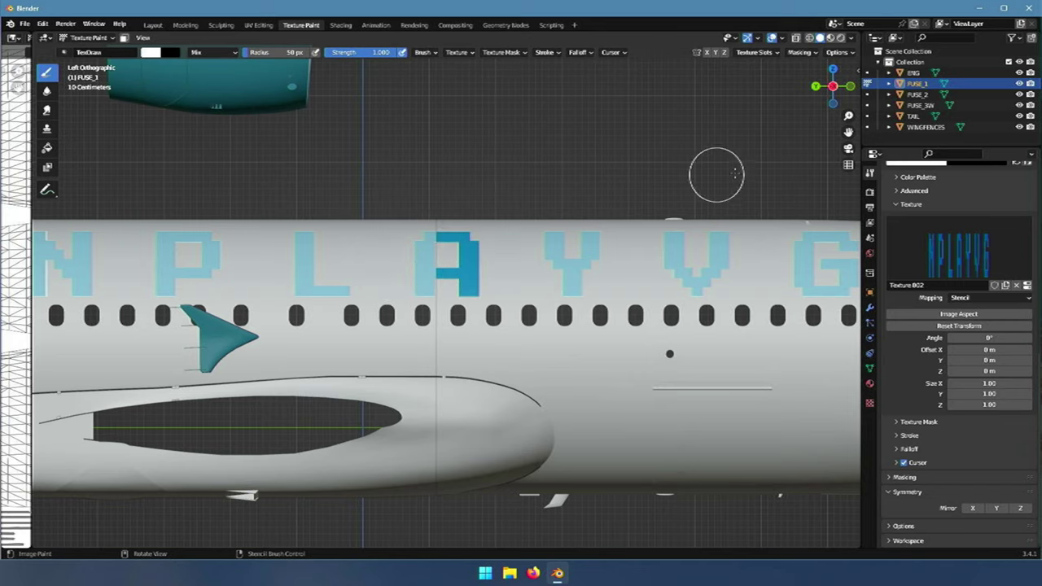
{"action": "mouse_move", "coordinate": [574, 243]}
{"action": "left_mouse_down"}
{"action": "mouse_move", "coordinate": [562, 289]}
{"action": "mouse_move", "coordinate": [595, 223]}
{"action": "mouse_move", "coordinate": [597, 275]}
{"action": "mouse_move", "coordinate": [671, 259]}
{"action": "mouse_move", "coordinate": [698, 283]}
{"action": "mouse_move", "coordinate": [729, 246]}
{"action": "mouse_move", "coordinate": [732, 218]}
{"action": "mouse_move", "coordinate": [682, 234]}
{"action": "mouse_move", "coordinate": [686, 248]}
{"action": "mouse_move", "coordinate": [796, 242]}
{"action": "mouse_move", "coordinate": [832, 224]}
{"action": "mouse_move", "coordinate": [849, 241]}
{"action": "mouse_move", "coordinate": [852, 277]}
{"action": "mouse_move", "coordinate": [837, 288]}
{"action": "mouse_move", "coordinate": [800, 267]}
{"action": "mouse_move", "coordinate": [804, 242]}
{"action": "left_mouse_up"}
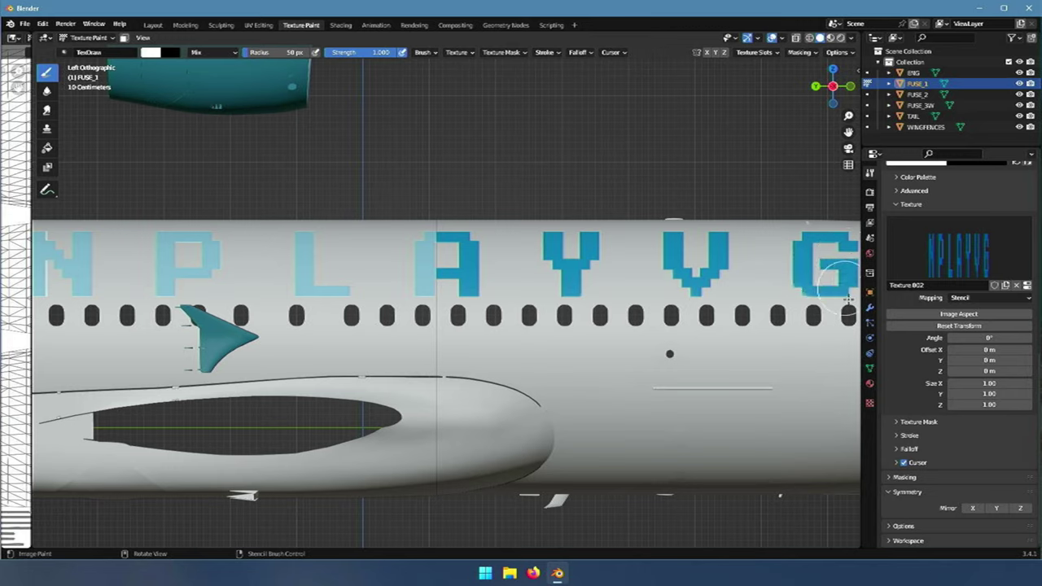
{"action": "left_click_drag", "start_coordinate": [821, 289], "coordinate": [798, 291]}
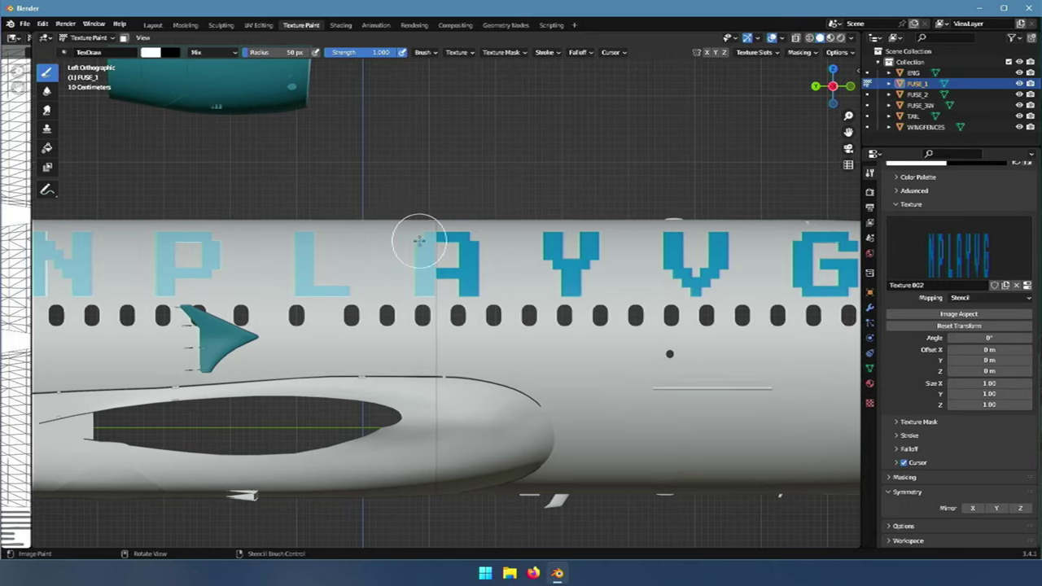
- Make FUSE_2 the paint target and paint N, P, L and the remaining part of A through the stencil
{"action": "left_click", "coordinate": [869, 96]}
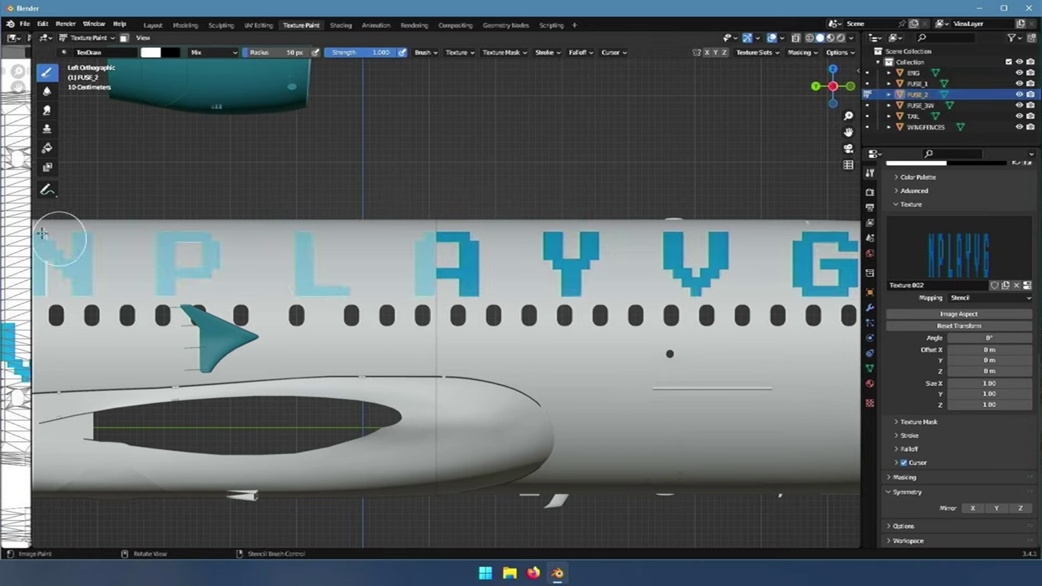
{"action": "mouse_move", "coordinate": [42, 249]}
{"action": "left_mouse_down"}
{"action": "mouse_move", "coordinate": [32, 288]}
{"action": "mouse_move", "coordinate": [47, 253]}
{"action": "mouse_move", "coordinate": [65, 302]}
{"action": "mouse_move", "coordinate": [75, 221]}
{"action": "mouse_move", "coordinate": [105, 325]}
{"action": "mouse_move", "coordinate": [130, 270]}
{"action": "mouse_move", "coordinate": [172, 224]}
{"action": "mouse_move", "coordinate": [174, 298]}
{"action": "mouse_move", "coordinate": [177, 238]}
{"action": "mouse_move", "coordinate": [197, 232]}
{"action": "mouse_move", "coordinate": [205, 282]}
{"action": "mouse_move", "coordinate": [217, 244]}
{"action": "mouse_move", "coordinate": [172, 289]}
{"action": "left_mouse_up"}
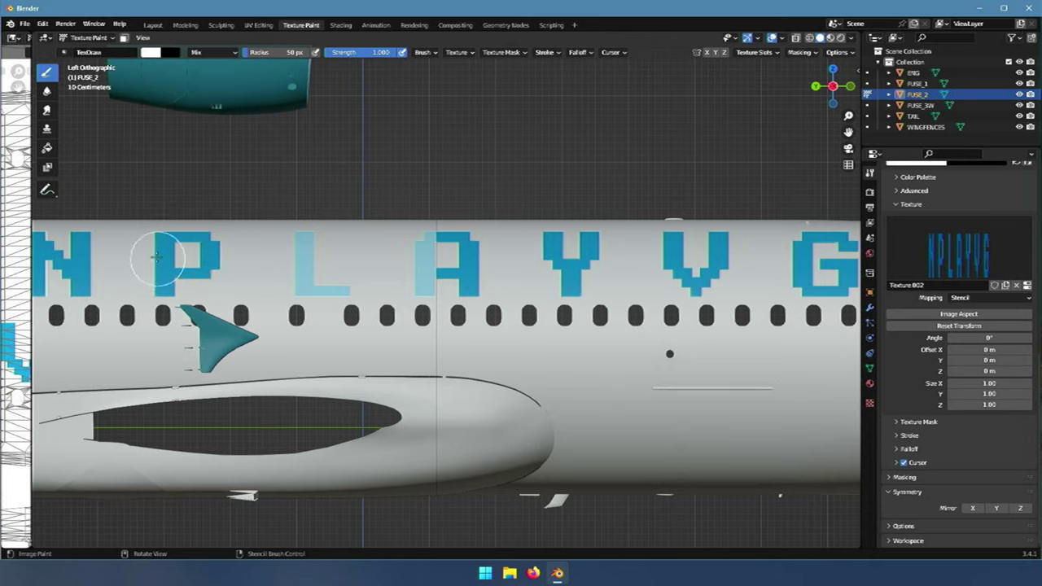
{"action": "mouse_move", "coordinate": [262, 235]}
{"action": "left_mouse_down"}
{"action": "mouse_move", "coordinate": [312, 241]}
{"action": "mouse_move", "coordinate": [296, 252]}
{"action": "mouse_move", "coordinate": [292, 291]}
{"action": "mouse_move", "coordinate": [314, 280]}
{"action": "mouse_move", "coordinate": [295, 272]}
{"action": "mouse_move", "coordinate": [353, 291]}
{"action": "mouse_move", "coordinate": [317, 291]}
{"action": "mouse_move", "coordinate": [420, 285]}
{"action": "mouse_move", "coordinate": [432, 225]}
{"action": "mouse_move", "coordinate": [419, 279]}
{"action": "left_mouse_up"}
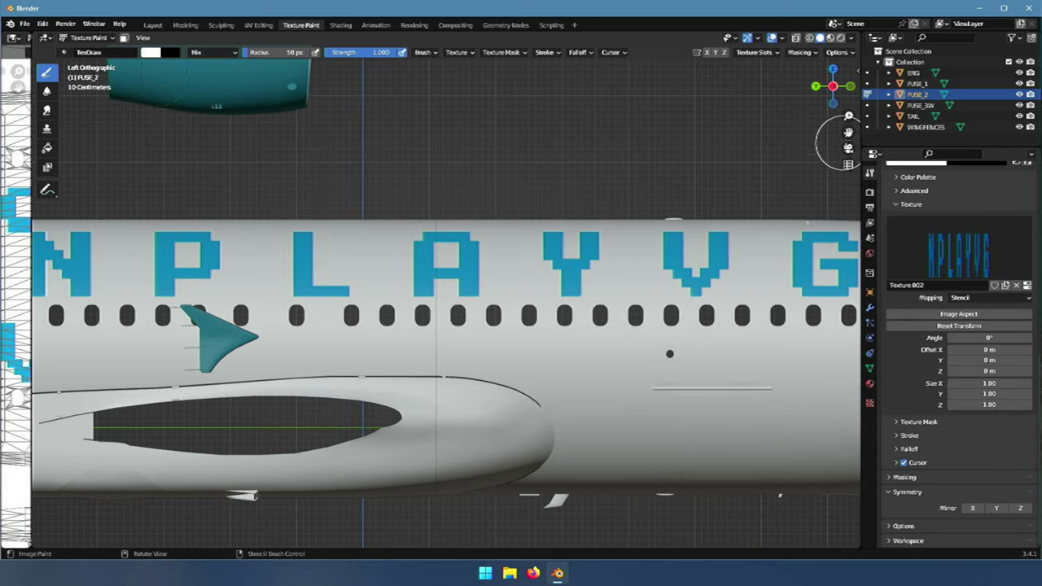
- Remove the NPLAYVG texture from the brush and inspect the lettering on the whole aircraft from both sides
{"action": "left_click", "coordinate": [1017, 286]}
{"action": "scroll", "coordinate": [507, 255], "scroll_direction": "down", "scroll_amount": 3}
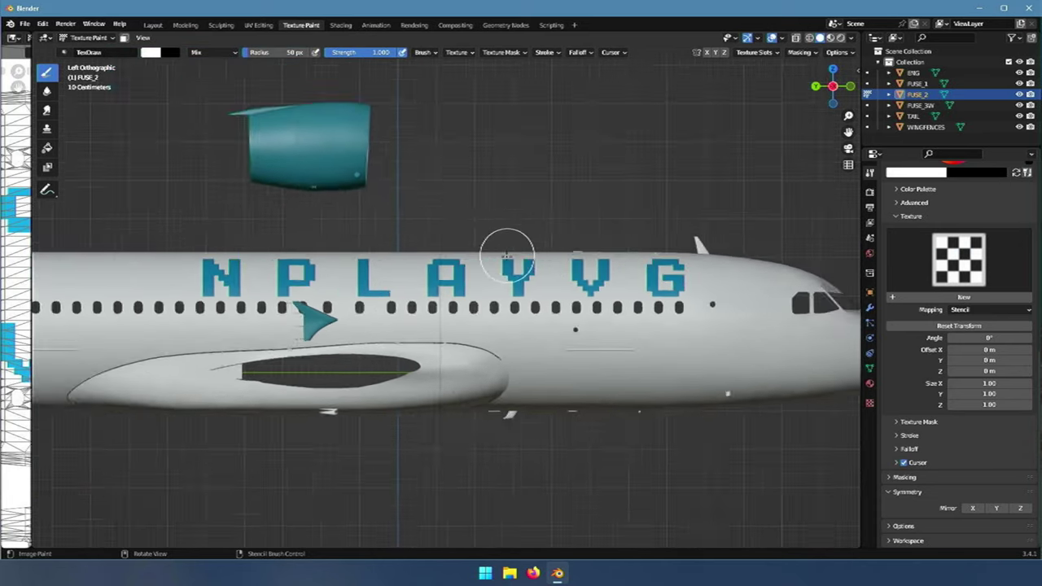
{"action": "scroll", "coordinate": [506, 255], "scroll_direction": "down", "scroll_amount": 4}
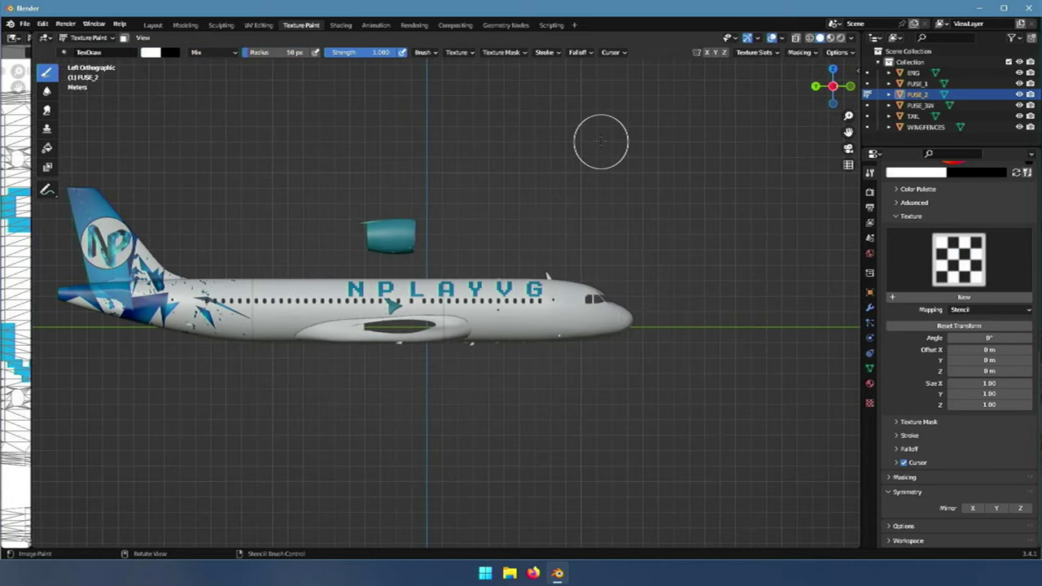
{"action": "left_click_drag", "start_coordinate": [848, 131], "coordinate": [920, 157]}
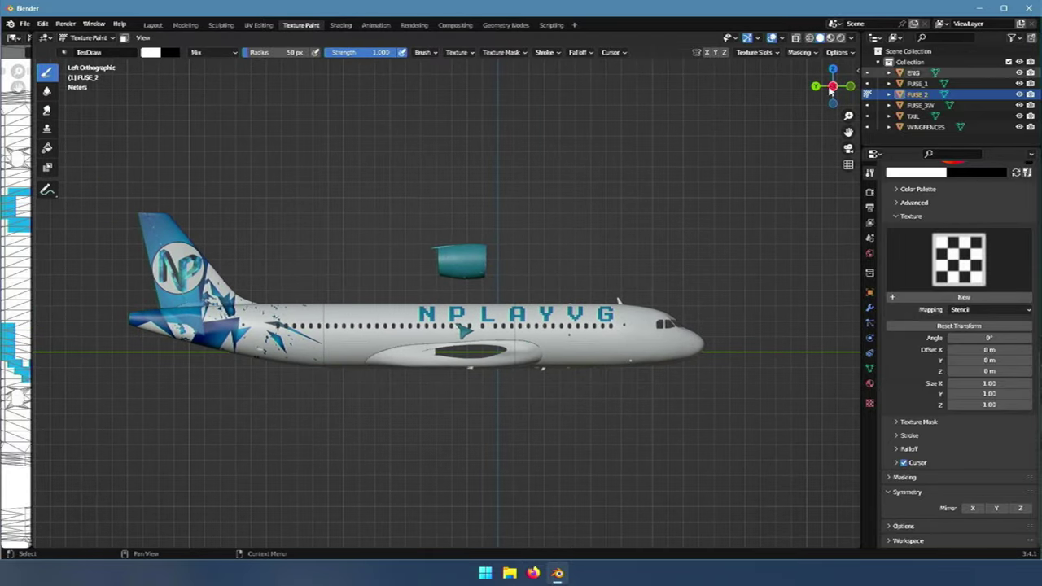
{"action": "left_click", "coordinate": [852, 87]}
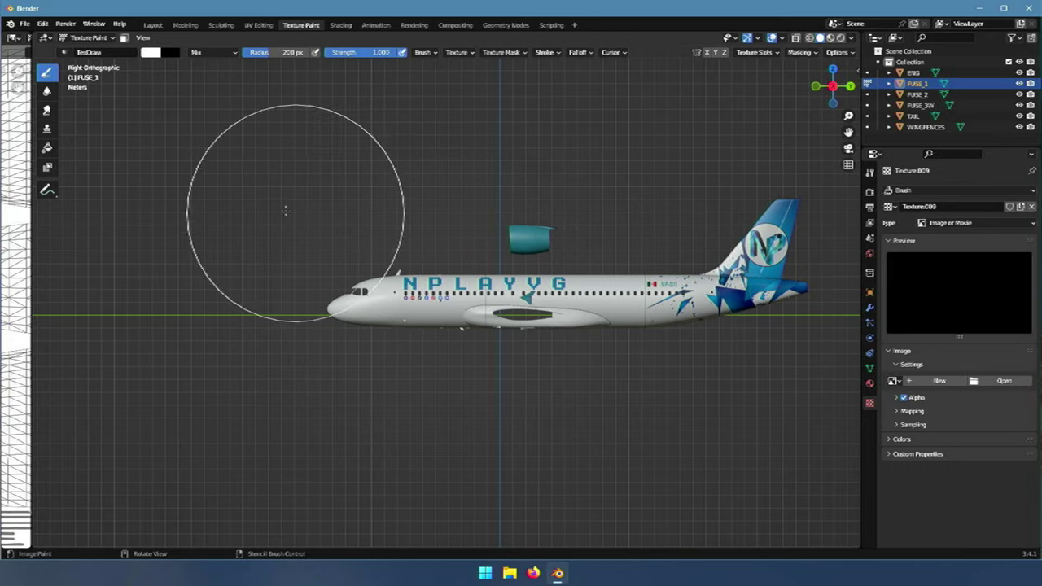
- Enlarge the image editor and examine the painted base color textures of the engine, fuselage, tail and wing fences
{"action": "mouse_move", "coordinate": [32, 251]}
{"action": "left_mouse_down"}
{"action": "mouse_move", "coordinate": [803, 276]}
{"action": "mouse_move", "coordinate": [828, 315]}
{"action": "left_mouse_up"}
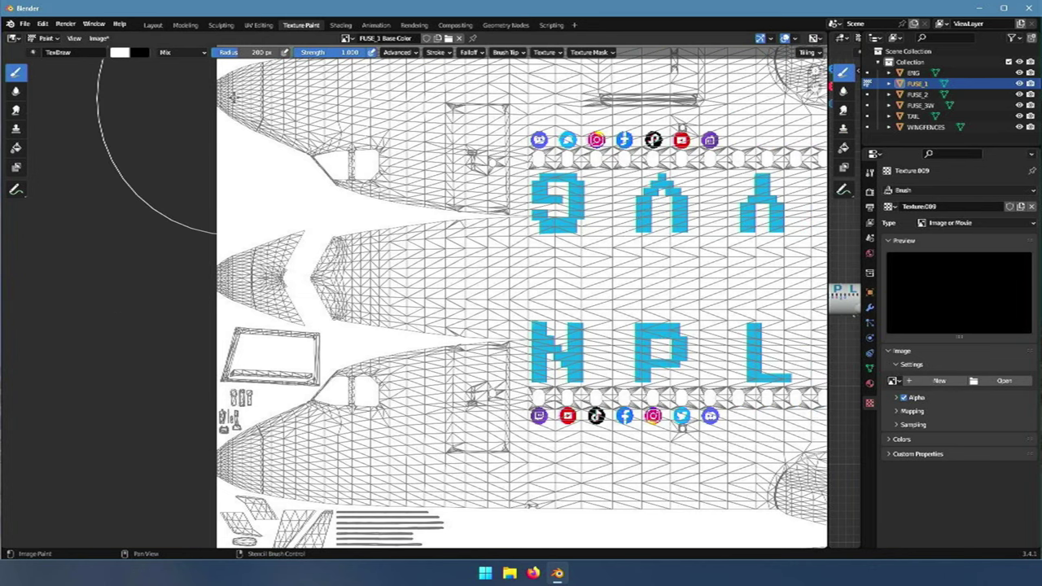
{"action": "left_click", "coordinate": [868, 73]}
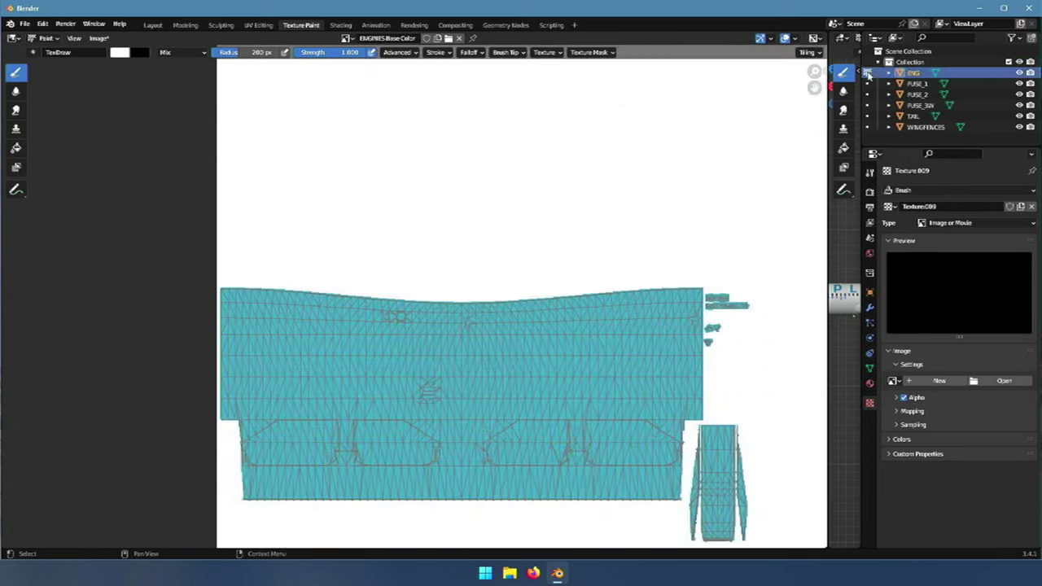
{"action": "left_click", "coordinate": [867, 83]}
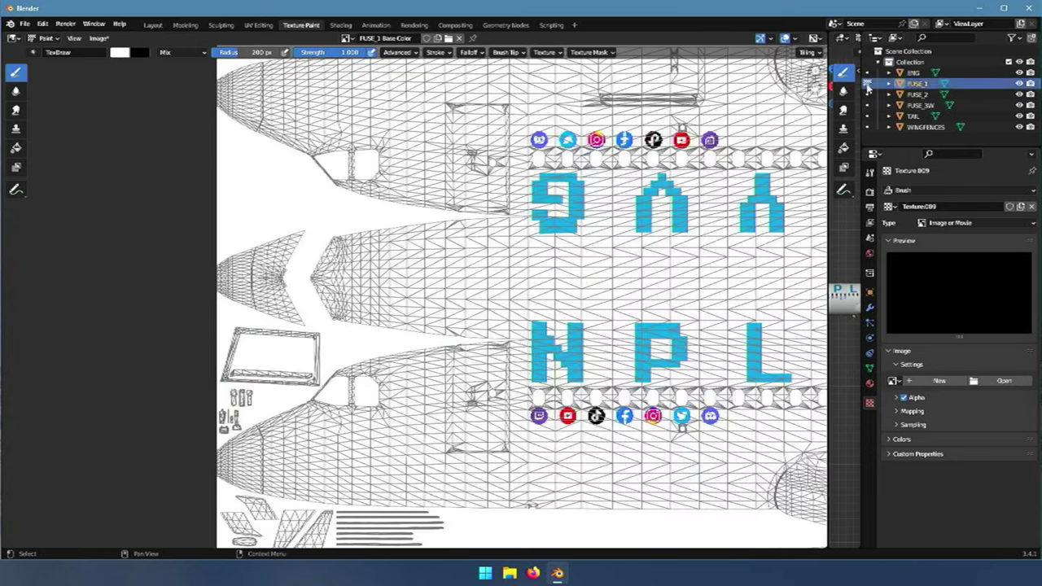
{"action": "left_click", "coordinate": [867, 95]}
{"action": "left_click", "coordinate": [868, 105]}
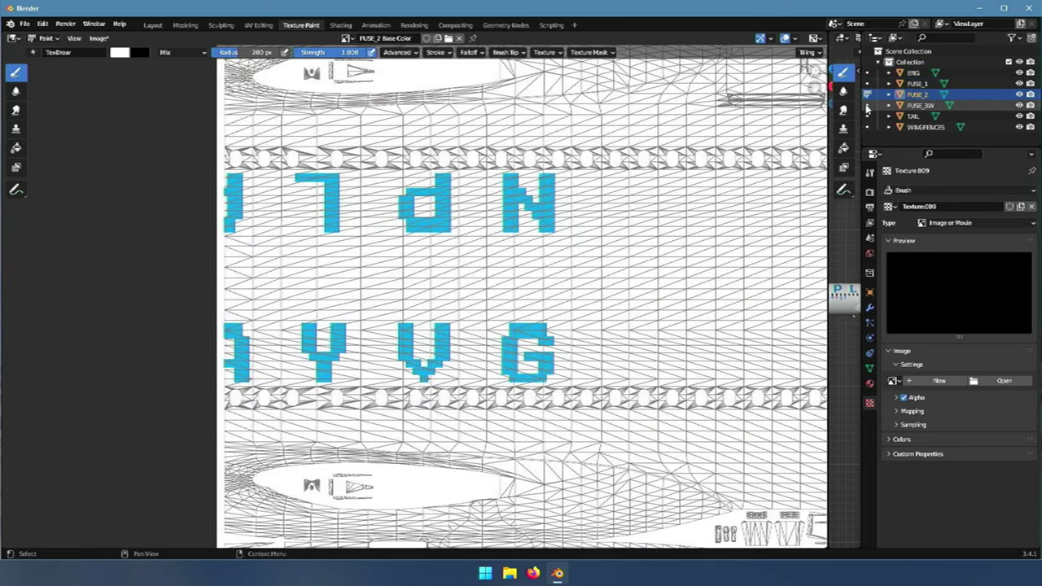
{"action": "left_click", "coordinate": [868, 115]}
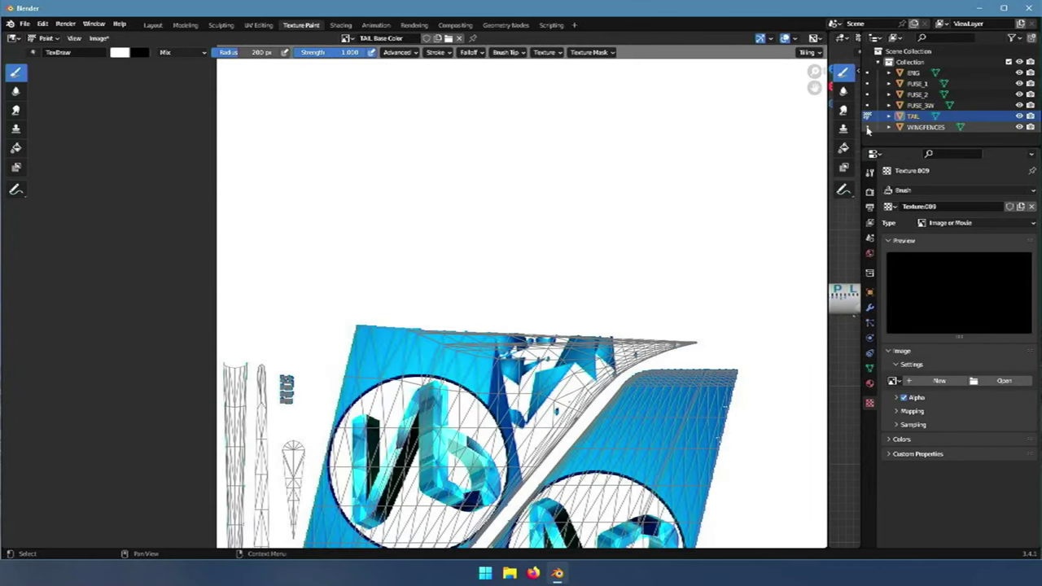
{"action": "left_click", "coordinate": [868, 127]}
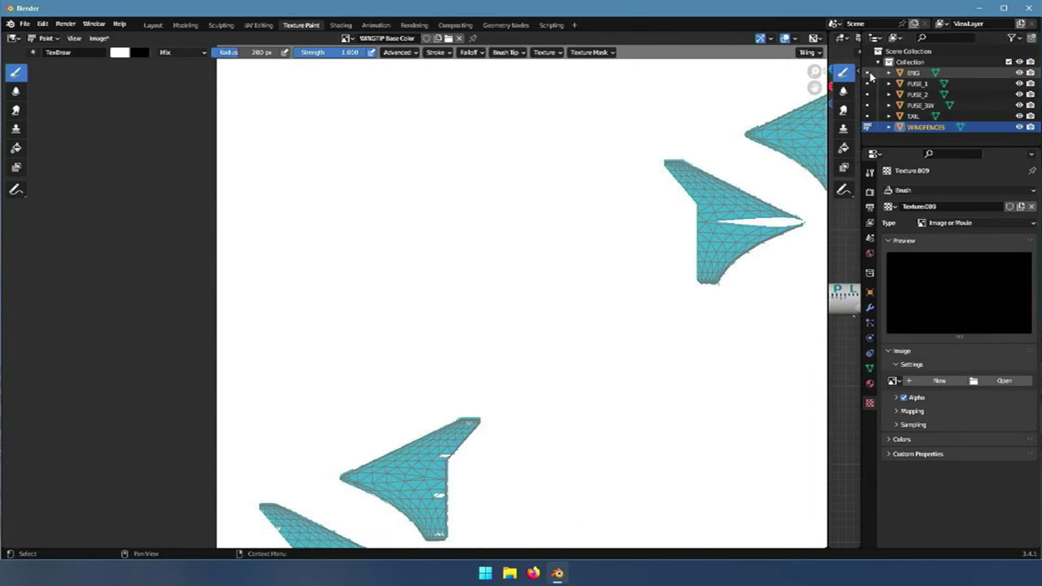
{"action": "left_click", "coordinate": [869, 73]}
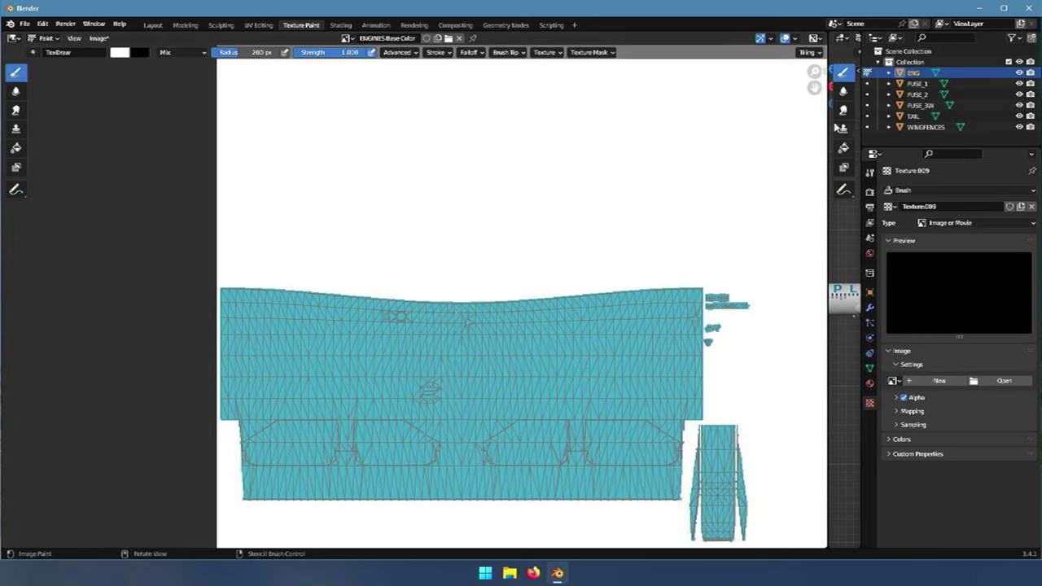
- Take ENG out of Texture Paint mode and choose the ENGINES Base Color image in the image editor
{"action": "left_click", "coordinate": [867, 74]}
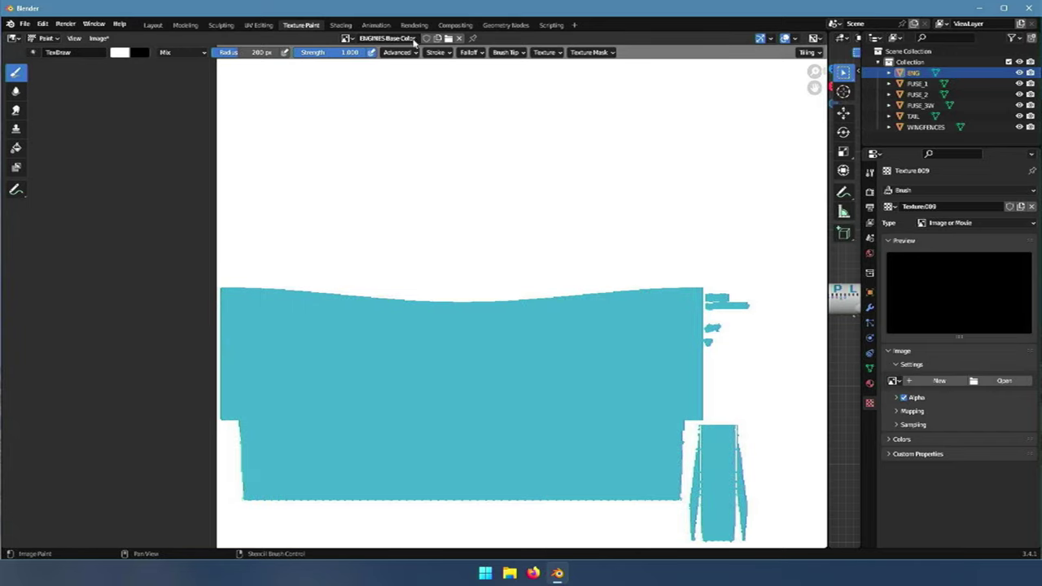
{"action": "left_click", "coordinate": [389, 38]}
{"action": "left_click", "coordinate": [349, 38]}
{"action": "left_click", "coordinate": [349, 38]}
{"action": "left_click", "coordinate": [372, 74]}
- Resize the ENGINES Base Color image to 8192 by 8192 pixels
{"action": "left_click", "coordinate": [99, 39]}
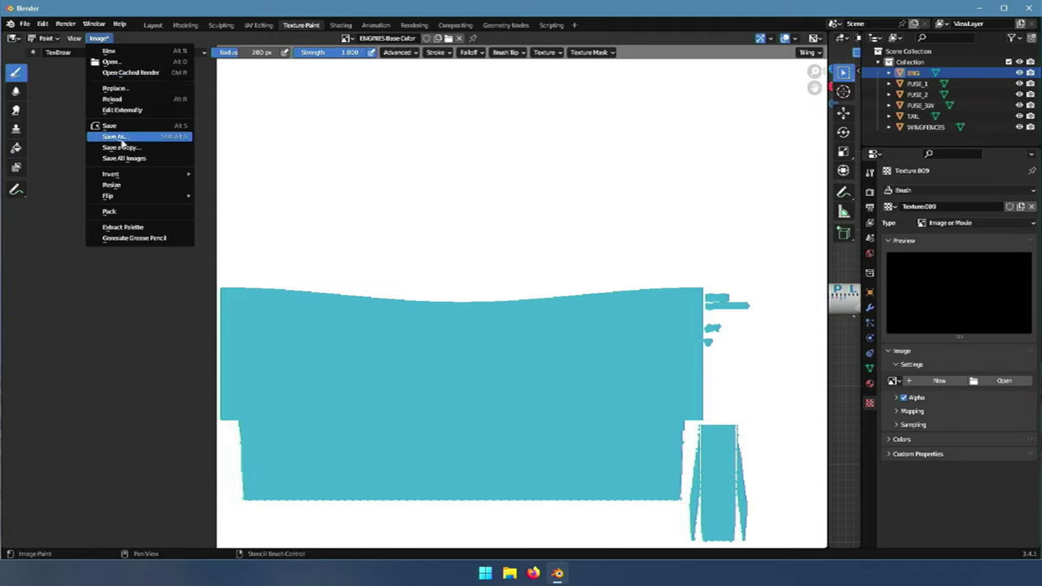
{"action": "left_click", "coordinate": [129, 185]}
{"action": "left_click", "coordinate": [141, 204]}
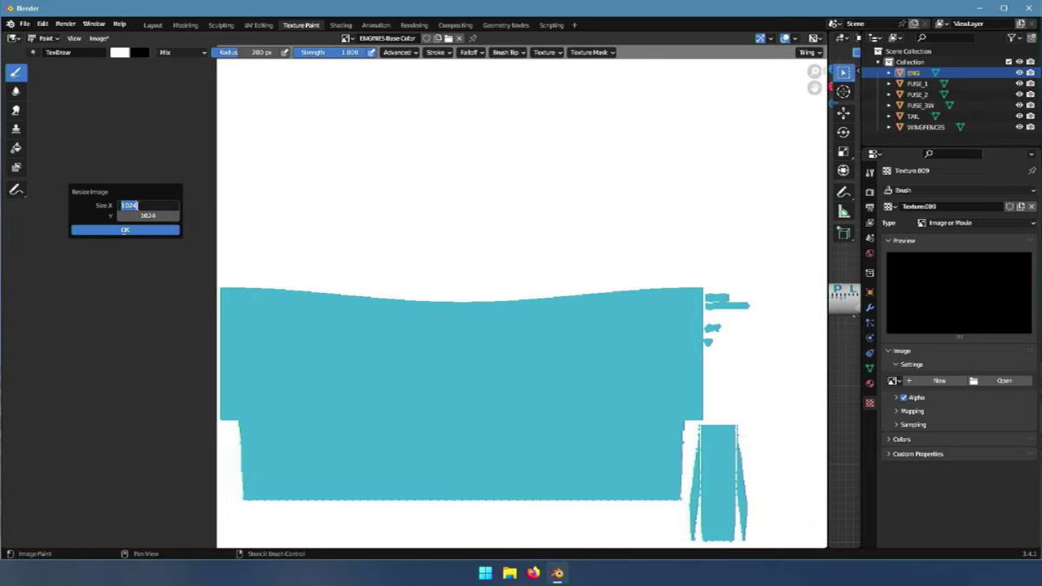
{"action": "type", "text": "8192"}
{"action": "key", "text": "Tab"}
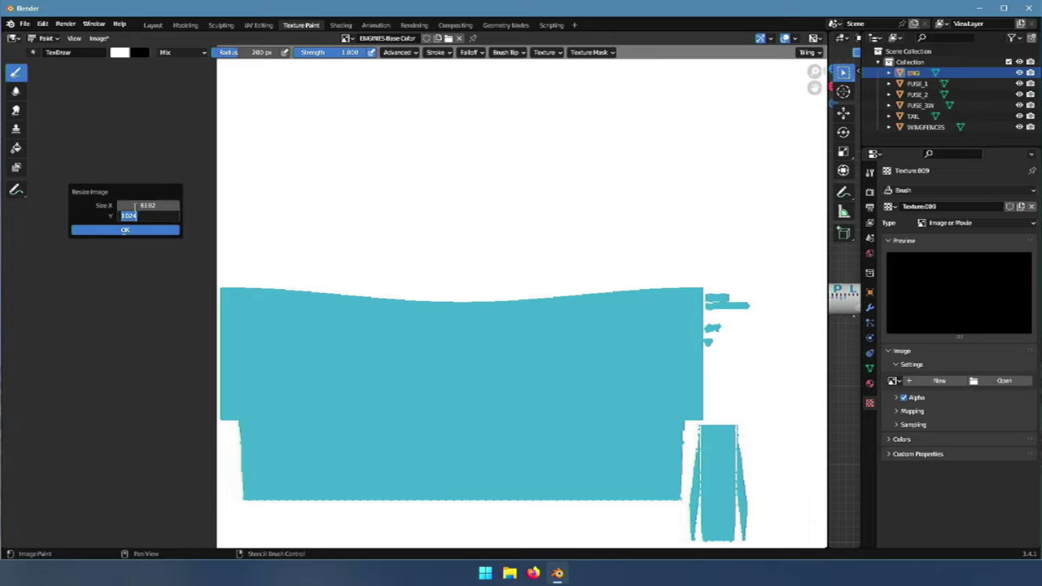
{"action": "type", "text": "8192"}
{"action": "key", "text": "BackSpace"}
{"action": "key", "text": "BackSpace"}
{"action": "key", "text": "BackSpace"}
{"action": "type", "text": "192"}
{"action": "key", "text": "Return"}
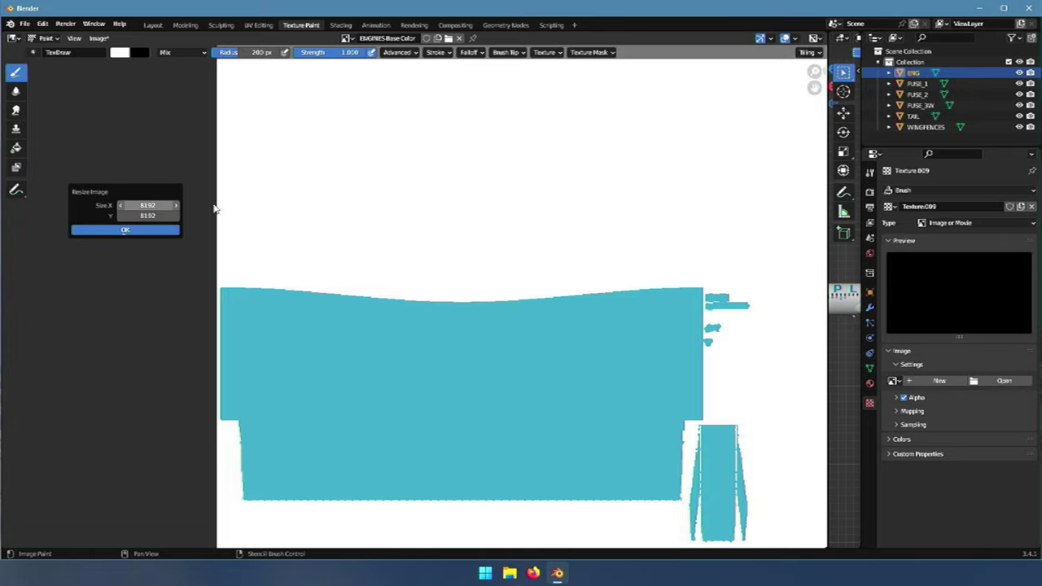
{"action": "key", "text": "Return"}
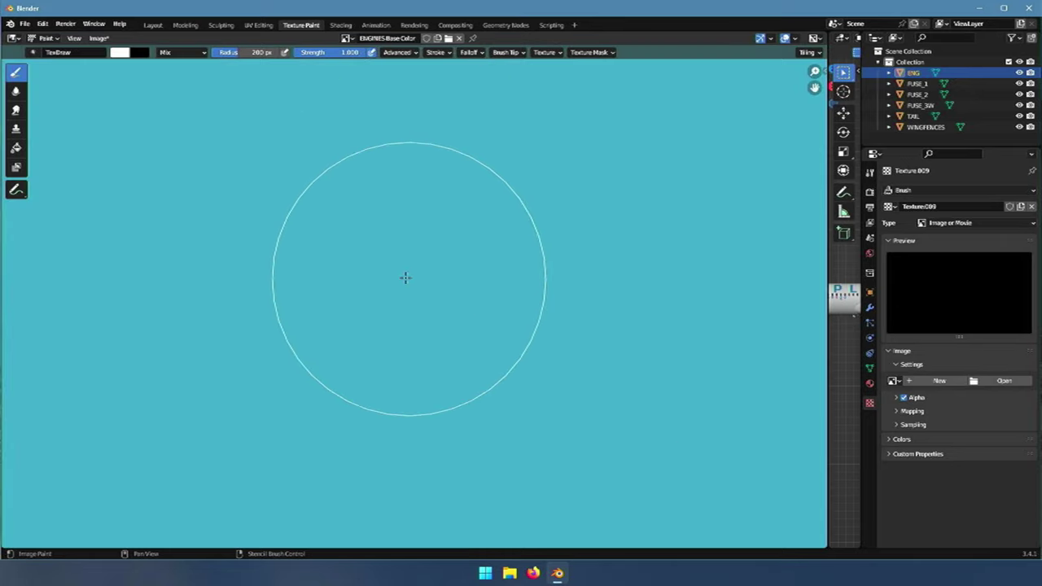
{"action": "scroll", "coordinate": [402, 276], "scroll_direction": "down", "scroll_amount": 10}
{"action": "scroll", "coordinate": [403, 278], "scroll_direction": "down", "scroll_amount": 1}
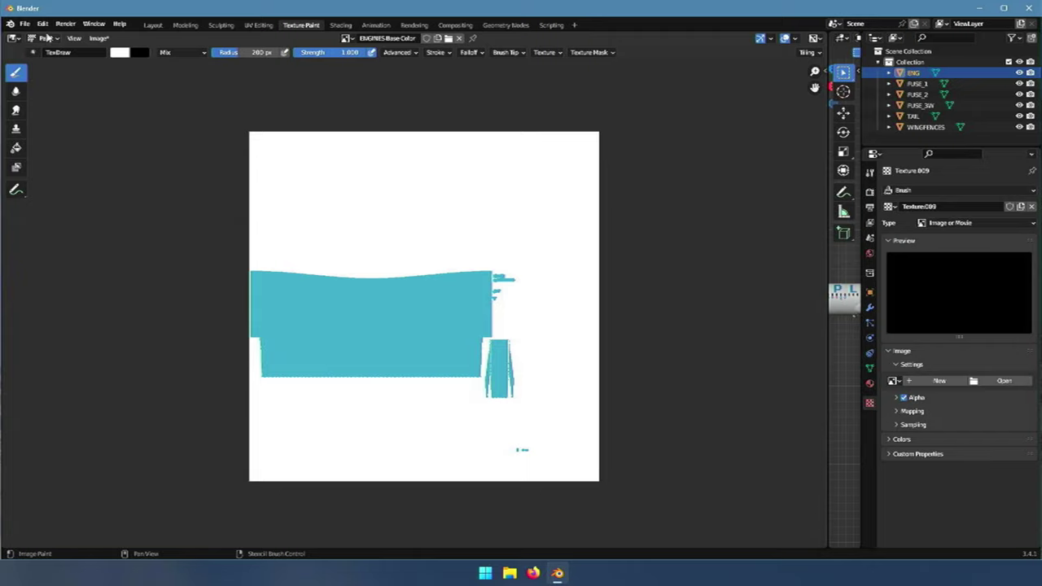
- Save the engine texture as ENGINES Base Color.png in the PNG A320 folder on the desktop
{"action": "left_click", "coordinate": [98, 38]}
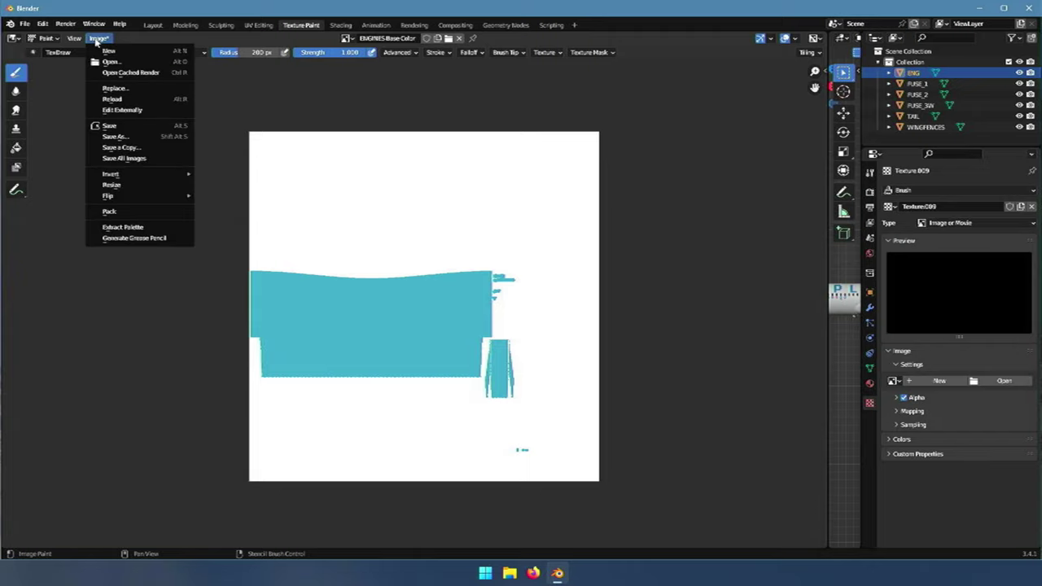
{"action": "left_click", "coordinate": [117, 138]}
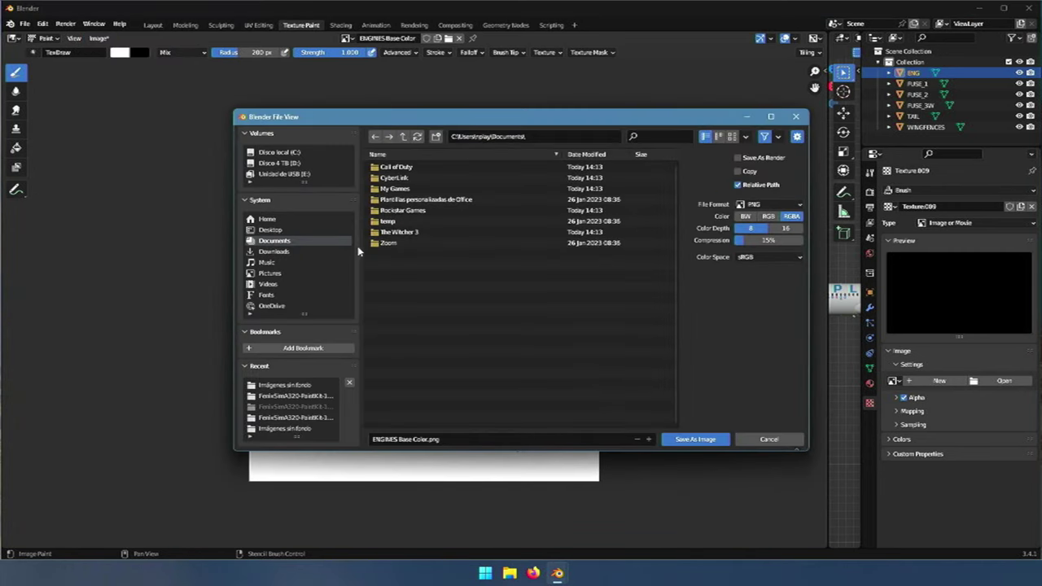
{"action": "left_click", "coordinate": [267, 231]}
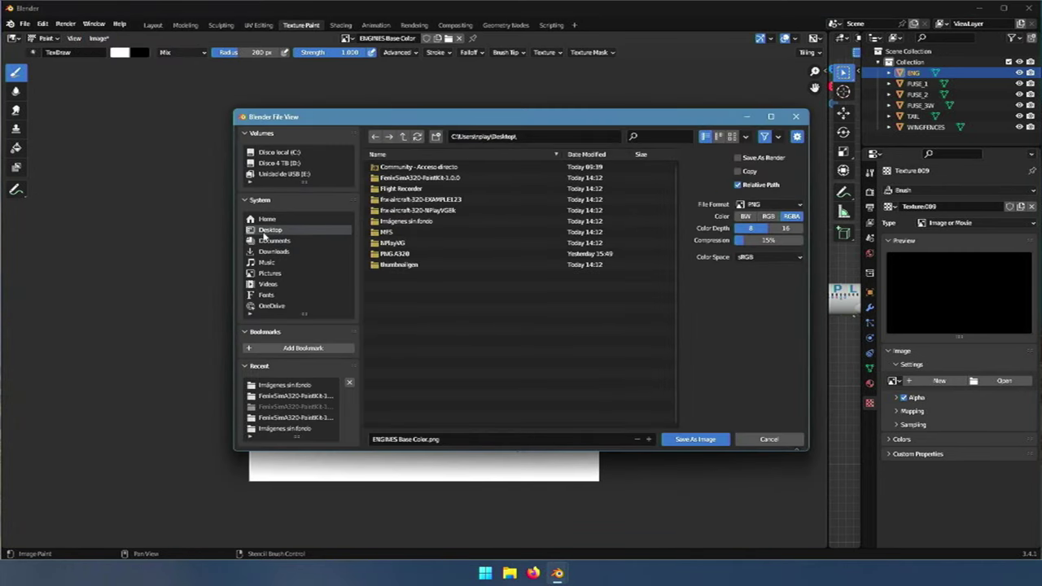
{"action": "double_click", "coordinate": [387, 259]}
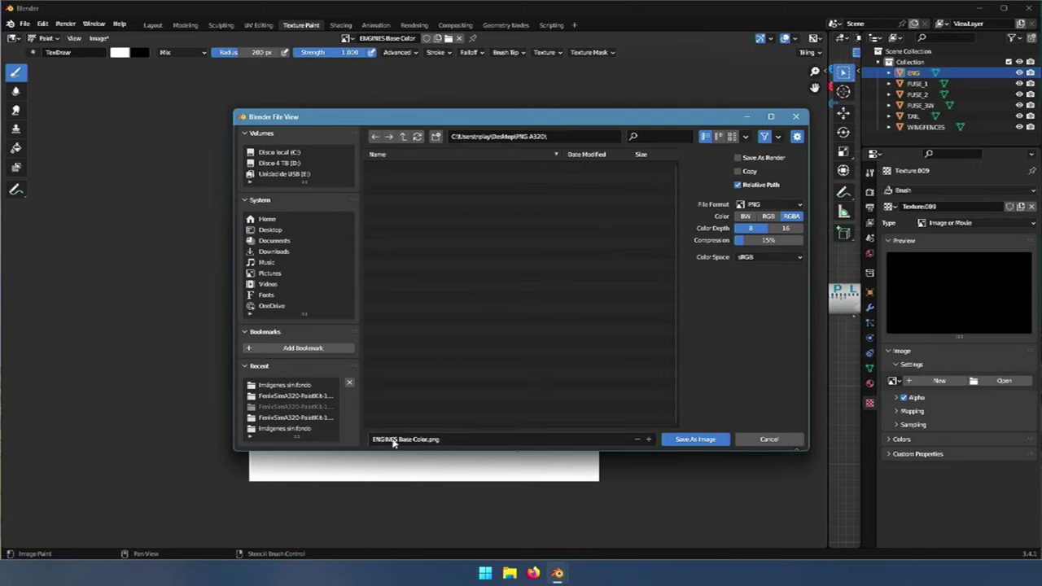
{"action": "left_click", "coordinate": [680, 440]}
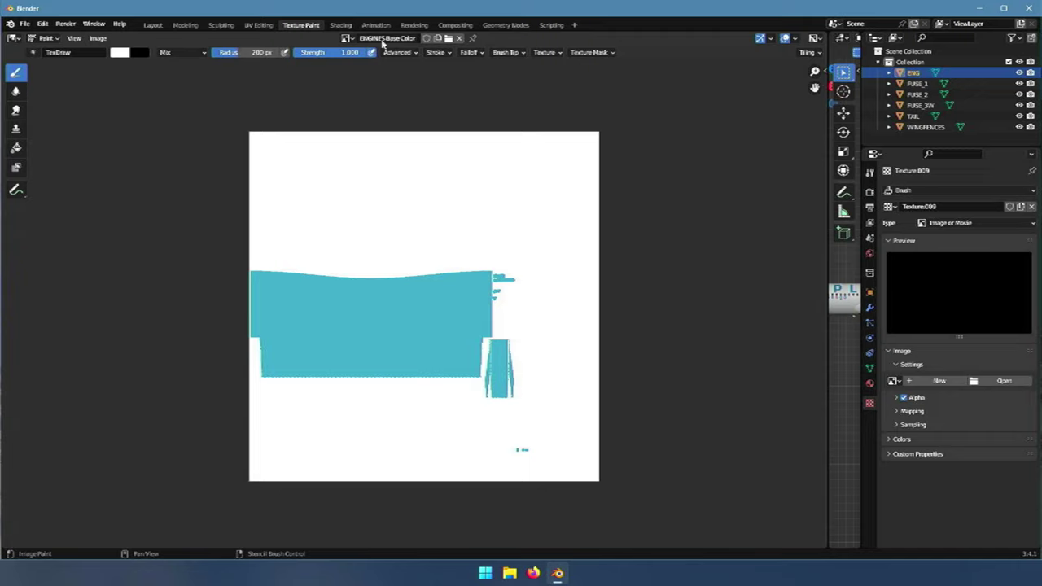
- Show the FUSE_1 Base Color image and resize it to 8192 by 8192 pixels
{"action": "left_click", "coordinate": [348, 39]}
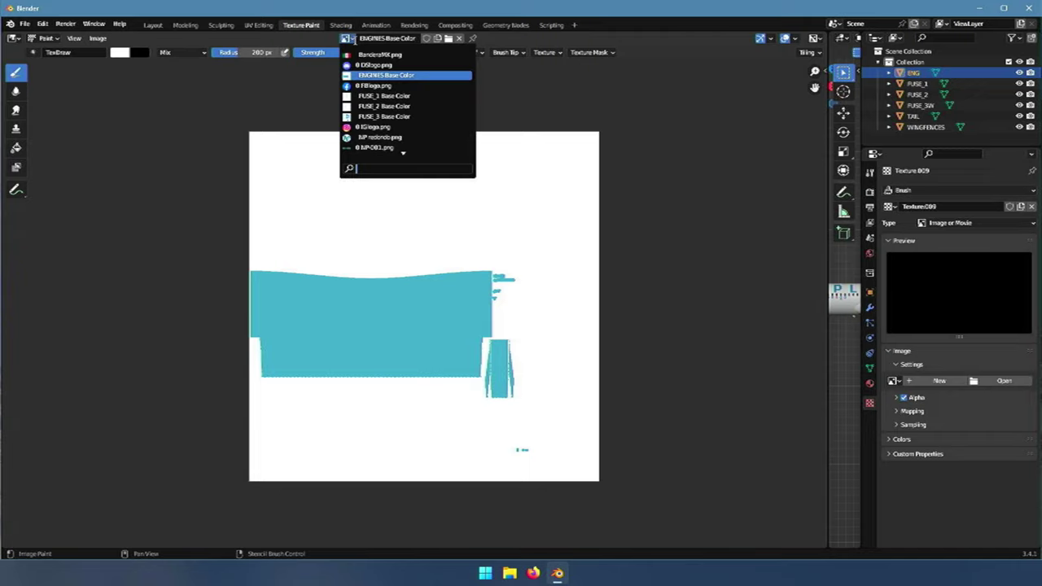
{"action": "left_click", "coordinate": [410, 96]}
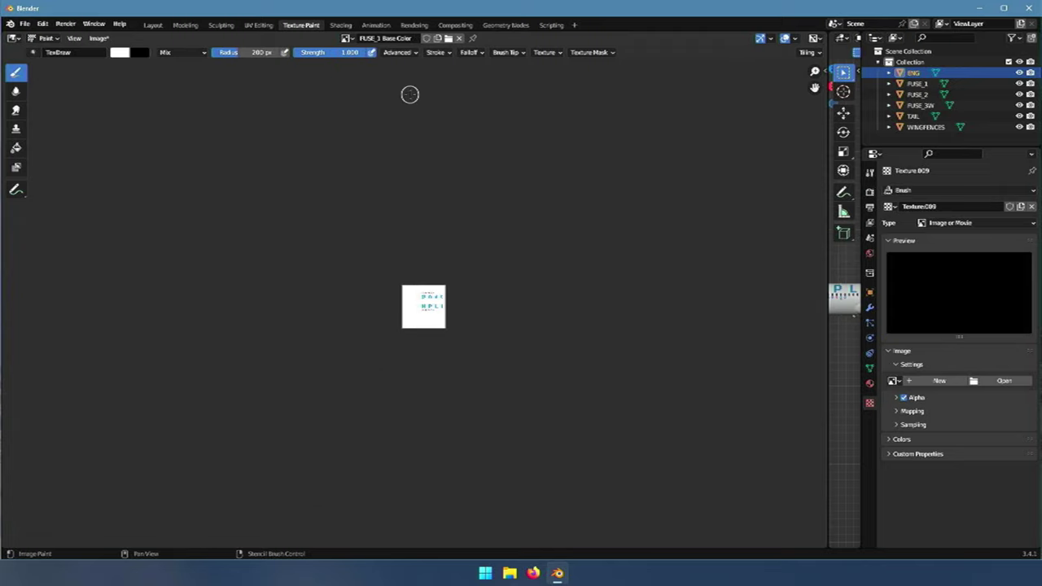
{"action": "scroll", "coordinate": [430, 294], "scroll_direction": "up", "scroll_amount": 4}
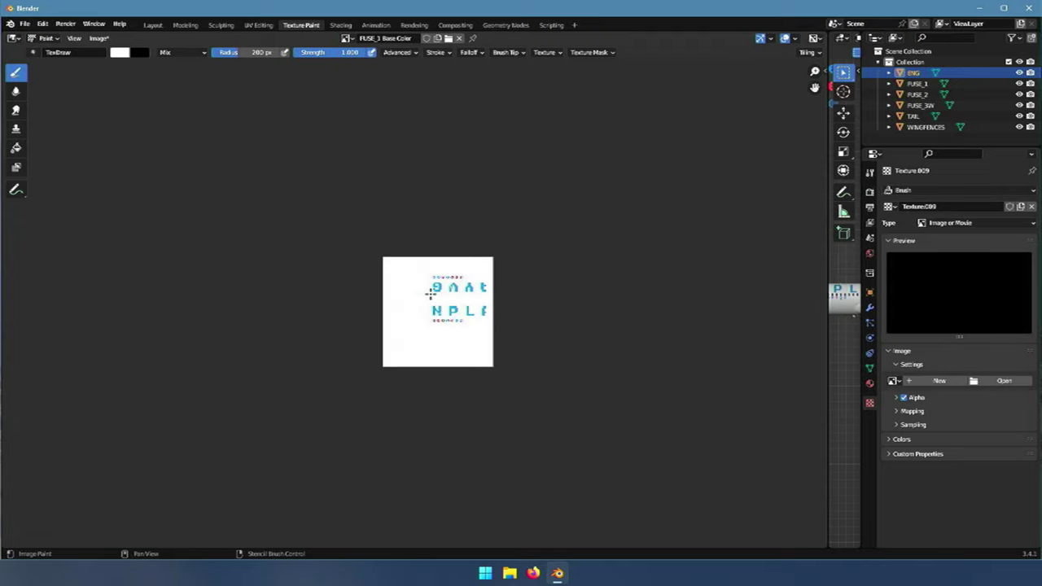
{"action": "scroll", "coordinate": [429, 295], "scroll_direction": "up", "scroll_amount": 6}
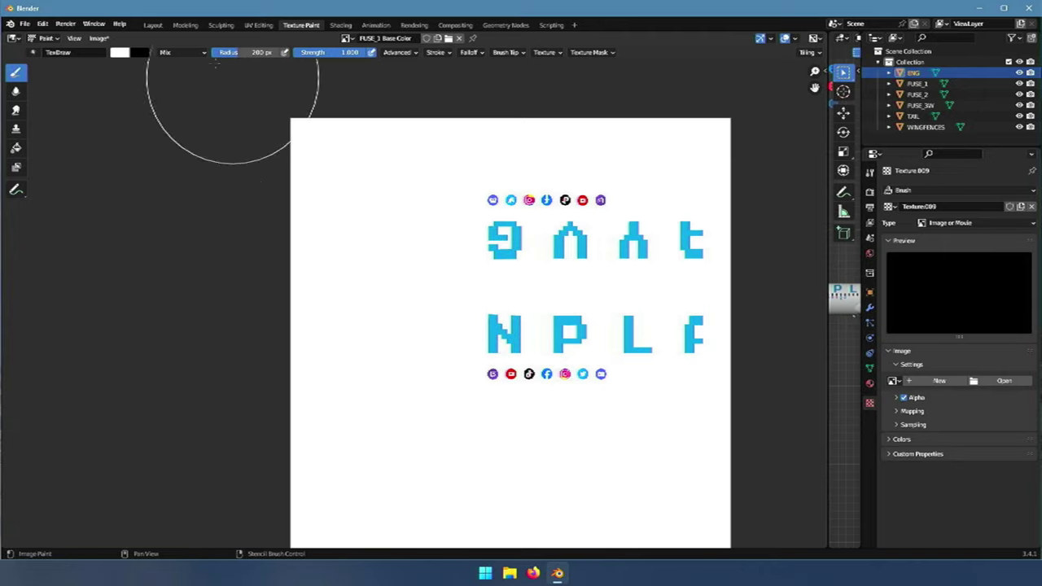
{"action": "left_click", "coordinate": [98, 38]}
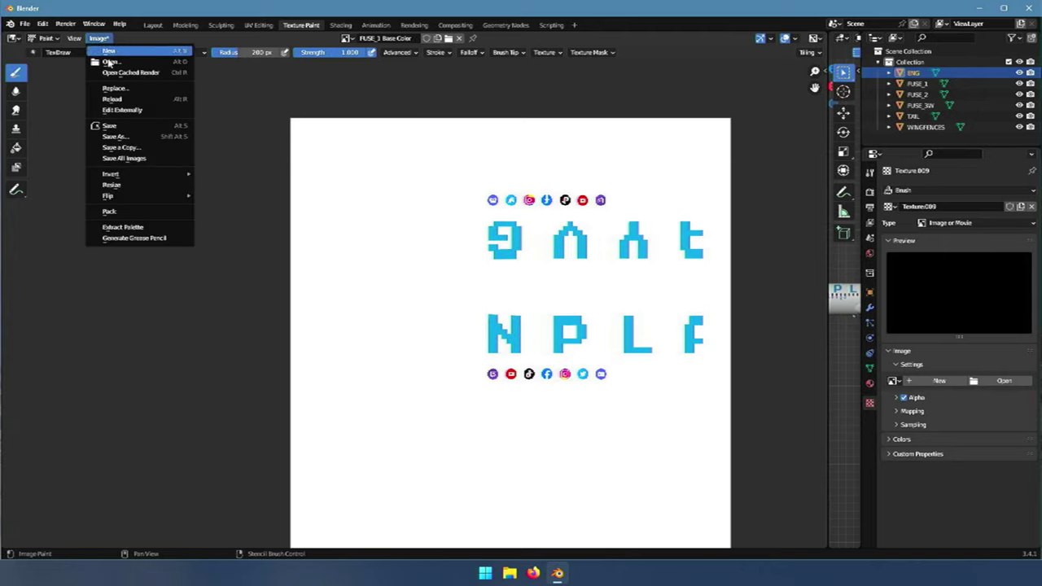
{"action": "left_click", "coordinate": [114, 185]}
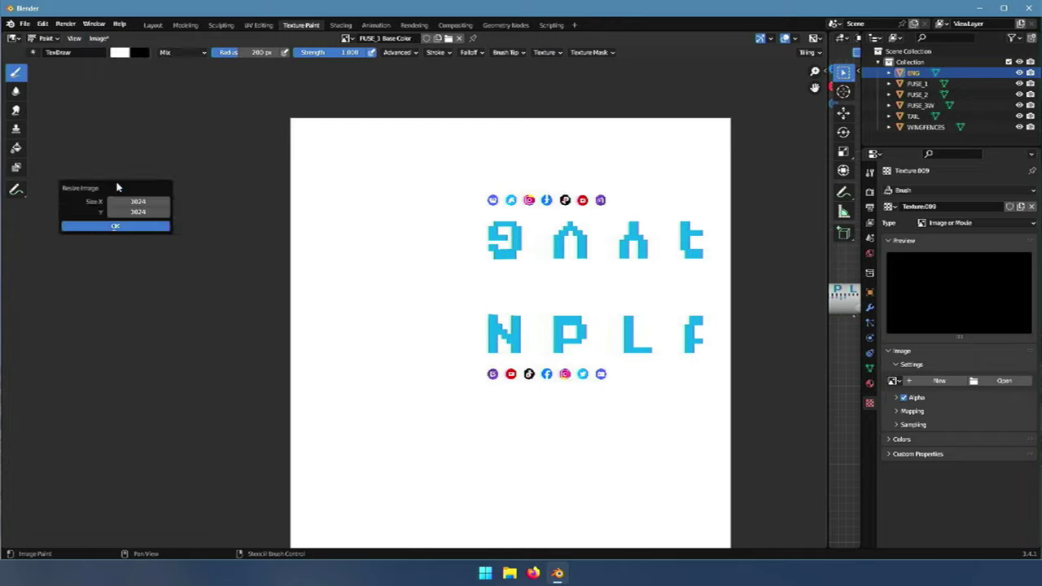
{"action": "left_click", "coordinate": [160, 201]}
{"action": "type", "text": "8192"}
{"action": "key", "text": "Tab"}
{"action": "type", "text": "8192"}
{"action": "key", "text": "Return"}
{"action": "key", "text": "Return"}
{"action": "scroll", "coordinate": [298, 249], "scroll_direction": "down", "scroll_amount": 10}
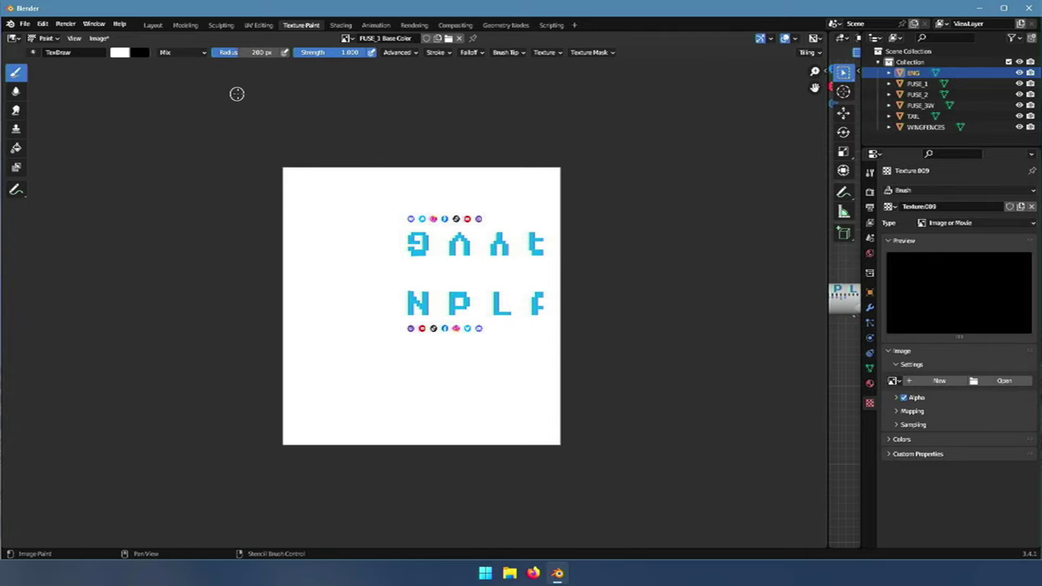
- Save the resized fuselage texture as FUSE_1 Base Color.png in the PNG A320 folder
{"action": "left_click", "coordinate": [97, 38]}
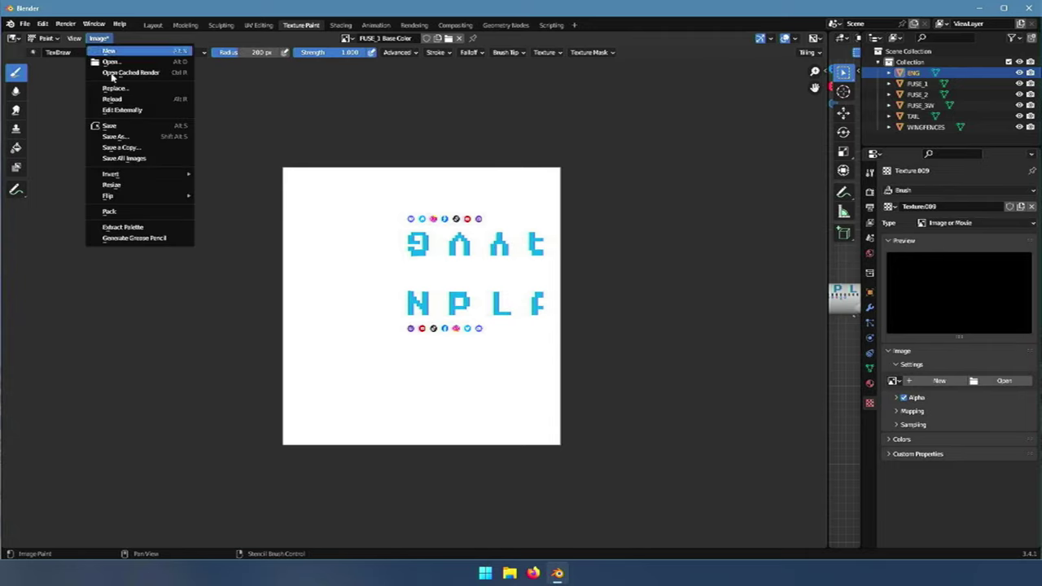
{"action": "left_click", "coordinate": [126, 136]}
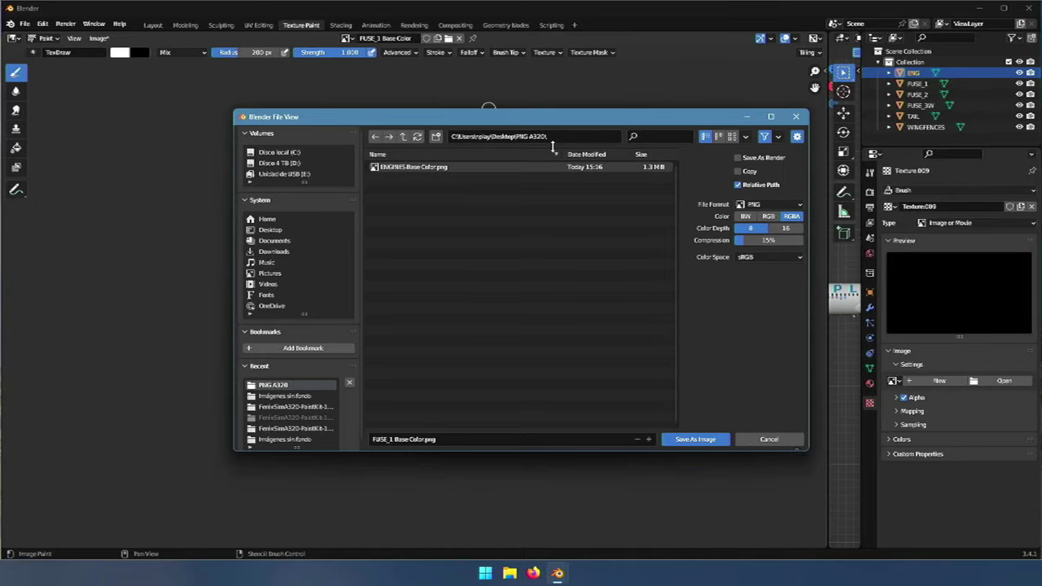
{"action": "left_click", "coordinate": [694, 439]}
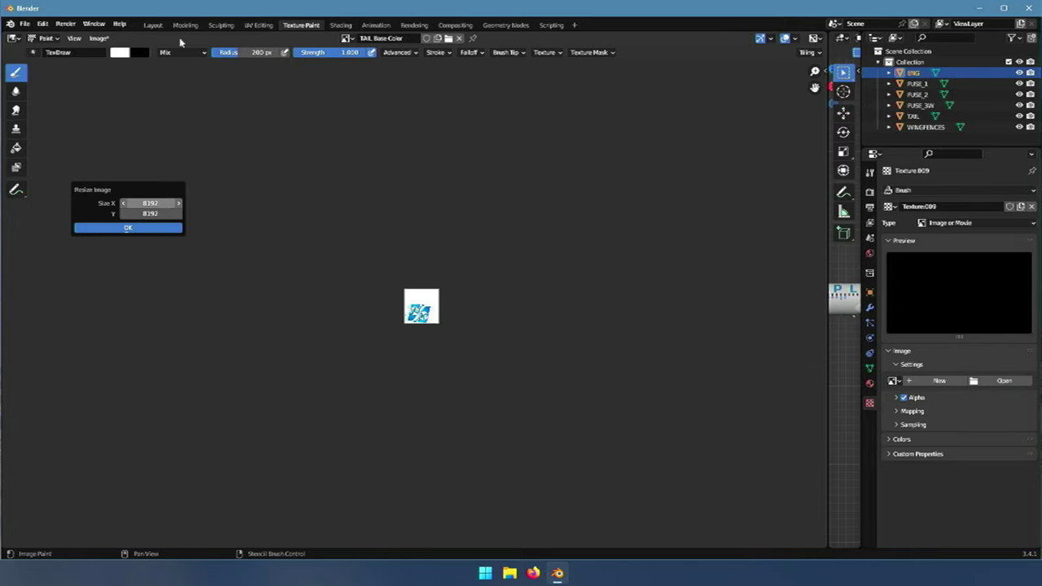
- Resize the TAIL Base Color image to 8192 by 8192 pixels
{"action": "key", "text": "Return"}
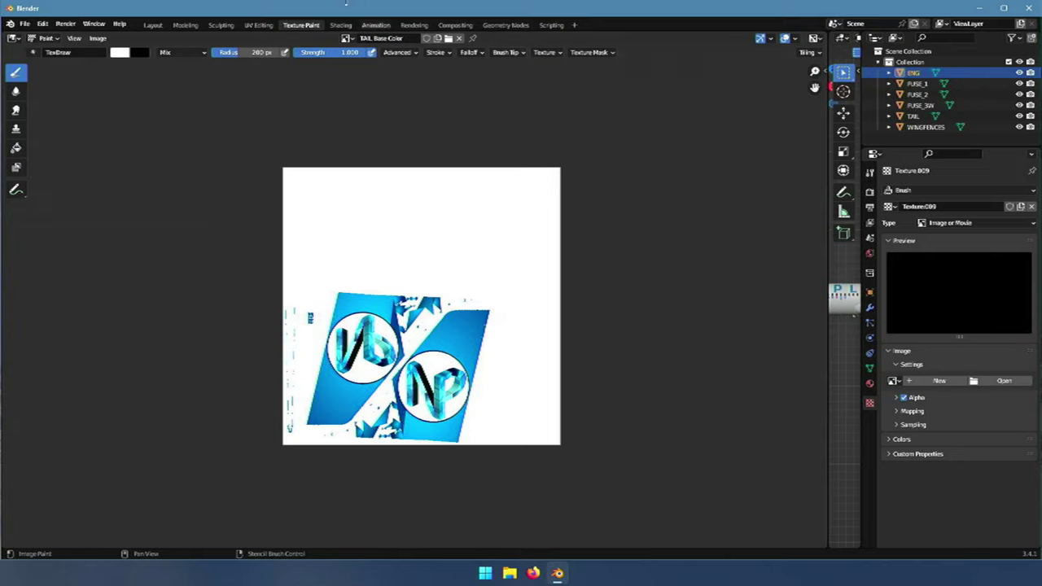
- Show the WINGTIP Base Color image and resize it to 4096 by 4096 pixels
{"action": "left_click", "coordinate": [348, 39]}
{"action": "key", "text": "Up"}
{"action": "key", "text": "Up"}
{"action": "key", "text": "Up"}
{"action": "key", "text": "Up"}
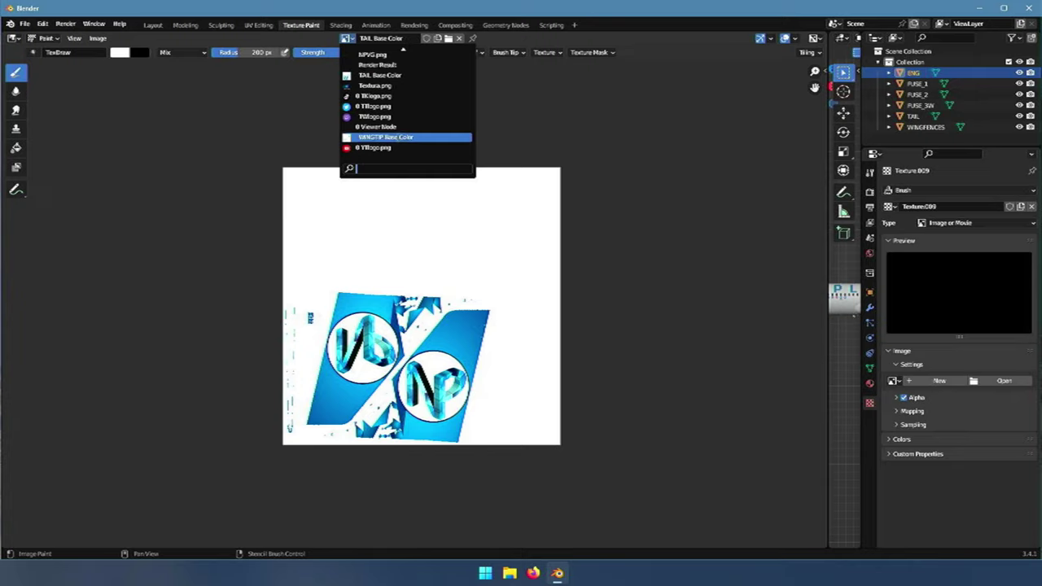
{"action": "left_click", "coordinate": [398, 138]}
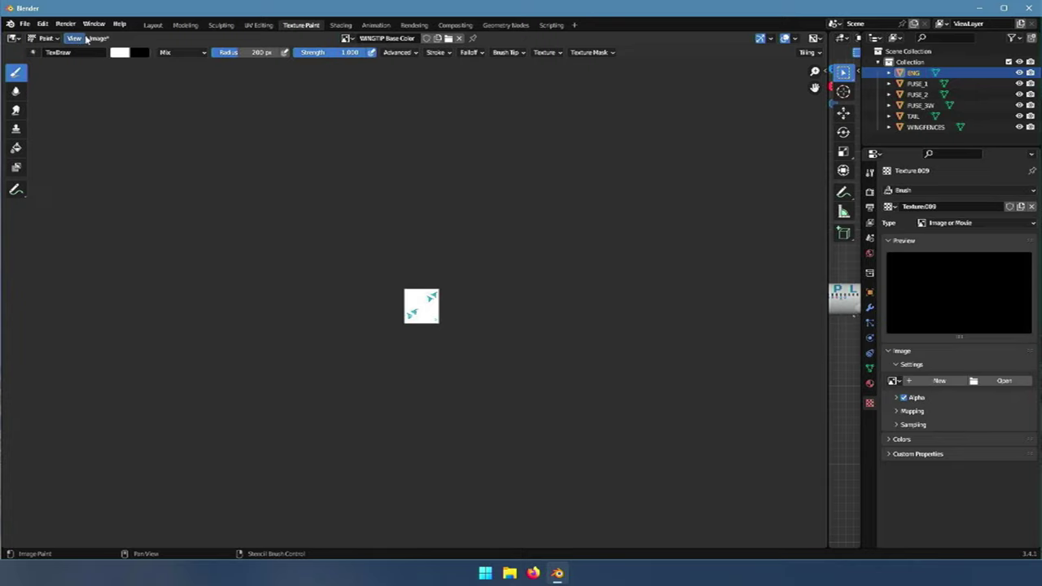
{"action": "left_click", "coordinate": [99, 38]}
{"action": "left_click", "coordinate": [128, 187]}
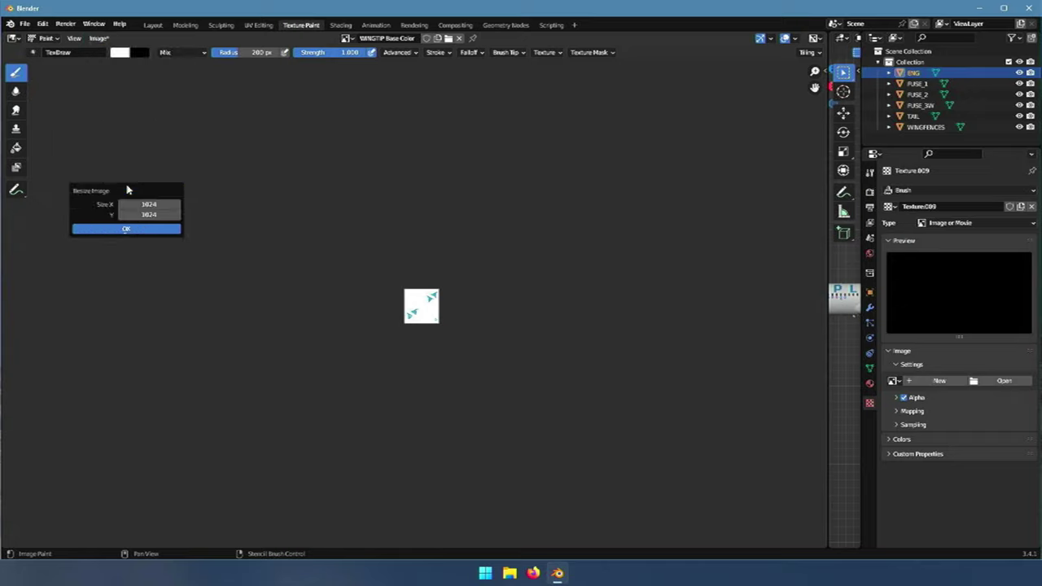
{"action": "left_click", "coordinate": [155, 205]}
{"action": "type", "text": "4096"}
{"action": "key", "text": "Tab"}
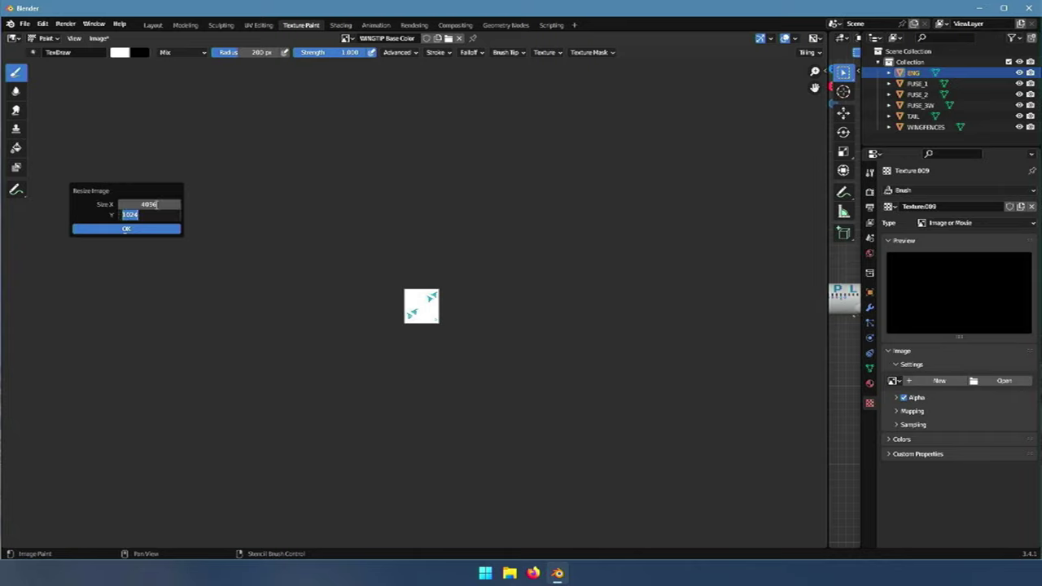
{"action": "type", "text": "4096"}
{"action": "key", "text": "Return"}
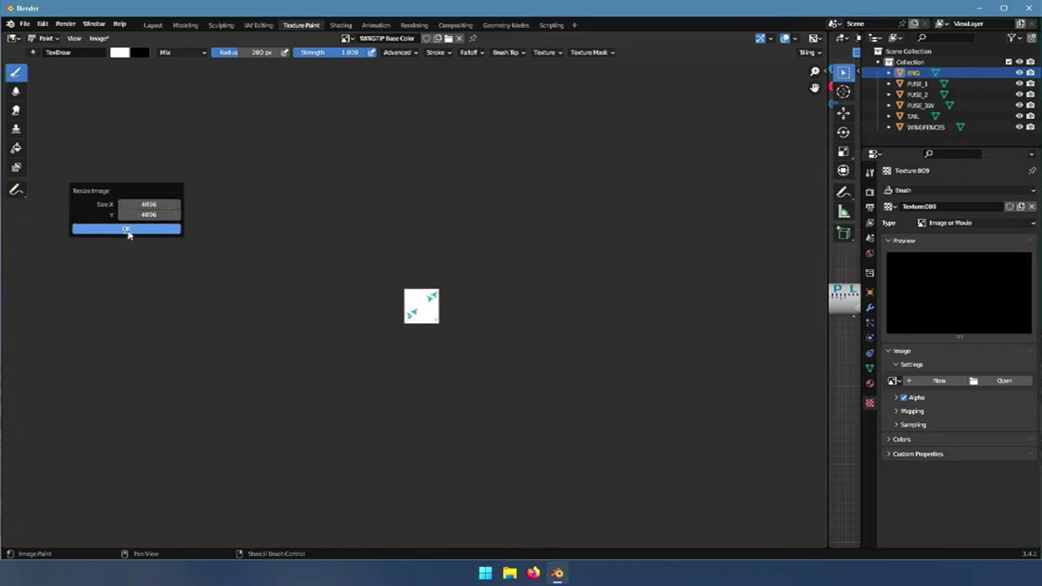
{"action": "left_click", "coordinate": [129, 229]}
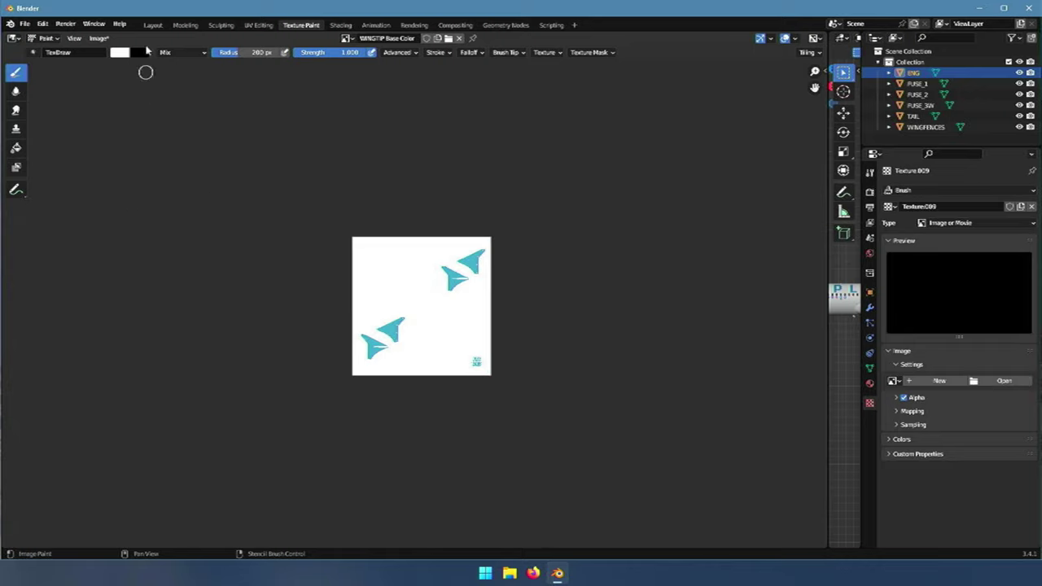
- Save the resized wingtip texture as WINGTIP Base Color.png in the PNG A320 folder
{"action": "left_click", "coordinate": [107, 44]}
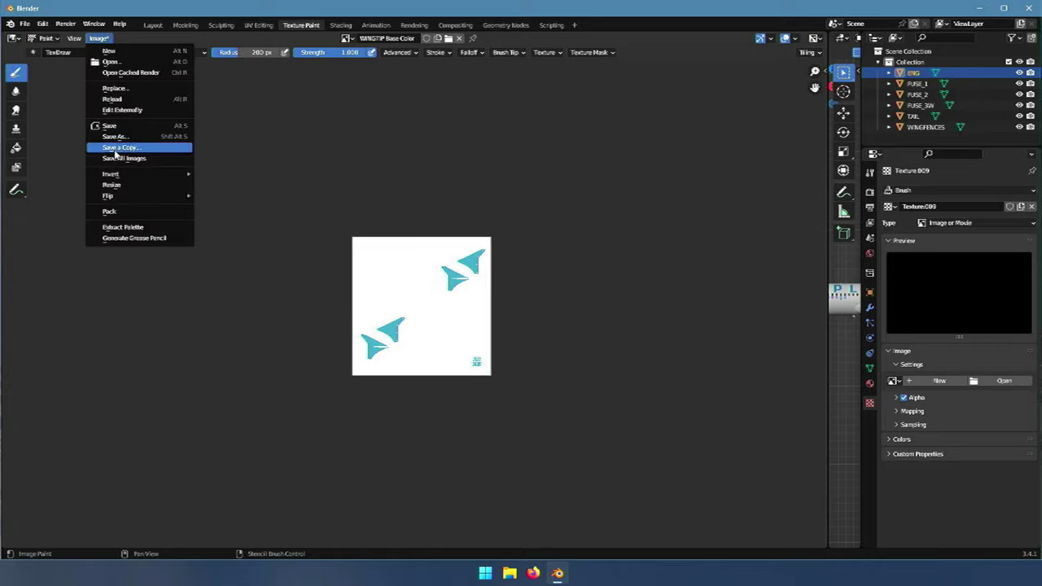
{"action": "left_click", "coordinate": [114, 136]}
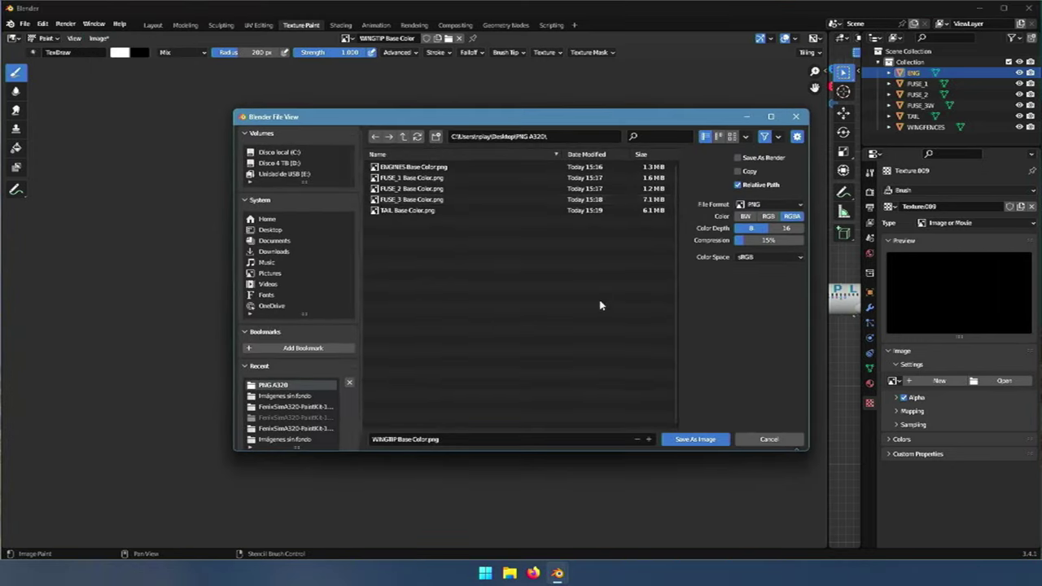
{"action": "left_click", "coordinate": [684, 440]}
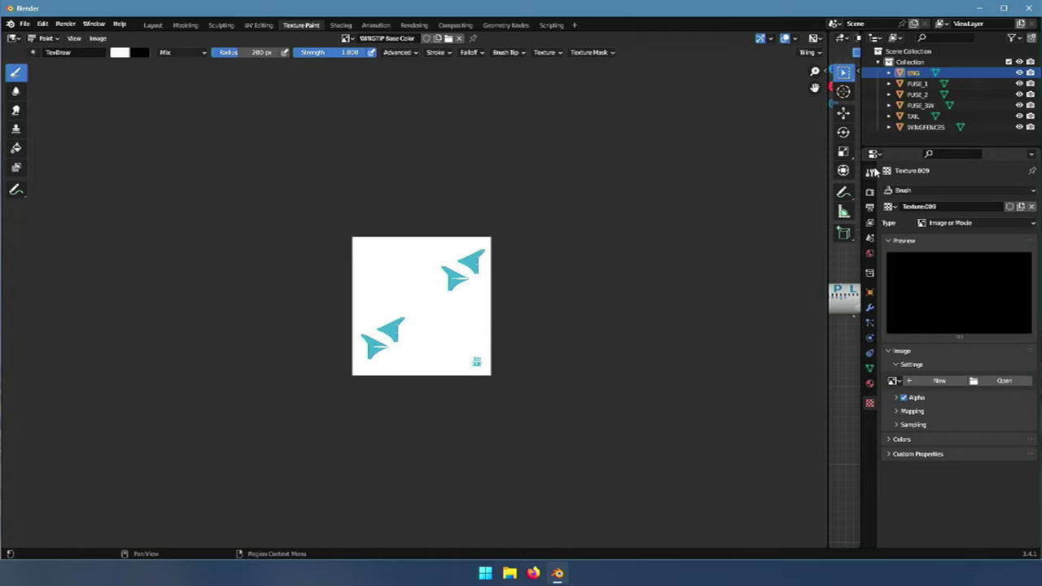
{"action": "left_click", "coordinate": [920, 127]}
{"action": "left_click", "coordinate": [917, 117]}
{"action": "left_click", "coordinate": [914, 106]}
{"action": "left_click", "coordinate": [914, 94]}
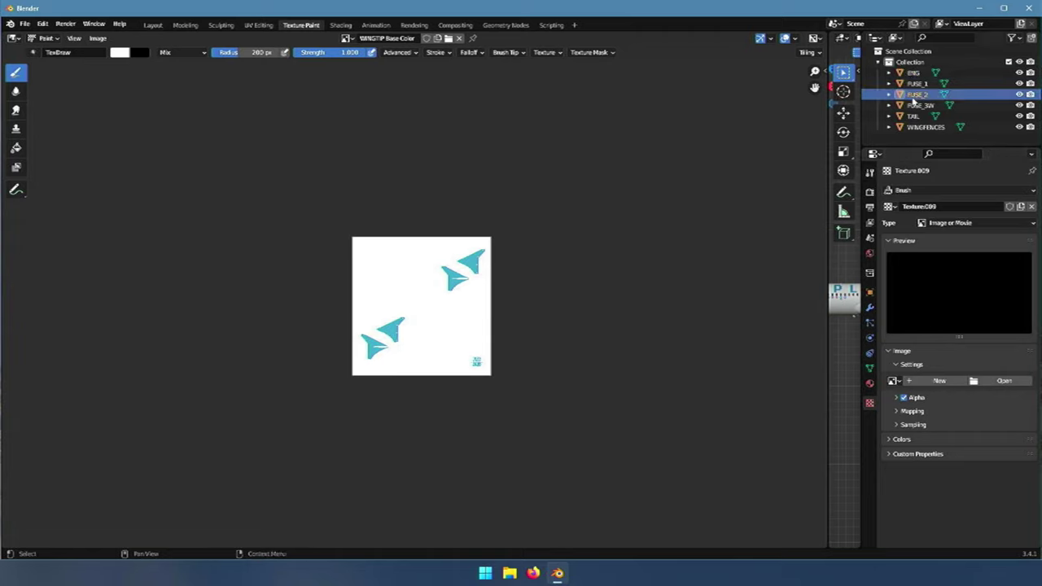
{"action": "left_click", "coordinate": [914, 84]}
{"action": "left_click", "coordinate": [914, 73]}
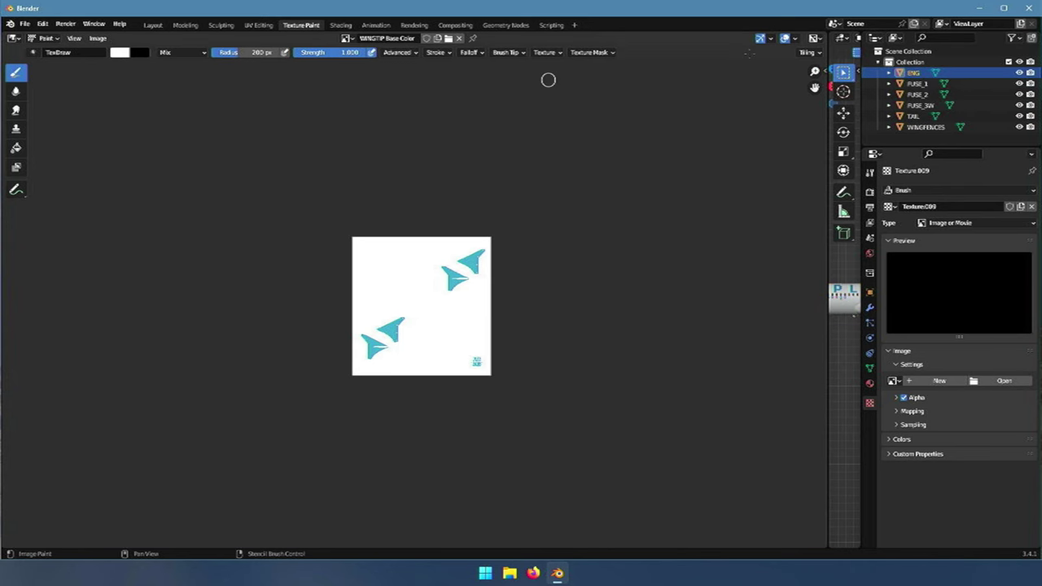
- Minimize Blender and open the PNG A320 folder on the desktop to check the exported textures
{"action": "left_click", "coordinate": [980, 7]}
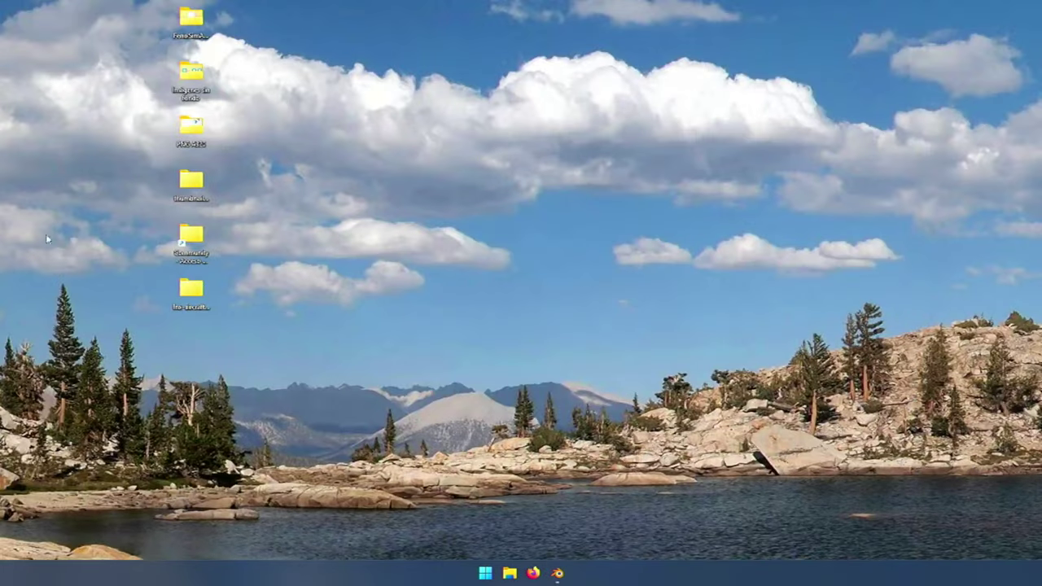
{"action": "double_click", "coordinate": [190, 144]}
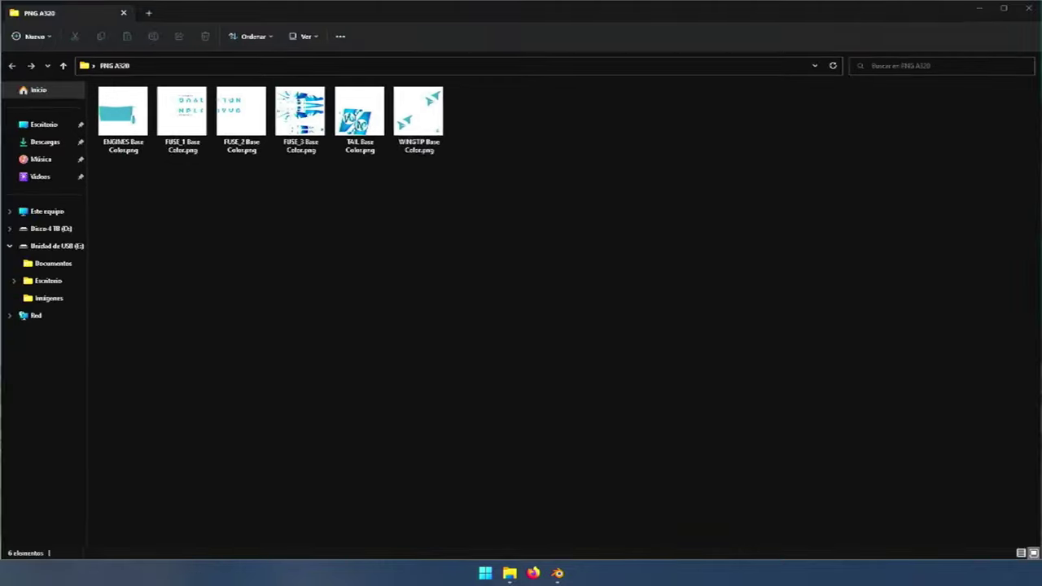
- Check the exported texture files in the PNG A320 folder, close the folder and switch back to Blender
{"action": "left_click", "coordinate": [145, 130]}
{"action": "left_click", "coordinate": [186, 122]}
{"action": "left_click", "coordinate": [299, 118]}
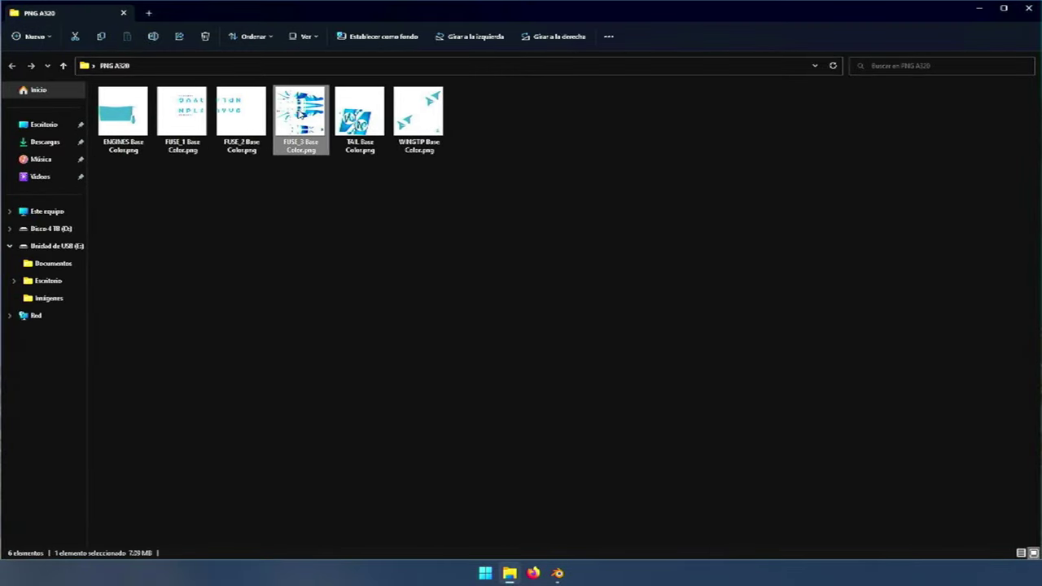
{"action": "left_click", "coordinate": [352, 118]}
{"action": "left_click", "coordinate": [433, 119]}
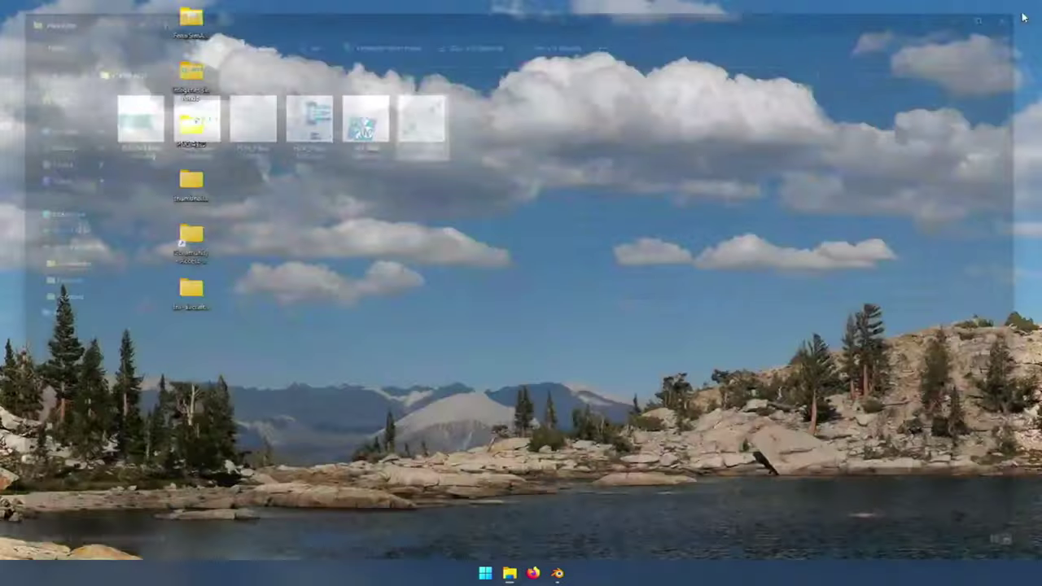
{"action": "left_click", "coordinate": [1028, 8]}
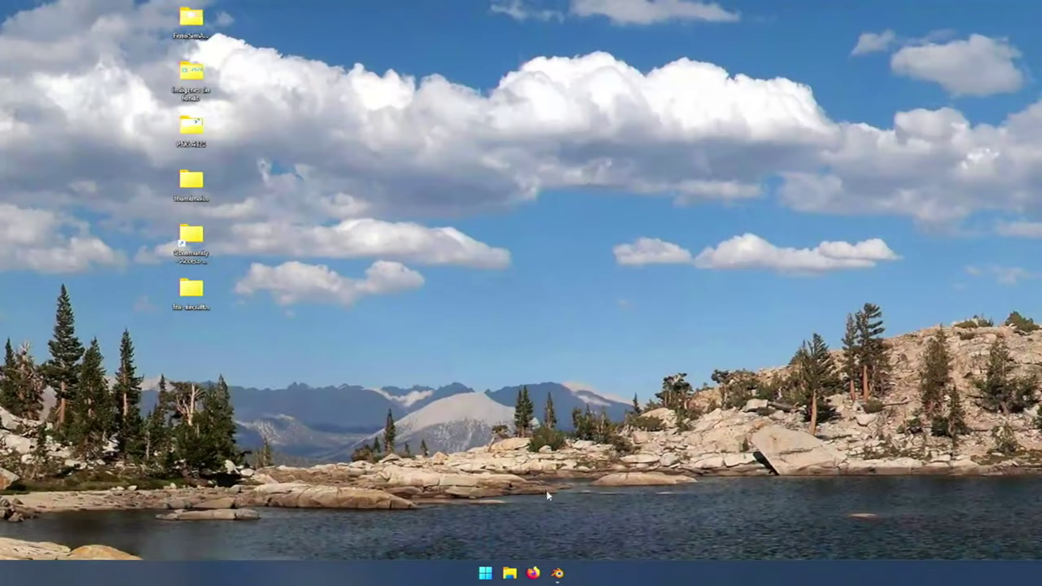
{"action": "left_click", "coordinate": [556, 573]}
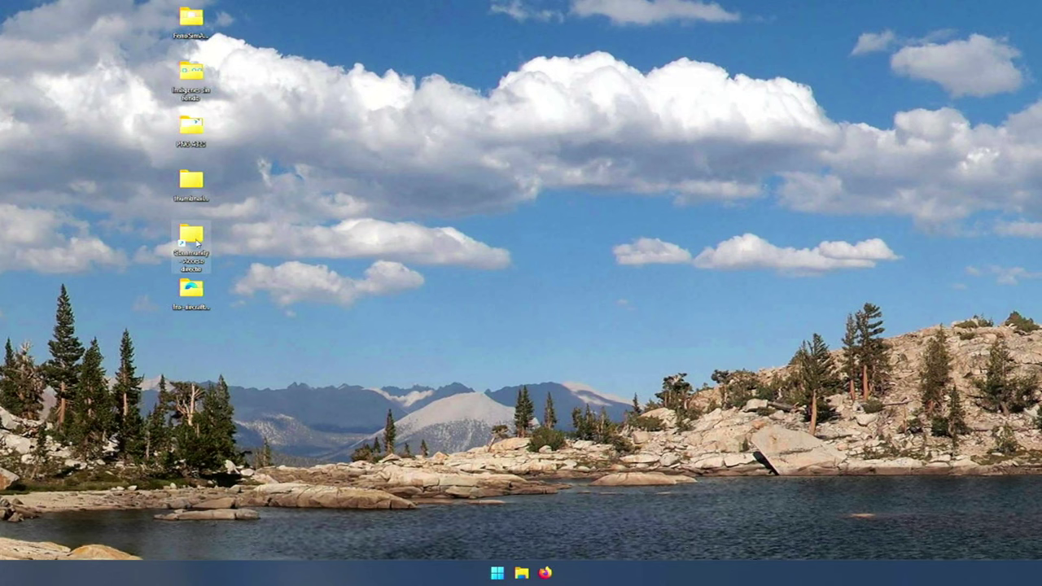
- Open the FenixSimA320-PaintKit-1.0.0 folder on the desktop, locate its fnx-aircraft-320-EXAMPLE123 subfolder and close the window
{"action": "left_click", "coordinate": [209, 321]}
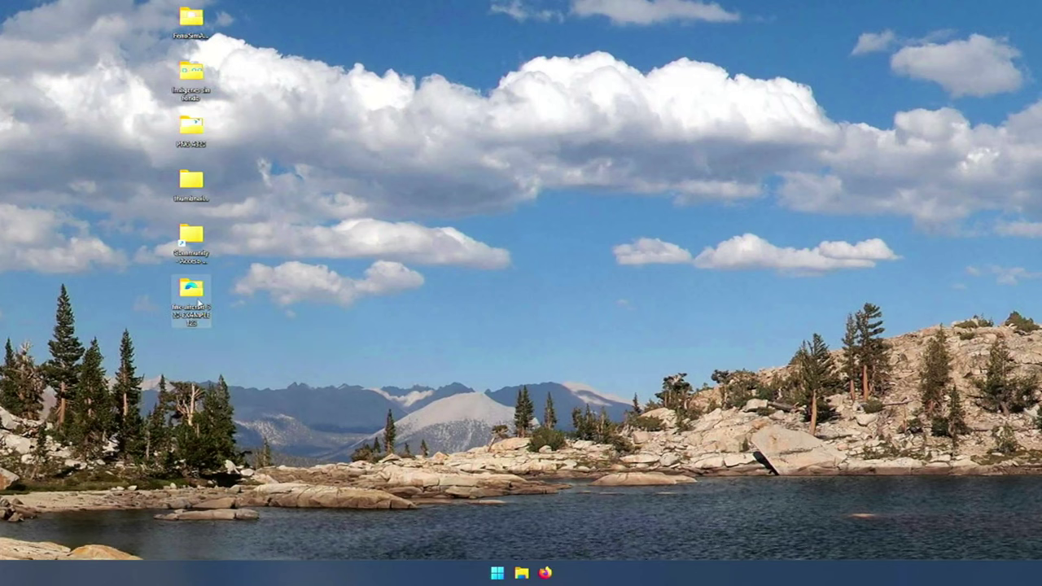
{"action": "left_click", "coordinate": [192, 18]}
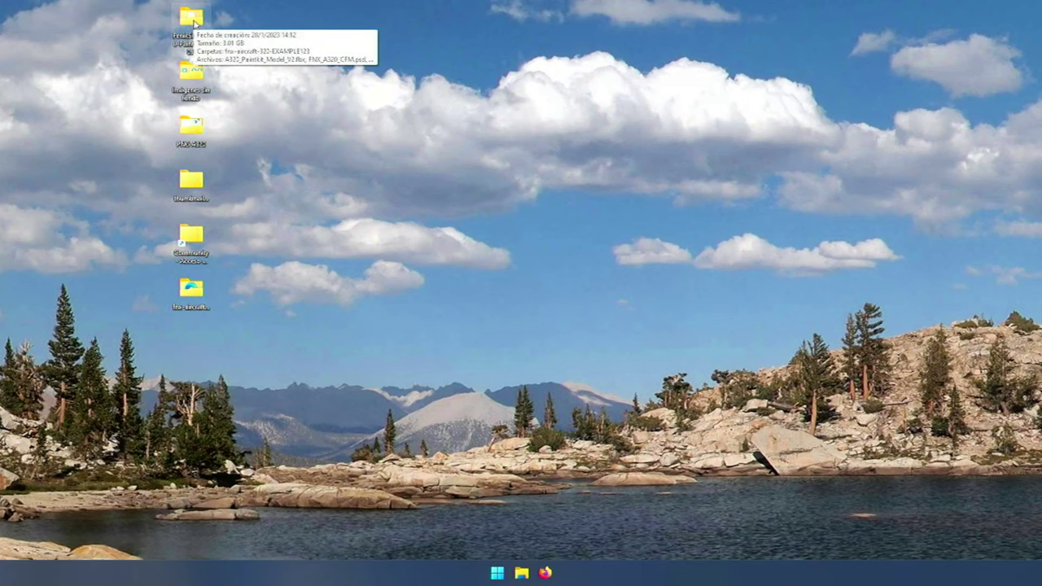
{"action": "double_click", "coordinate": [192, 18]}
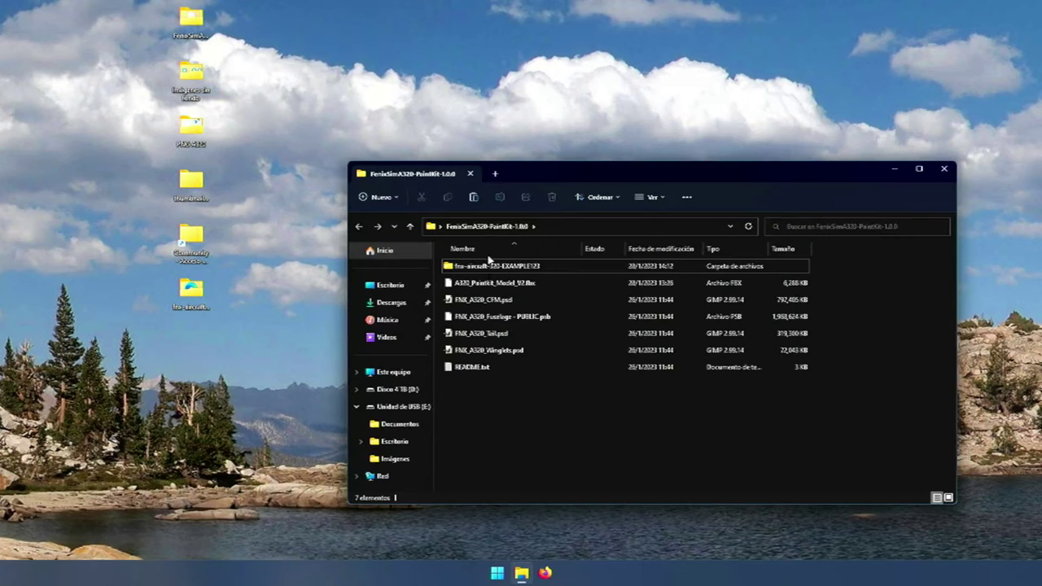
{"action": "left_click", "coordinate": [470, 268]}
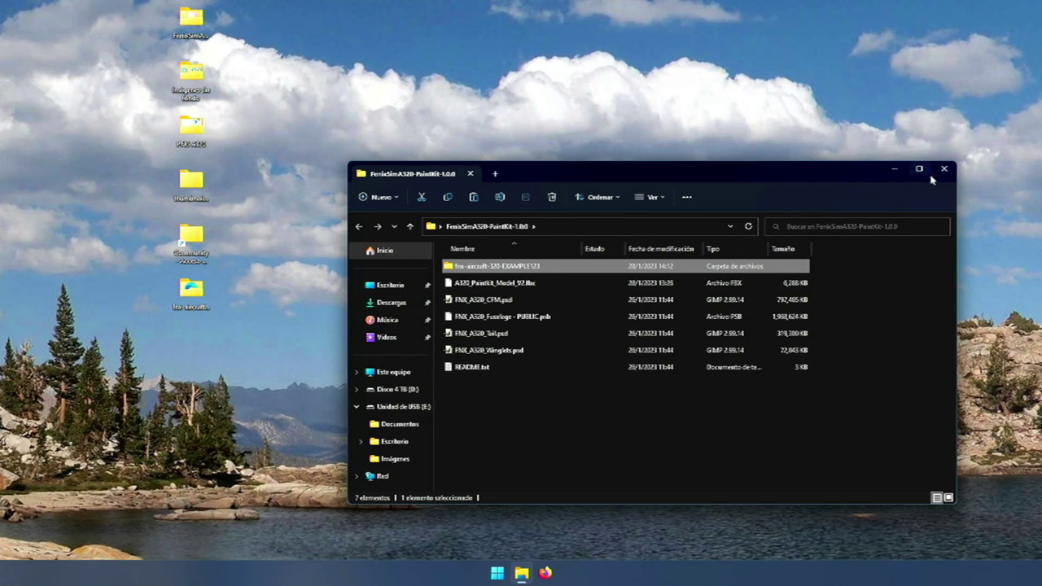
{"action": "mouse_move", "coordinate": [931, 177]}
{"action": "left_click", "coordinate": [943, 170]}
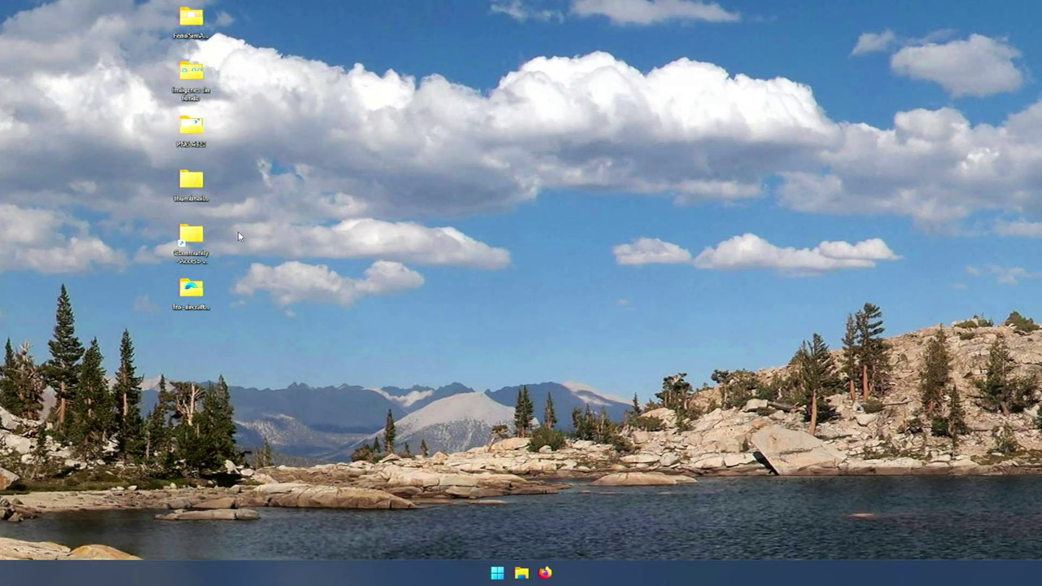
- Open the simulator's Community folder from its desktop shortcut and display the aircraft folders as very large icons
{"action": "double_click", "coordinate": [191, 236]}
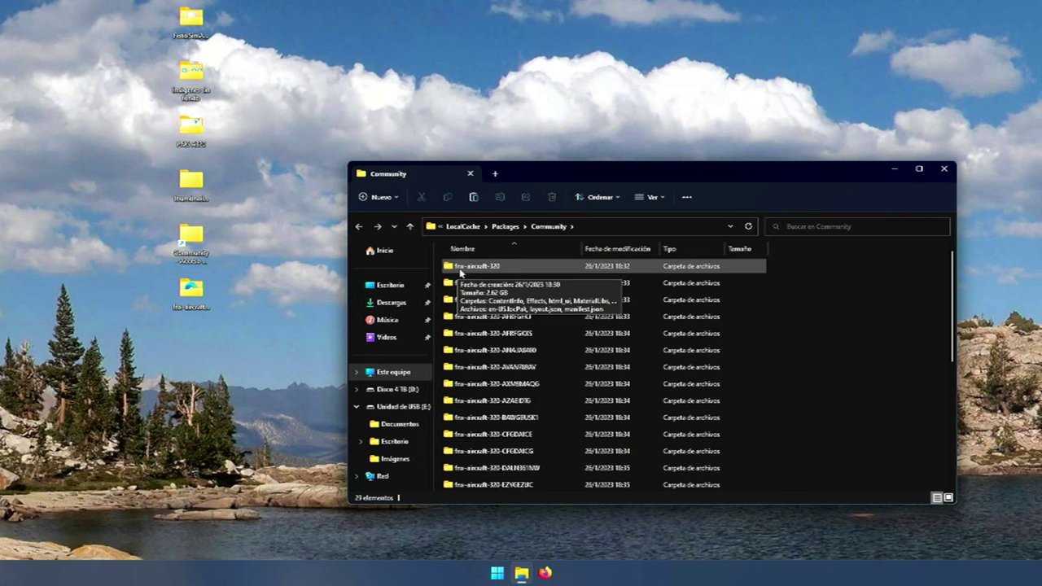
{"action": "left_click", "coordinate": [461, 275]}
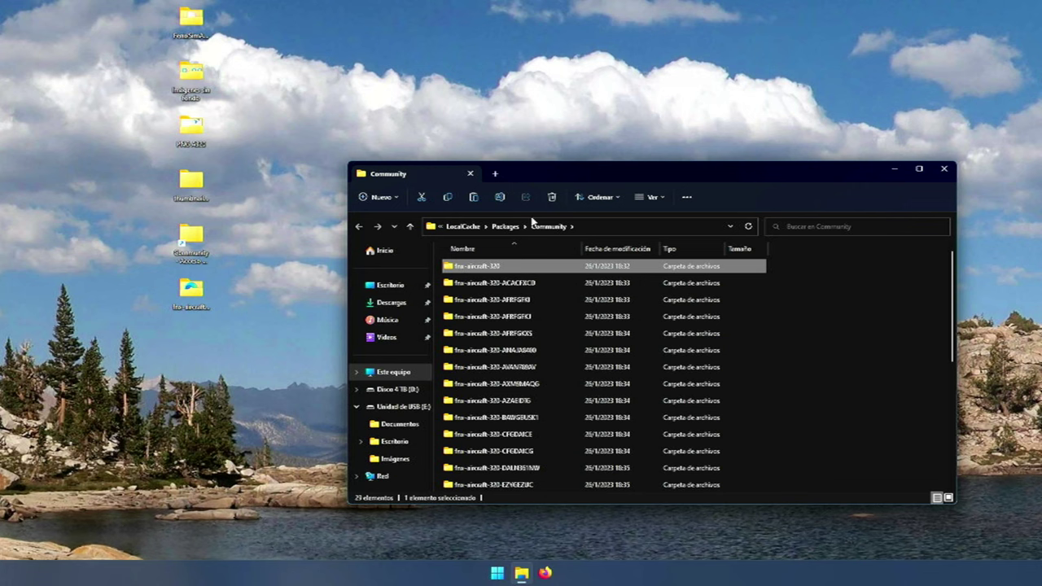
{"action": "left_click", "coordinate": [659, 197]}
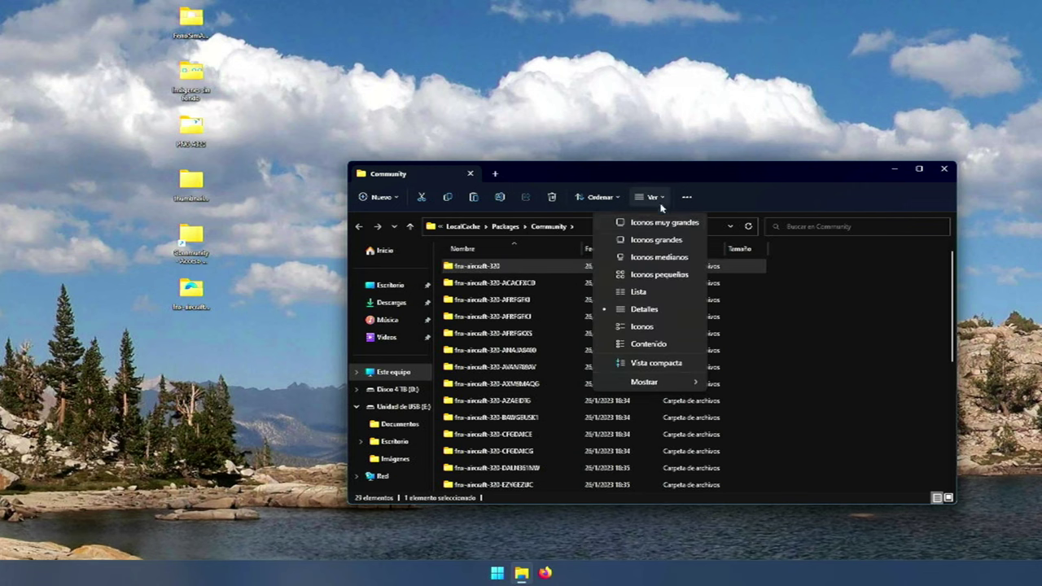
{"action": "left_click", "coordinate": [656, 214]}
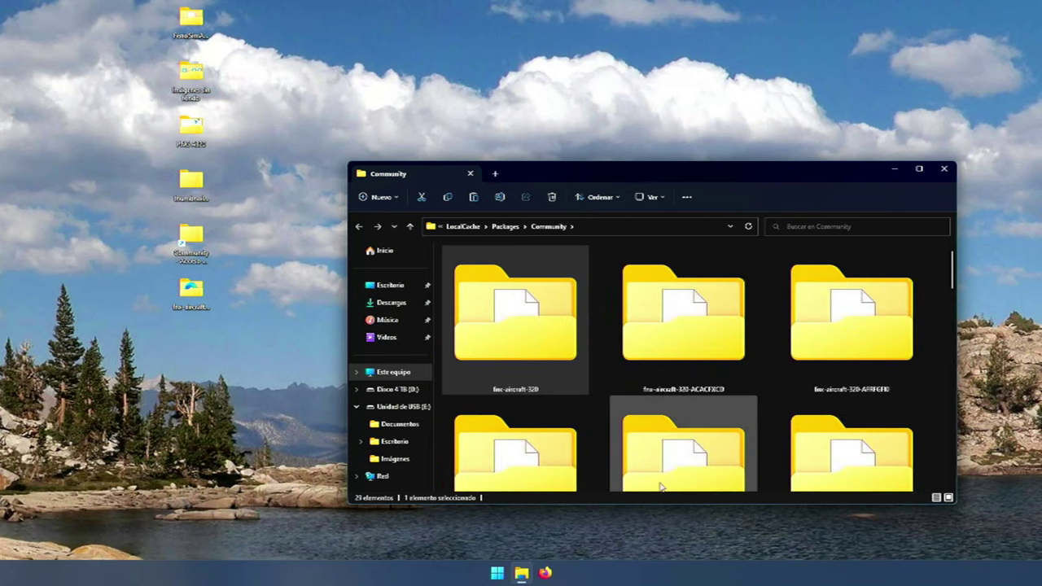
- Open the texture folder inside fnx-aircraft-320, SimObjects, Airplanes, FNX320 and maximize the window to inspect the original DDS texture files
{"action": "double_click", "coordinate": [513, 346]}
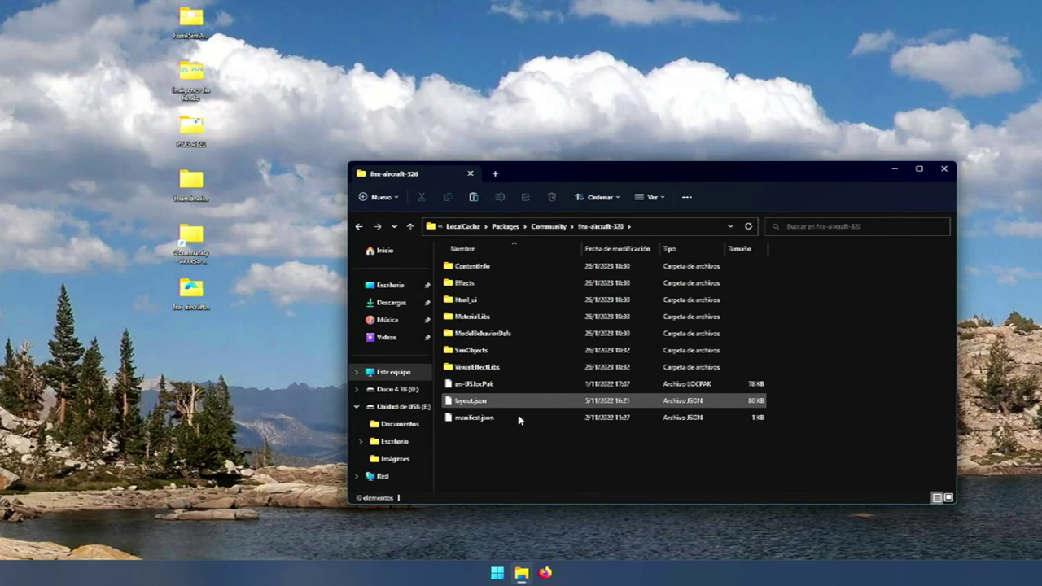
{"action": "double_click", "coordinate": [472, 351]}
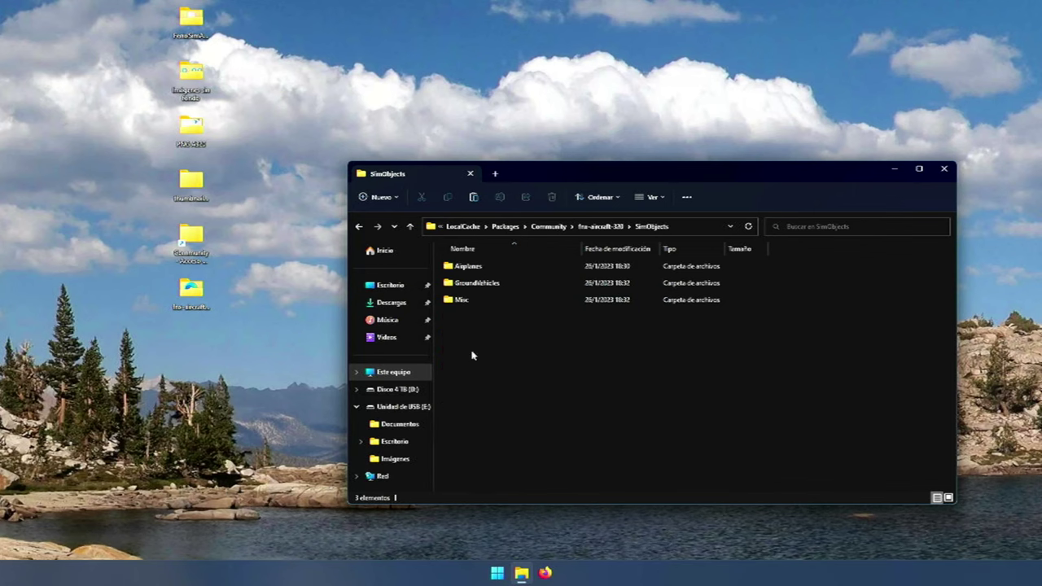
{"action": "double_click", "coordinate": [470, 266]}
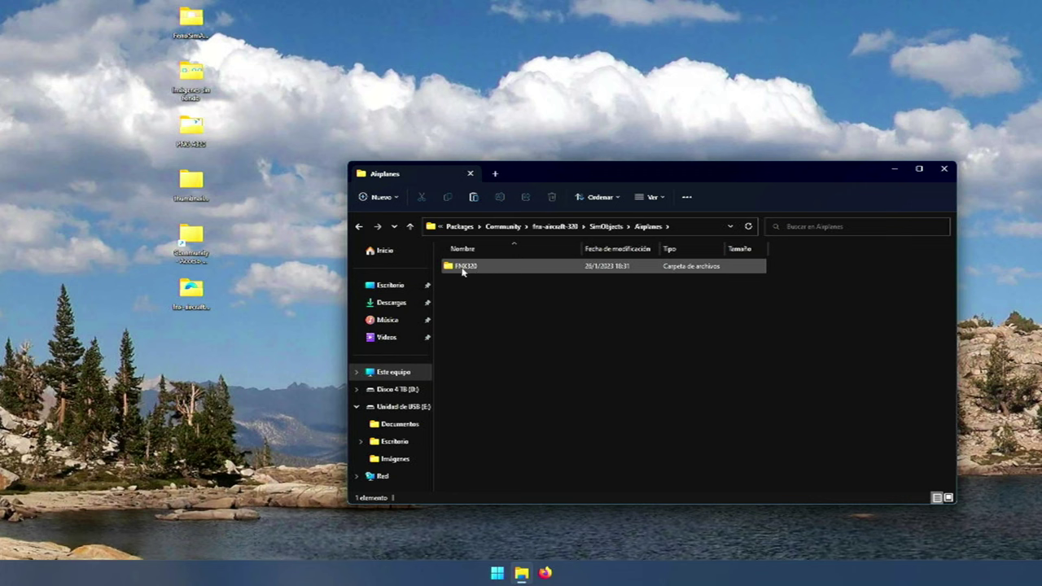
{"action": "left_click", "coordinate": [467, 270]}
{"action": "double_click", "coordinate": [467, 270]}
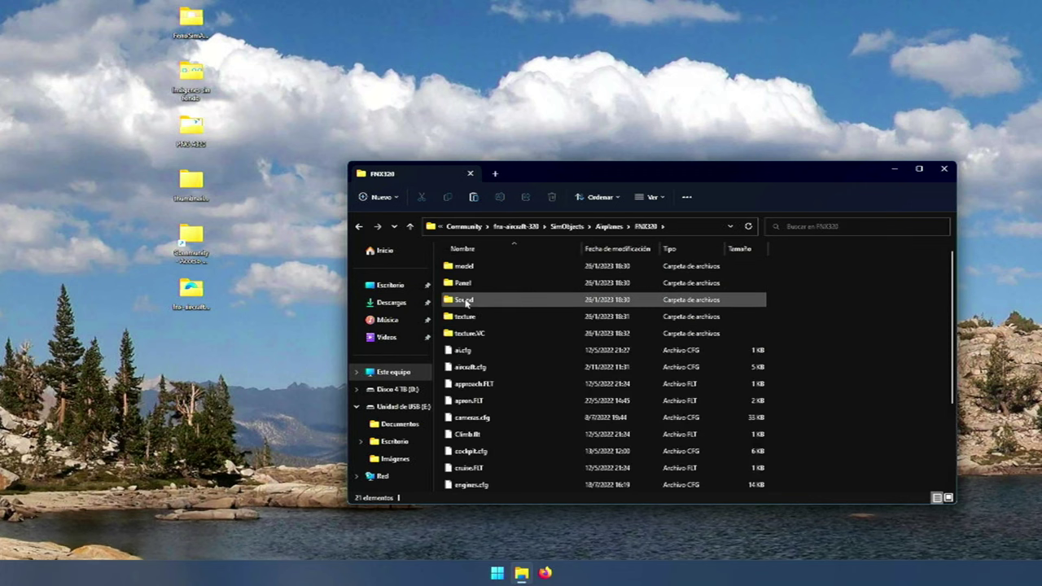
{"action": "double_click", "coordinate": [478, 317]}
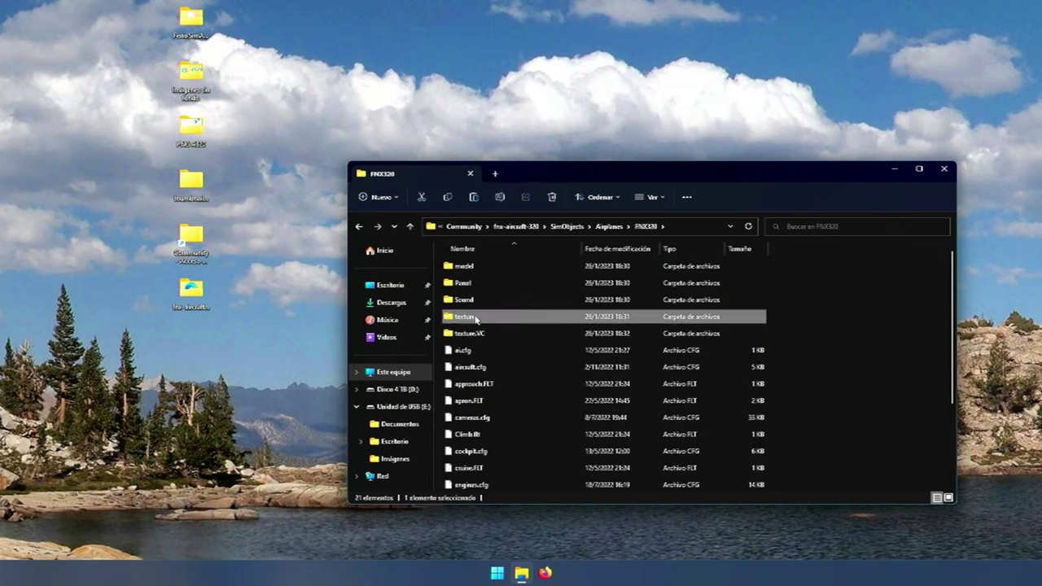
{"action": "left_click", "coordinate": [919, 168]}
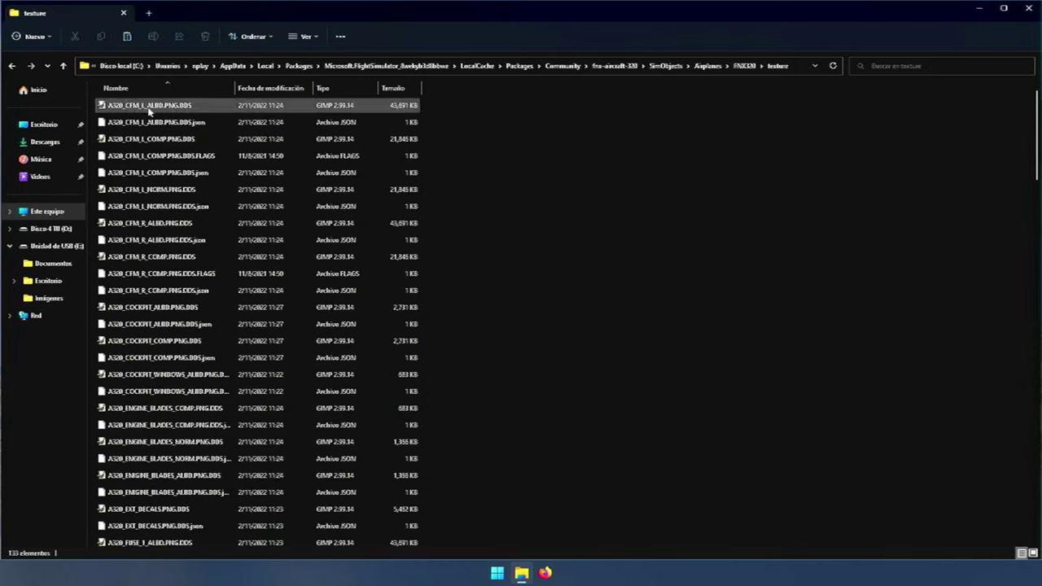
{"action": "mouse_move", "coordinate": [150, 111]}
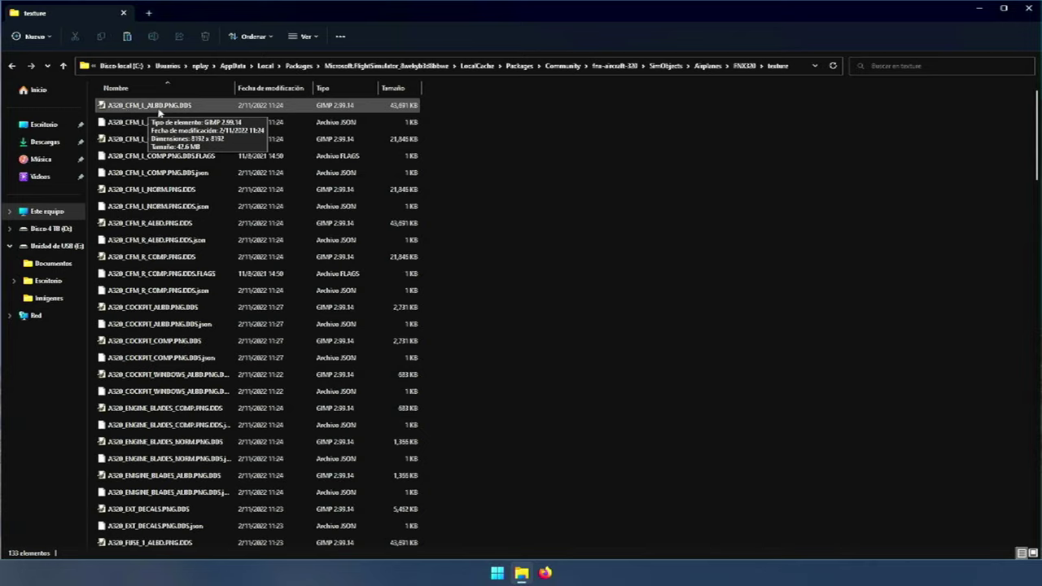
- Select A320_CFM_L_ALBD.PNG.DDS and A320_CFM_R_ALBD.PNG.DDS together with their matching .json files in the texture folder
{"action": "left_click", "coordinate": [146, 113]}
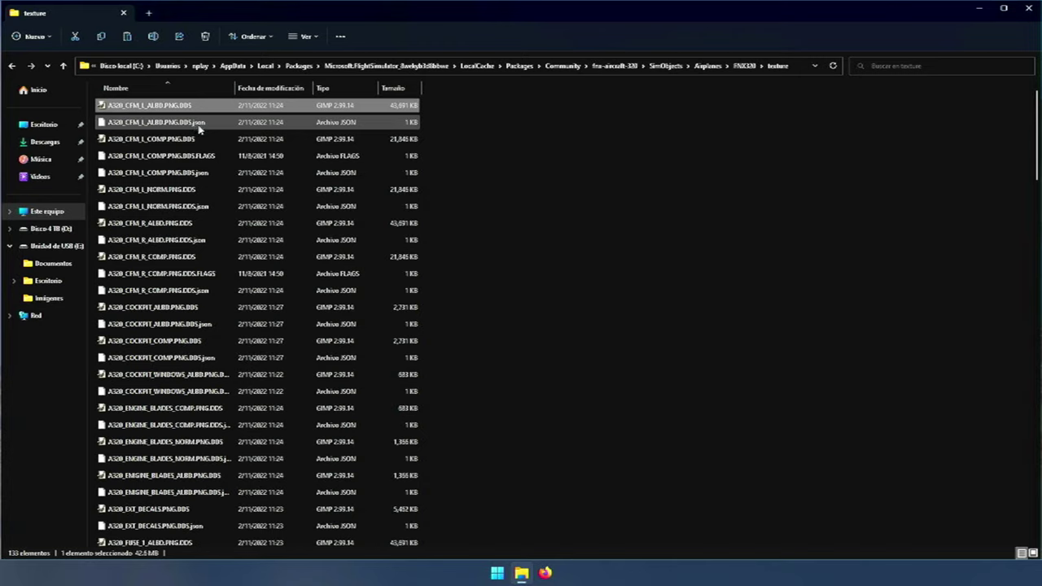
{"action": "left_click", "coordinate": [197, 126], "text": "ctrl"}
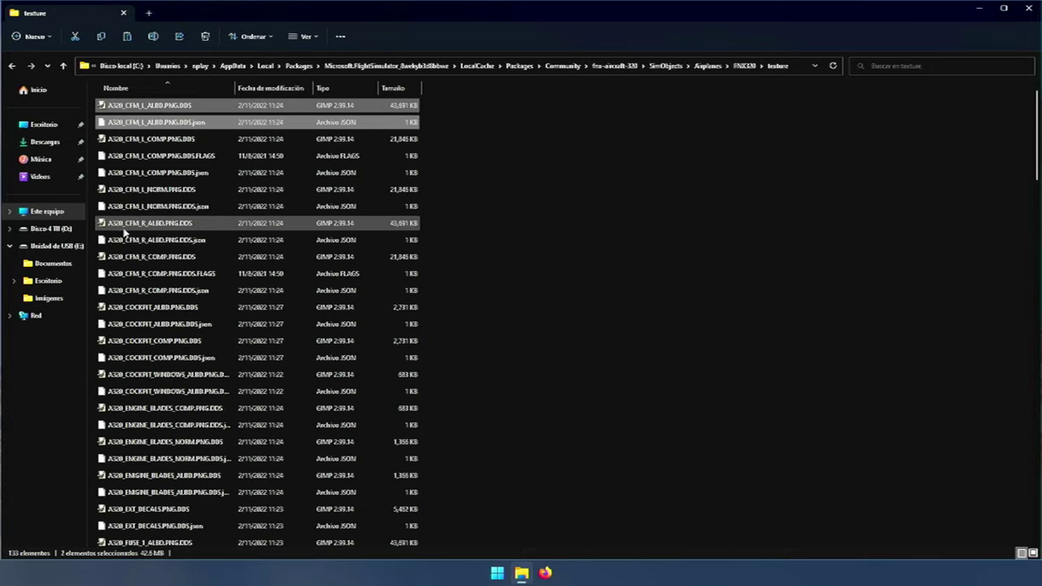
{"action": "left_click", "coordinate": [191, 224], "text": "ctrl"}
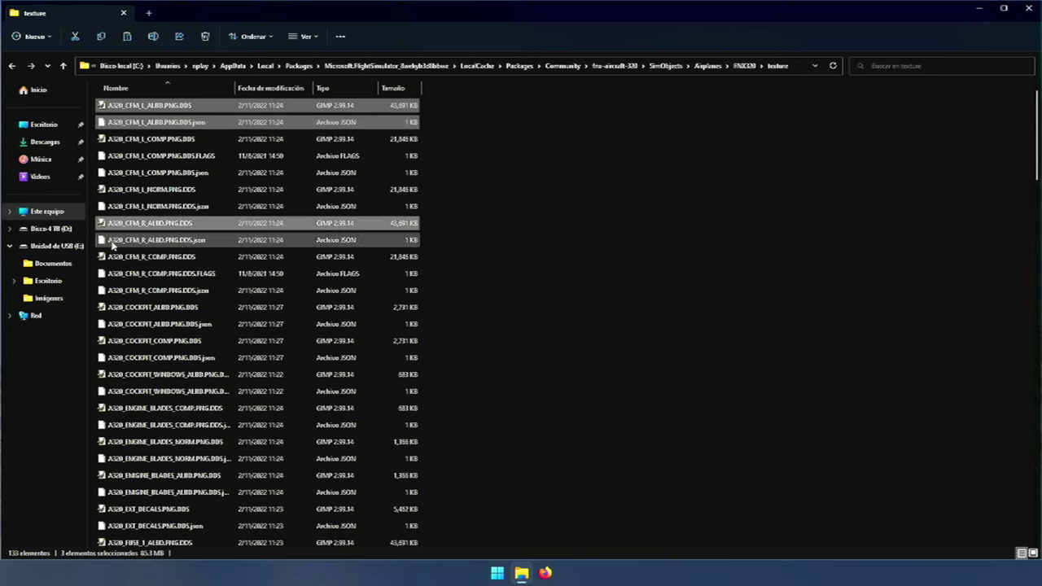
{"action": "left_click", "coordinate": [186, 242], "text": "ctrl"}
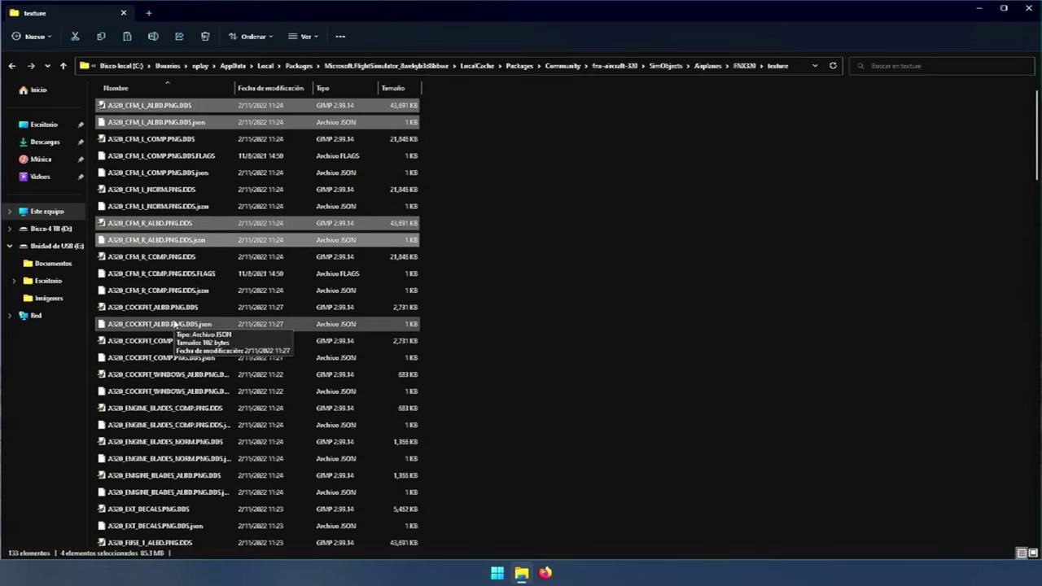
- Add the ALBD.PNG.DDS files of A320_FUSE_1, A320_FUSE_2 and A320_FUSE_3, each with its .json file, to the selection
{"action": "scroll", "coordinate": [173, 324], "scroll_direction": "down", "scroll_amount": 1}
{"action": "scroll", "coordinate": [173, 324], "scroll_direction": "down", "scroll_amount": 1}
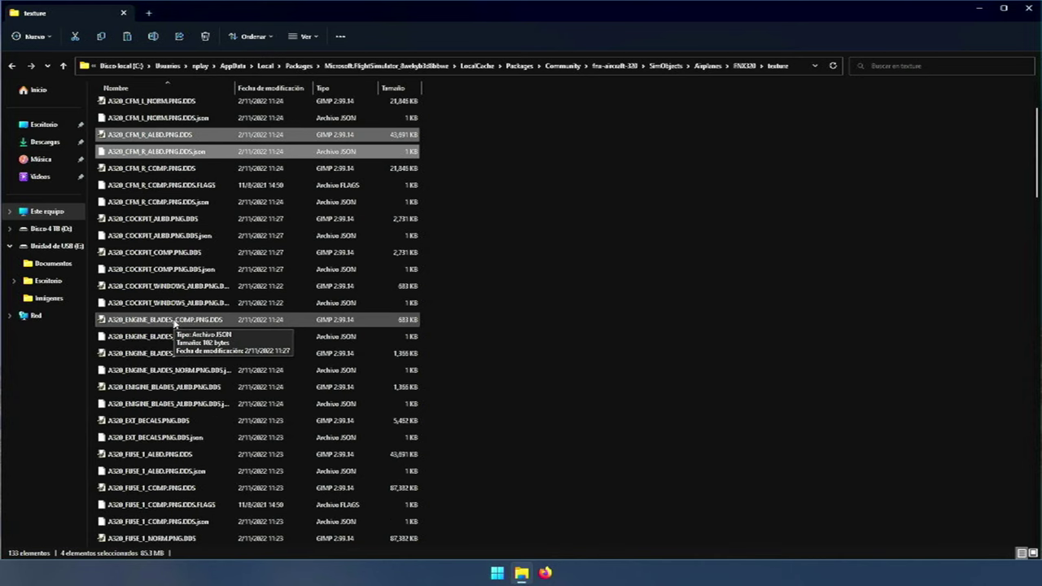
{"action": "scroll", "coordinate": [173, 324], "scroll_direction": "down", "scroll_amount": 1}
{"action": "scroll", "coordinate": [171, 325], "scroll_direction": "down", "scroll_amount": 1}
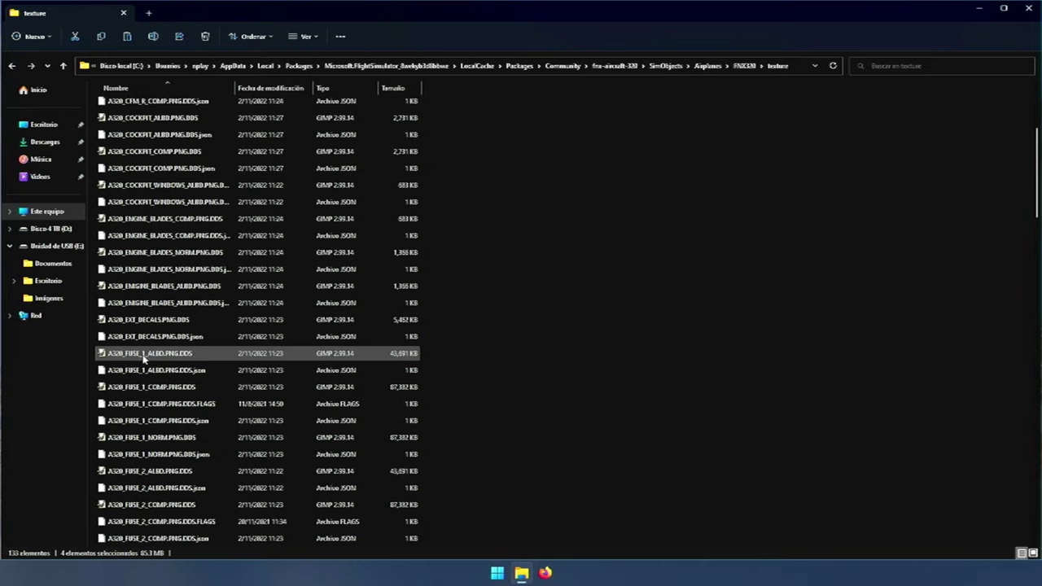
{"action": "left_click", "coordinate": [191, 358], "text": "ctrl"}
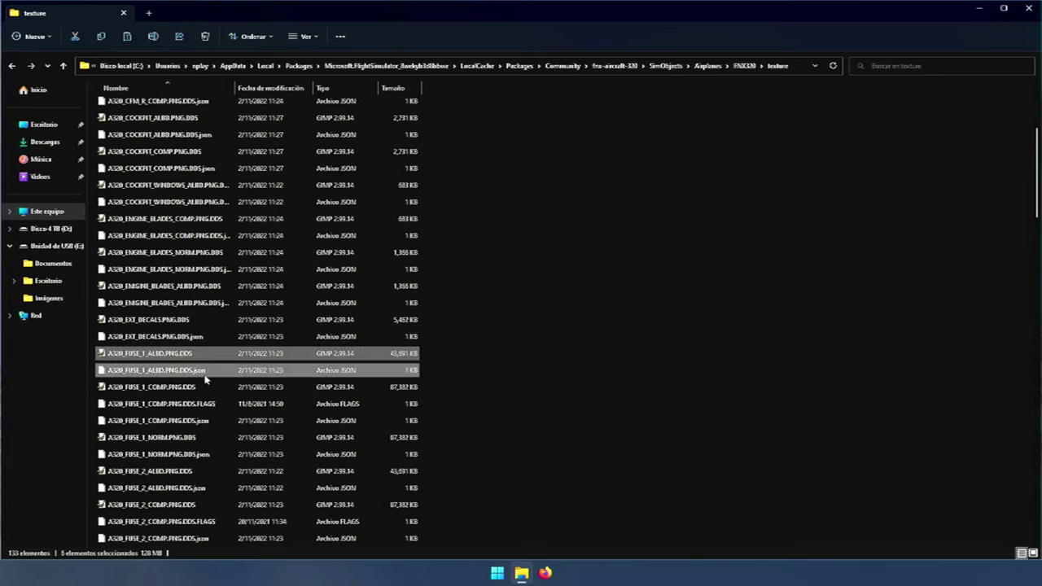
{"action": "left_click", "coordinate": [200, 372], "text": "ctrl"}
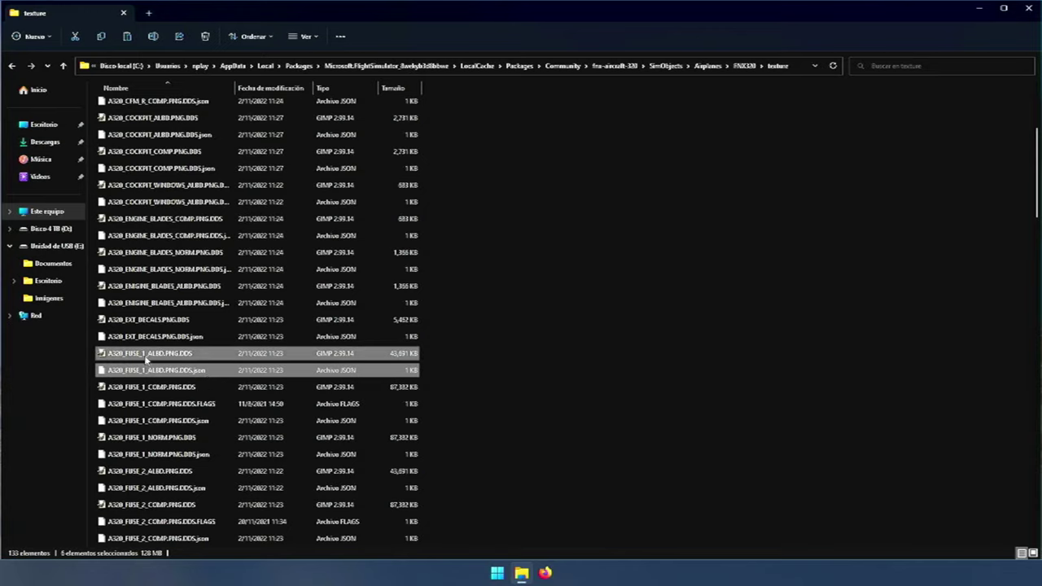
{"action": "scroll", "coordinate": [114, 382], "scroll_direction": "down", "scroll_amount": 2}
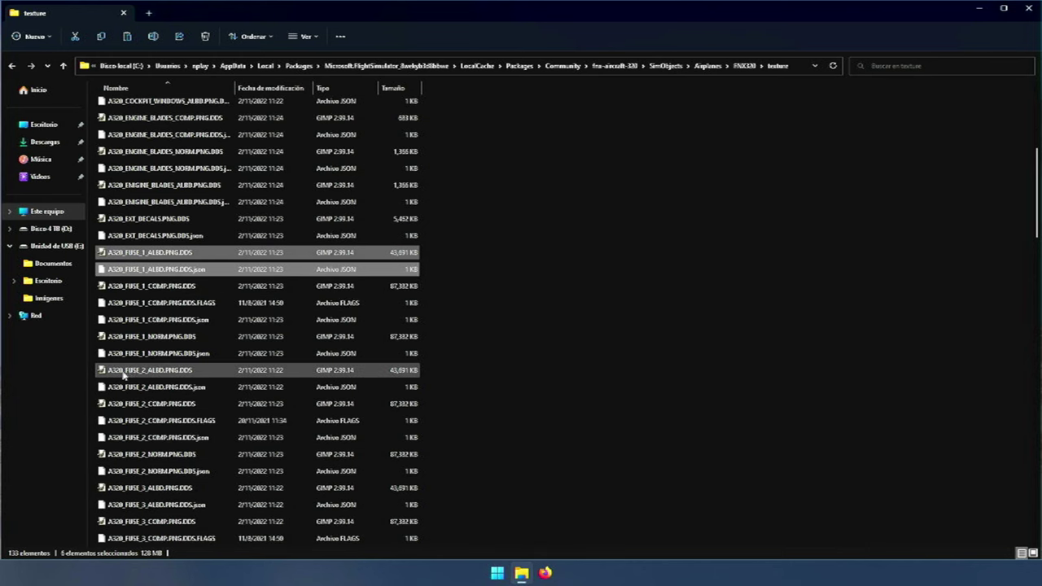
{"action": "left_click", "coordinate": [151, 373], "text": "ctrl"}
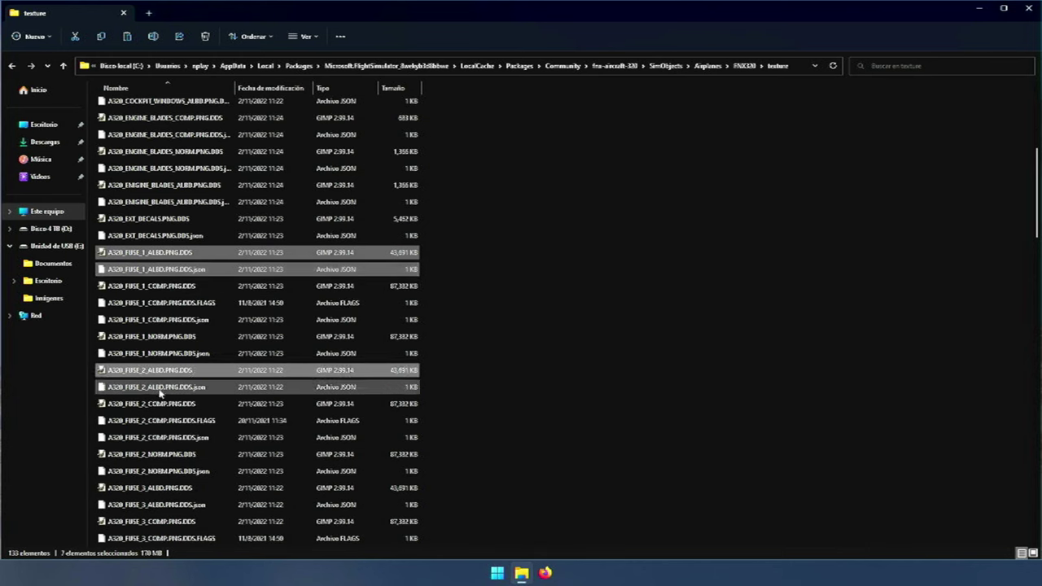
{"action": "left_click", "coordinate": [159, 389], "text": "ctrl"}
{"action": "scroll", "coordinate": [156, 391], "scroll_direction": "down", "scroll_amount": 1}
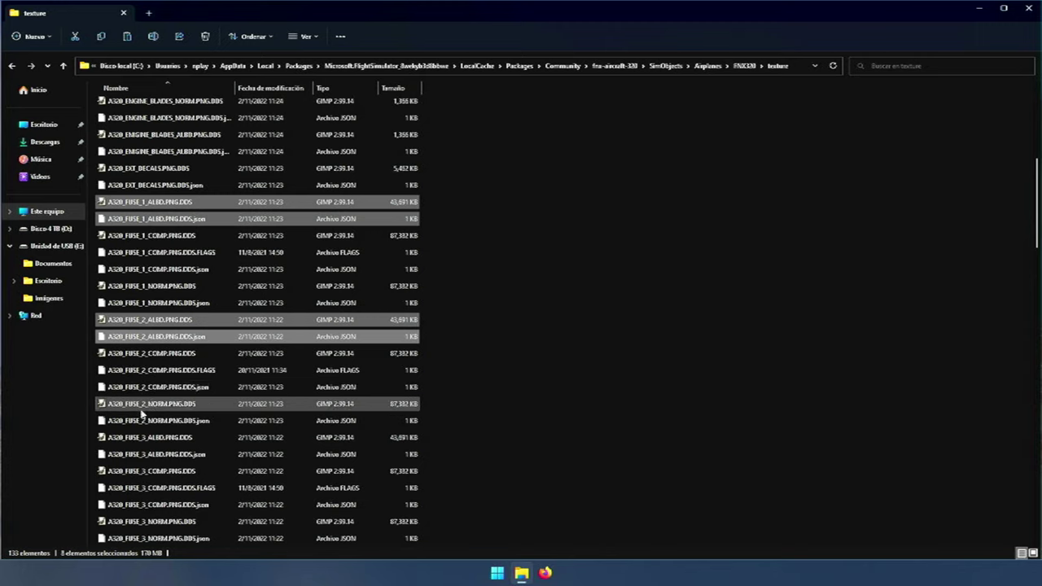
{"action": "left_click", "coordinate": [145, 438], "text": "ctrl"}
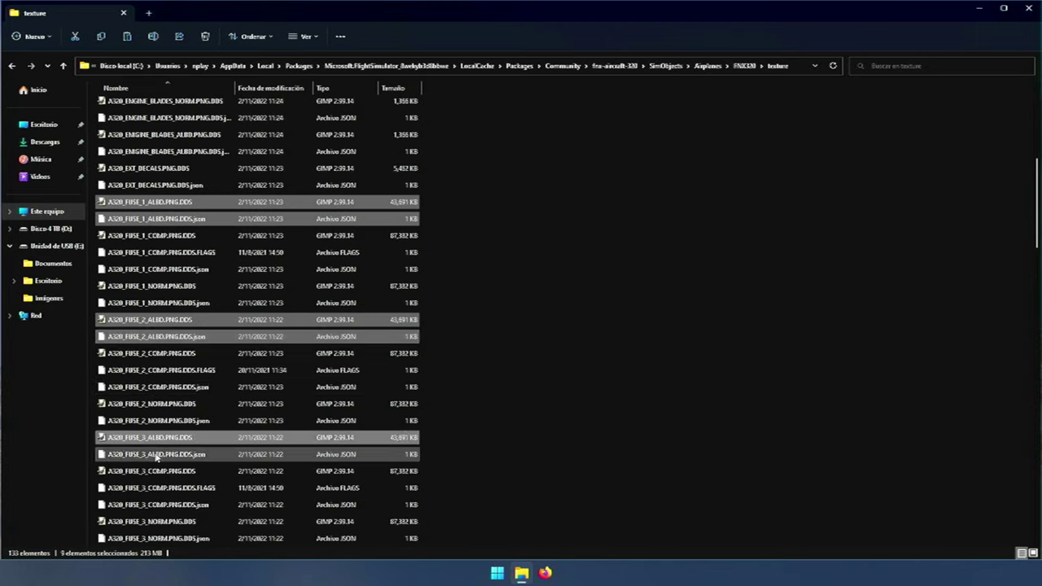
{"action": "left_click", "coordinate": [156, 456], "text": "ctrl"}
- Add A320_GEAR_ALBD.PNG.DDS and its .json file to the current selection
{"action": "scroll", "coordinate": [163, 443], "scroll_direction": "down", "scroll_amount": 1}
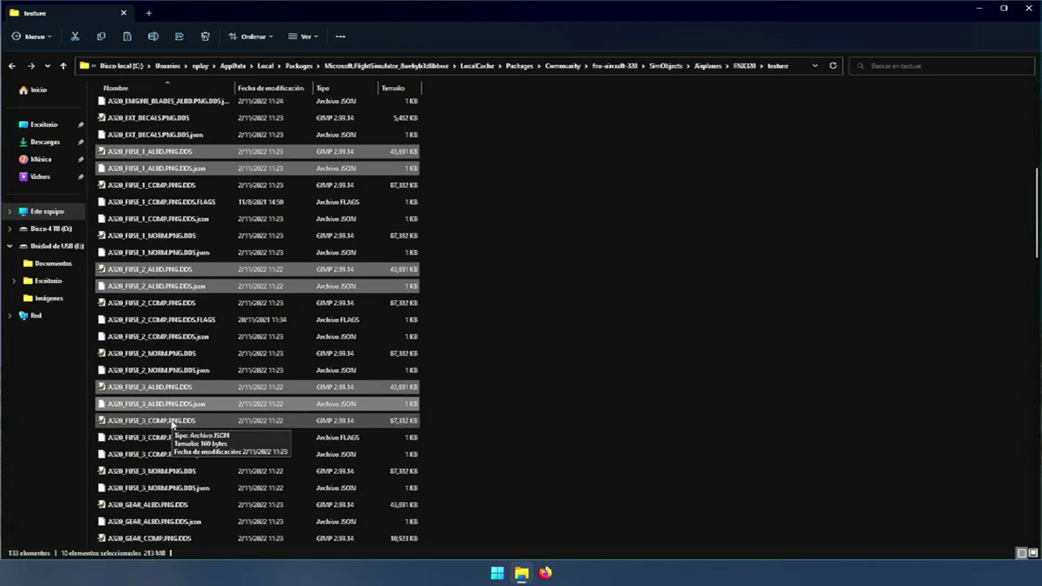
{"action": "scroll", "coordinate": [172, 425], "scroll_direction": "down", "scroll_amount": 1}
{"action": "scroll", "coordinate": [172, 425], "scroll_direction": "down", "scroll_amount": 1}
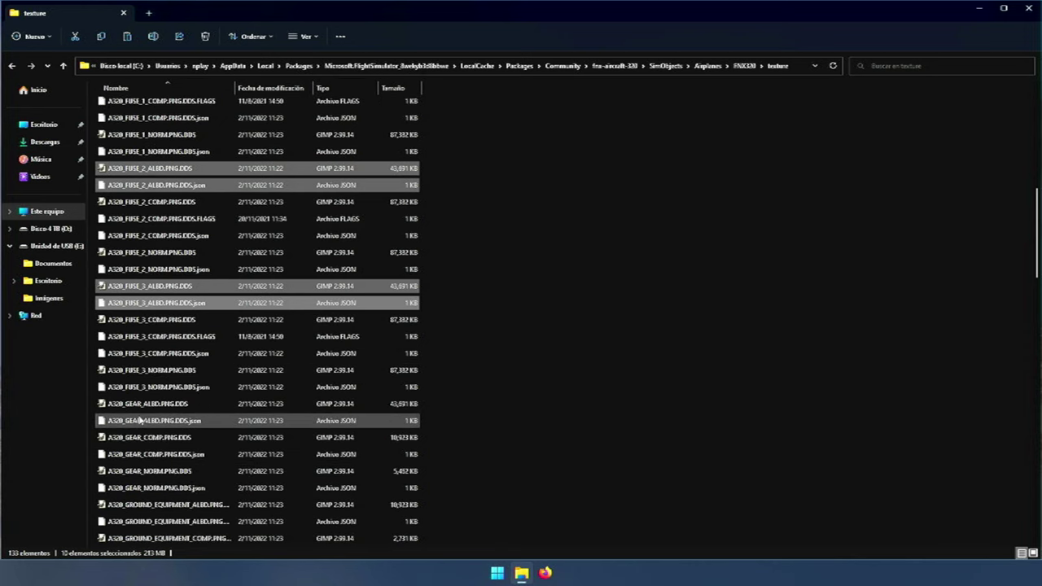
{"action": "left_click", "coordinate": [147, 407], "text": "ctrl"}
{"action": "left_click", "coordinate": [159, 423], "text": "ctrl"}
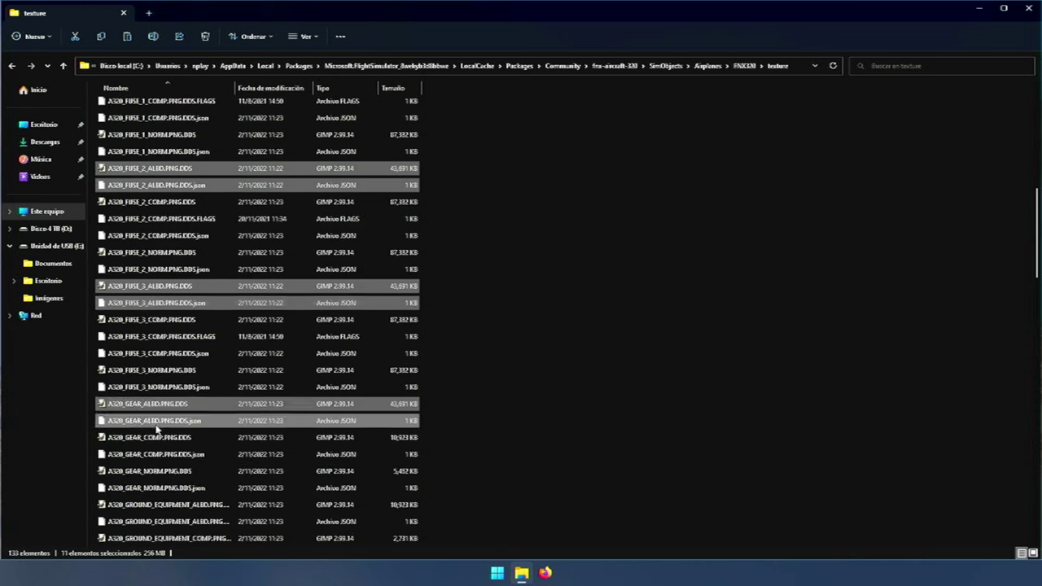
- Extend the selection with A320_TAIL_ALBD.PNG.DDS and its .json file
{"action": "scroll", "coordinate": [159, 476], "scroll_direction": "down", "scroll_amount": 4}
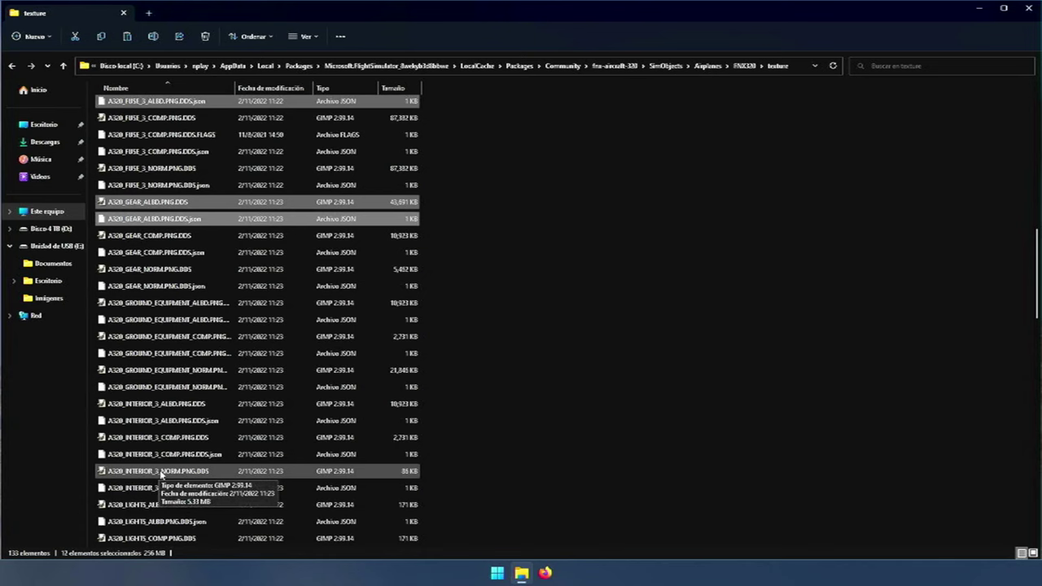
{"action": "scroll", "coordinate": [160, 474], "scroll_direction": "down", "scroll_amount": 4}
{"action": "scroll", "coordinate": [161, 474], "scroll_direction": "down", "scroll_amount": 3}
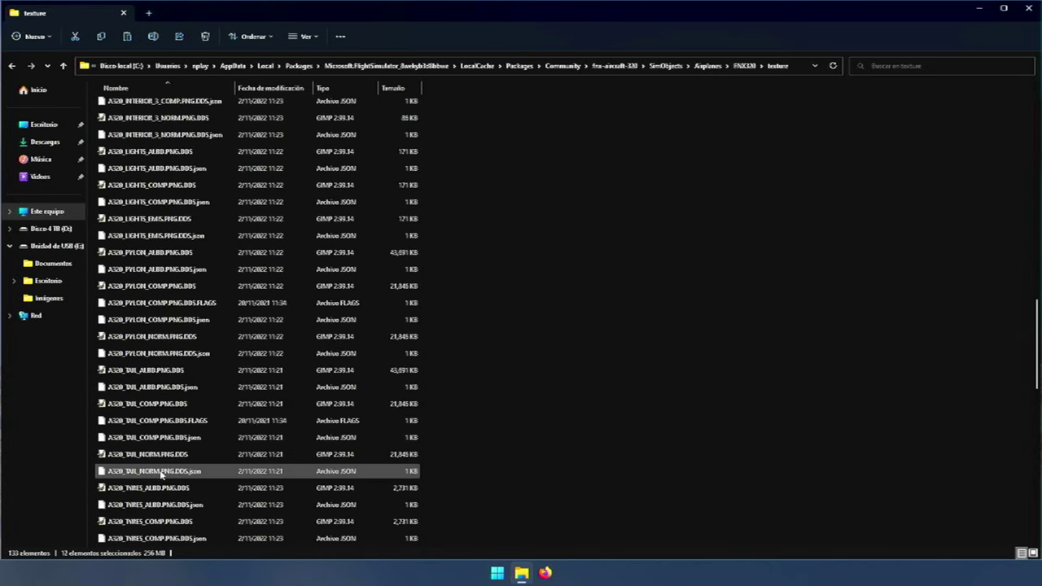
{"action": "left_click", "coordinate": [138, 370], "text": "ctrl"}
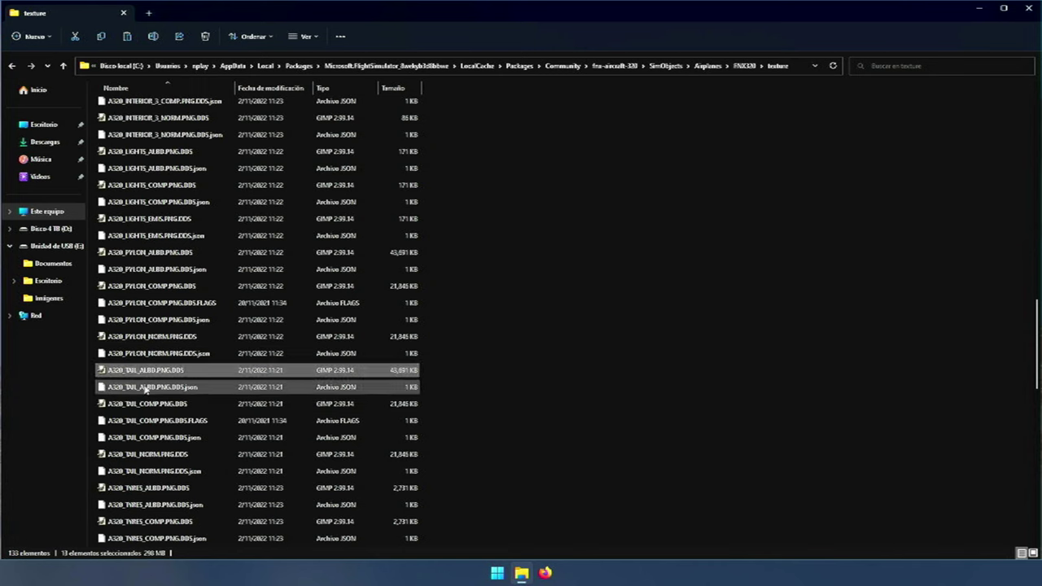
{"action": "left_click", "coordinate": [136, 387], "text": "ctrl"}
- Include A320_WINGLETS_ALBD.PNG.DDS and its .json file in the multiple selection
{"action": "scroll", "coordinate": [161, 487], "scroll_direction": "down", "scroll_amount": 6}
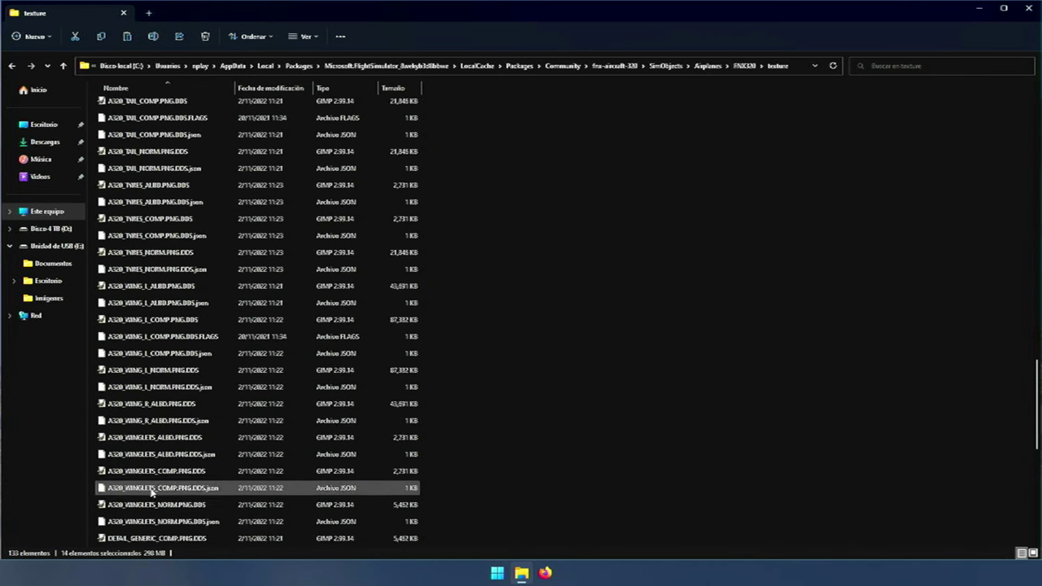
{"action": "left_click", "coordinate": [135, 438], "text": "ctrl"}
{"action": "left_click", "coordinate": [145, 455], "text": "ctrl"}
{"action": "scroll", "coordinate": [145, 459], "scroll_direction": "down", "scroll_amount": 8}
{"action": "left_click", "coordinate": [145, 454], "text": "ctrl"}
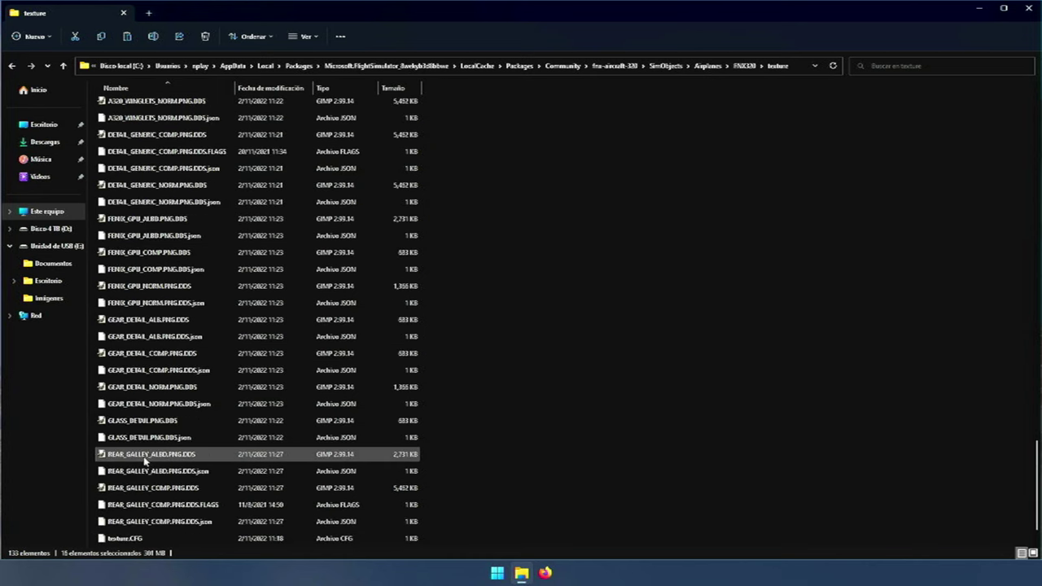
- Add thumbnail.JPG and thumbnail_small.JPG at the end of the file list to the selection
{"action": "scroll", "coordinate": [123, 480], "scroll_direction": "down", "scroll_amount": 1}
{"action": "left_click", "coordinate": [116, 539], "text": "ctrl"}
{"action": "left_click", "coordinate": [121, 523], "text": "ctrl"}
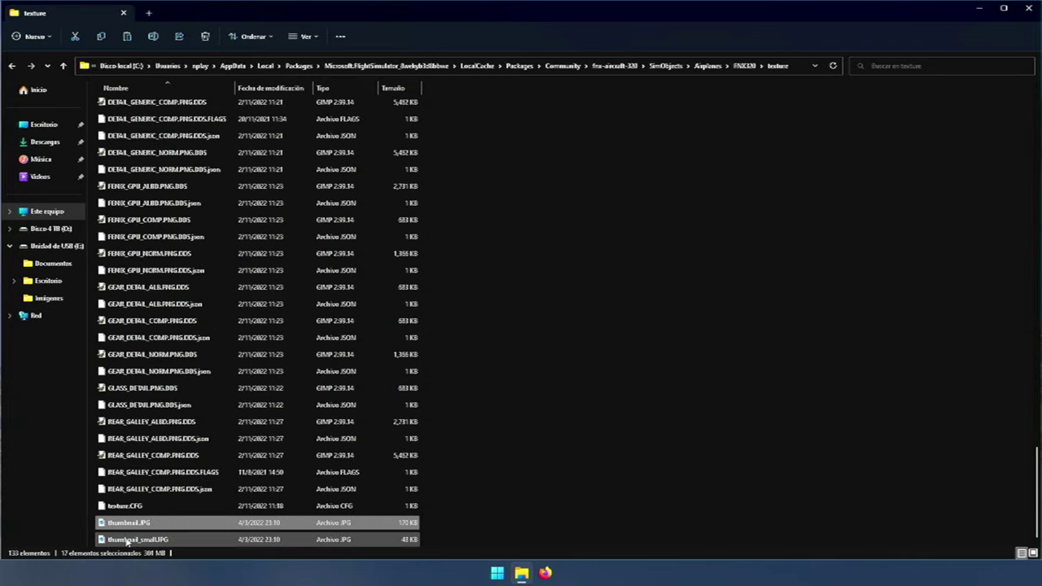
{"action": "left_click", "coordinate": [251, 441], "text": "ctrl"}
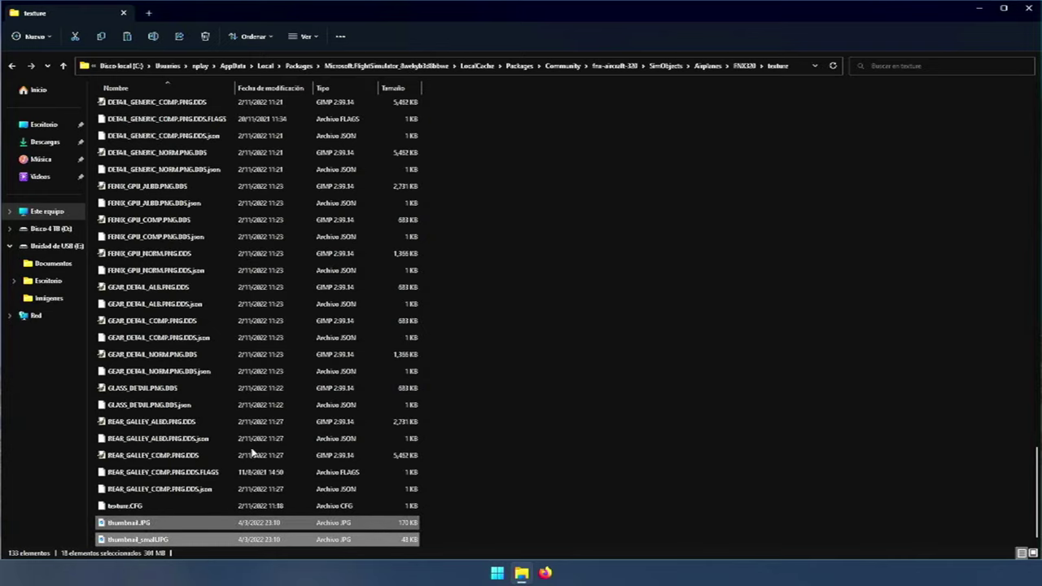
- Copy all the selected texture and thumbnail files and minimize the texture folder window
{"action": "right_click", "coordinate": [127, 527]}
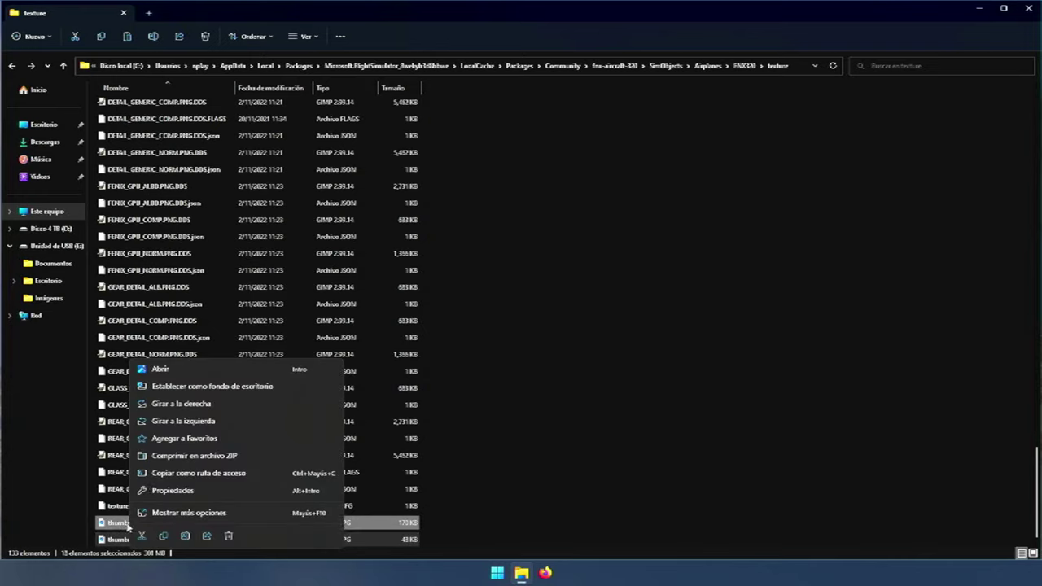
{"action": "key", "text": "Escape"}
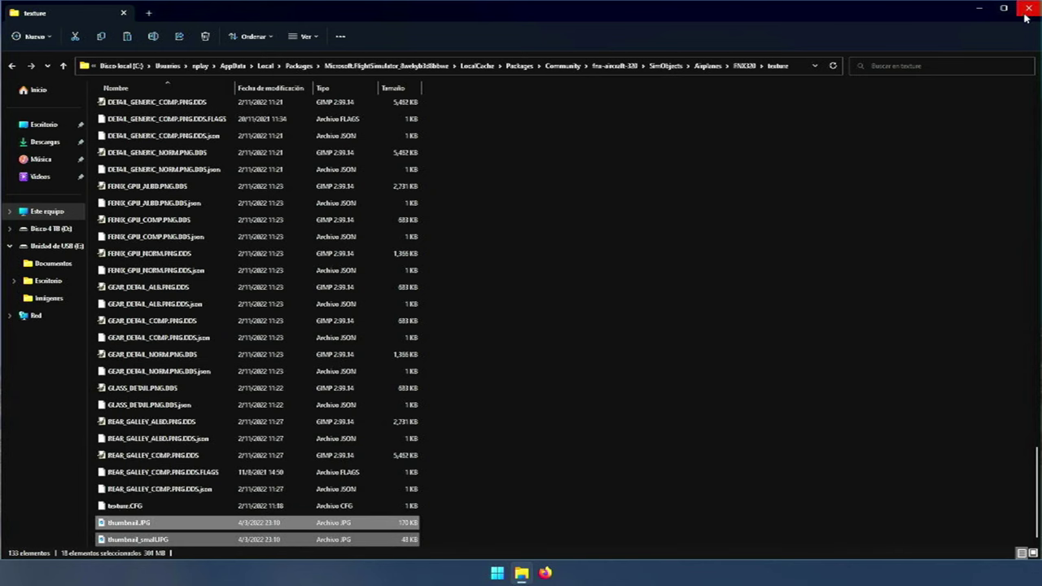
{"action": "left_click", "coordinate": [977, 10]}
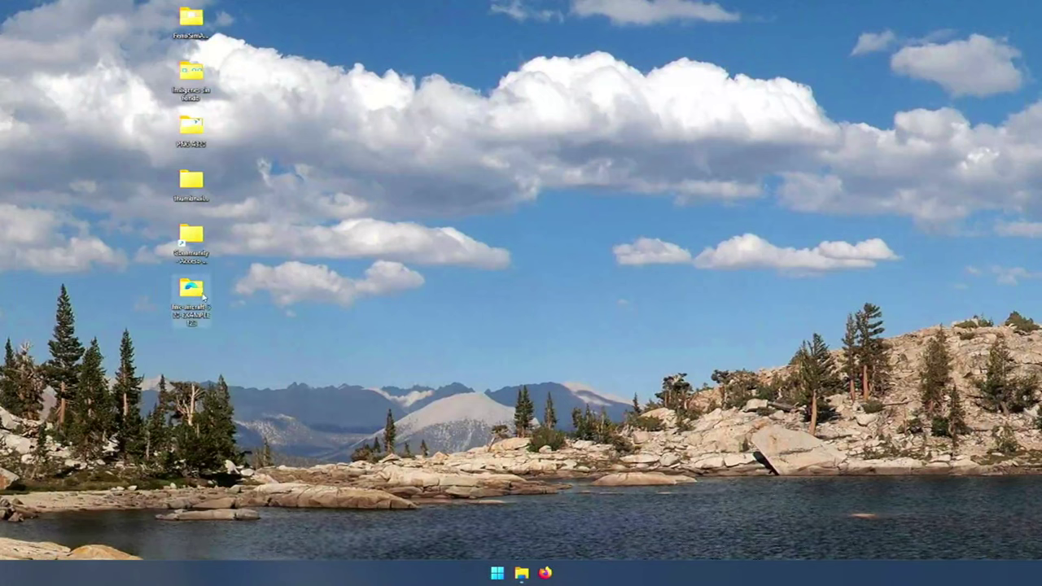
- Open the TEXTURE.EXAMPLE123 folder inside the desktop folder fnx-aircraft-320-EXAMPLE123, under SimObjects, Airplanes and FNX320_EXAMPLE123
{"action": "mouse_move", "coordinate": [191, 292]}
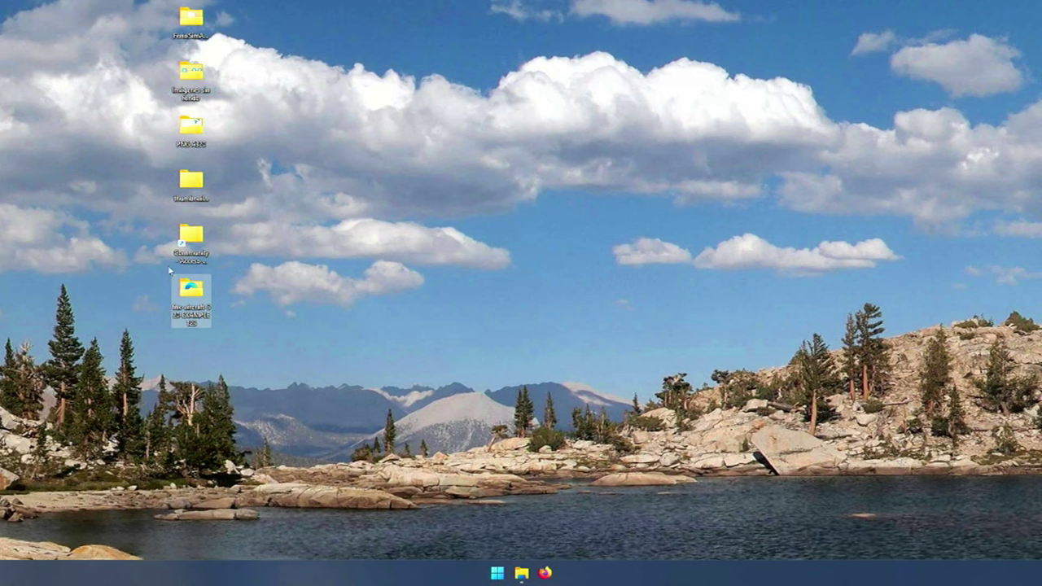
{"action": "mouse_move", "coordinate": [191, 322]}
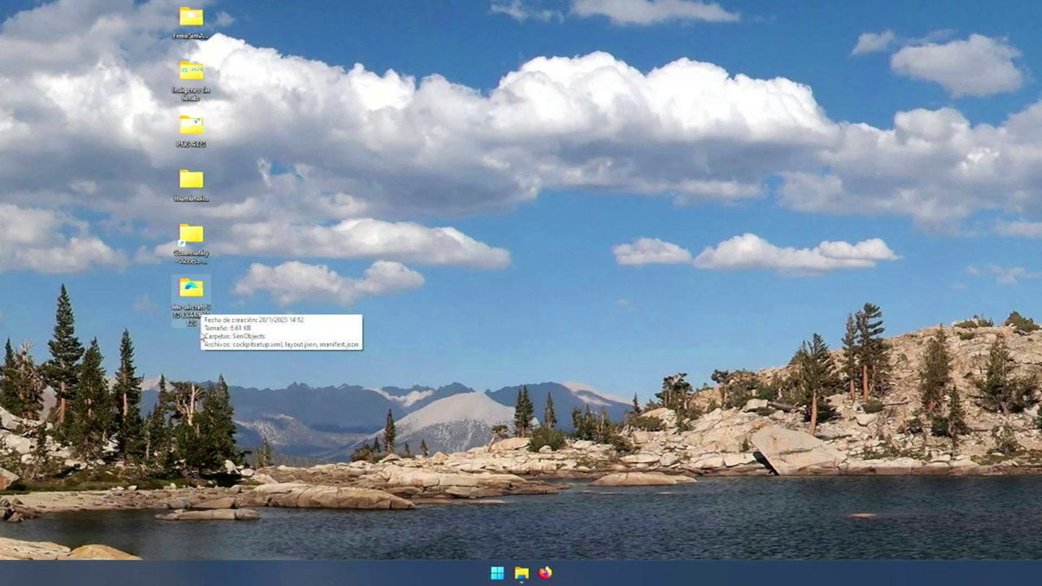
{"action": "double_click", "coordinate": [185, 307]}
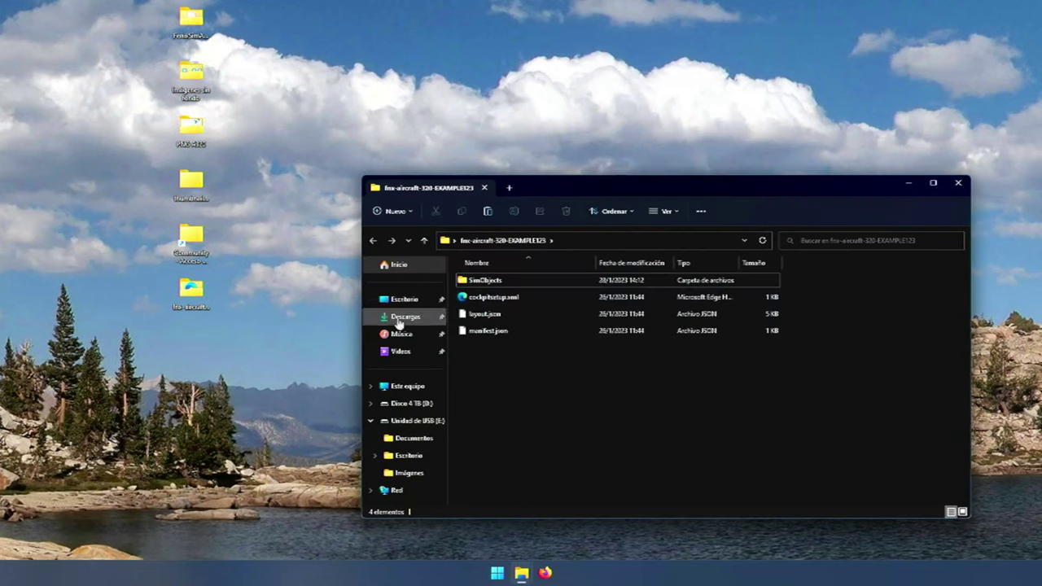
{"action": "double_click", "coordinate": [472, 281]}
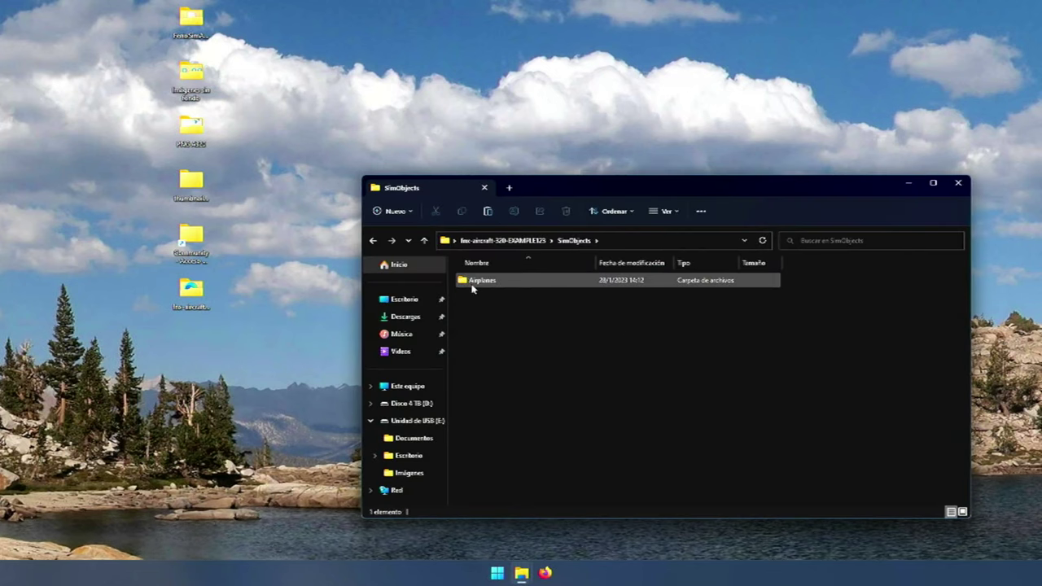
{"action": "double_click", "coordinate": [474, 282]}
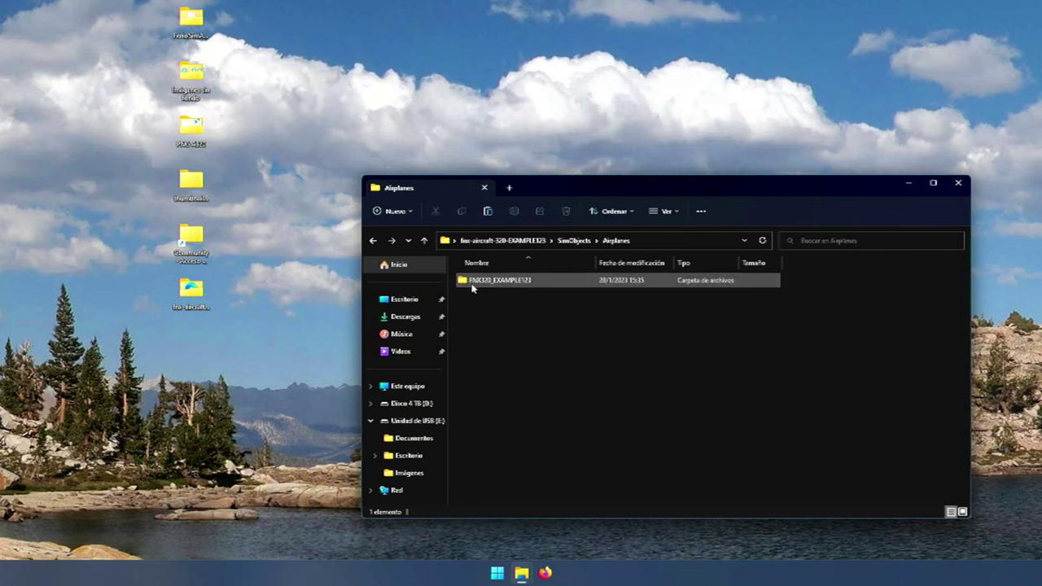
{"action": "double_click", "coordinate": [524, 281]}
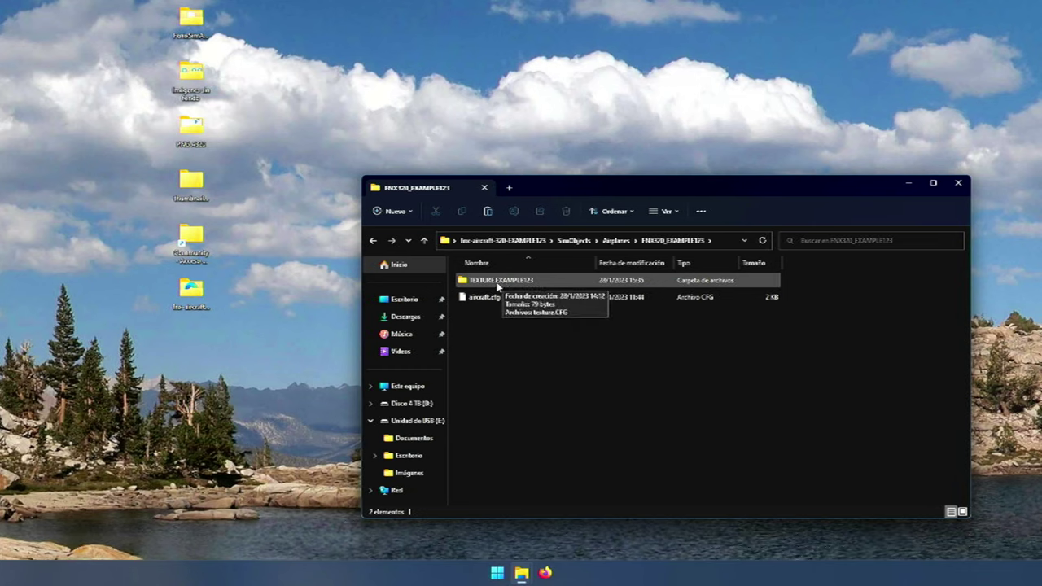
{"action": "double_click", "coordinate": [503, 282]}
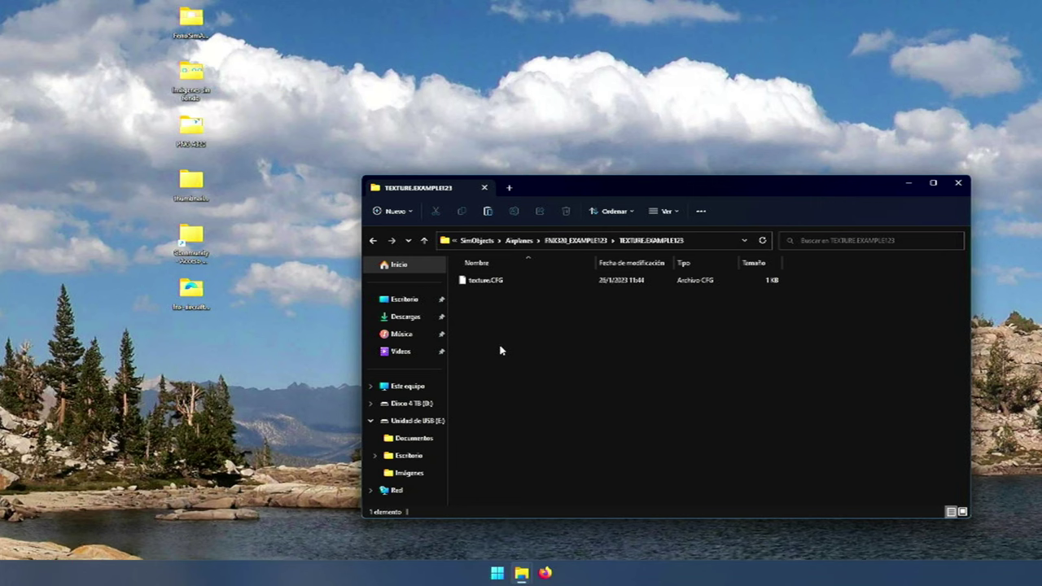
- Paste the copied texture and thumbnail files into TEXTURE.EXAMPLE123 and close its window
{"action": "key", "text": "ctrl+v"}
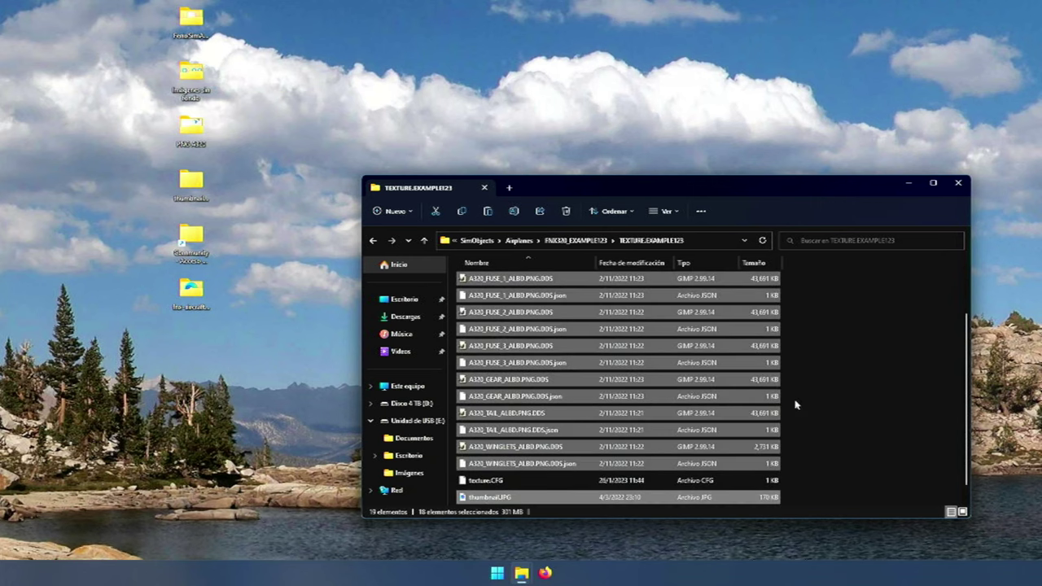
{"action": "left_click", "coordinate": [844, 395]}
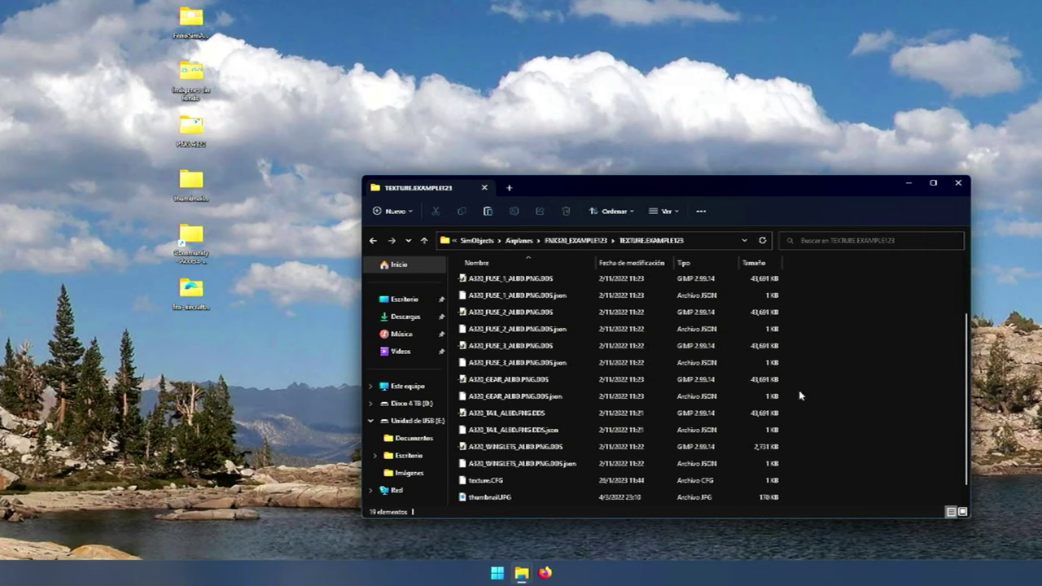
{"action": "left_click", "coordinate": [961, 187]}
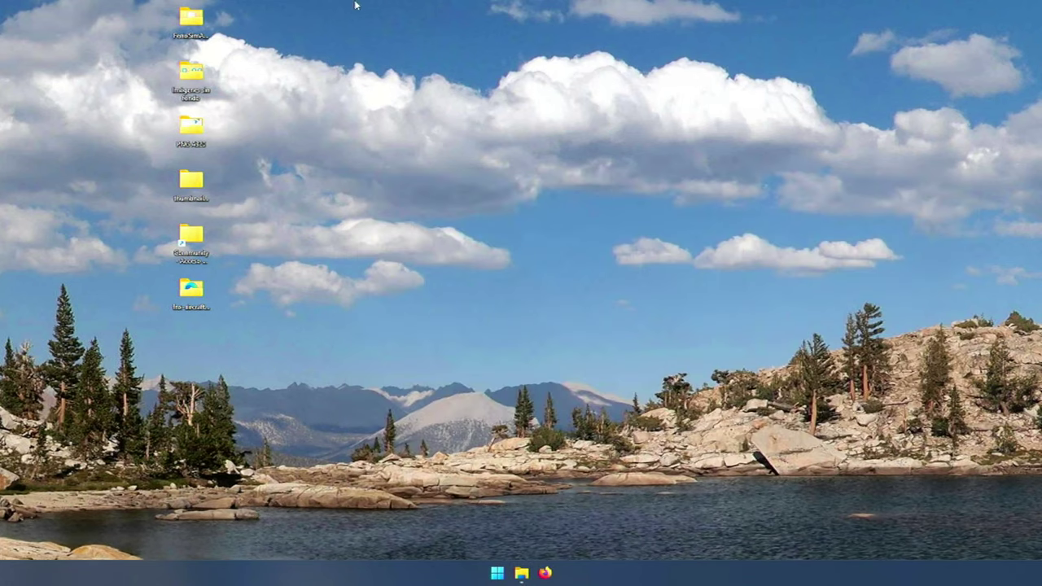
- Open the FenixSimA320-PaintKit-1.0.0 folder on the desktop
{"action": "left_click", "coordinate": [176, 30]}
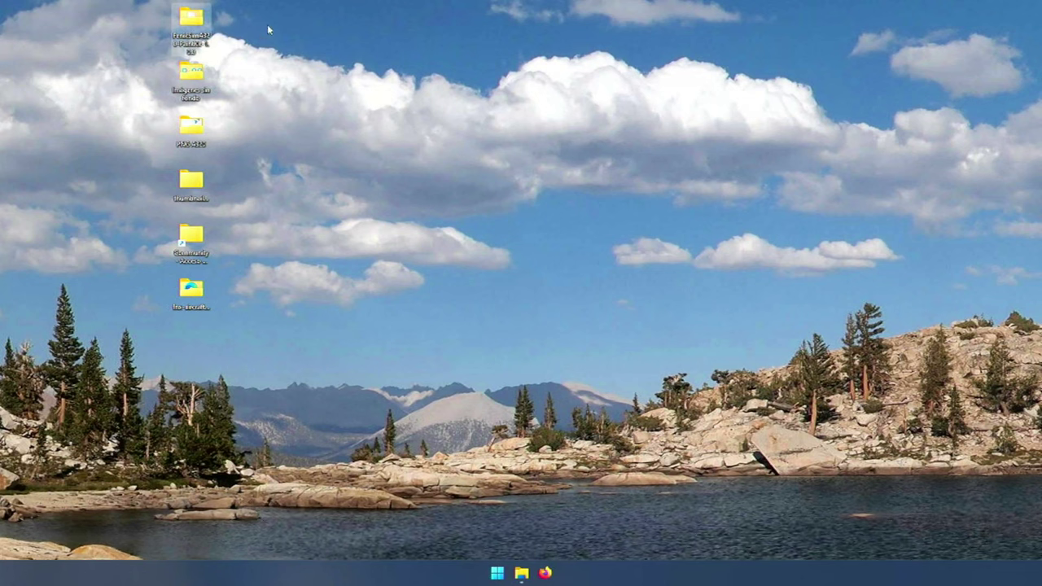
{"action": "mouse_move", "coordinate": [179, 45]}
{"action": "double_click", "coordinate": [200, 31]}
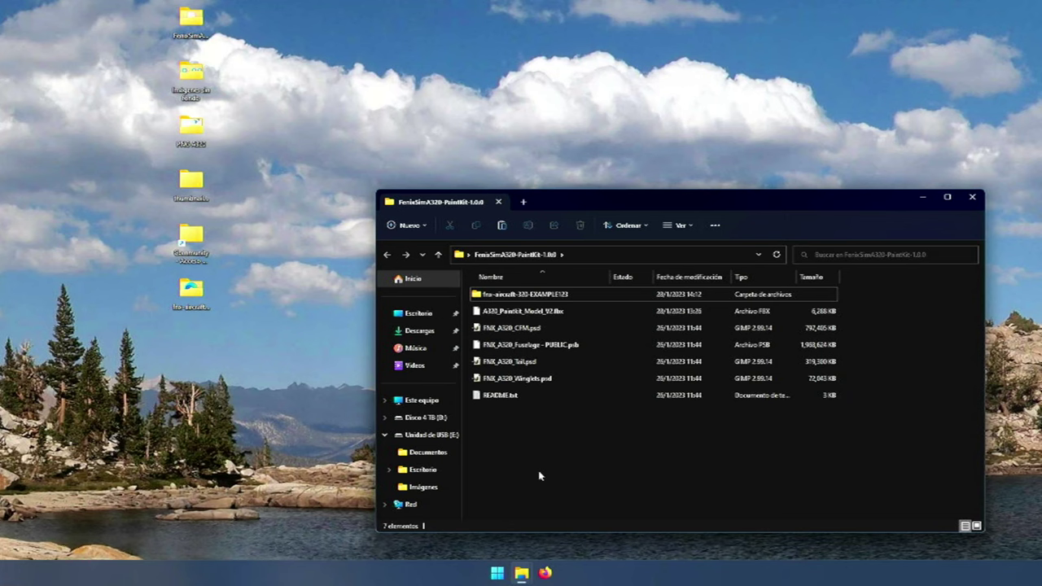
- Open the engine texture file FNX_A320_CFM.psd from the paint kit folder in GIMP
{"action": "left_click", "coordinate": [503, 296]}
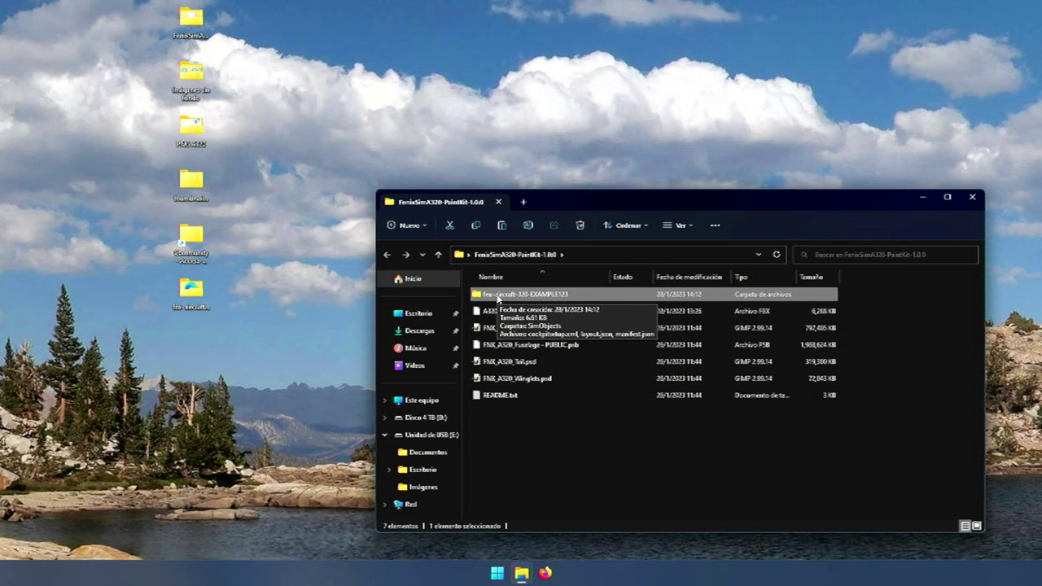
{"action": "left_click", "coordinate": [494, 313]}
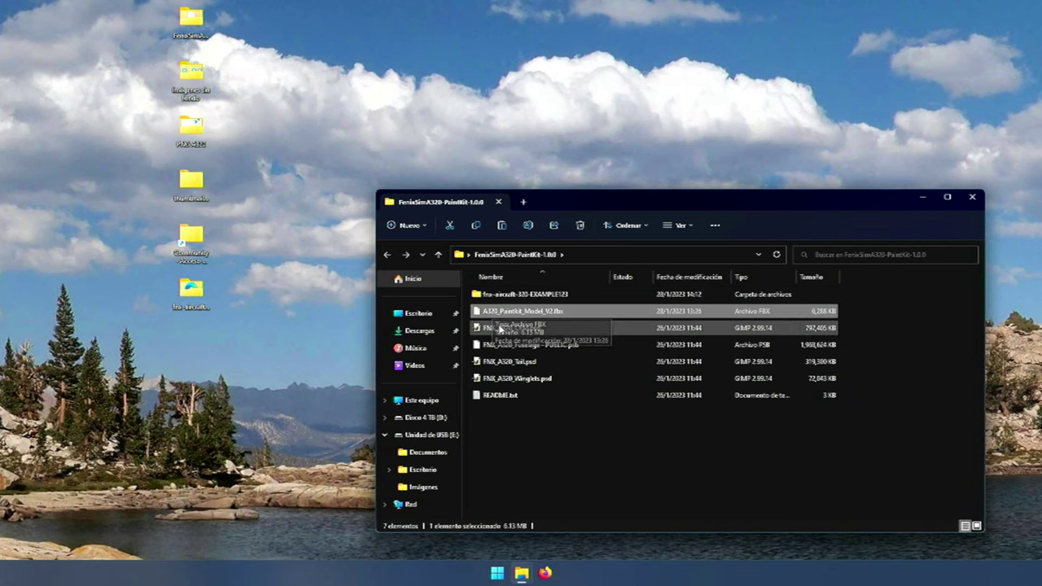
{"action": "left_click", "coordinate": [498, 328]}
{"action": "left_click", "coordinate": [518, 346]}
{"action": "left_click", "coordinate": [531, 363]}
{"action": "left_click", "coordinate": [530, 381]}
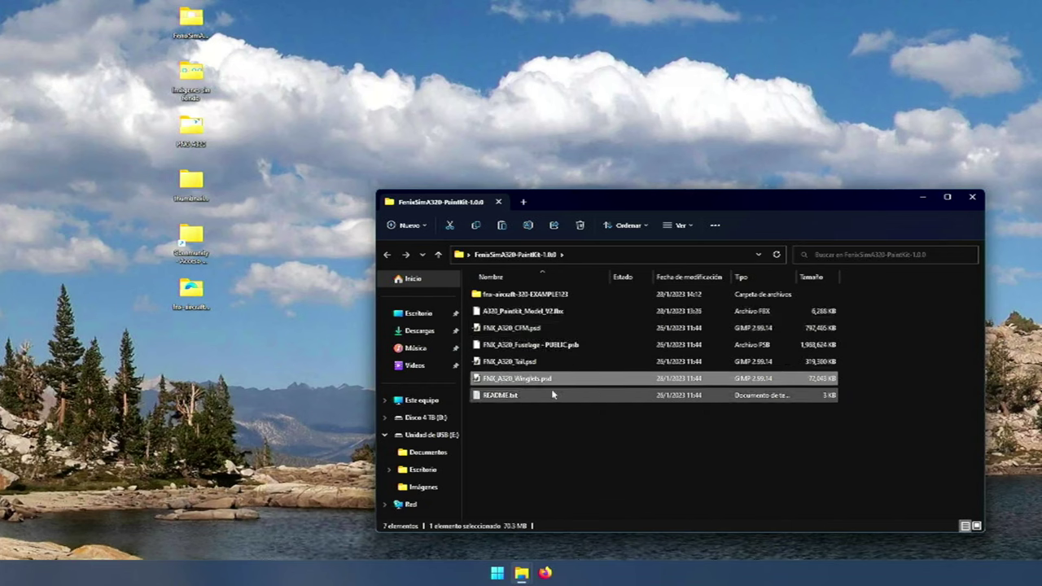
{"action": "left_click", "coordinate": [506, 329]}
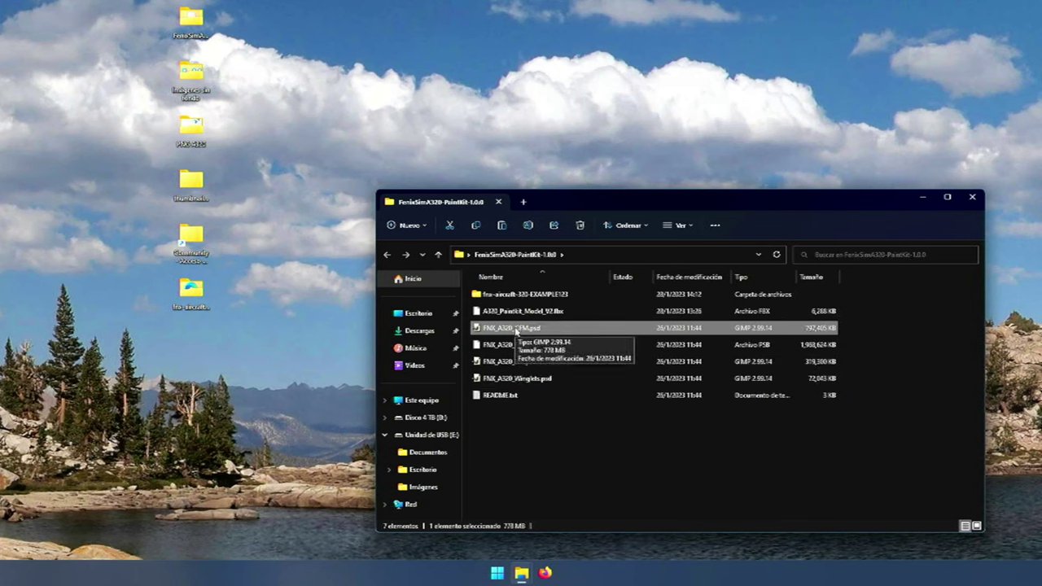
{"action": "double_click", "coordinate": [516, 329]}
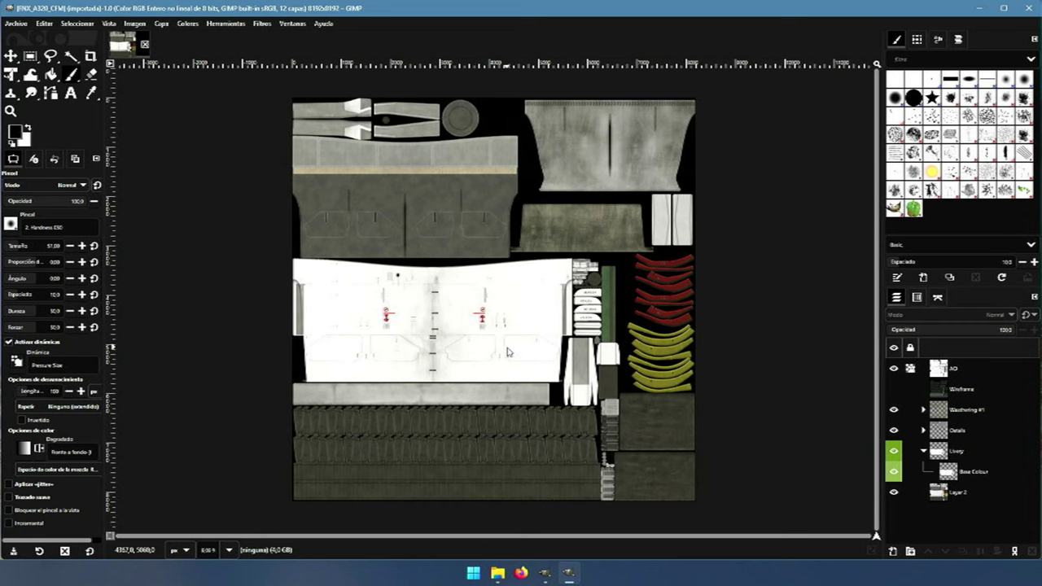
- Close the texture and FenixSimA320-PaintKit-1.0.0 folder windows and minimize the GIMP window to reach the desktop
{"action": "mouse_move", "coordinate": [498, 572]}
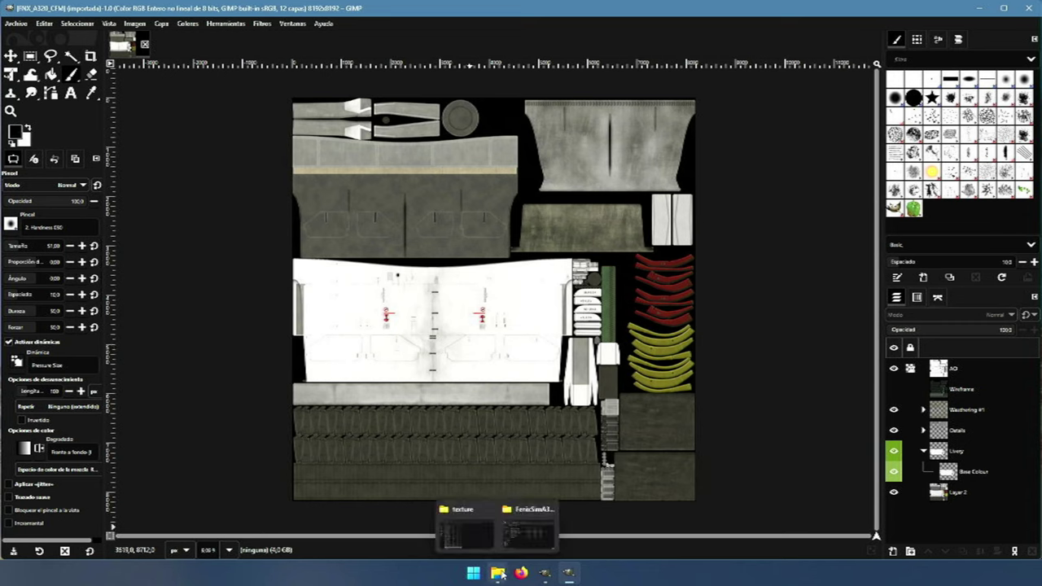
{"action": "left_click", "coordinate": [488, 509]}
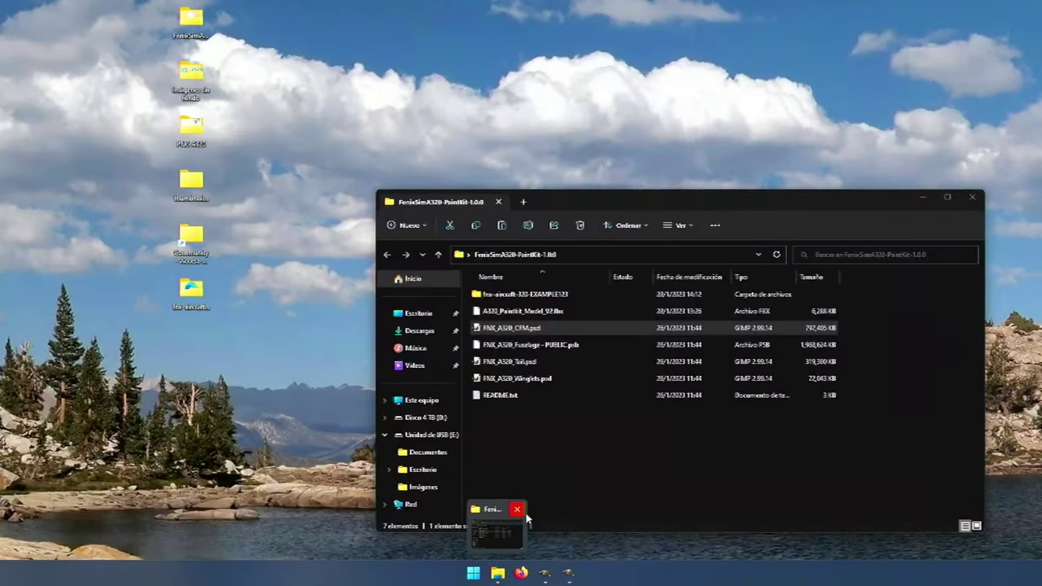
{"action": "left_click", "coordinate": [516, 510]}
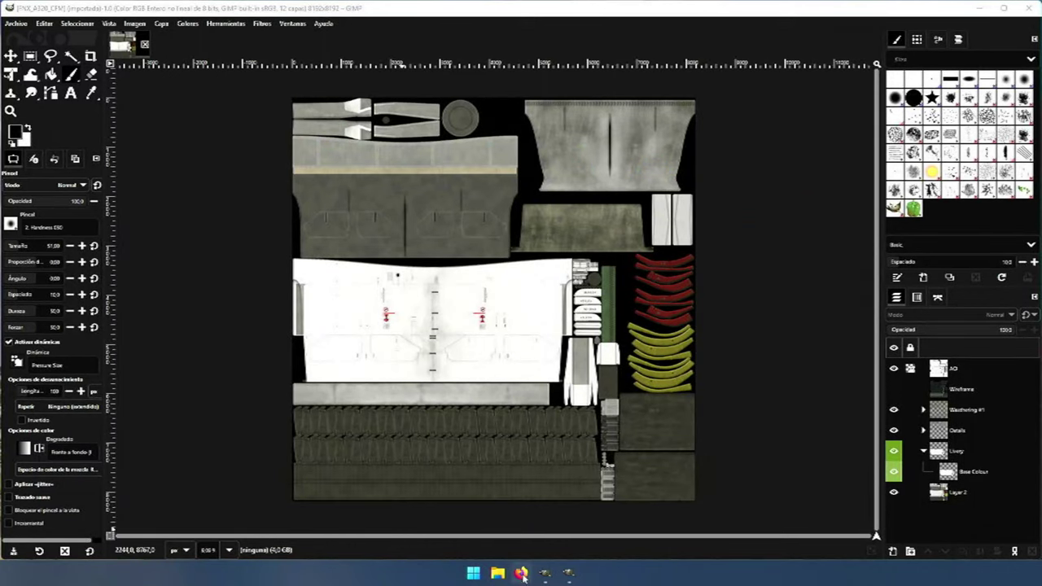
{"action": "left_click", "coordinate": [567, 574]}
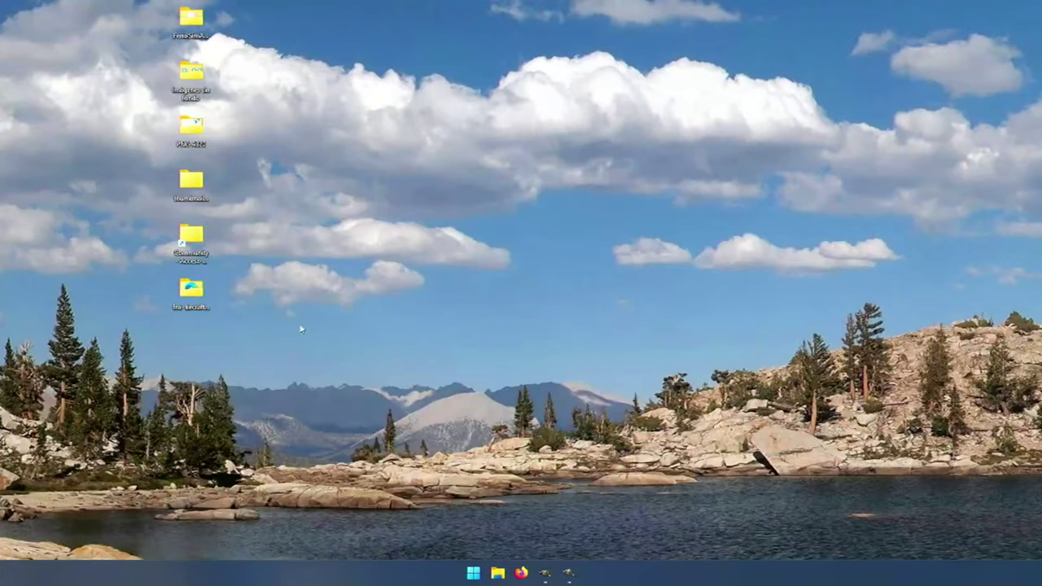
- Add ENGINES Base Color.png from the desktop folder PNG A320 to the GIMP image as a layer in the Livery group, above Base Colour
{"action": "double_click", "coordinate": [200, 135]}
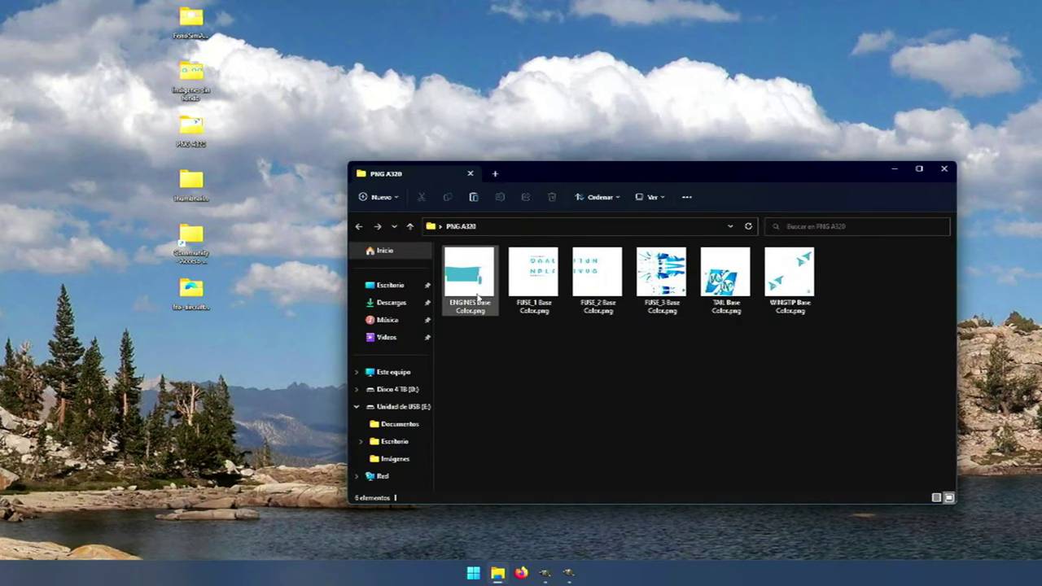
{"action": "mouse_move", "coordinate": [473, 284]}
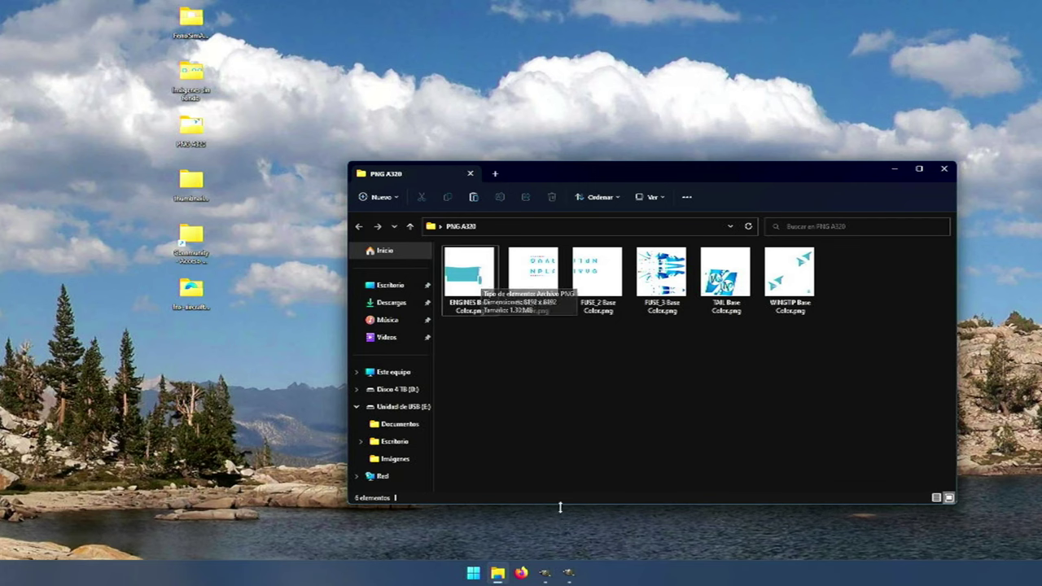
{"action": "left_click_drag", "start_coordinate": [469, 284], "coordinate": [517, 358]}
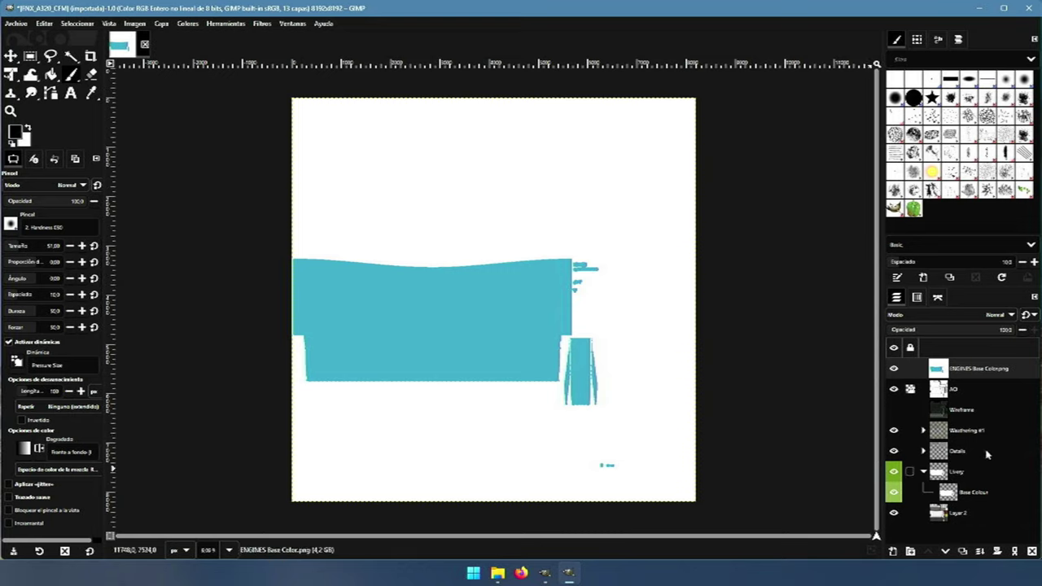
{"action": "left_click_drag", "start_coordinate": [965, 367], "coordinate": [966, 488]}
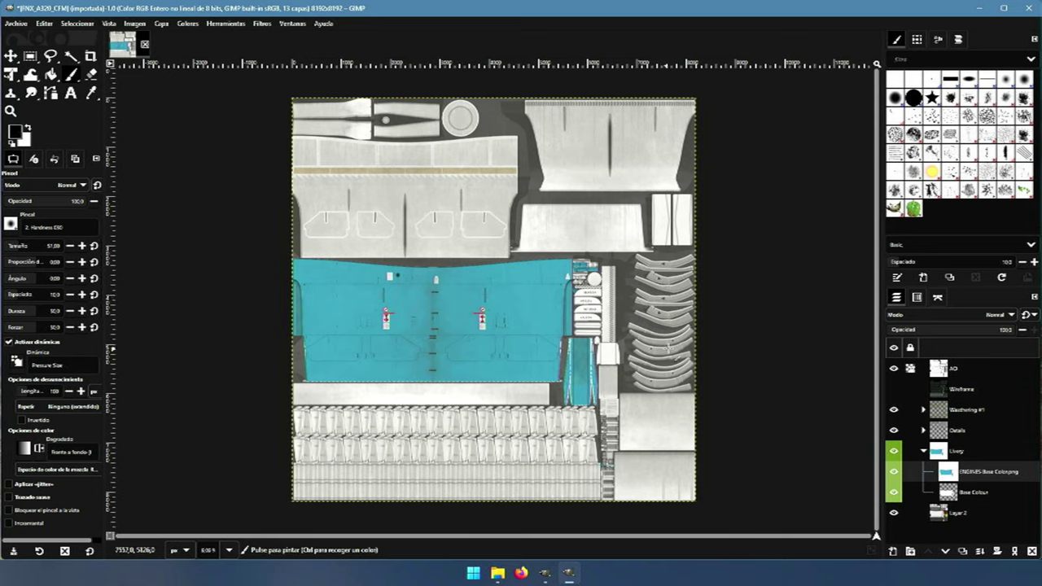
- Merge all visible layers of the engine texture, with the merged layer expanded as necessary
{"action": "left_click", "coordinate": [955, 515]}
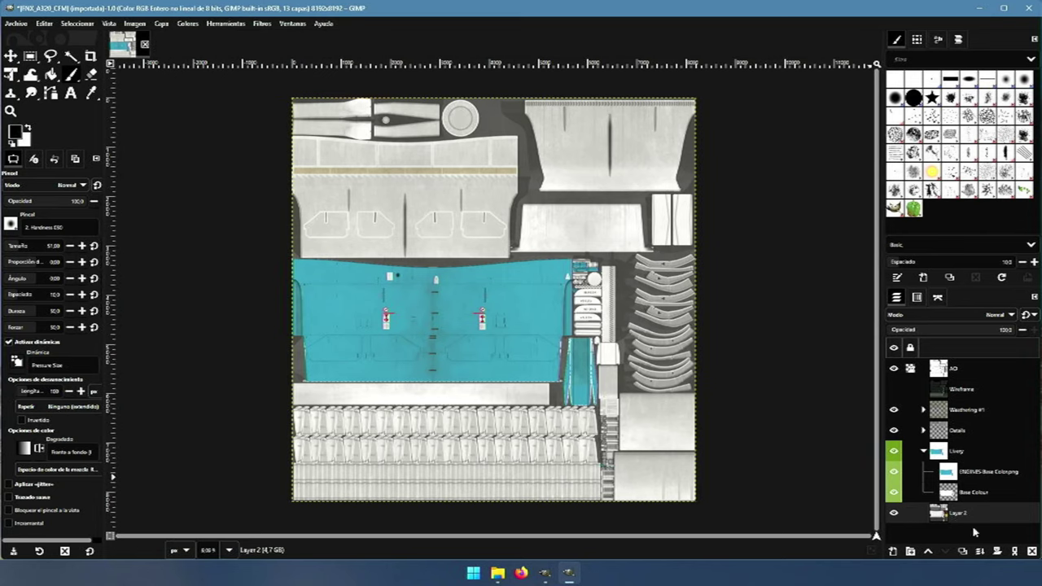
{"action": "right_click", "coordinate": [957, 516]}
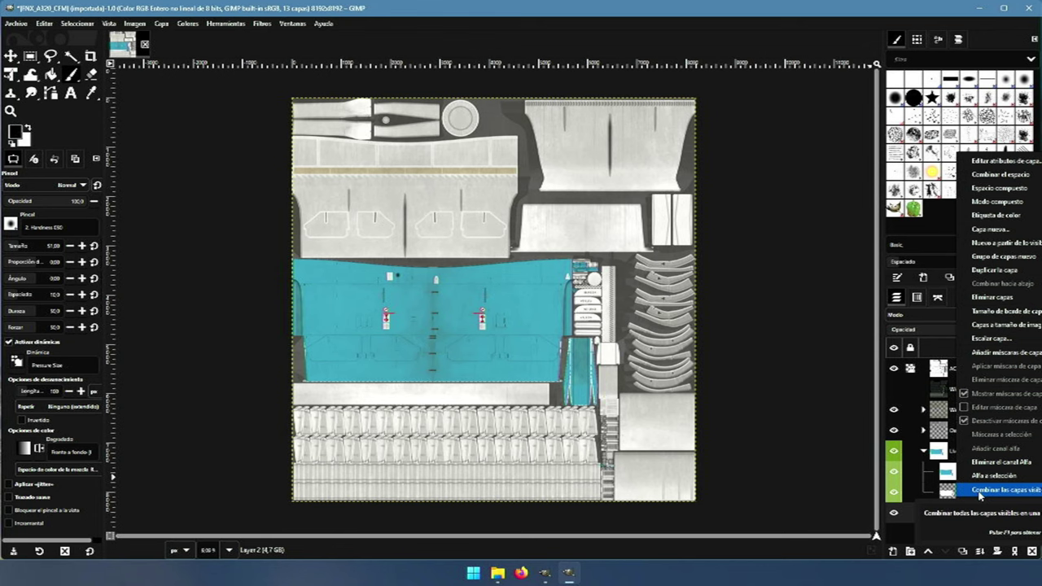
{"action": "left_click", "coordinate": [979, 490]}
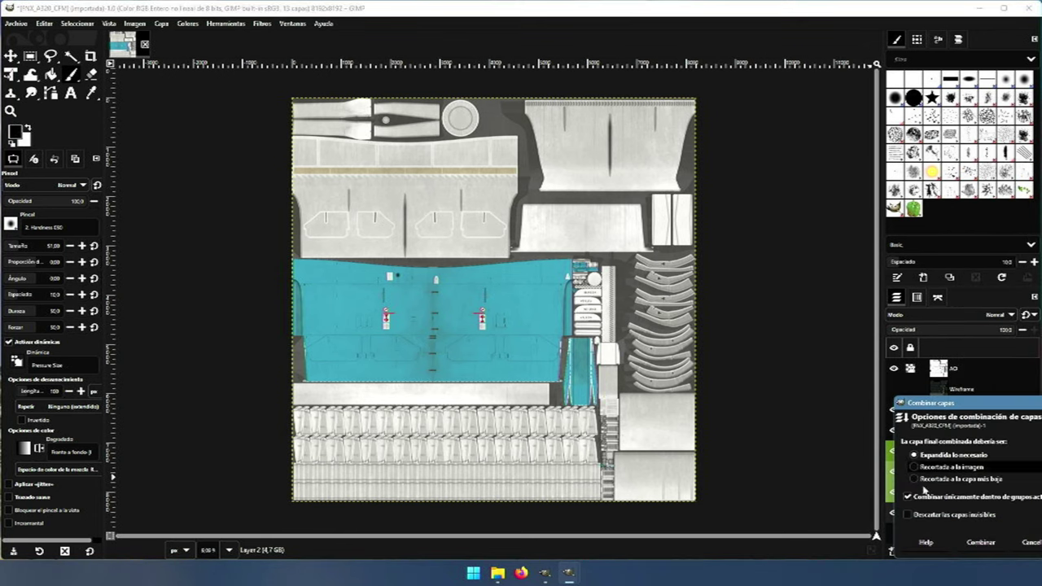
{"action": "left_click", "coordinate": [981, 542]}
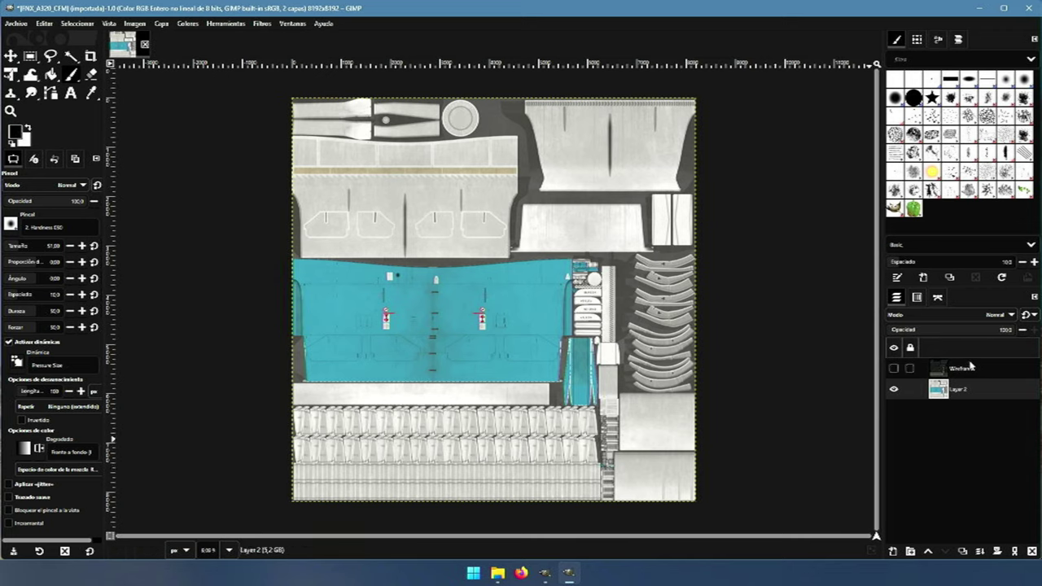
- Delete the hidden Wireframe layer so that only the merged layer is left
{"action": "left_click", "coordinate": [962, 371]}
{"action": "right_click", "coordinate": [962, 371]}
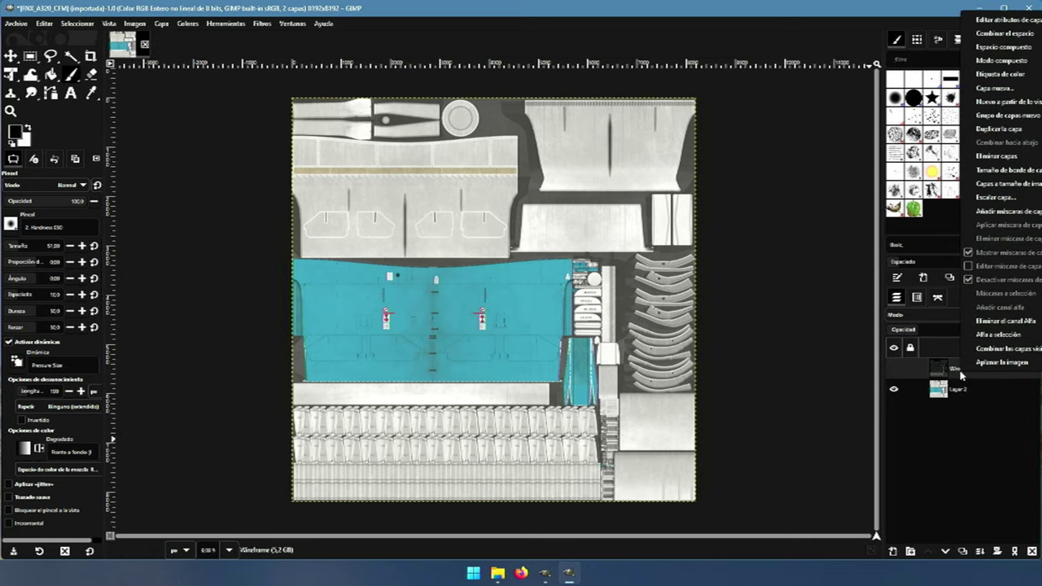
{"action": "left_click", "coordinate": [991, 156]}
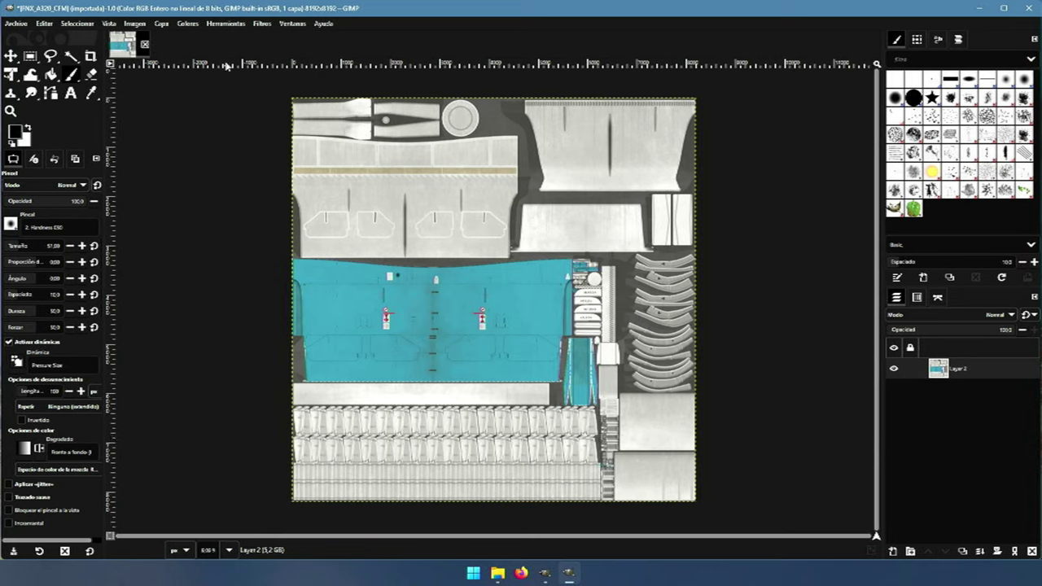
- Start exporting the image and browse to fnx-aircraft-320-EXAMPLE123 on the desktop, through SimObjects, Airplanes and FNX320_EXAMPLE123, to TEXTURE.EXAMPLE123
{"action": "left_click", "coordinate": [17, 23]}
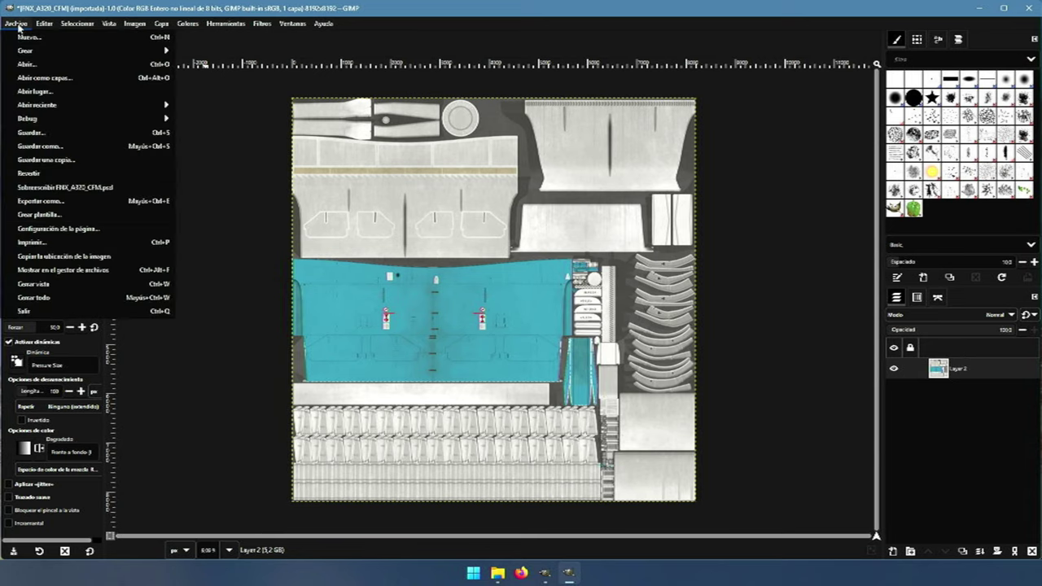
{"action": "left_click", "coordinate": [40, 201]}
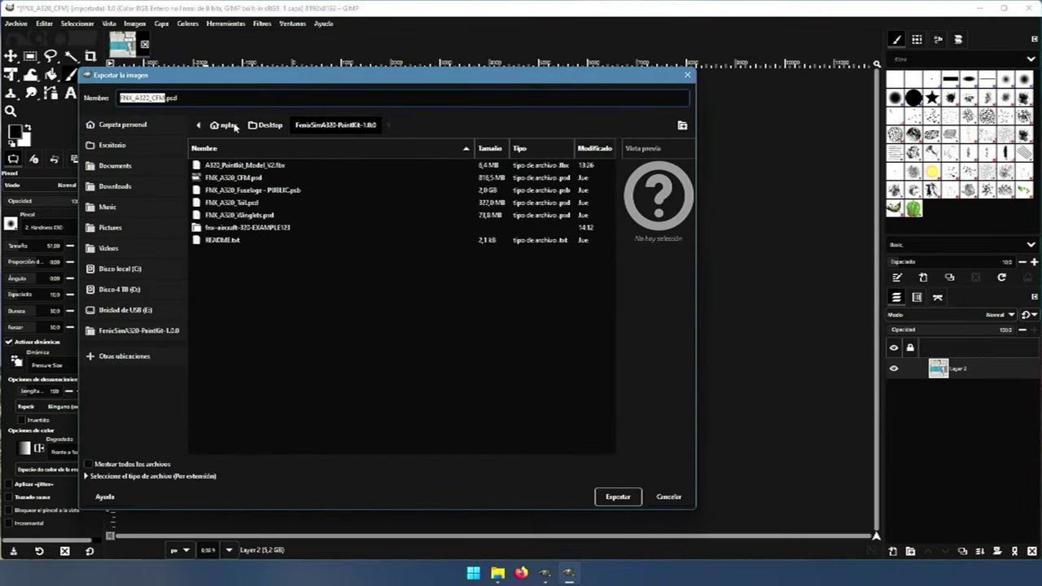
{"action": "left_click", "coordinate": [265, 126]}
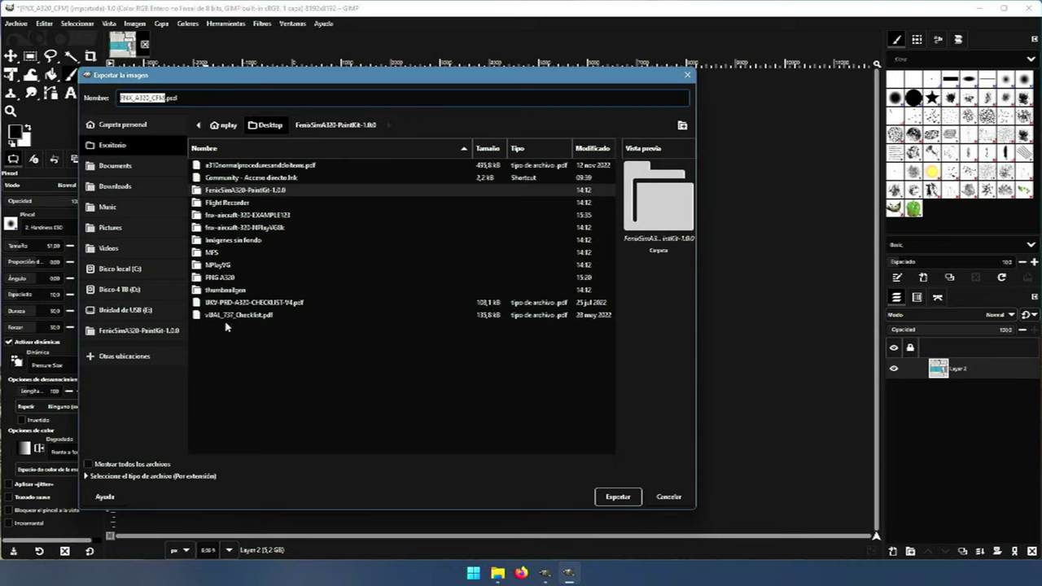
{"action": "double_click", "coordinate": [234, 216]}
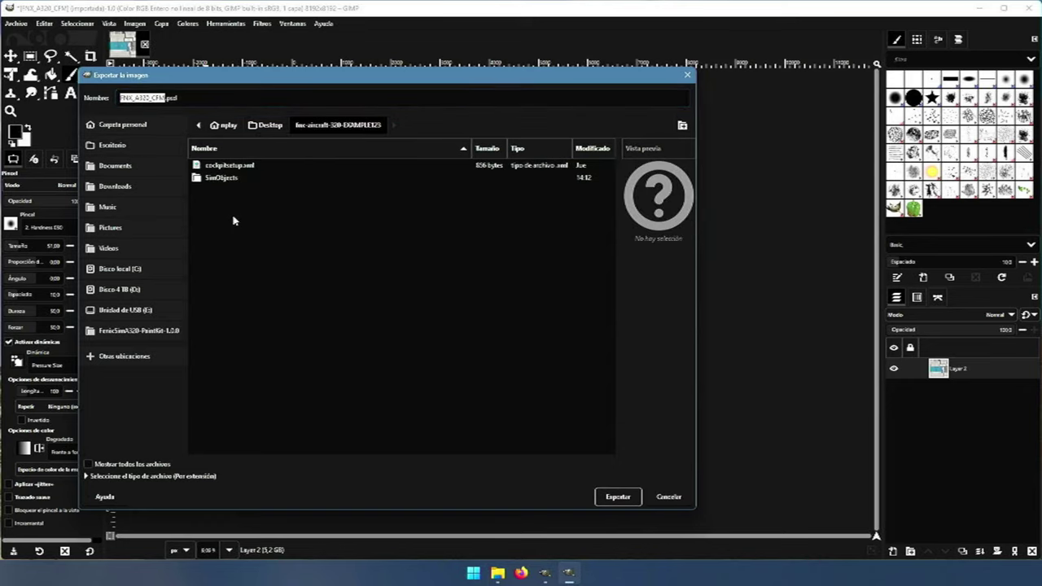
{"action": "double_click", "coordinate": [221, 178]}
{"action": "double_click", "coordinate": [225, 166]}
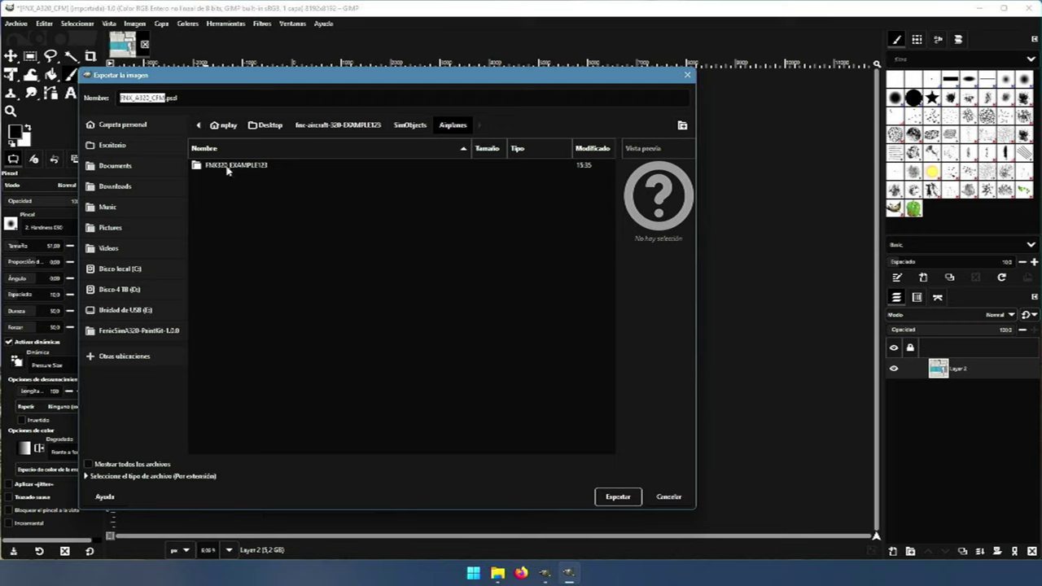
{"action": "double_click", "coordinate": [227, 167]}
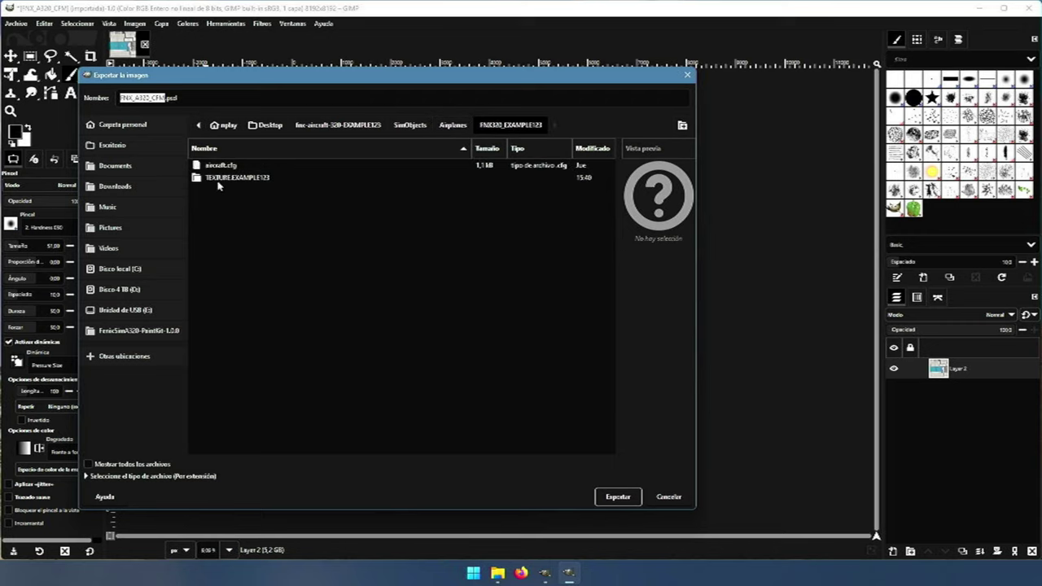
{"action": "double_click", "coordinate": [218, 179]}
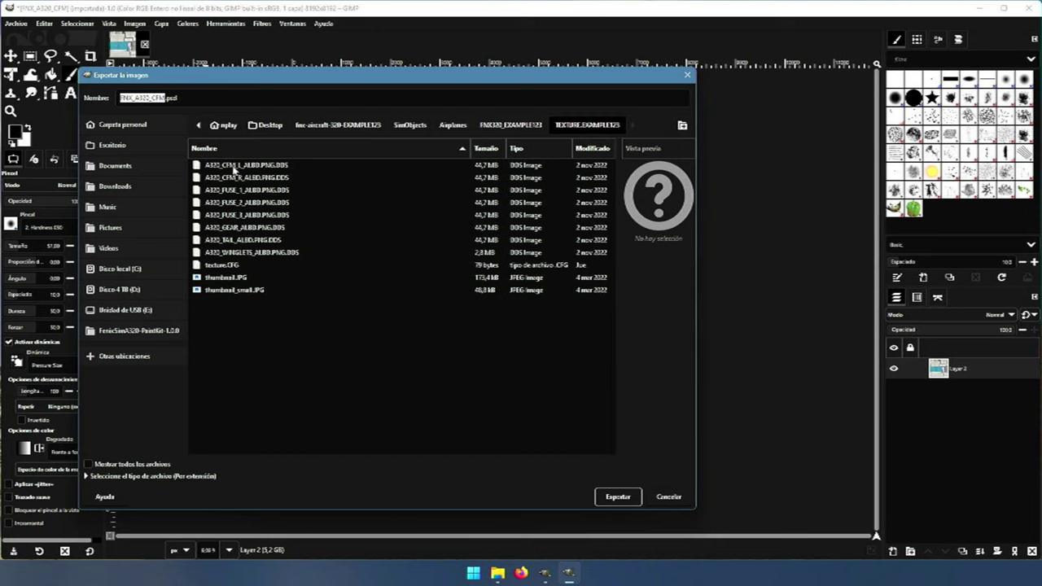
- Pick A320_CFM_L_ALBD.PNG.DDS as the export file name and agree to replace the existing file
{"action": "left_click", "coordinate": [231, 167]}
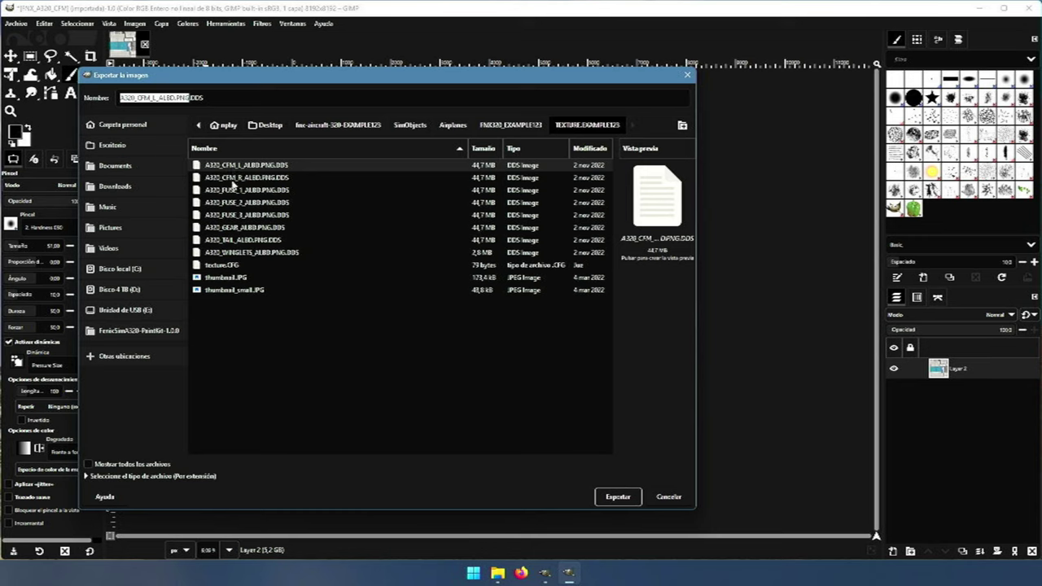
{"action": "left_click", "coordinate": [236, 181]}
{"action": "left_click", "coordinate": [232, 167]}
{"action": "left_click", "coordinate": [616, 497]}
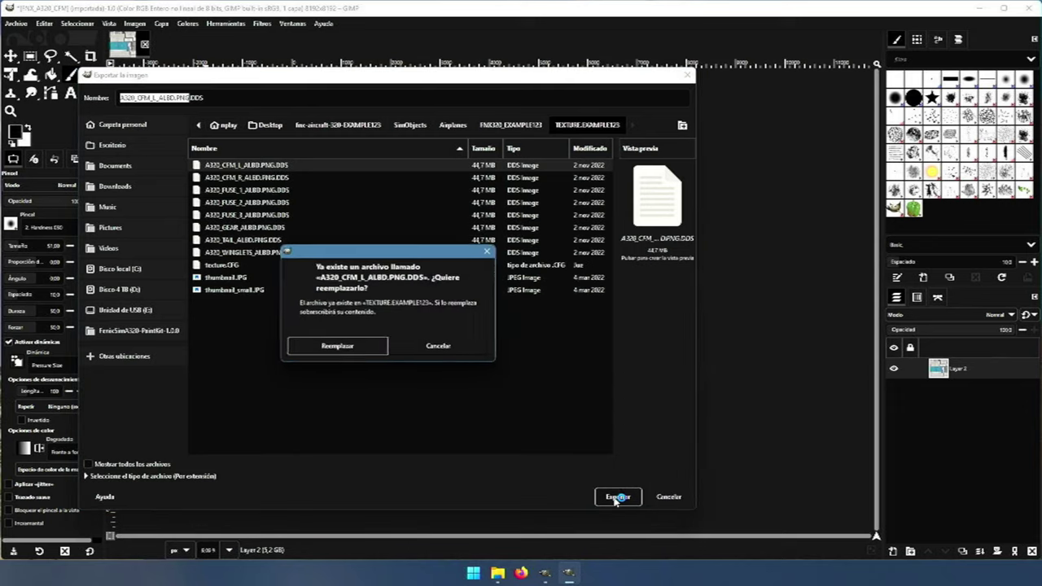
{"action": "left_click", "coordinate": [337, 347]}
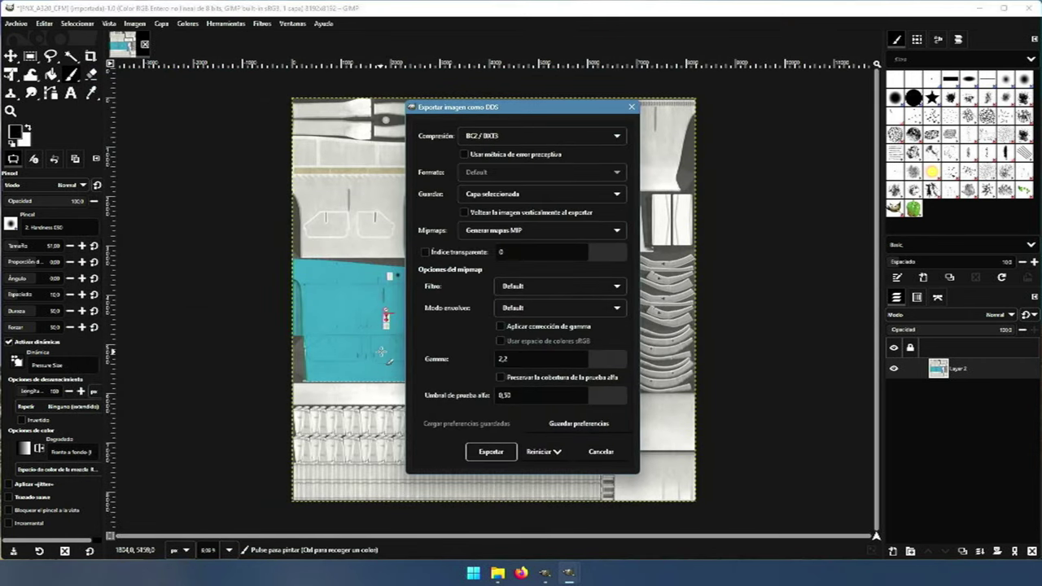
- Export the DDS image with BC2 / DXT3 compression and generated mipmaps
{"action": "left_click", "coordinate": [490, 141]}
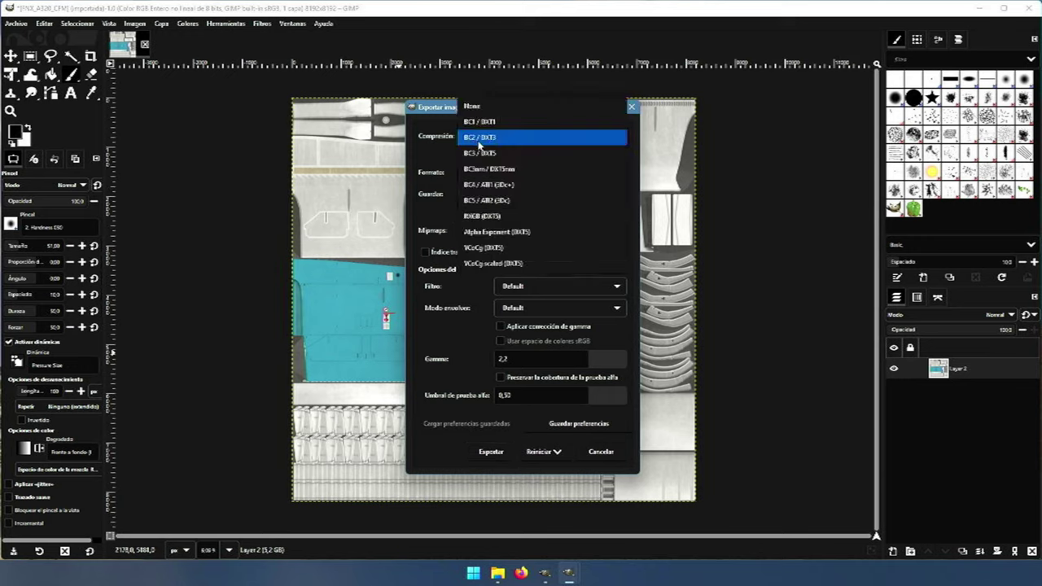
{"action": "left_click", "coordinate": [479, 138]}
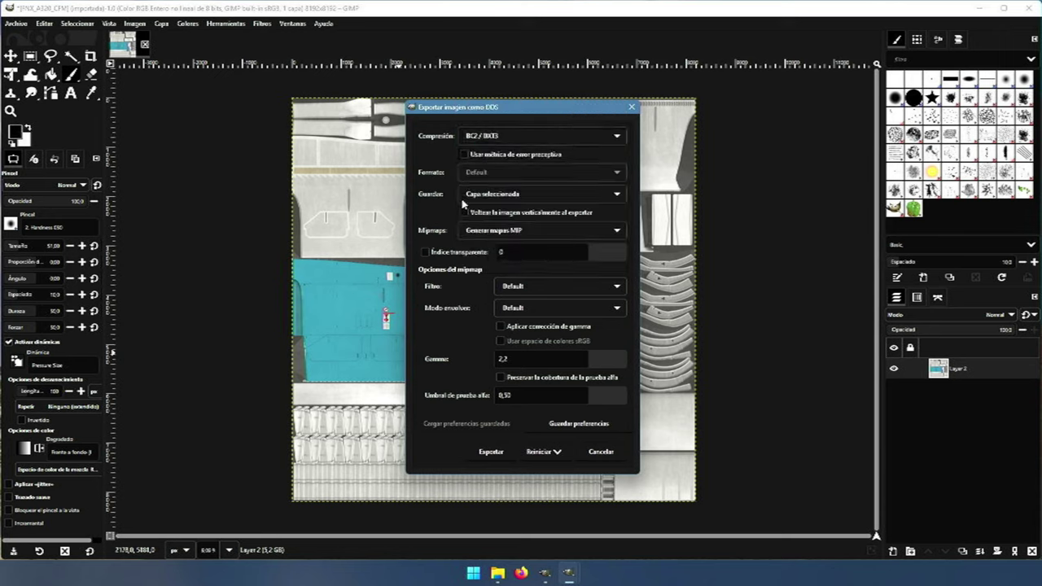
{"action": "left_click", "coordinate": [483, 235]}
{"action": "left_click", "coordinate": [484, 233]}
{"action": "left_click", "coordinate": [491, 452]}
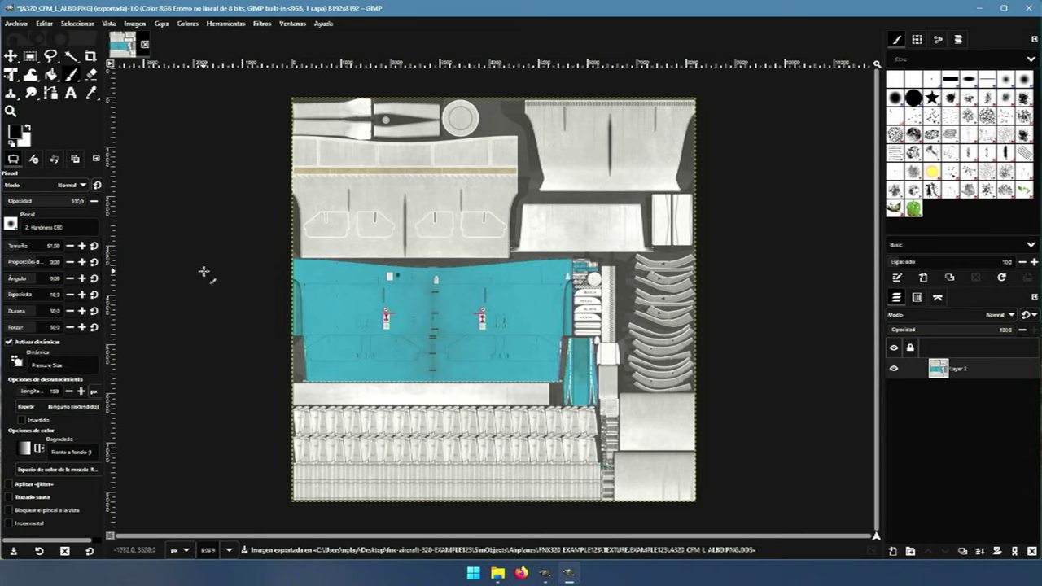
- Export the same engine texture over the existing A320_CFM_R_ALBD.PNG.DDS with BC2 / DXT3 compression and generated mipmaps
{"action": "left_click", "coordinate": [15, 23]}
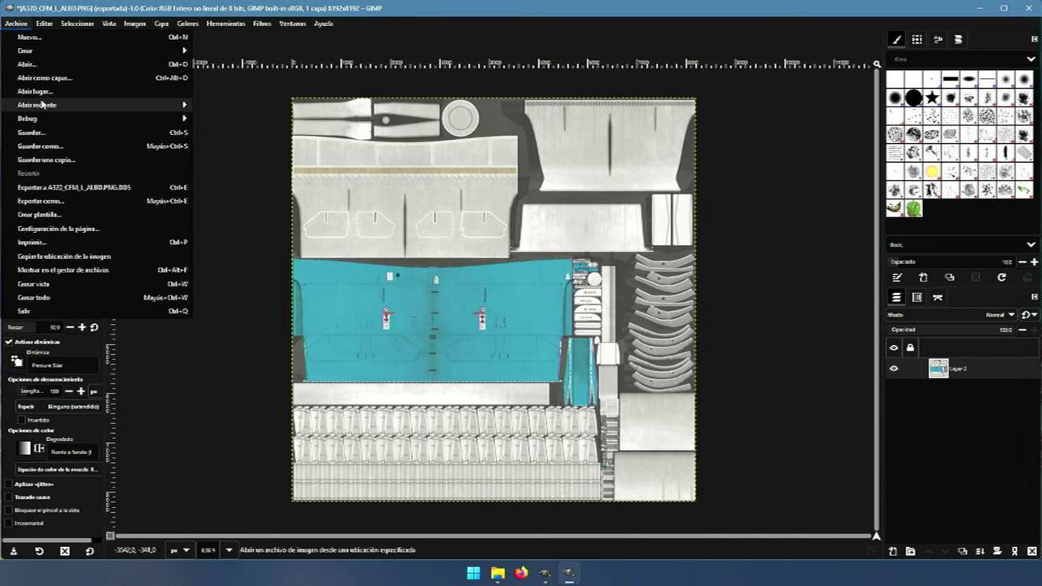
{"action": "left_click", "coordinate": [40, 201]}
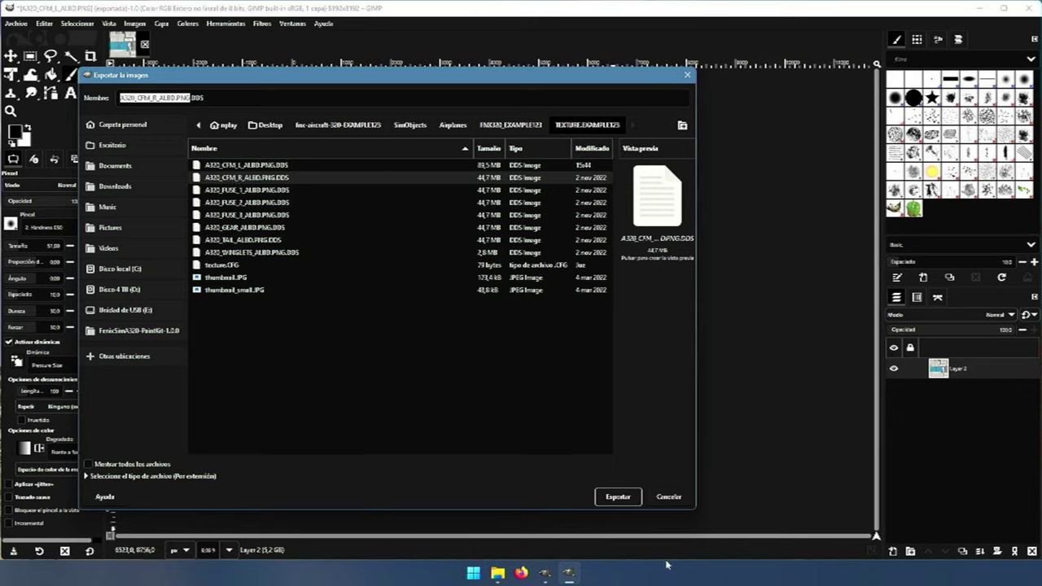
{"action": "left_click", "coordinate": [607, 497]}
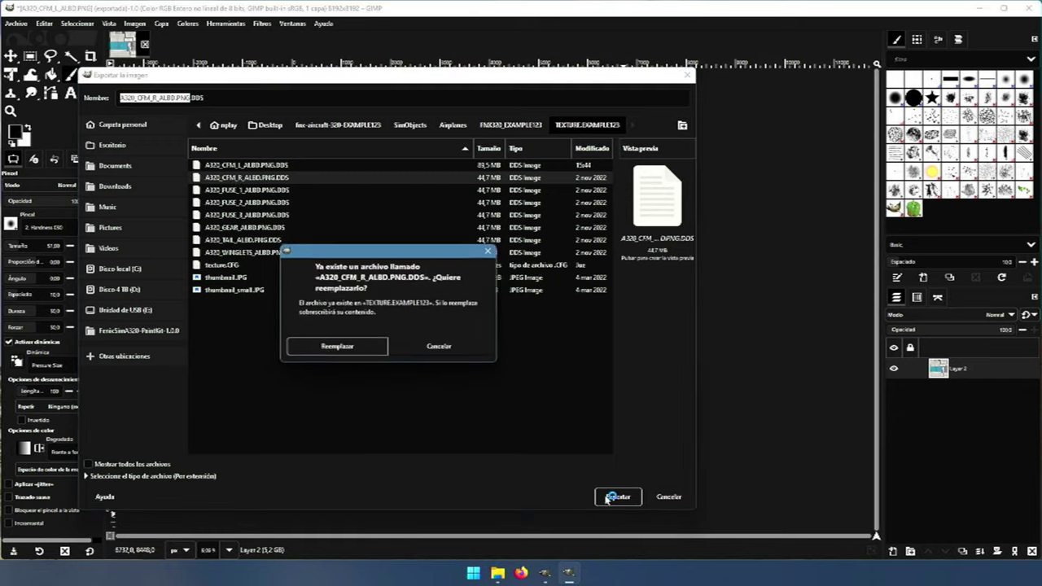
{"action": "left_click", "coordinate": [379, 352]}
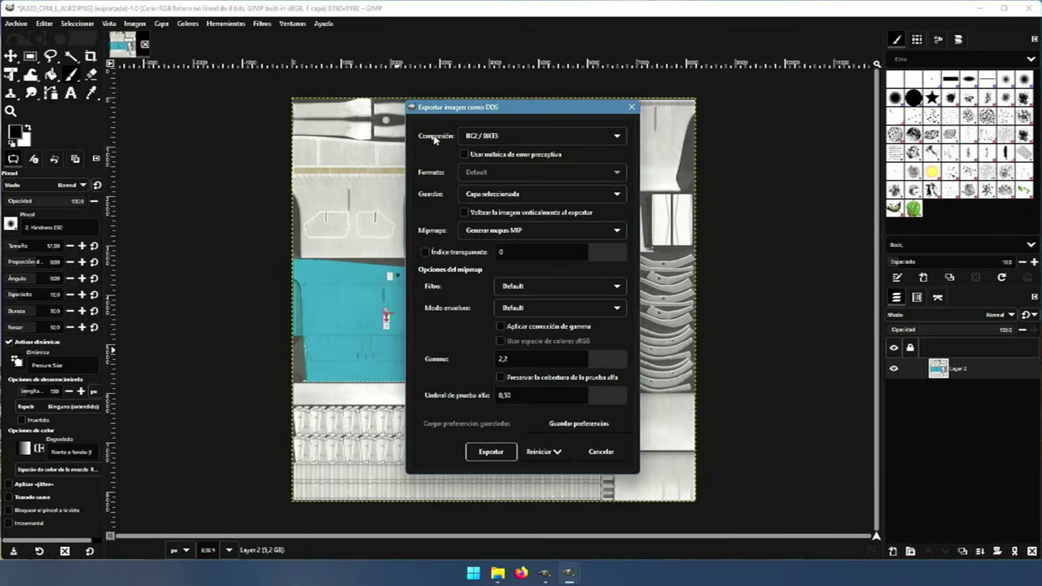
{"action": "left_click", "coordinate": [479, 453]}
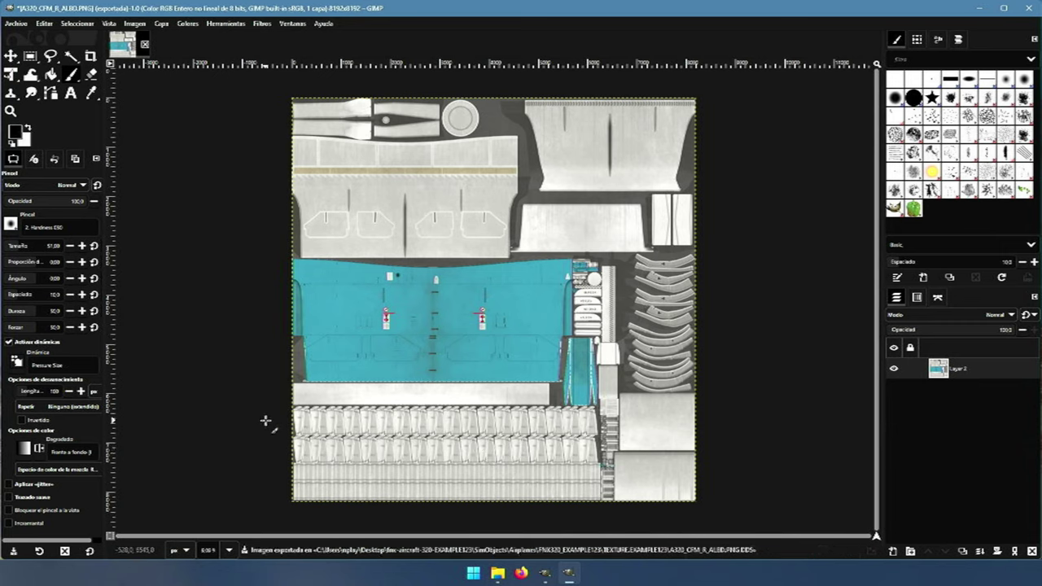
- In File Explorer, browse the desktop package folder through SimObjects, Airplanes and FNX320_EXAMPLE123 to TEXTURE.EXAMPLE123 and show its files as large thumbnails
{"action": "left_click", "coordinate": [974, 11]}
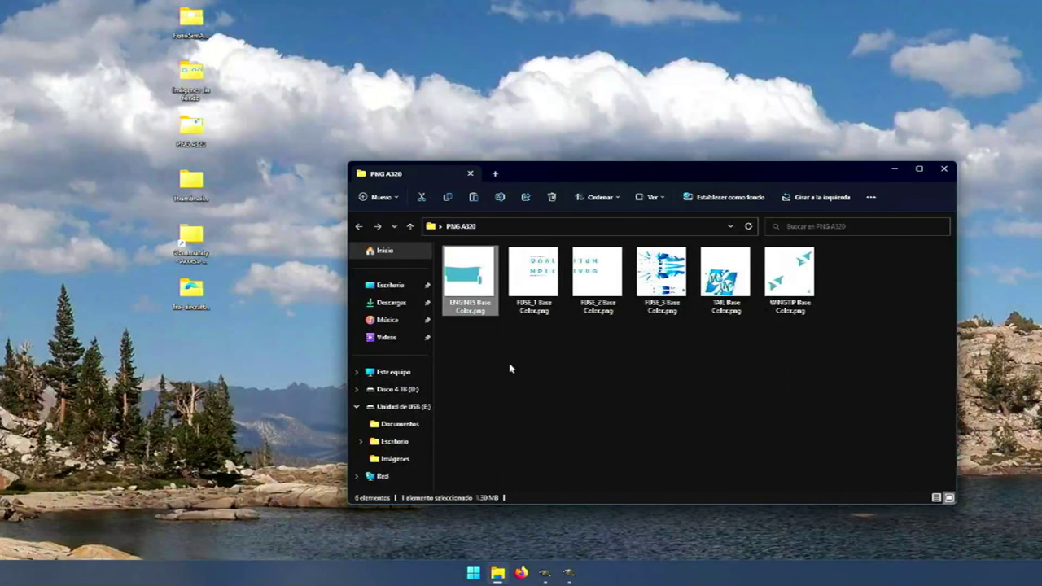
{"action": "left_click", "coordinate": [191, 291]}
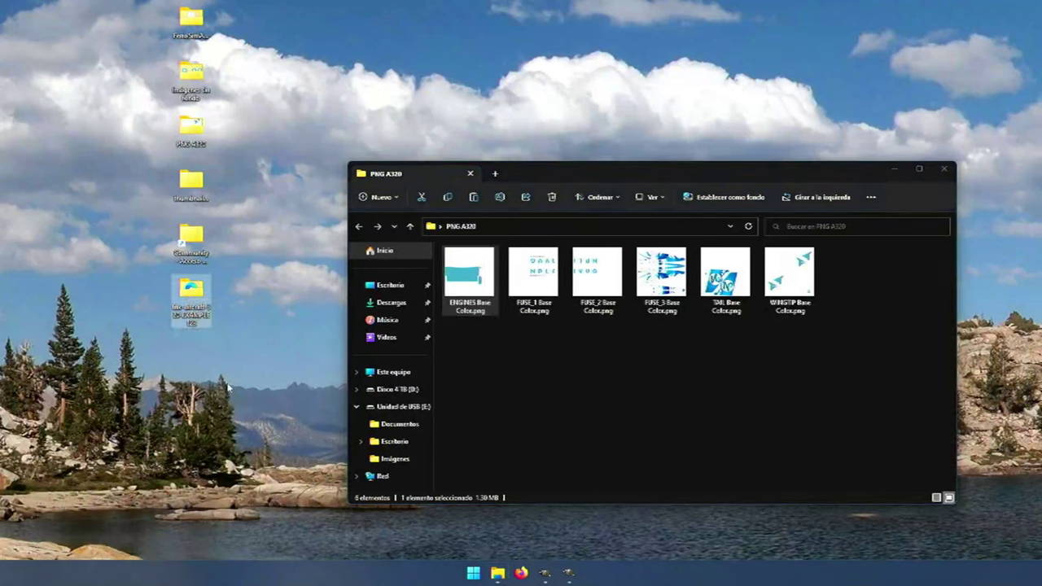
{"action": "double_click", "coordinate": [191, 291]}
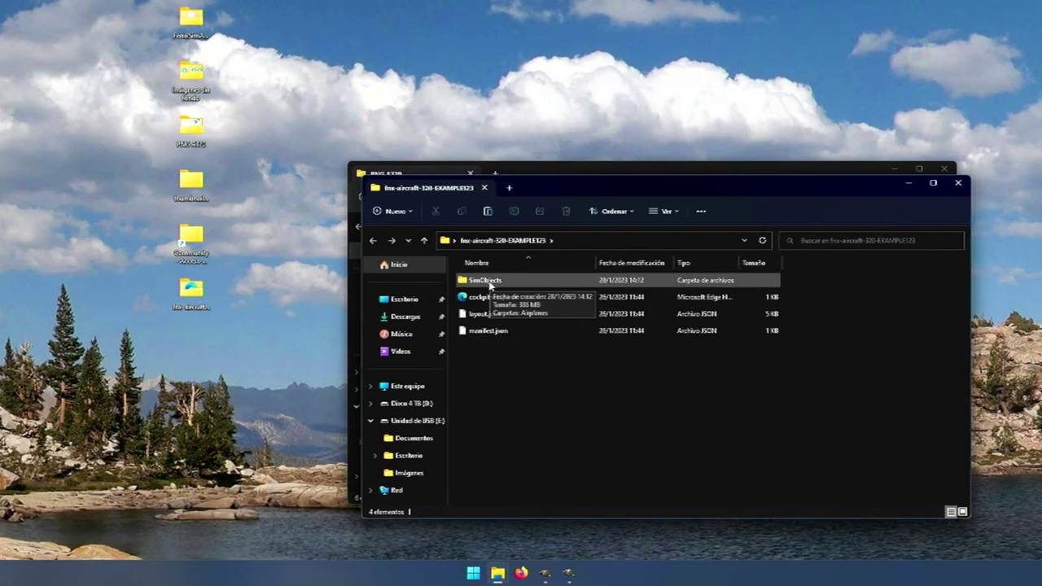
{"action": "double_click", "coordinate": [464, 282]}
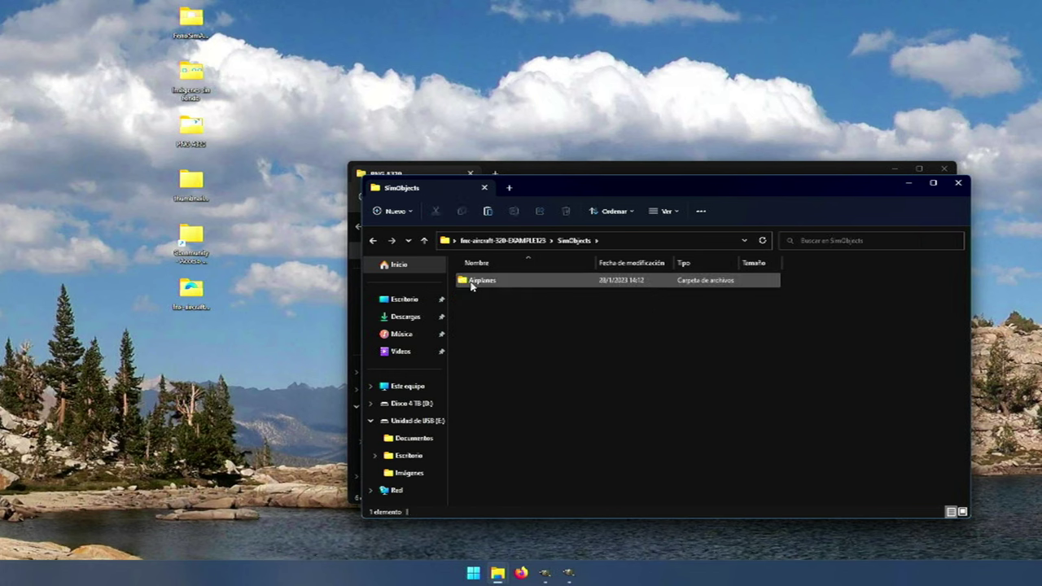
{"action": "double_click", "coordinate": [472, 281]}
{"action": "double_click", "coordinate": [476, 281]}
{"action": "double_click", "coordinate": [476, 281]}
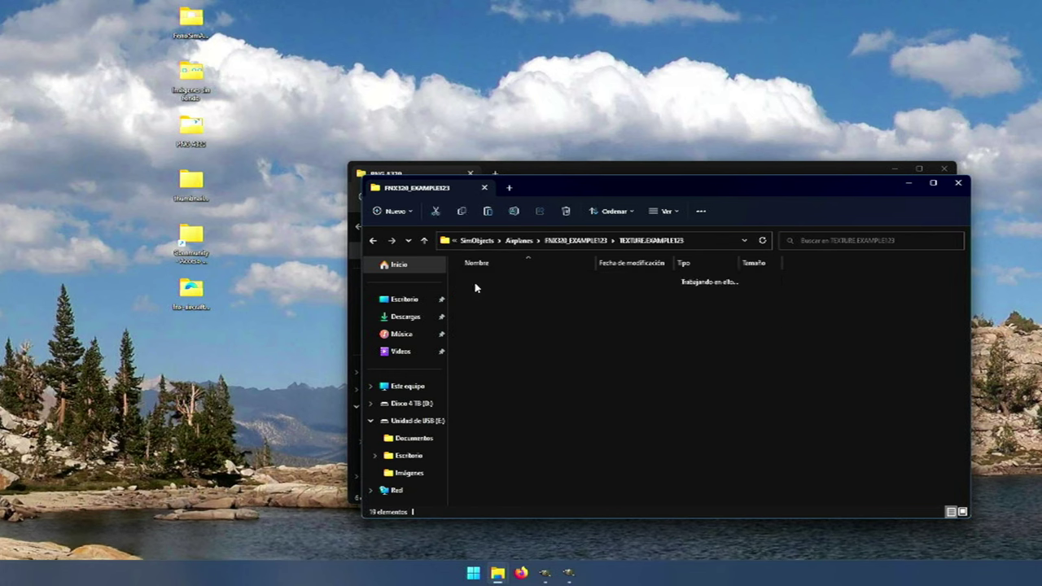
{"action": "left_click", "coordinate": [663, 212]}
{"action": "left_click", "coordinate": [670, 237]}
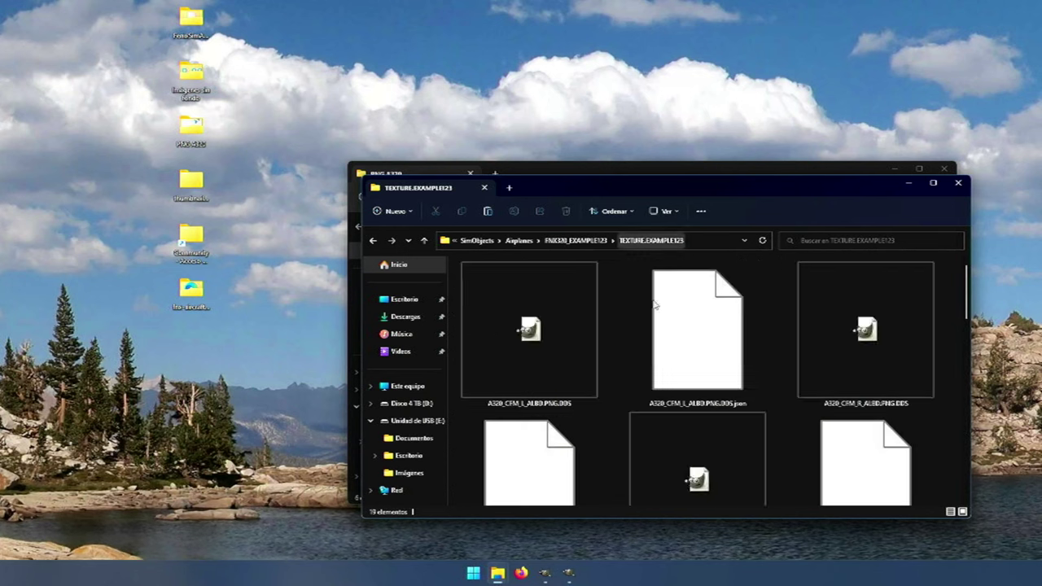
- Examine the engine, fuselage, gear, tail and winglet texture thumbnails in TEXTURE.EXAMPLE123, and close the folder window
{"action": "left_click", "coordinate": [538, 381]}
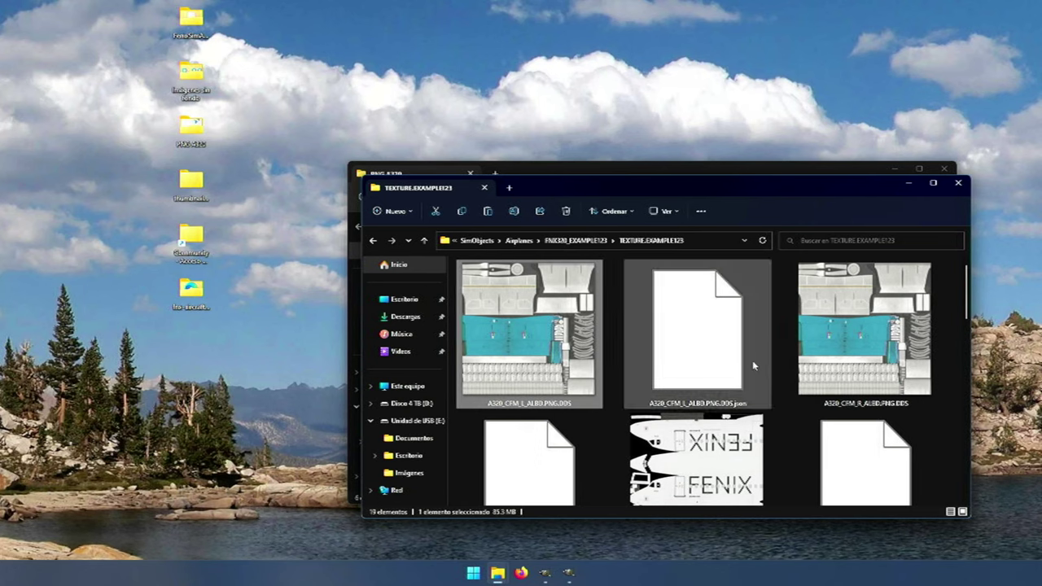
{"action": "left_click", "coordinate": [828, 358]}
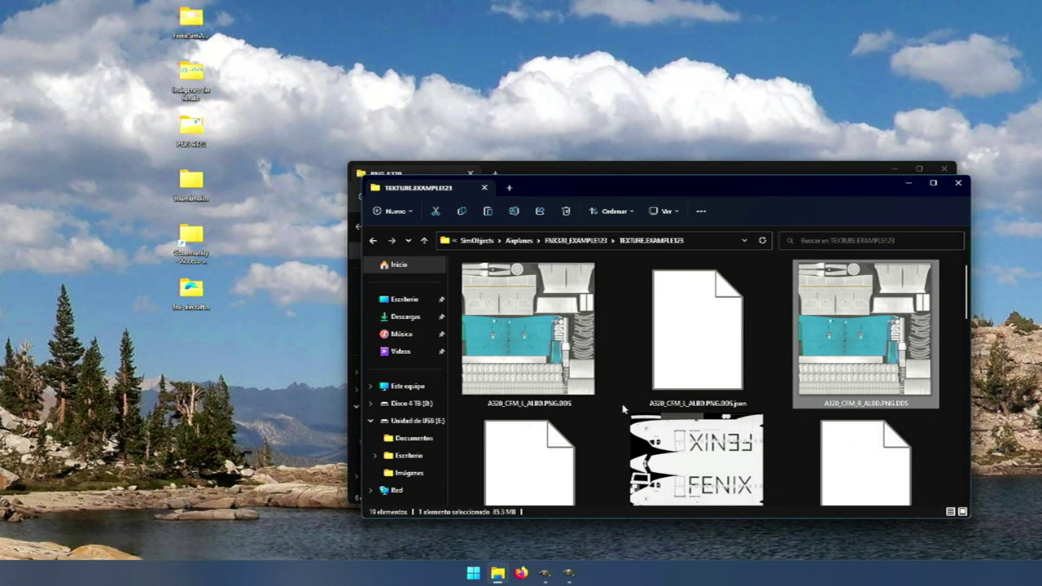
{"action": "scroll", "coordinate": [616, 419], "scroll_direction": "down", "scroll_amount": 3}
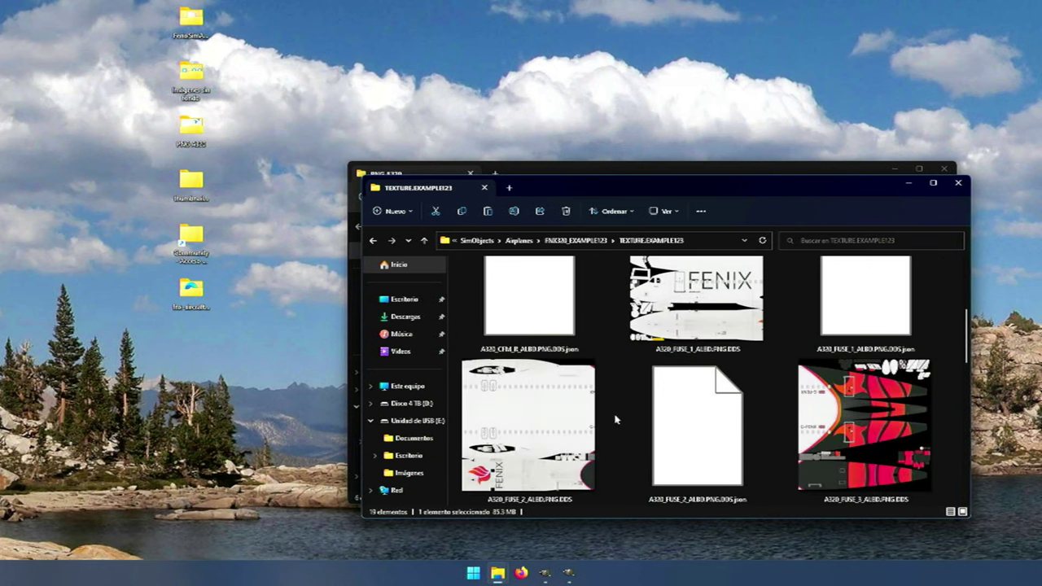
{"action": "scroll", "coordinate": [617, 419], "scroll_direction": "up", "scroll_amount": 1}
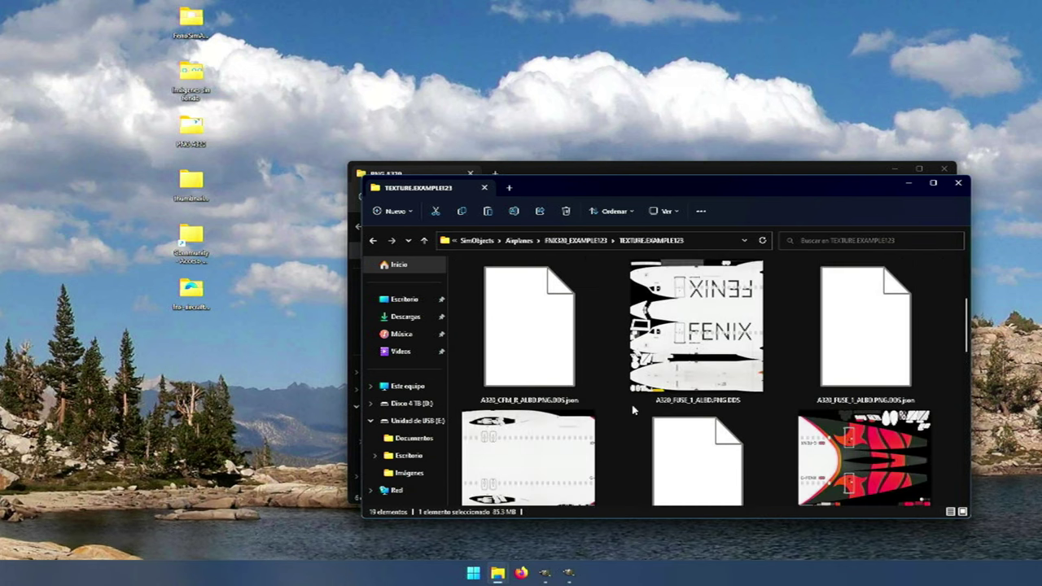
{"action": "left_click", "coordinate": [708, 366]}
{"action": "scroll", "coordinate": [845, 461], "scroll_direction": "down", "scroll_amount": 1}
{"action": "left_click", "coordinate": [552, 399]}
{"action": "scroll", "coordinate": [639, 428], "scroll_direction": "down", "scroll_amount": 3}
{"action": "left_click", "coordinate": [640, 429]}
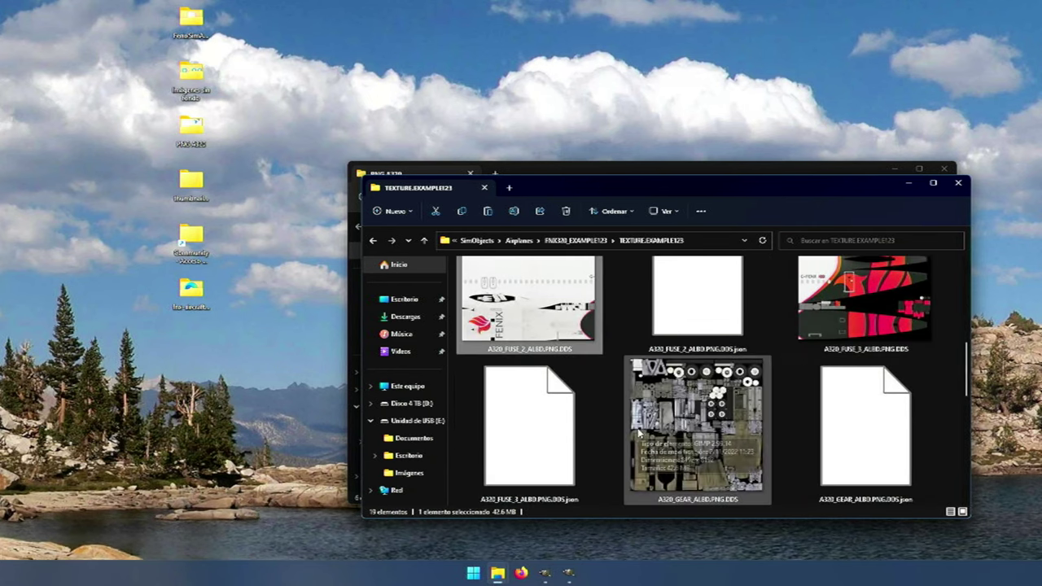
{"action": "scroll", "coordinate": [610, 436], "scroll_direction": "down", "scroll_amount": 3}
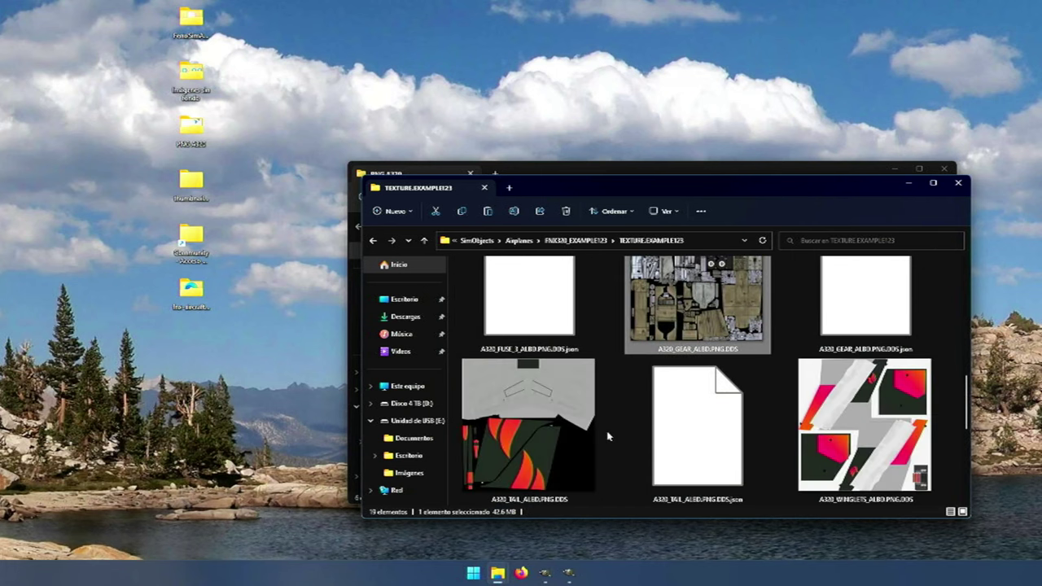
{"action": "left_click", "coordinate": [955, 184]}
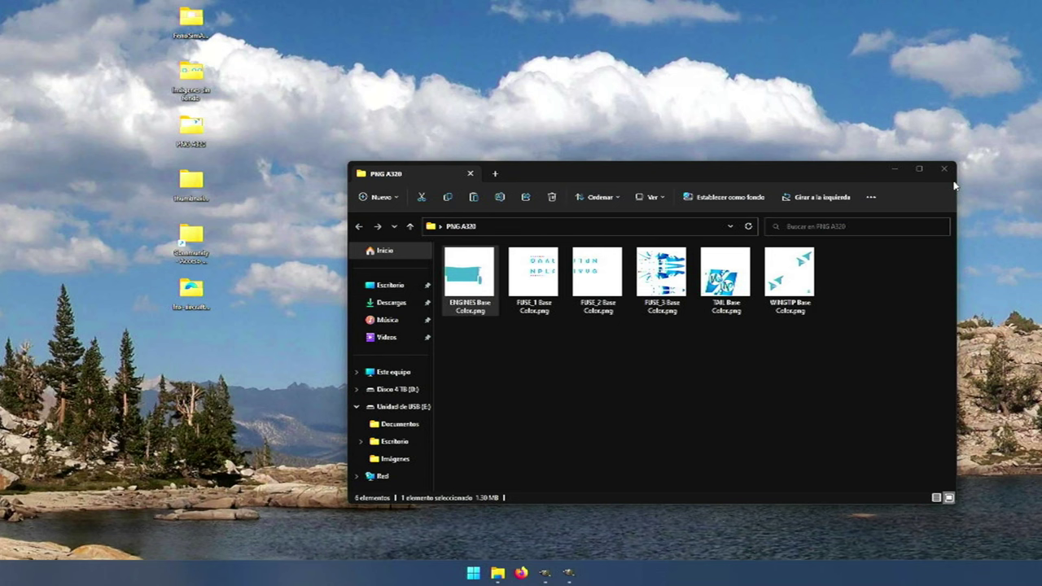
- Quit GIMP discarding the engine image's unsaved changes, and open FNX_A320_Tail.psd from the FenixSimA320-PaintKit-1.0.0 desktop folder
{"action": "left_click", "coordinate": [569, 573]}
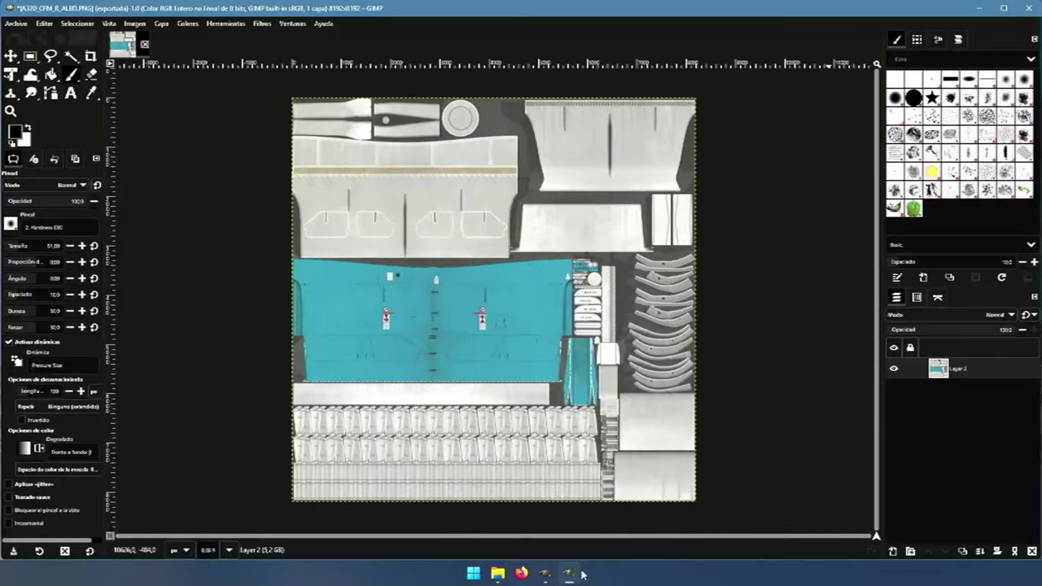
{"action": "left_click", "coordinate": [1028, 9]}
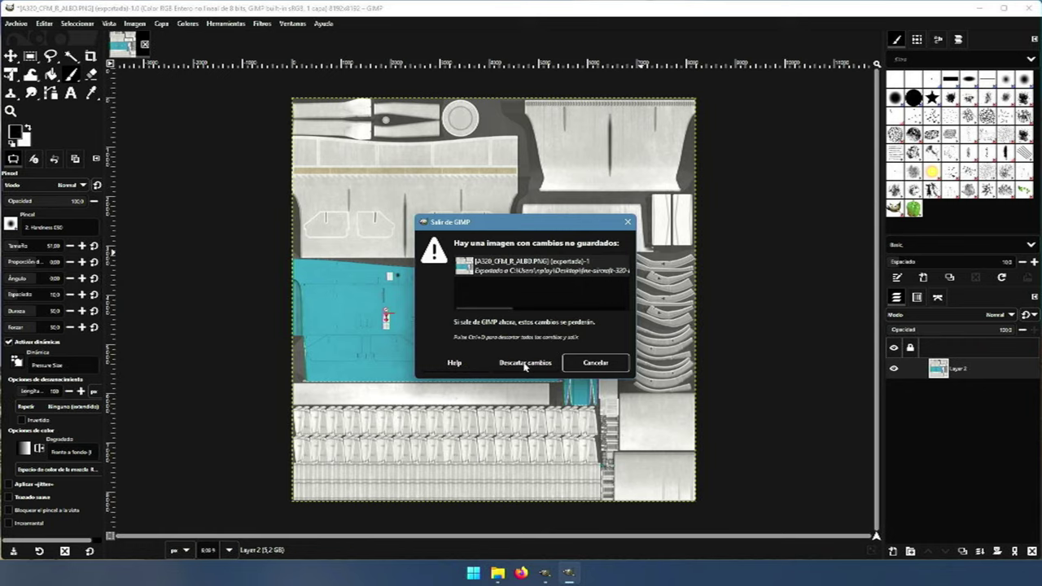
{"action": "left_click", "coordinate": [522, 366]}
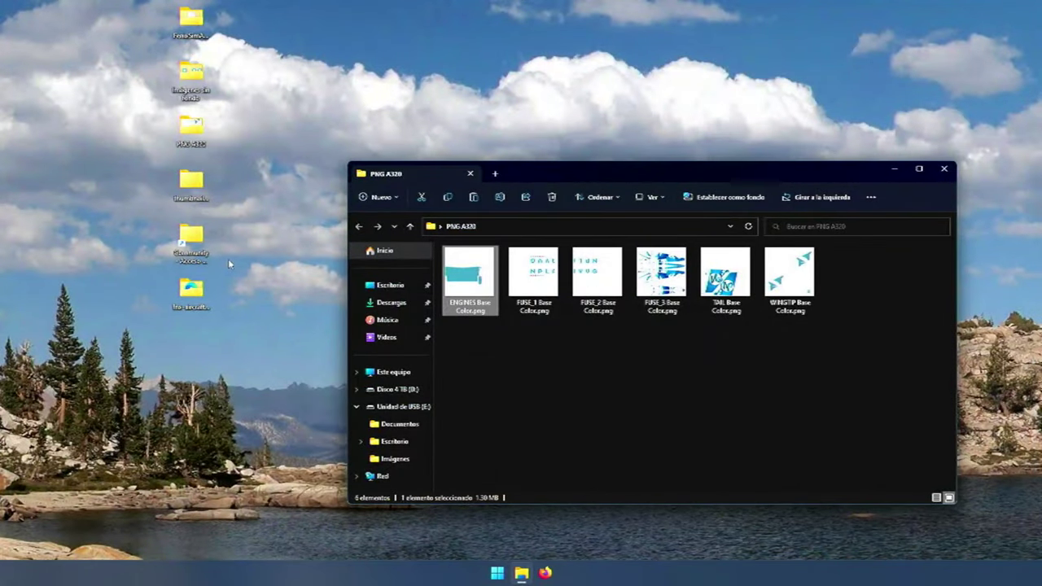
{"action": "double_click", "coordinate": [195, 30]}
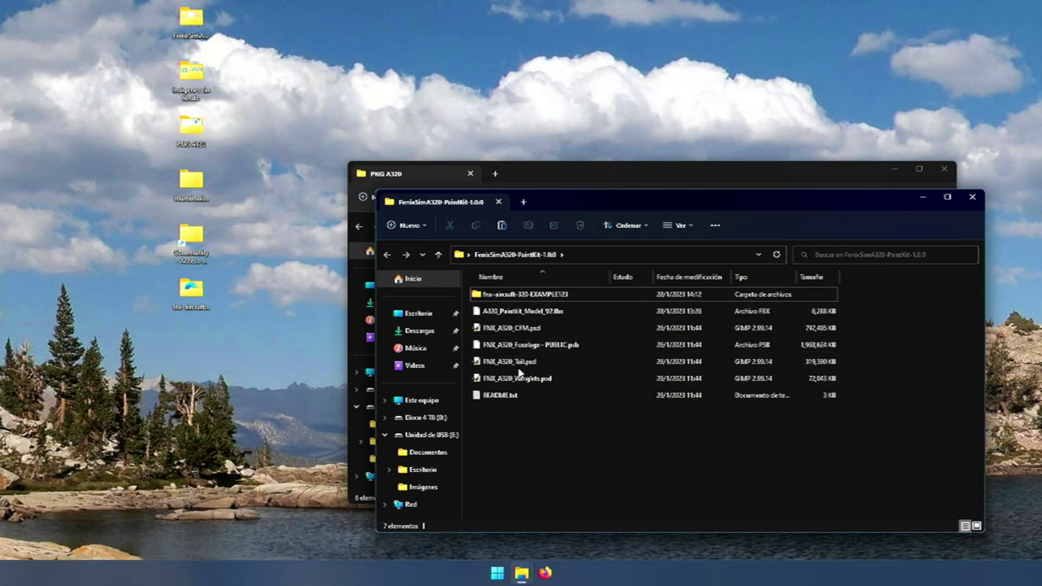
{"action": "double_click", "coordinate": [519, 370]}
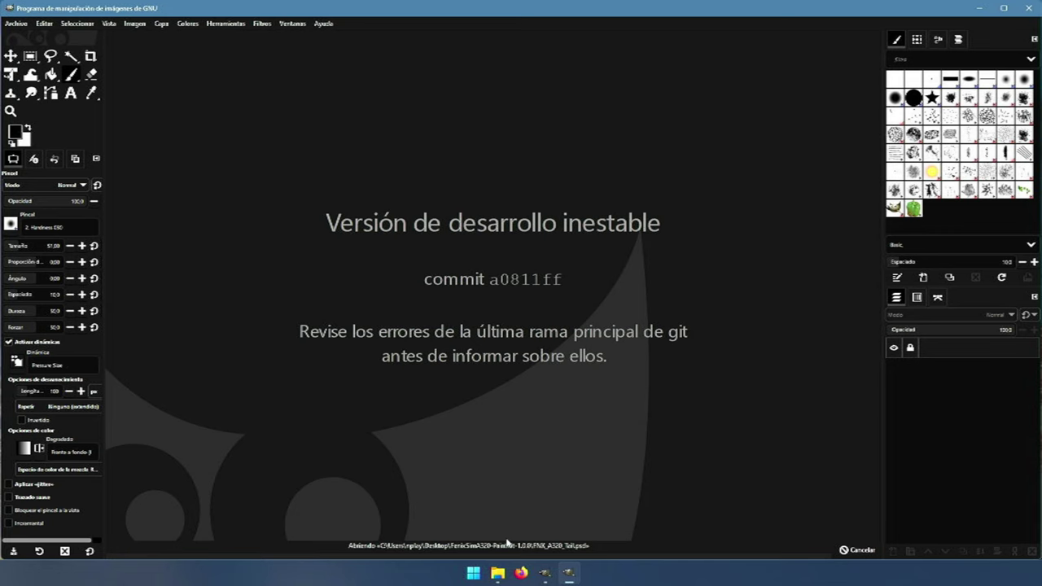
- Add TAIL Base Color.png from the PNG A320 folder as a layer and move it into the Livery group above Paint Here
{"action": "mouse_move", "coordinate": [498, 573]}
{"action": "left_click", "coordinate": [465, 529]}
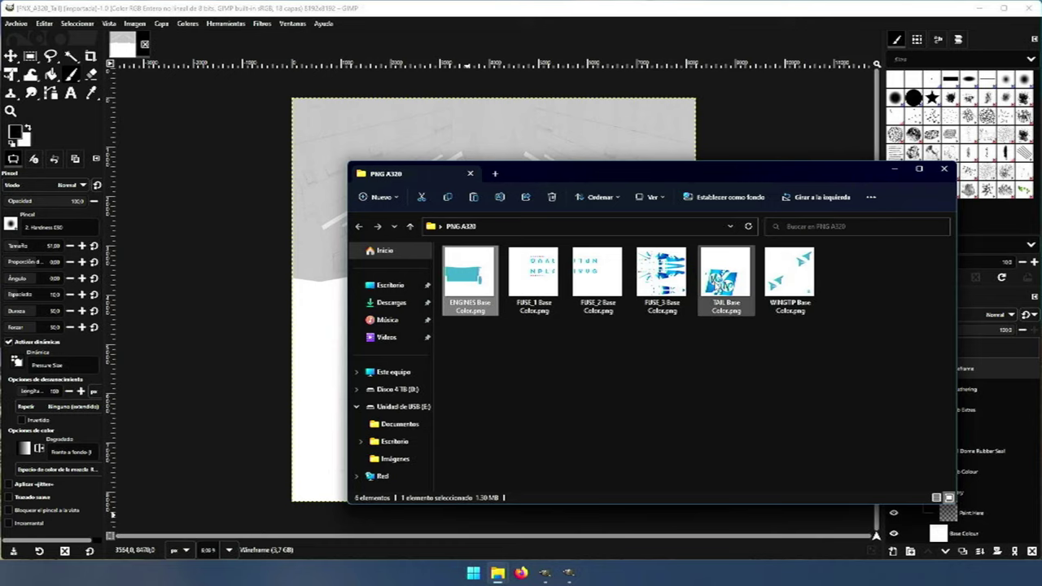
{"action": "left_click", "coordinate": [725, 277]}
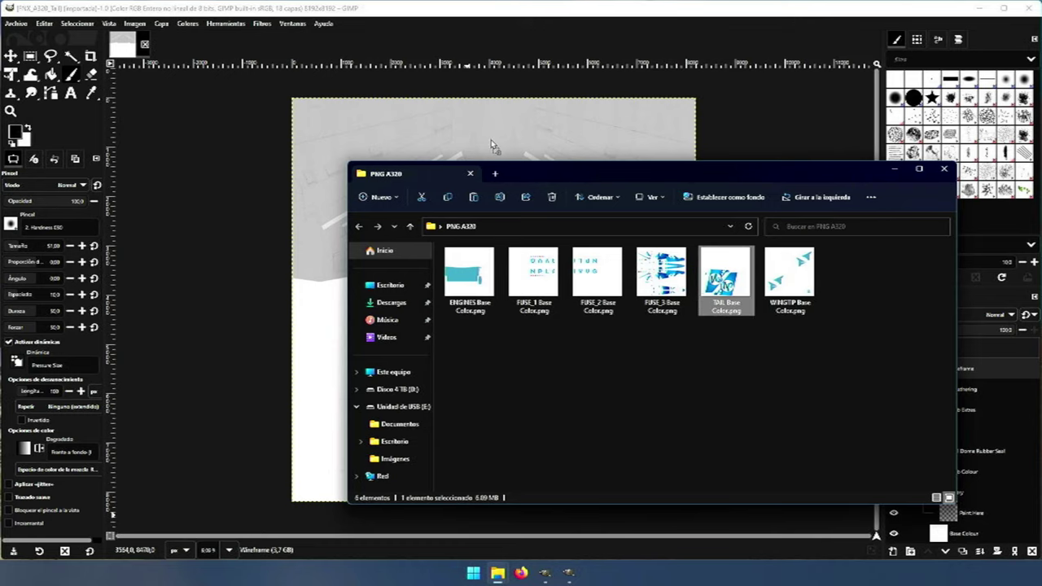
{"action": "left_click_drag", "start_coordinate": [493, 147], "coordinate": [493, 148]}
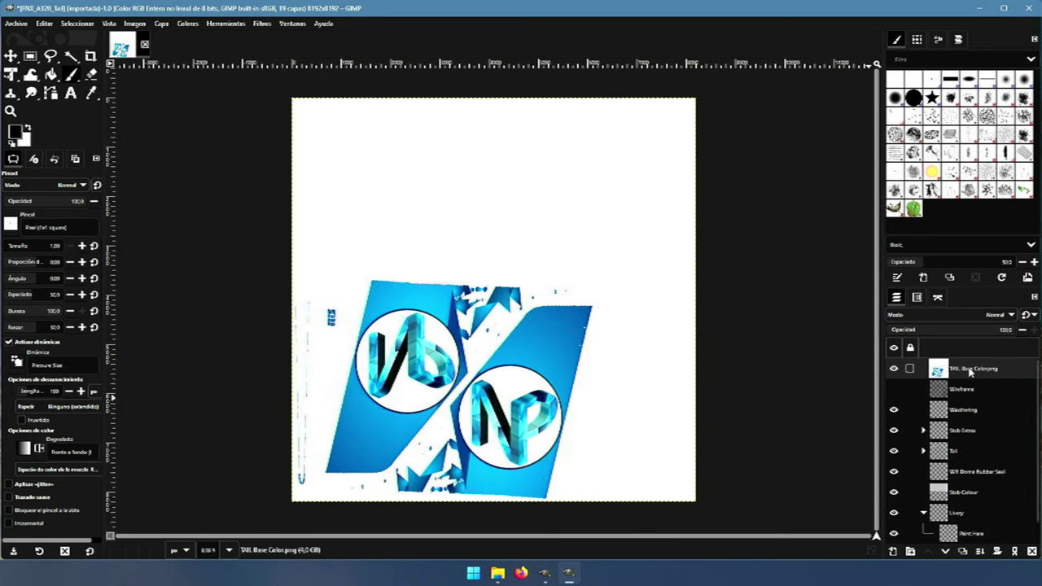
{"action": "left_click_drag", "start_coordinate": [969, 371], "coordinate": [967, 525]}
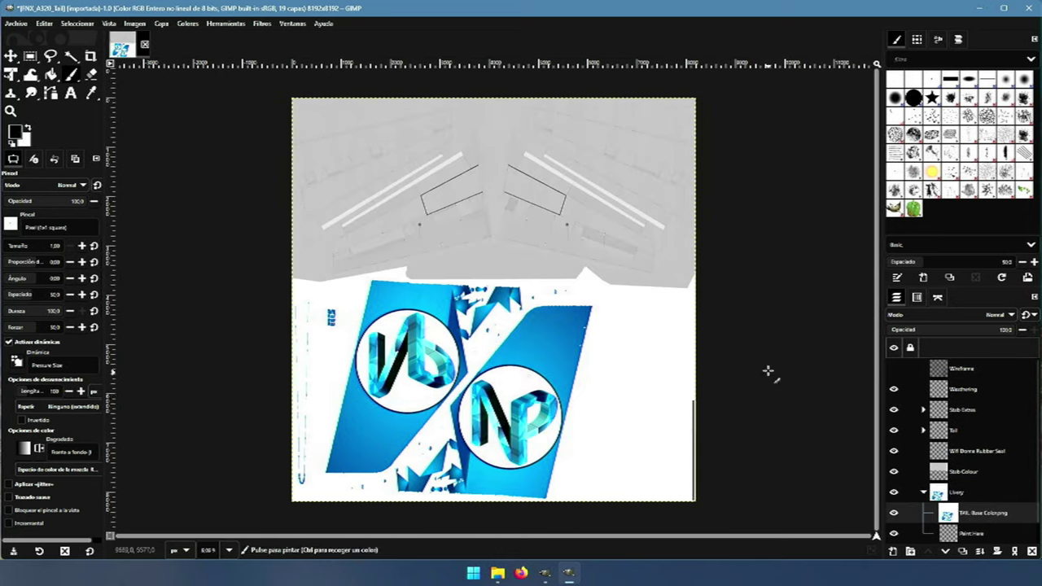
- Merge all visible layers of the tail image, with the merged layer expanded as necessary
{"action": "scroll", "coordinate": [944, 528], "scroll_direction": "down", "scroll_amount": 1}
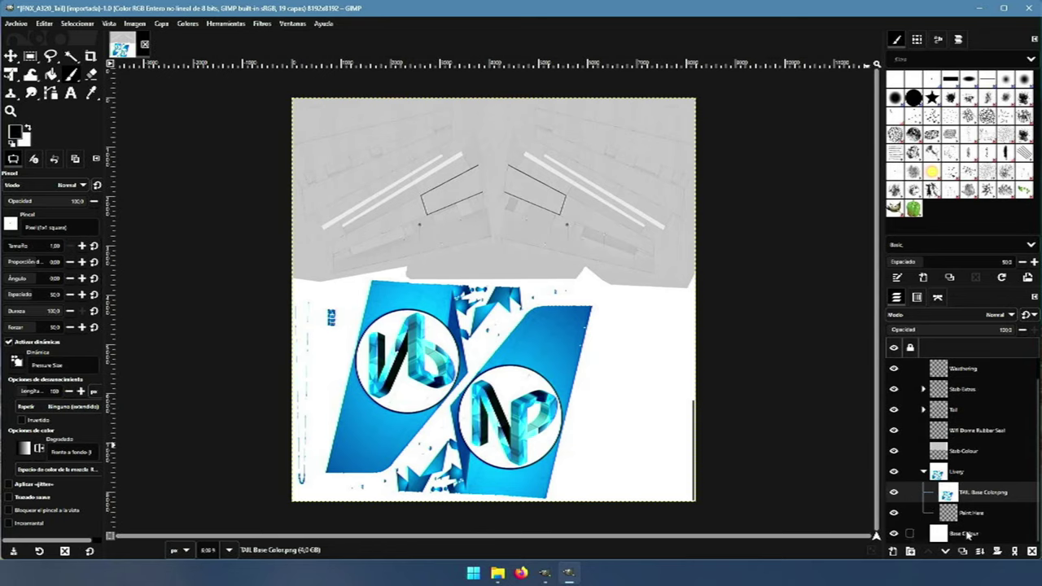
{"action": "left_click", "coordinate": [966, 535]}
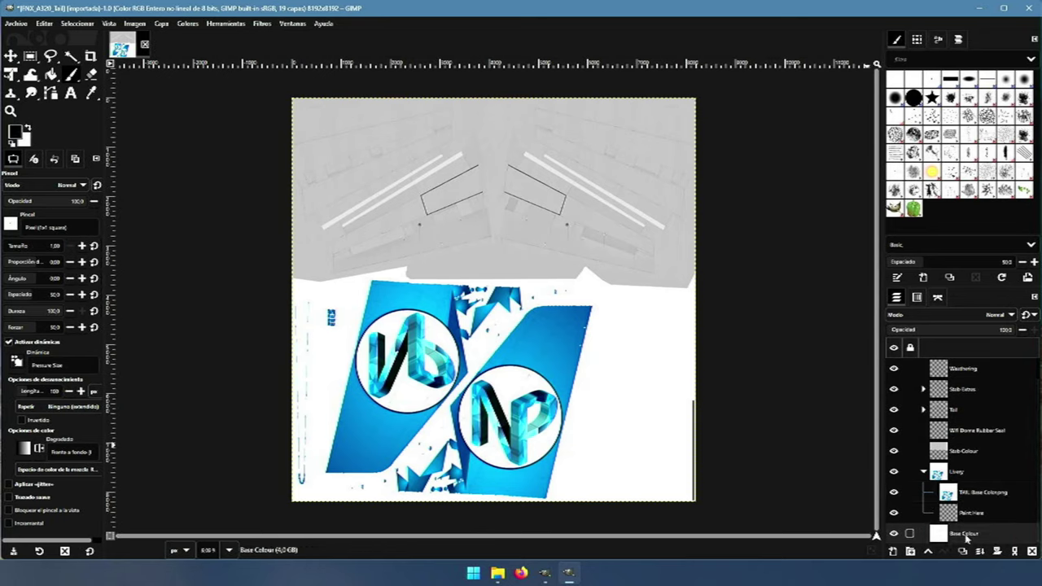
{"action": "right_click", "coordinate": [966, 535]}
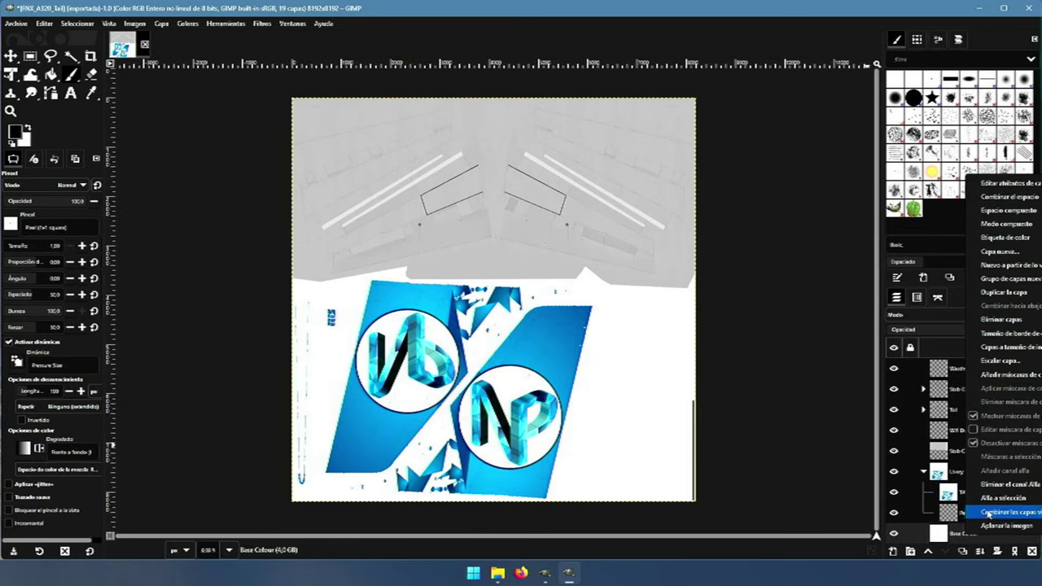
{"action": "left_click", "coordinate": [988, 513]}
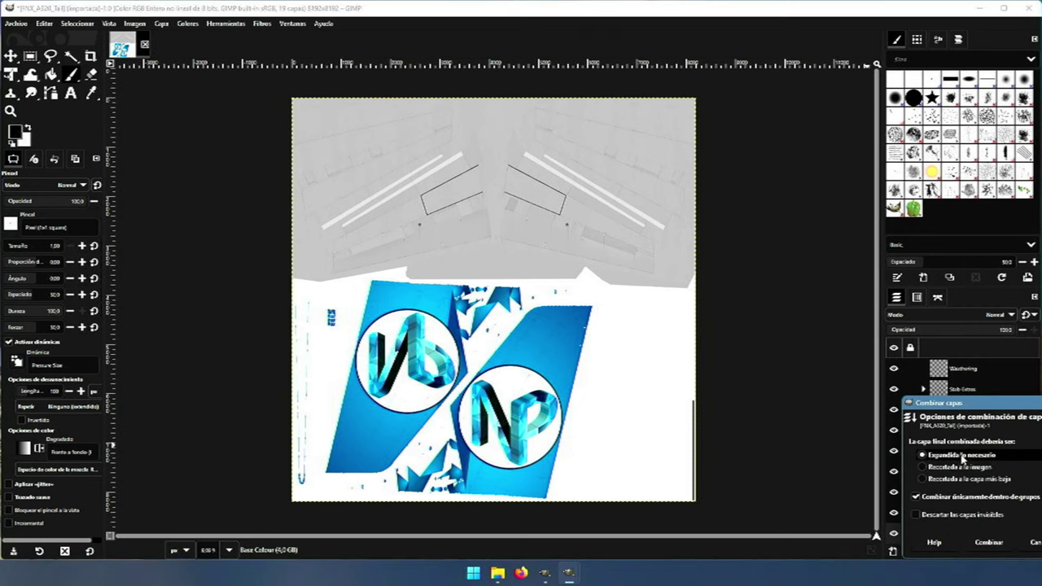
{"action": "left_click", "coordinate": [979, 550]}
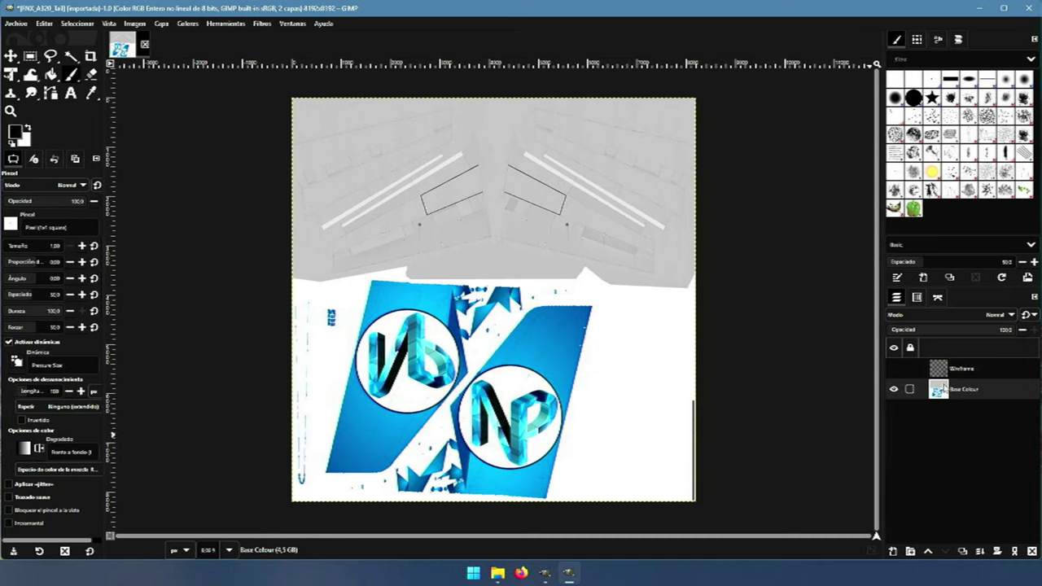
- Delete the hidden Wireframe layer from the tail image
{"action": "left_click", "coordinate": [967, 366]}
{"action": "right_click", "coordinate": [971, 370]}
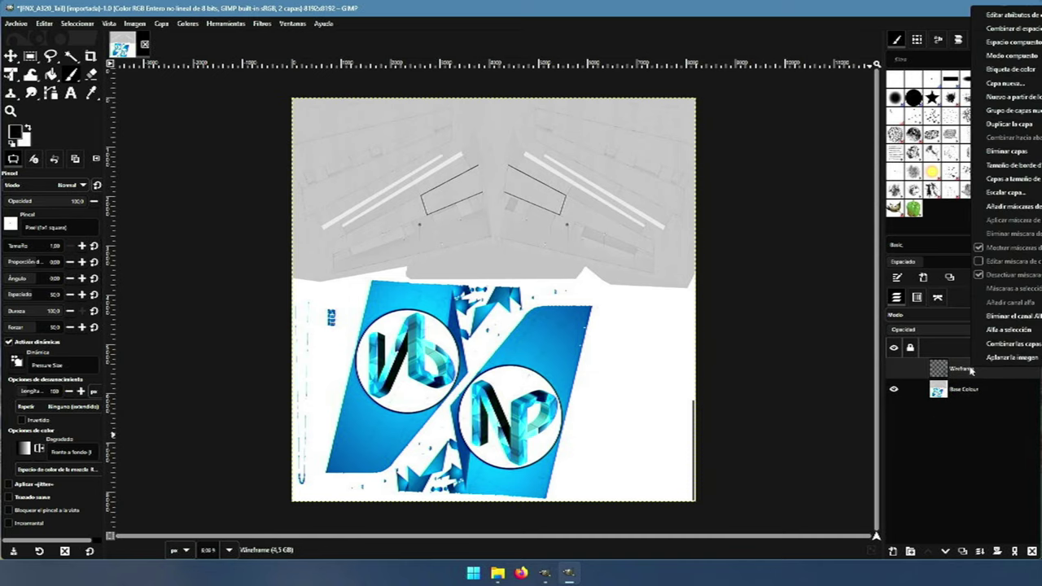
{"action": "left_click", "coordinate": [1011, 151]}
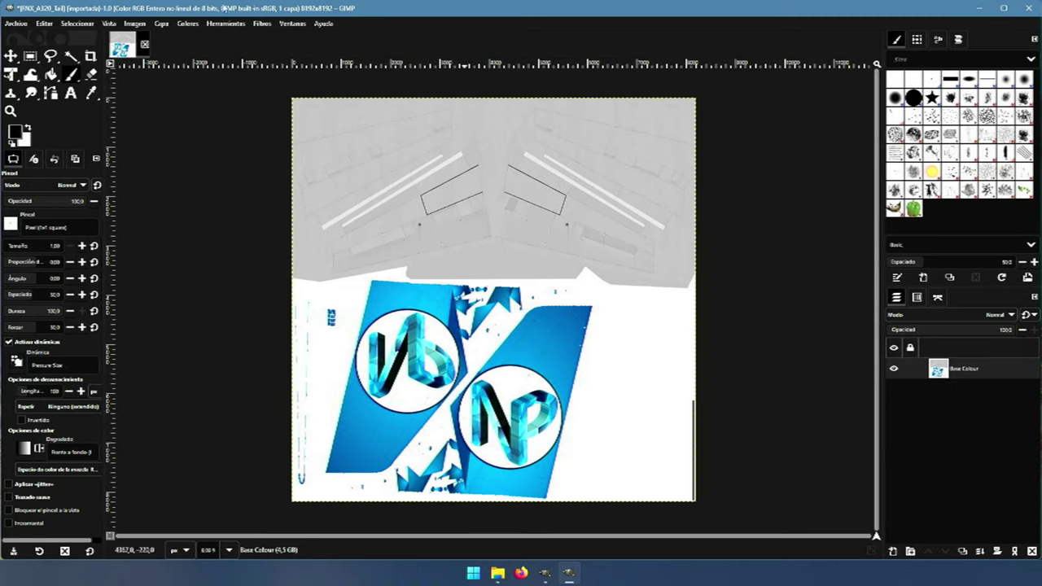
- Start exporting the tail image and browse to the TEXTURE.EXAMPLE123 folder of FNX320_EXAMPLE123 inside the desktop folder fnx-aircraft-320-EXAMPLE123
{"action": "left_click", "coordinate": [14, 23]}
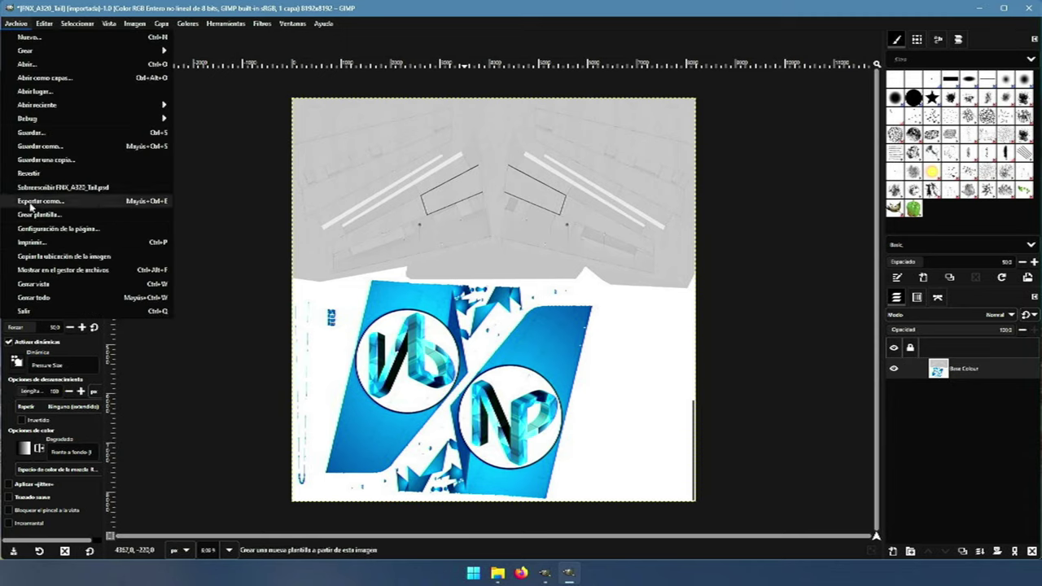
{"action": "left_click", "coordinate": [37, 201]}
{"action": "key", "text": "alt+Tab"}
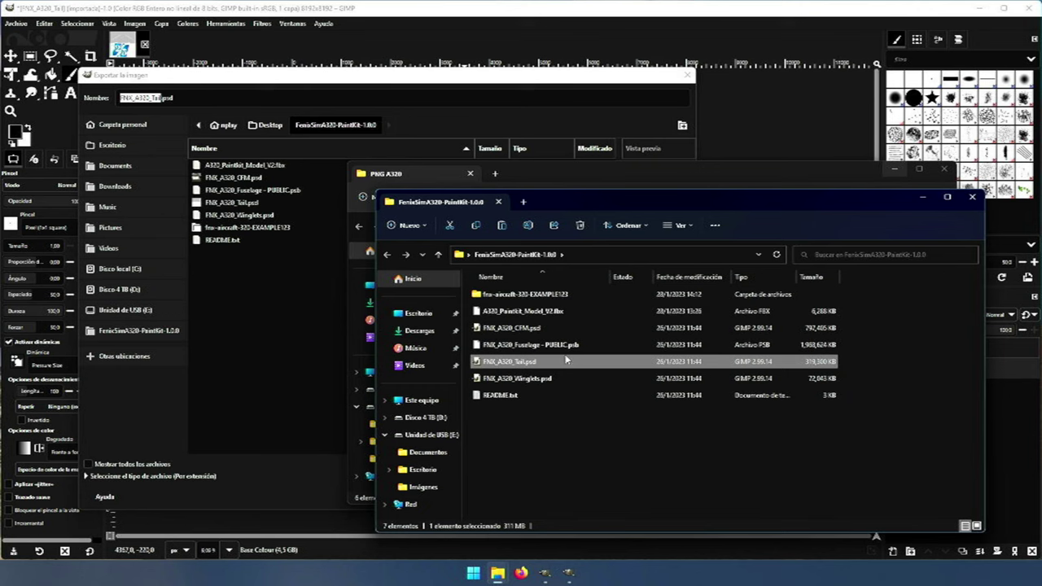
{"action": "left_click", "coordinate": [294, 309]}
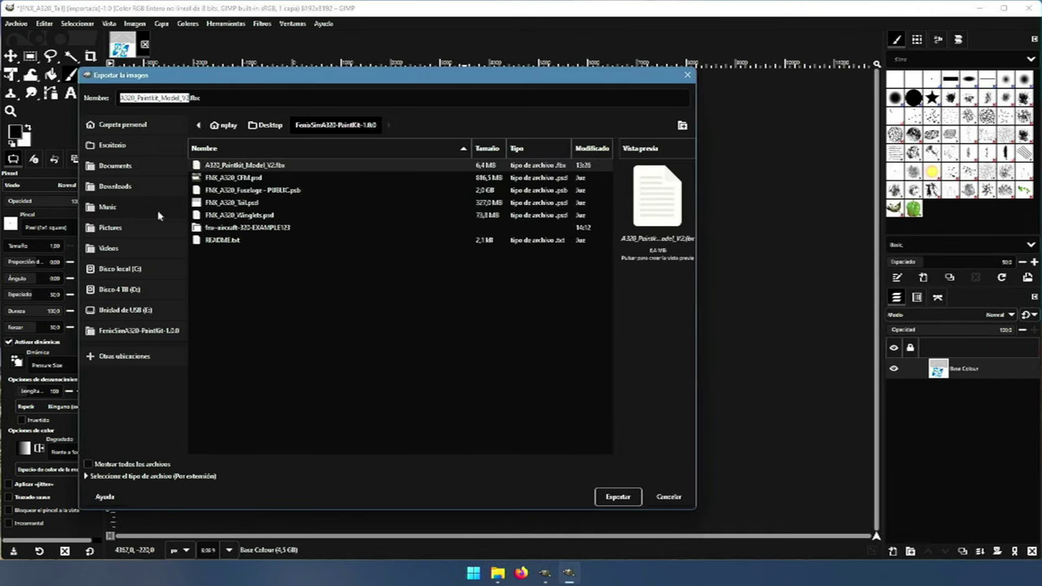
{"action": "left_click", "coordinate": [262, 125]}
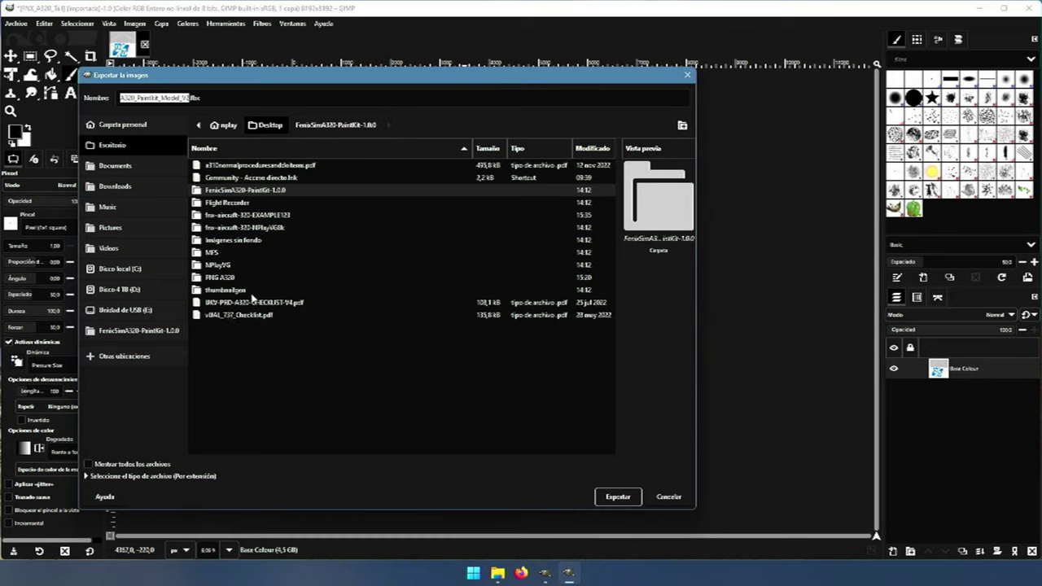
{"action": "double_click", "coordinate": [232, 216]}
{"action": "double_click", "coordinate": [222, 179]}
{"action": "double_click", "coordinate": [218, 168]}
{"action": "double_click", "coordinate": [218, 167]}
{"action": "double_click", "coordinate": [220, 178]}
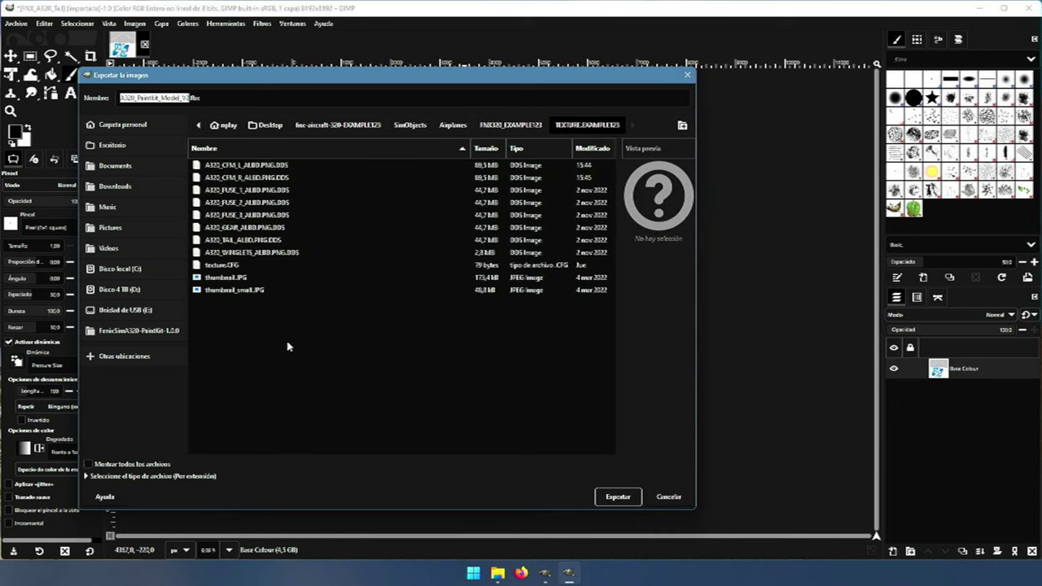
- Export the tail image over the existing A320_TAIL_ALBD.PNG.DDS with BC2 / DXT3 compression, the selected layer and generated mipmaps
{"action": "left_click", "coordinate": [241, 241]}
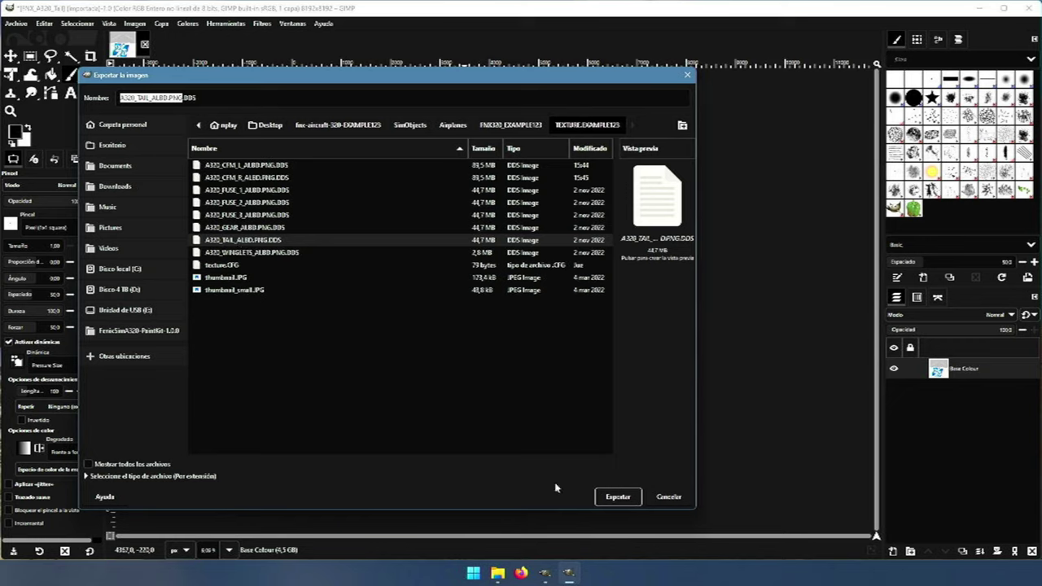
{"action": "left_click", "coordinate": [619, 496]}
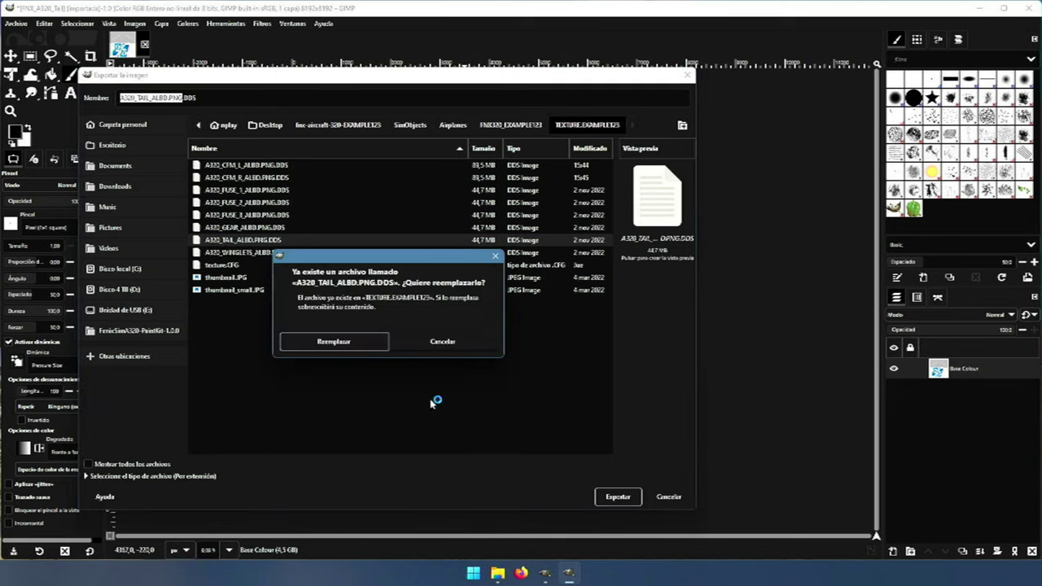
{"action": "left_click", "coordinate": [350, 341]}
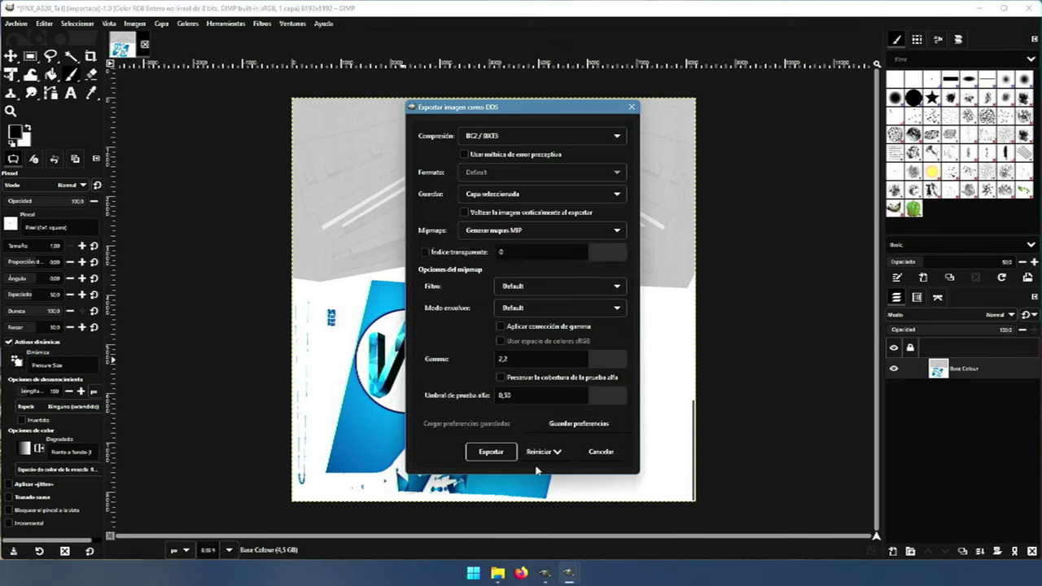
{"action": "left_click", "coordinate": [491, 452]}
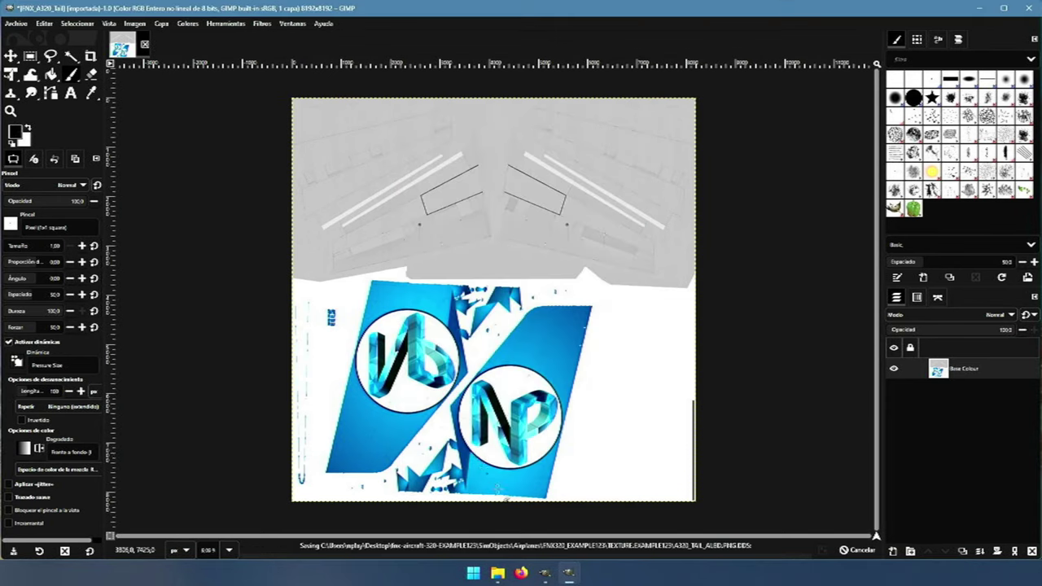
- Quit GIMP after the tail export, discarding the image's unsaved changes
{"action": "mouse_move", "coordinate": [498, 574]}
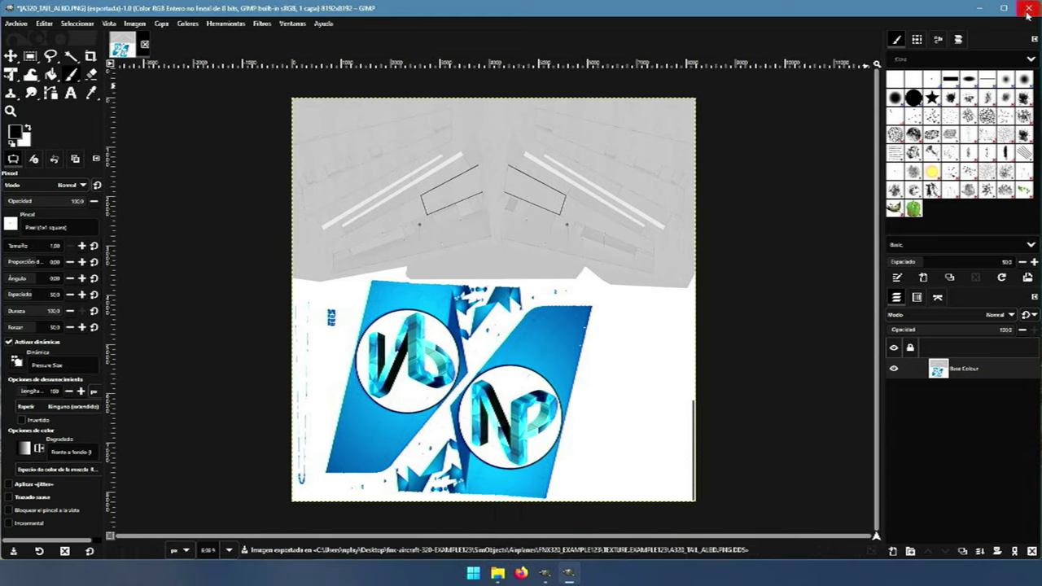
{"action": "left_click", "coordinate": [1027, 8]}
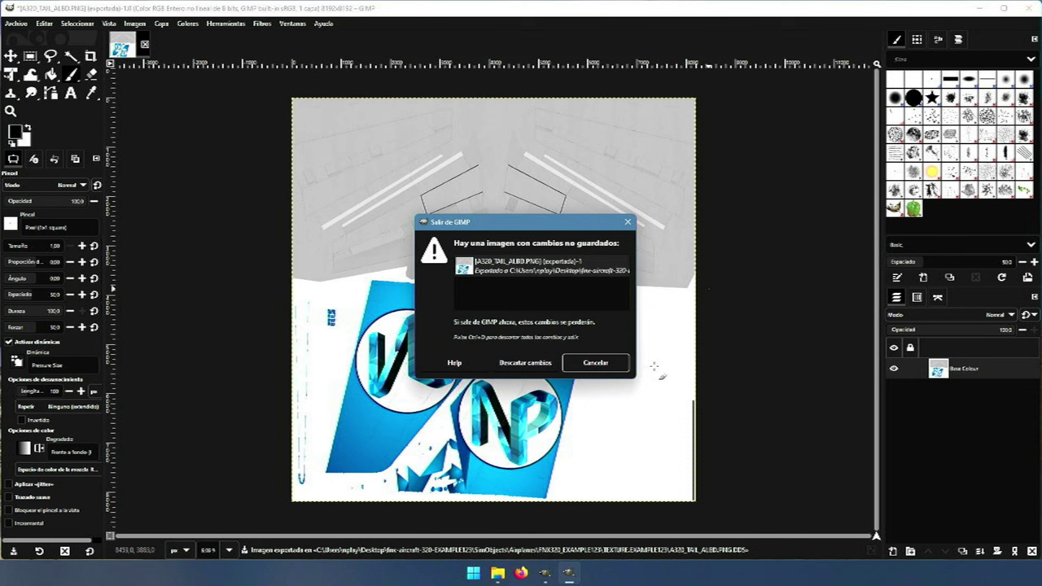
{"action": "left_click", "coordinate": [511, 366]}
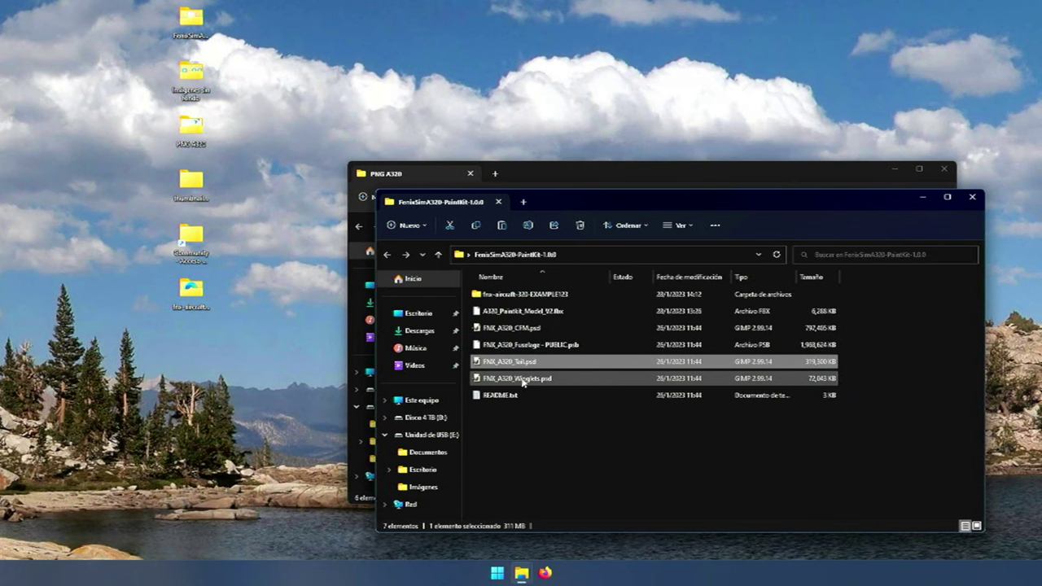
- Open FNX_A320_Winglets.psd and add WINGTIP Base Color.png from the PNG A320 folder as a layer above Paint here in the Livery group
{"action": "double_click", "coordinate": [530, 383]}
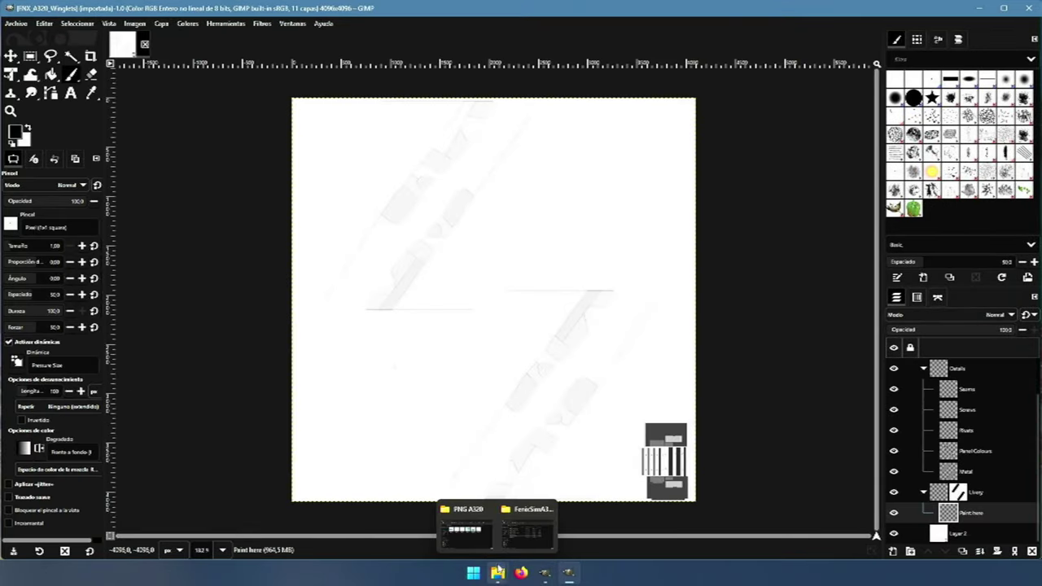
{"action": "left_click", "coordinate": [465, 527]}
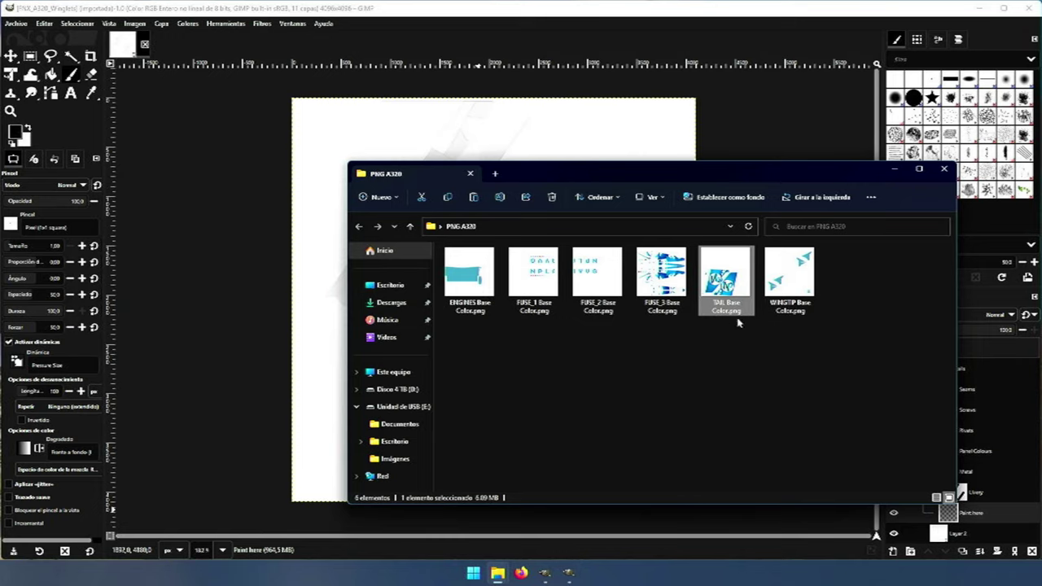
{"action": "left_click_drag", "start_coordinate": [788, 283], "coordinate": [553, 138]}
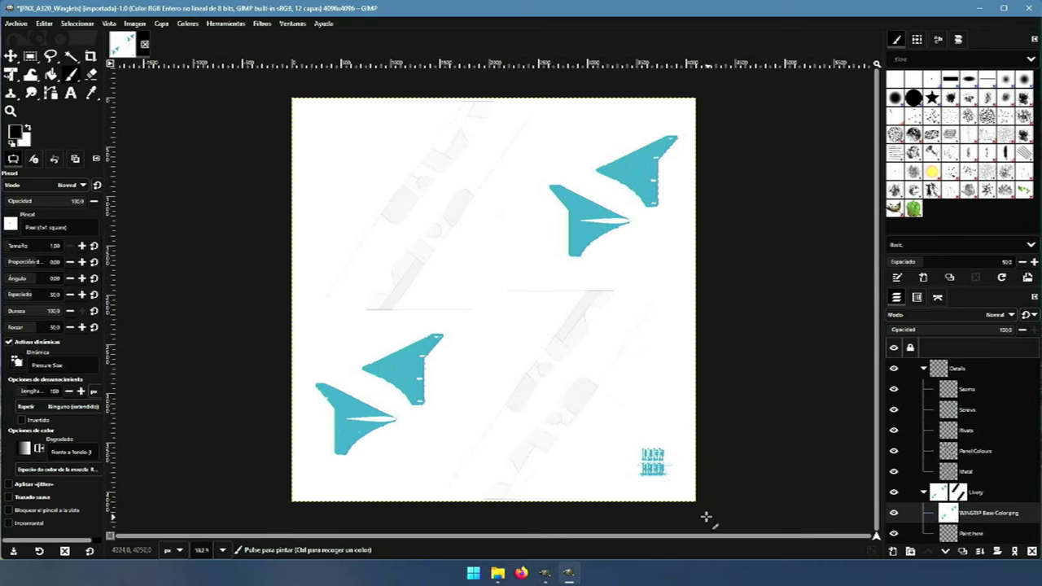
{"action": "left_click", "coordinate": [8, 25]}
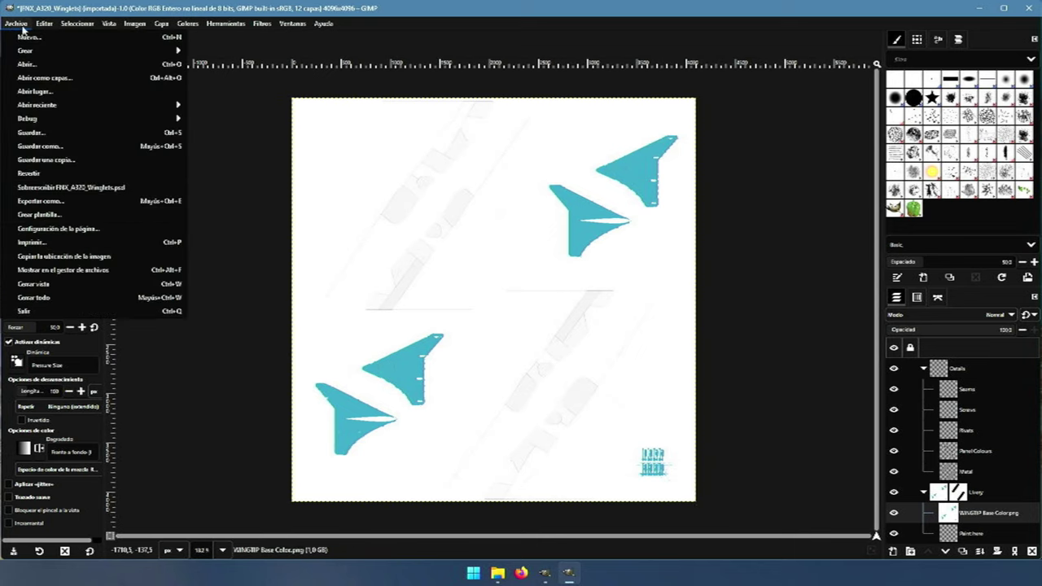
{"action": "left_click", "coordinate": [39, 202]}
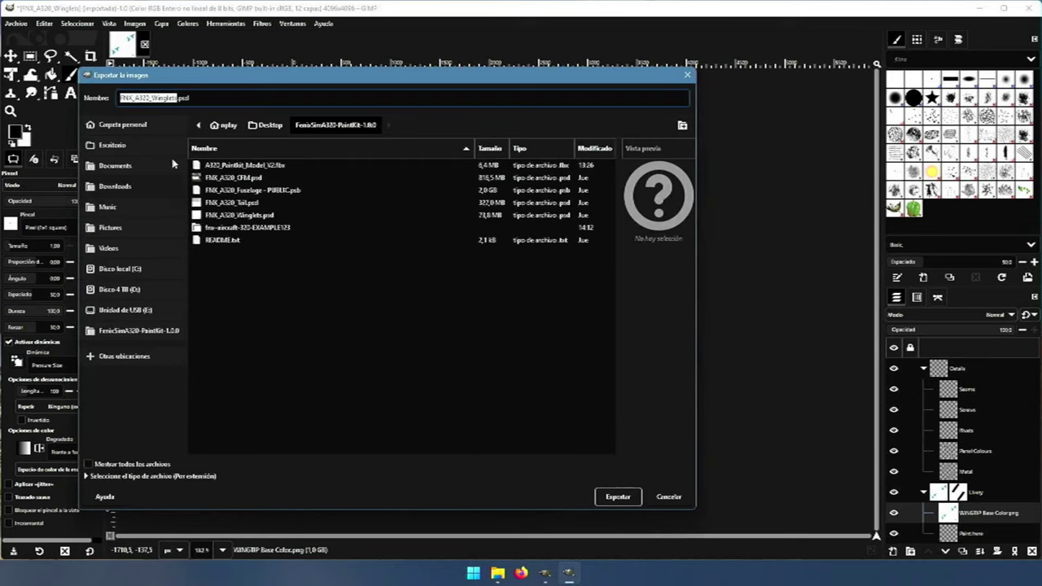
{"action": "left_click", "coordinate": [264, 125]}
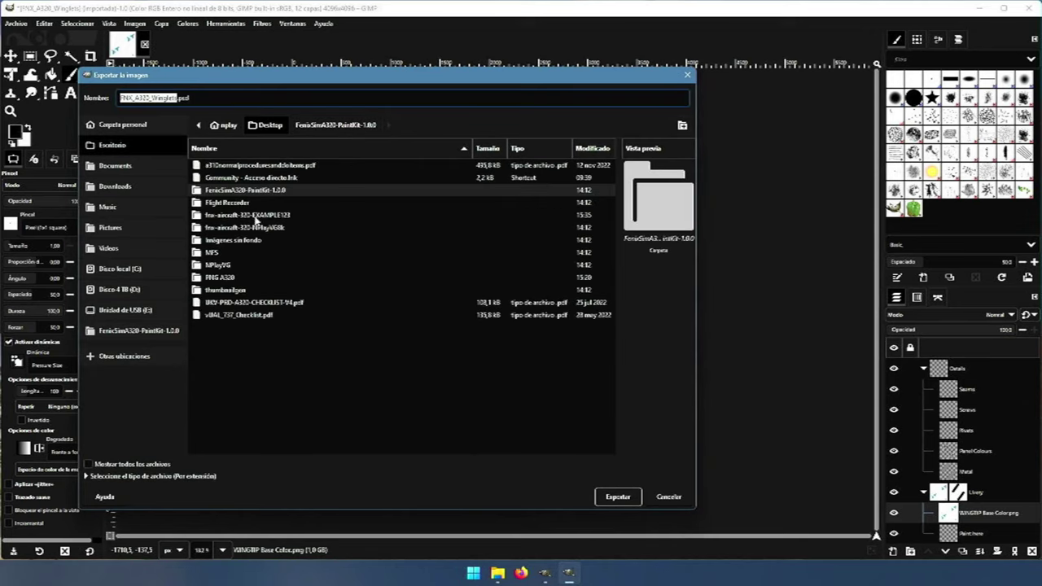
{"action": "double_click", "coordinate": [256, 215]}
{"action": "double_click", "coordinate": [230, 178]}
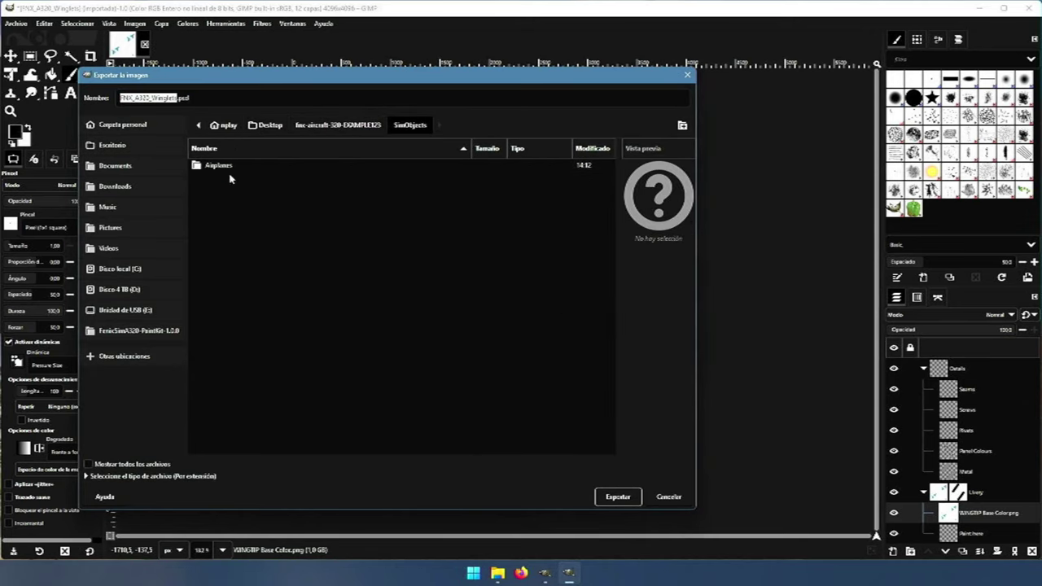
{"action": "double_click", "coordinate": [220, 167]}
{"action": "left_click", "coordinate": [218, 166]}
{"action": "double_click", "coordinate": [218, 166]}
{"action": "double_click", "coordinate": [219, 177]}
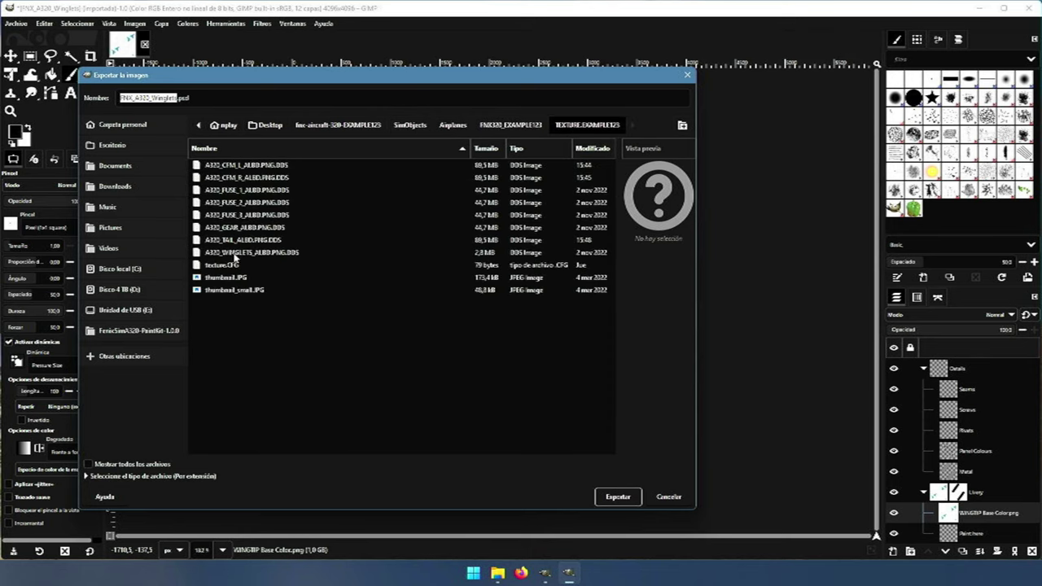
{"action": "left_click", "coordinate": [236, 254]}
{"action": "left_click", "coordinate": [621, 498]}
{"action": "left_click", "coordinate": [338, 345]}
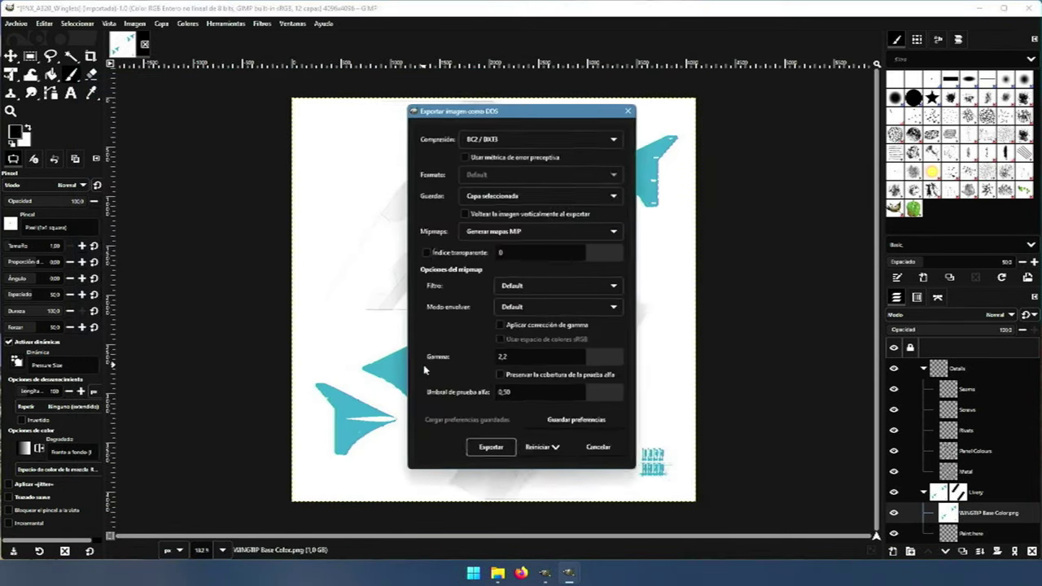
{"action": "left_click", "coordinate": [600, 453]}
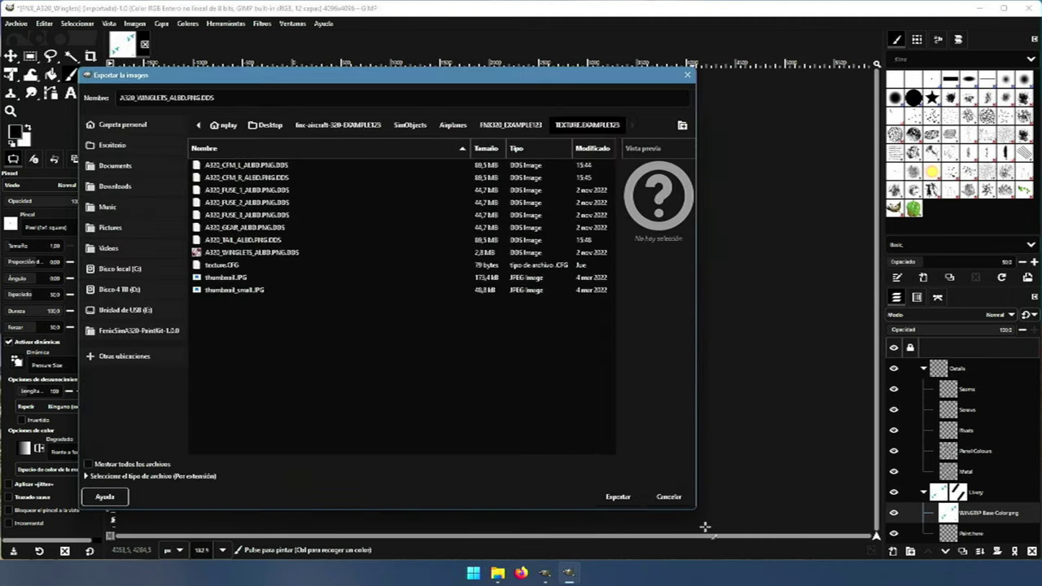
{"action": "left_click", "coordinate": [668, 497]}
- Try to merge the visible layers of the winglets image from Layer 2, expanded as necessary
{"action": "scroll", "coordinate": [956, 521], "scroll_direction": "down", "scroll_amount": 1}
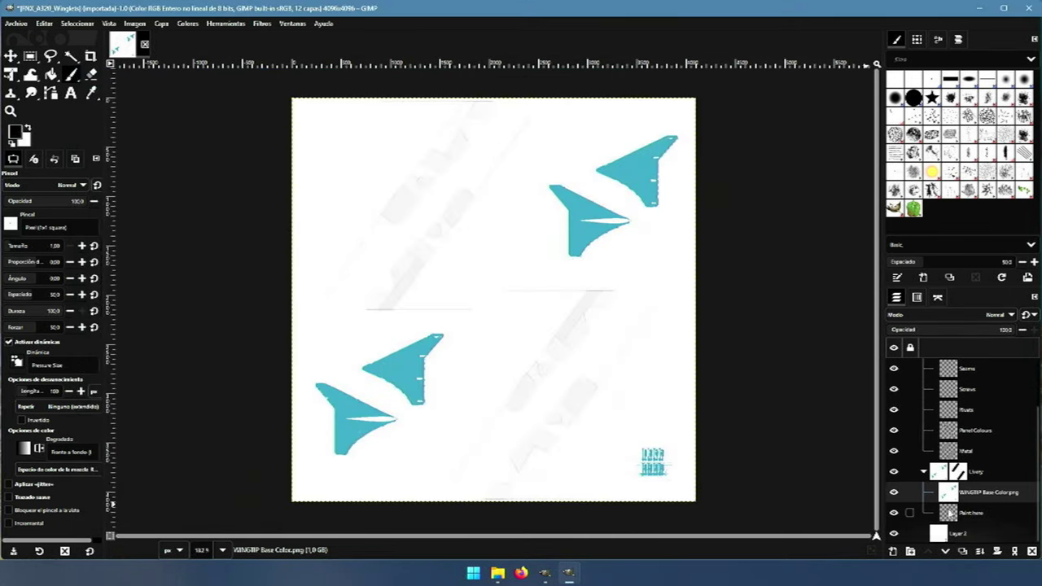
{"action": "left_click", "coordinate": [961, 534]}
{"action": "right_click", "coordinate": [960, 533]}
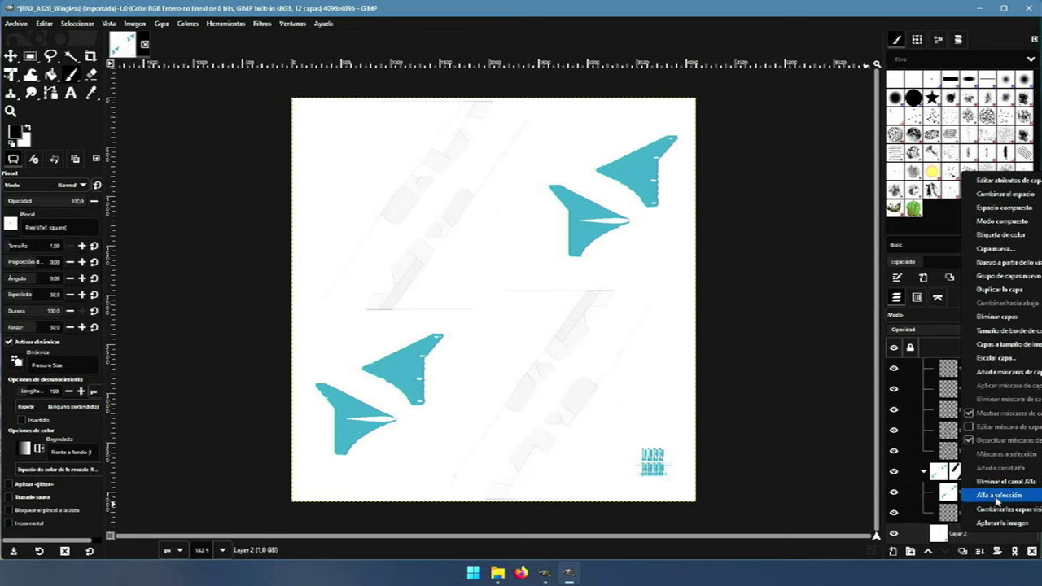
{"action": "left_click", "coordinate": [1001, 510]}
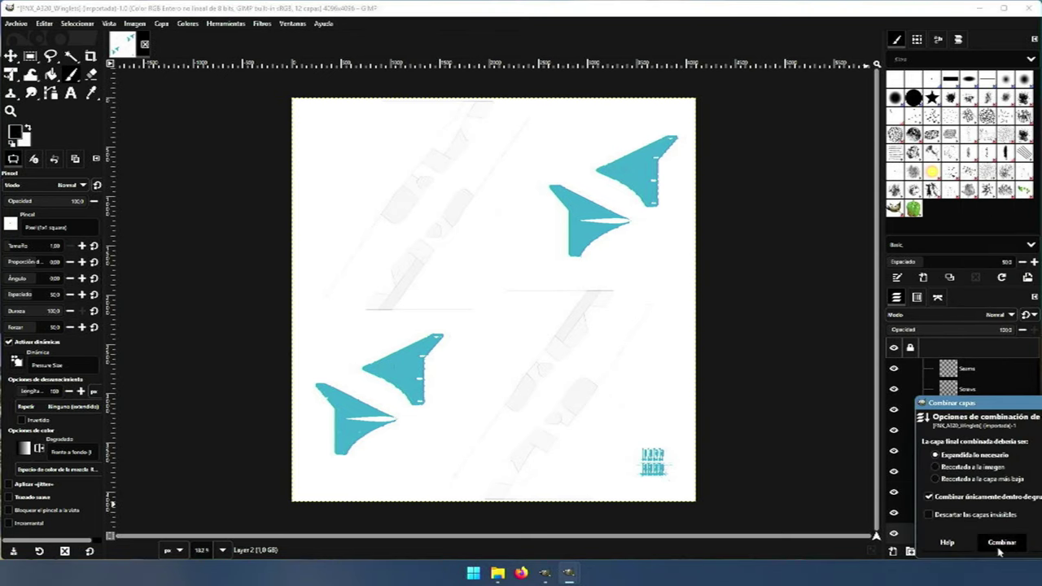
{"action": "left_click", "coordinate": [1002, 543]}
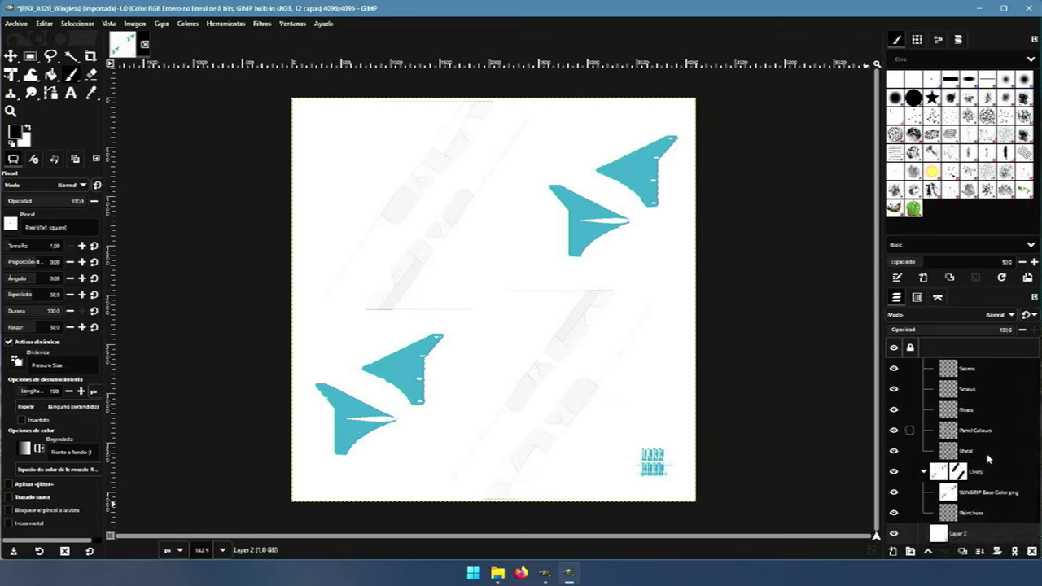
- Merge all visible layers of the winglets image, with the merged layer expanded as necessary
{"action": "scroll", "coordinate": [962, 416], "scroll_direction": "up", "scroll_amount": 2}
{"action": "scroll", "coordinate": [963, 417], "scroll_direction": "down", "scroll_amount": 3}
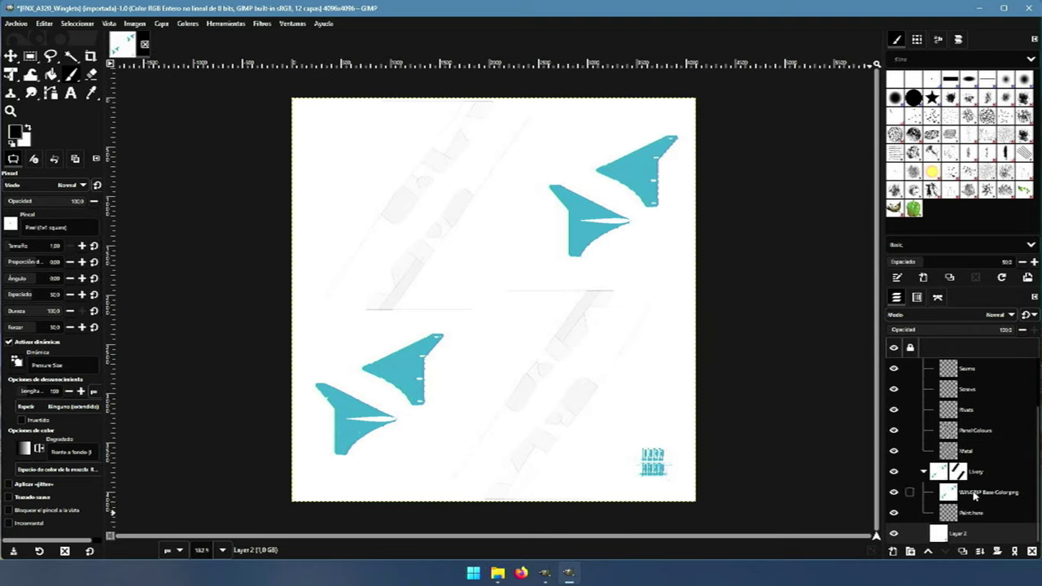
{"action": "right_click", "coordinate": [963, 516]}
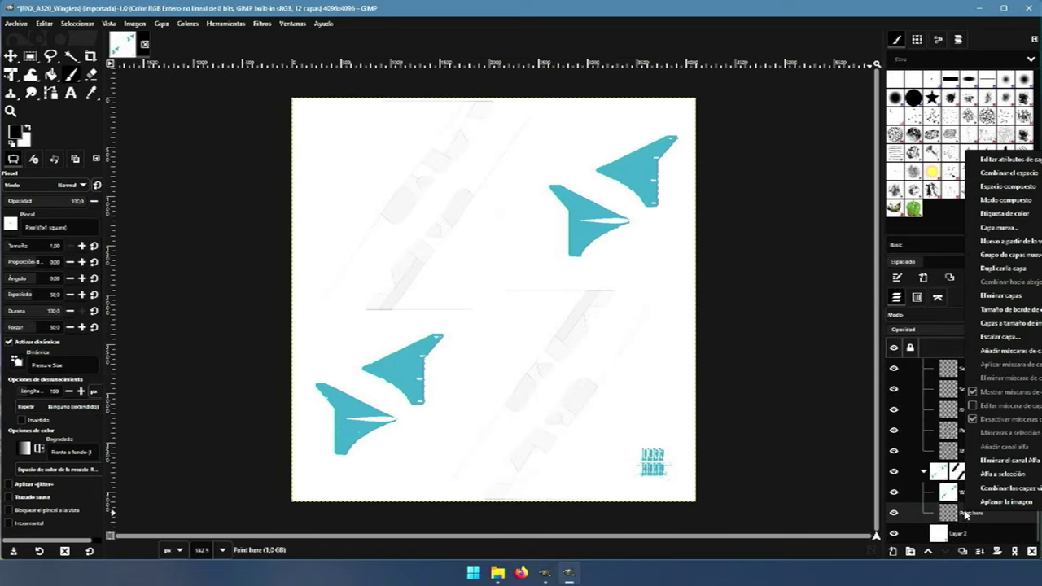
{"action": "left_click", "coordinate": [959, 534]}
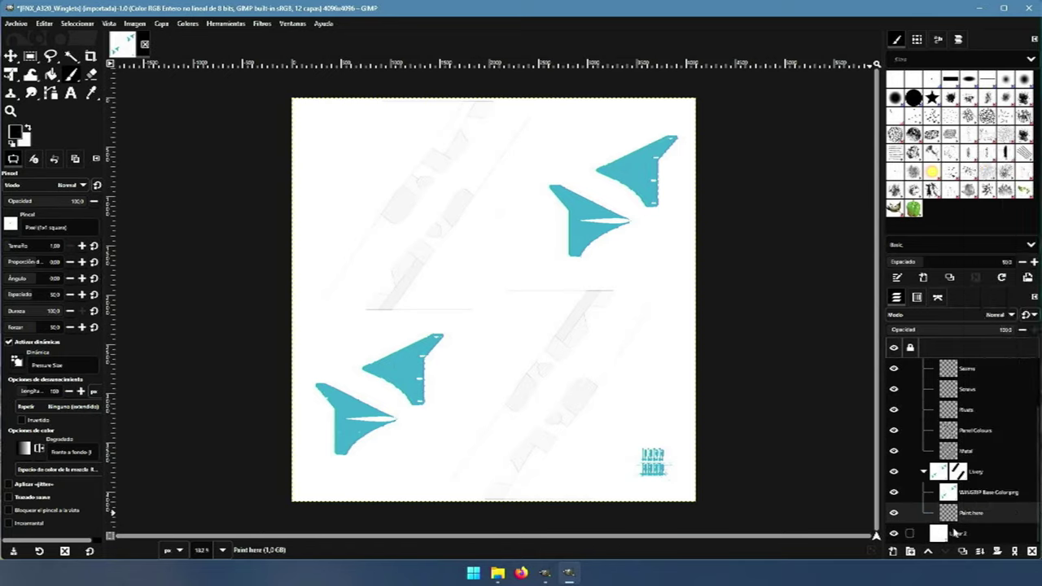
{"action": "left_click", "coordinate": [959, 534]}
{"action": "right_click", "coordinate": [965, 533]}
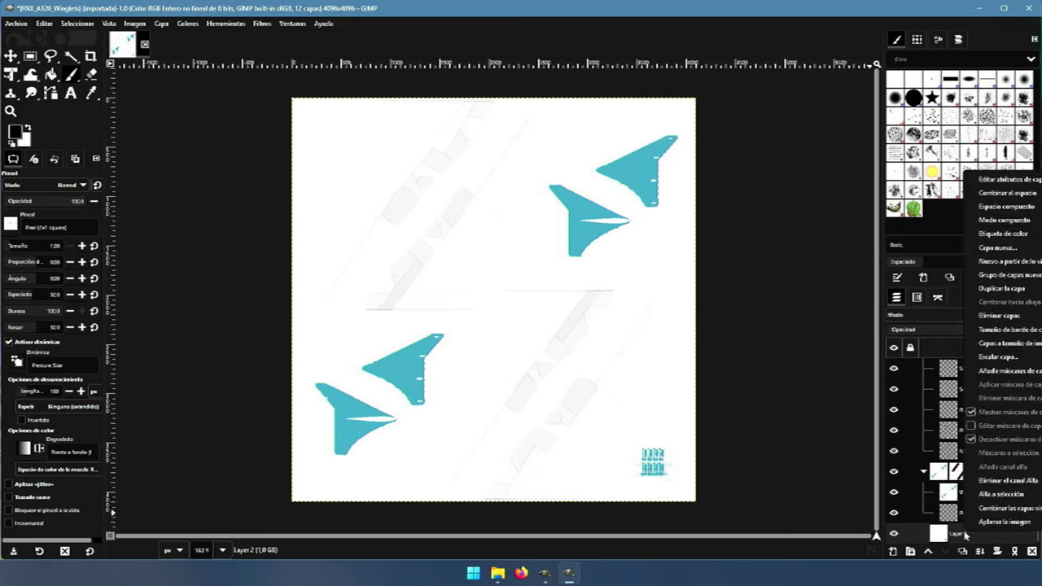
{"action": "left_click", "coordinate": [987, 510]}
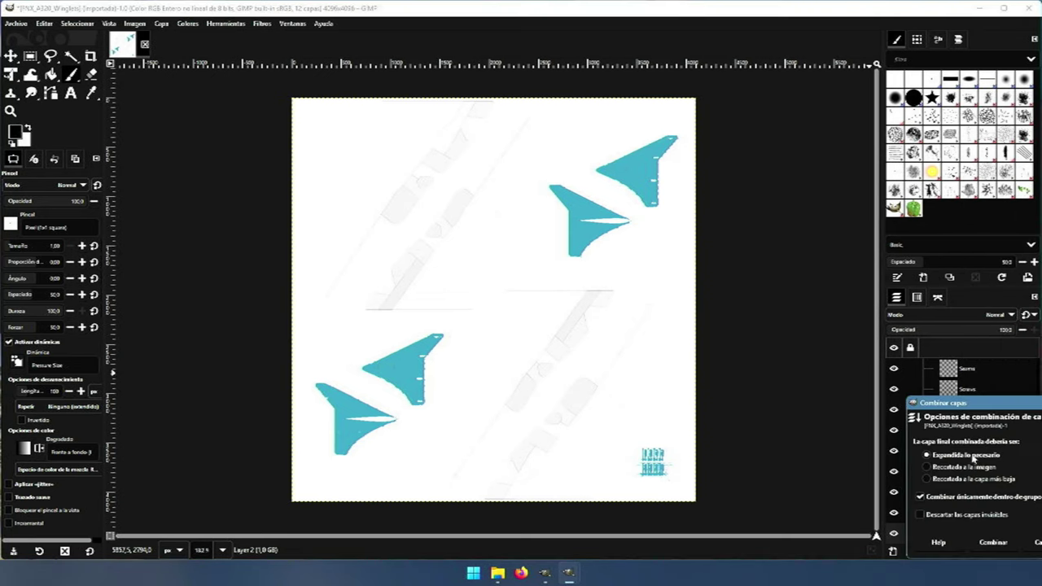
{"action": "left_click", "coordinate": [991, 543]}
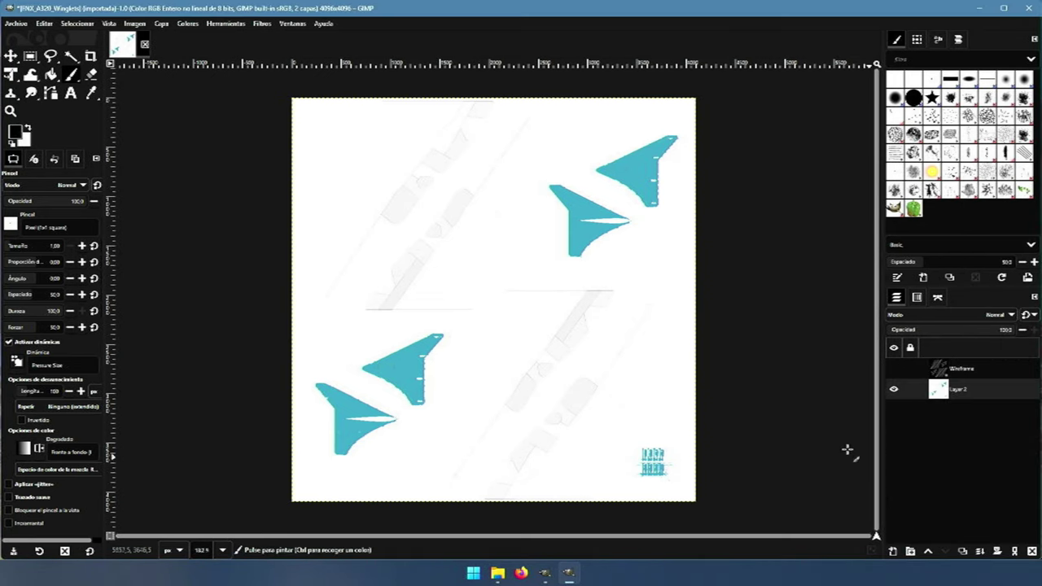
- Delete the hidden Wireframe layer from the winglets image
{"action": "left_click", "coordinate": [947, 369]}
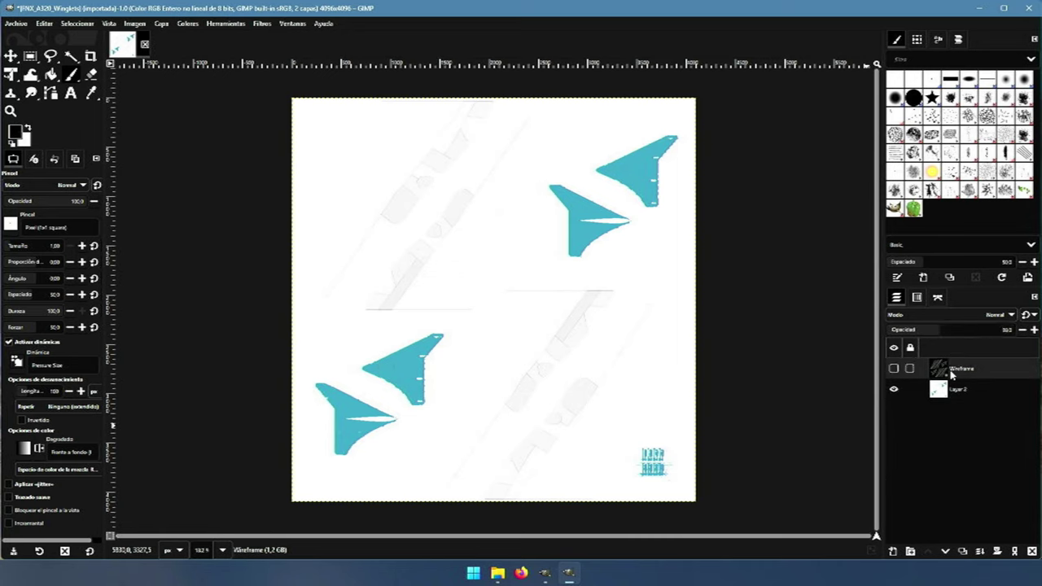
{"action": "right_click", "coordinate": [951, 374]}
{"action": "left_click", "coordinate": [996, 163]}
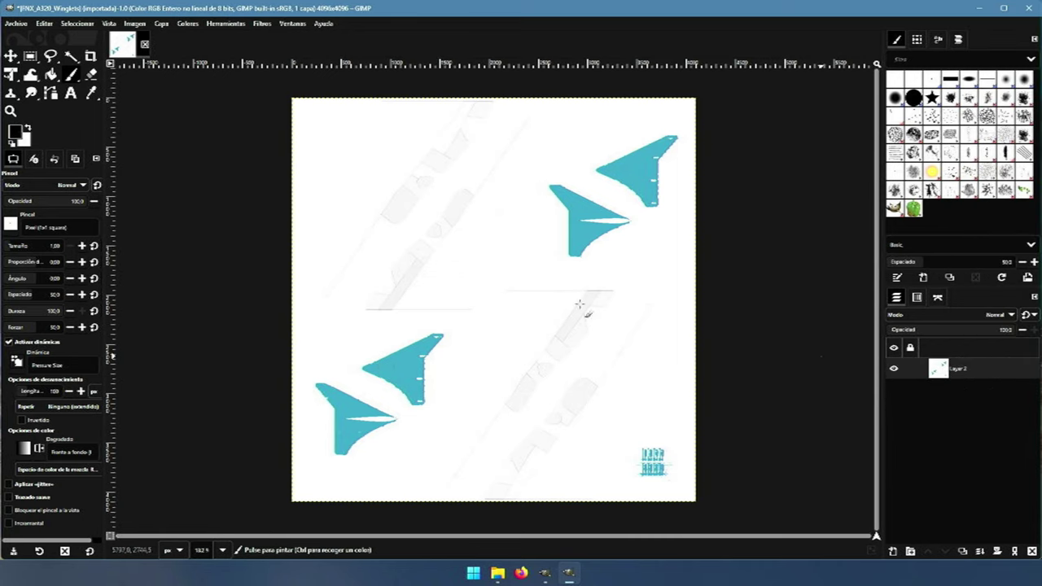
- Start exporting the winglets image and browse to the TEXTURE.EXAMPLE123 folder of the fnx-aircraft-320-EXAMPLE123 package on the desktop
{"action": "left_click", "coordinate": [16, 24]}
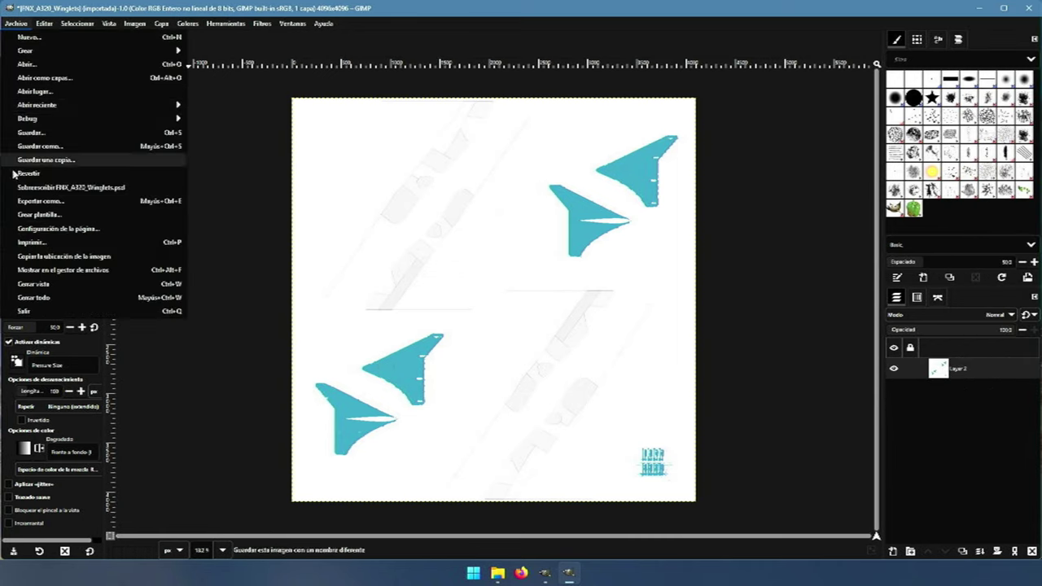
{"action": "left_click", "coordinate": [34, 204]}
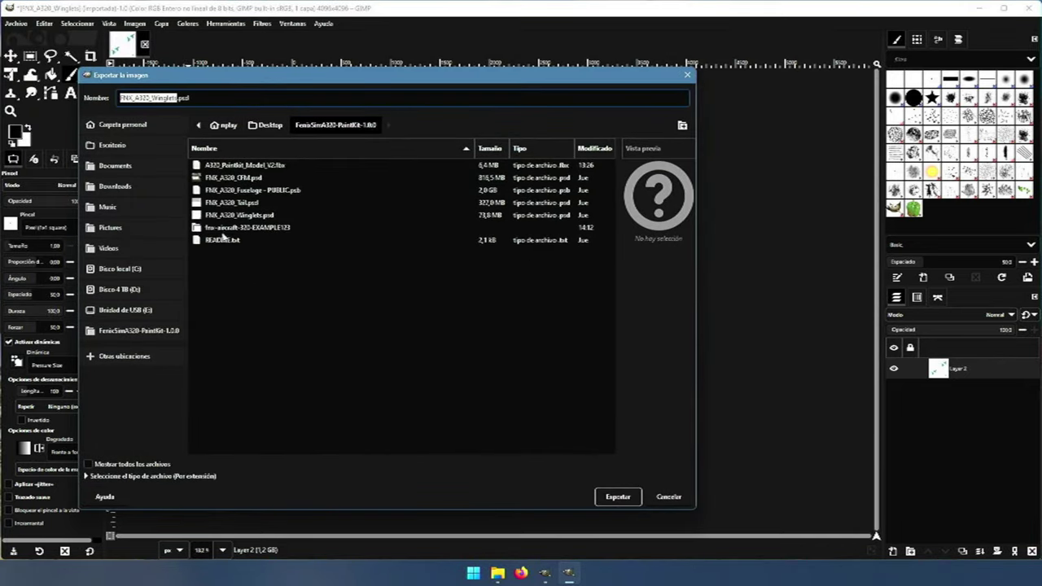
{"action": "left_click", "coordinate": [267, 125]}
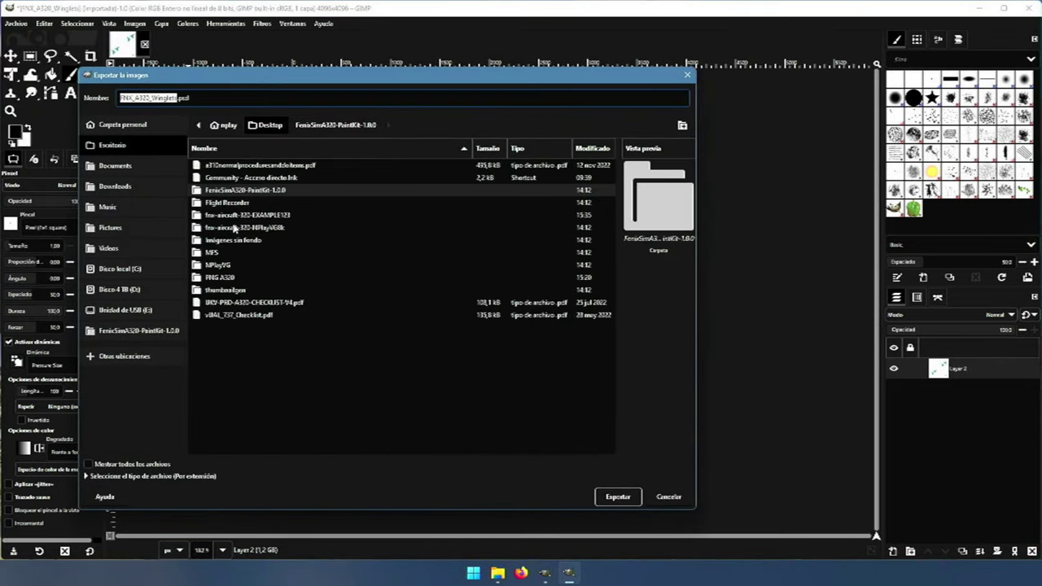
{"action": "double_click", "coordinate": [234, 216]}
{"action": "double_click", "coordinate": [222, 178]}
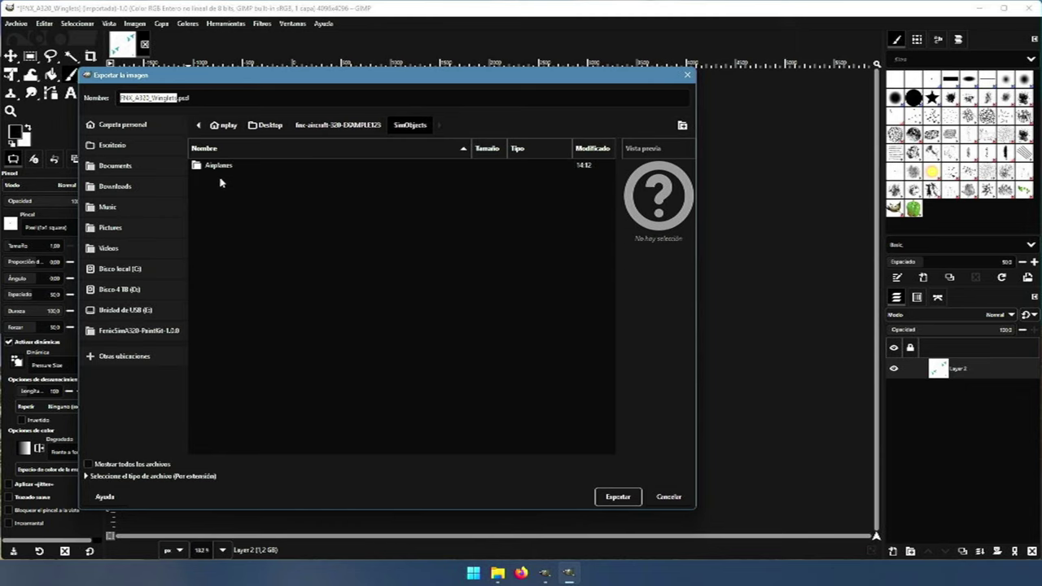
{"action": "double_click", "coordinate": [216, 169]}
{"action": "left_click", "coordinate": [217, 167]}
{"action": "double_click", "coordinate": [218, 168]}
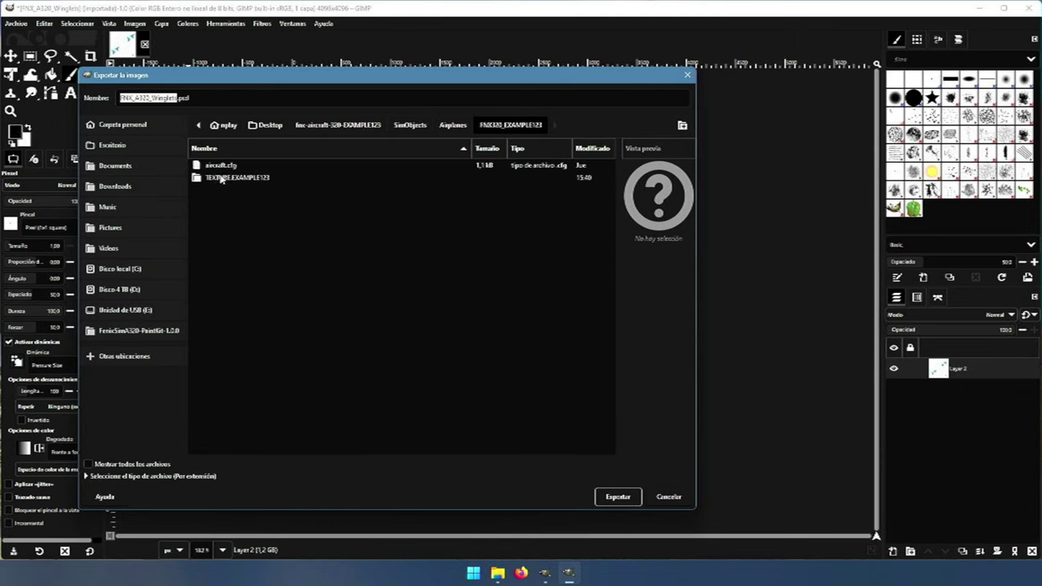
{"action": "double_click", "coordinate": [221, 177]}
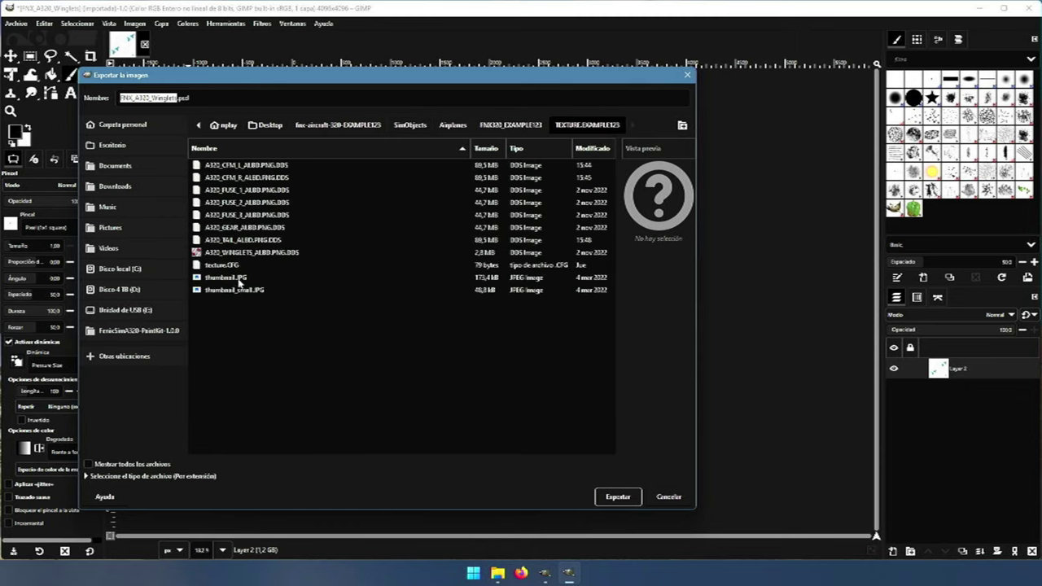
- Export over A320_WINGLETS_ALBD.PNG.DDS with BC2 / DXT3 compression and generated mipmaps, and quit GIMP discarding the unsaved changes
{"action": "left_click", "coordinate": [254, 253]}
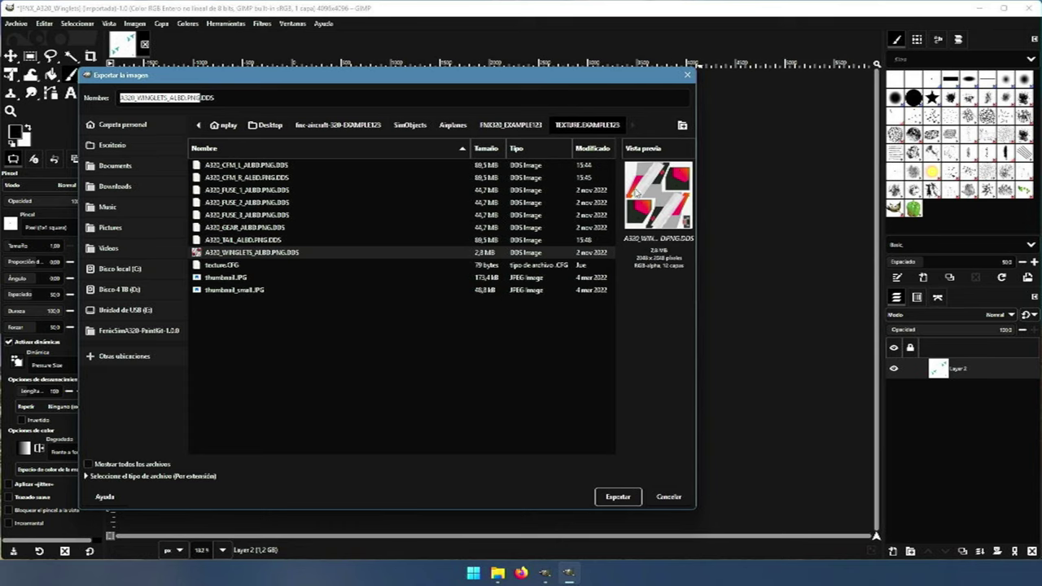
{"action": "left_click", "coordinate": [628, 497]}
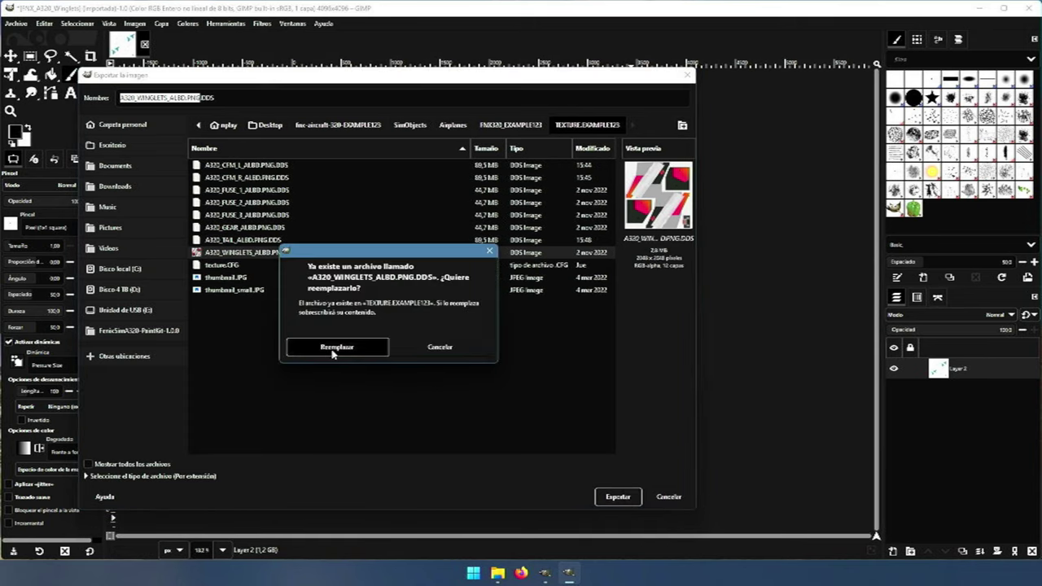
{"action": "left_click", "coordinate": [336, 348]}
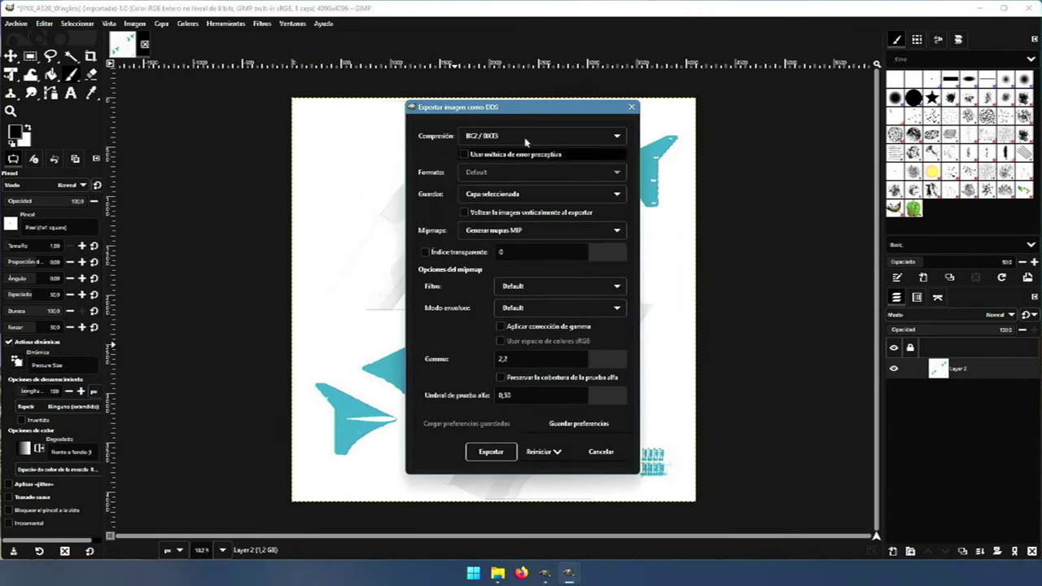
{"action": "left_click", "coordinate": [489, 453]}
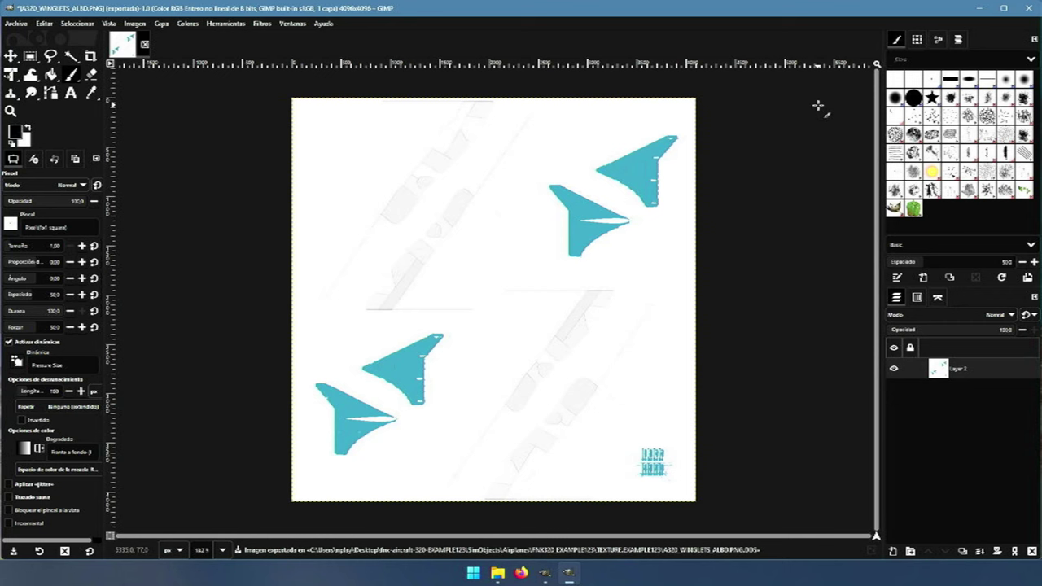
{"action": "left_click", "coordinate": [1029, 8]}
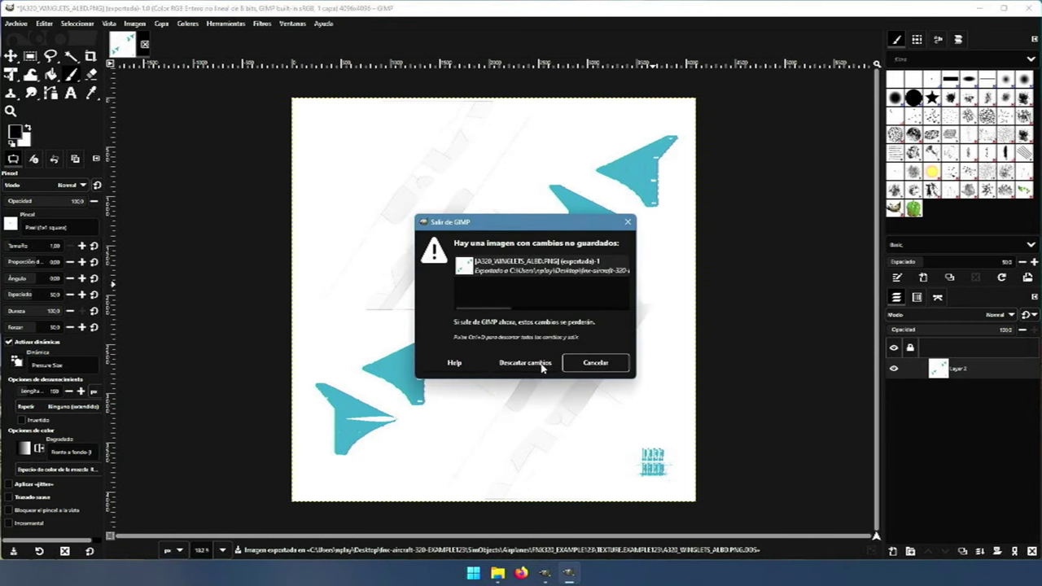
{"action": "left_click", "coordinate": [525, 363]}
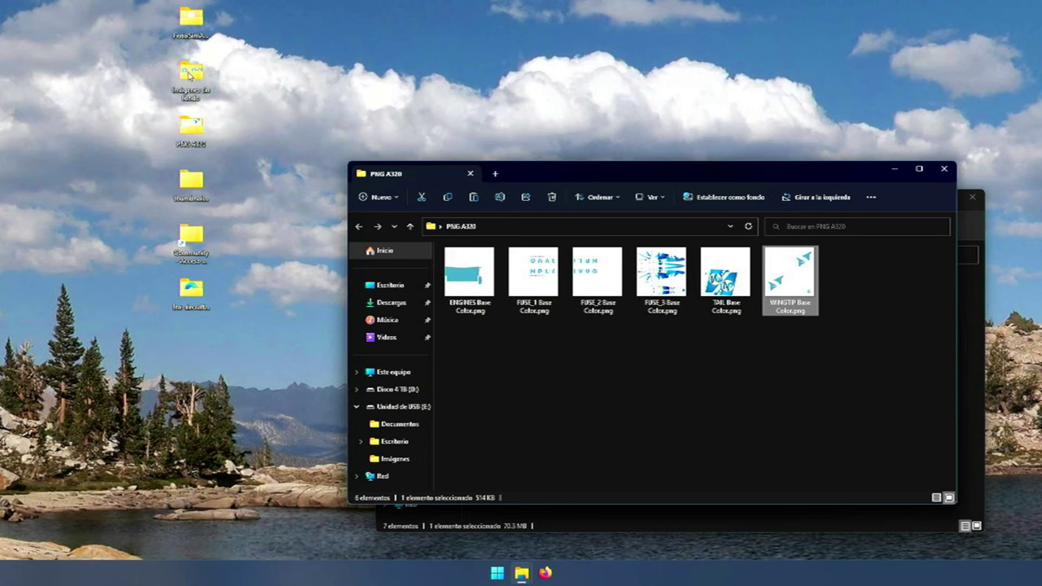
- Open the TEXTURE.EXAMPLE123 folder in File Explorer through SimObjects, Airplanes and FNX320_EXAMPLE123 of the livery package
{"action": "left_click", "coordinate": [193, 18]}
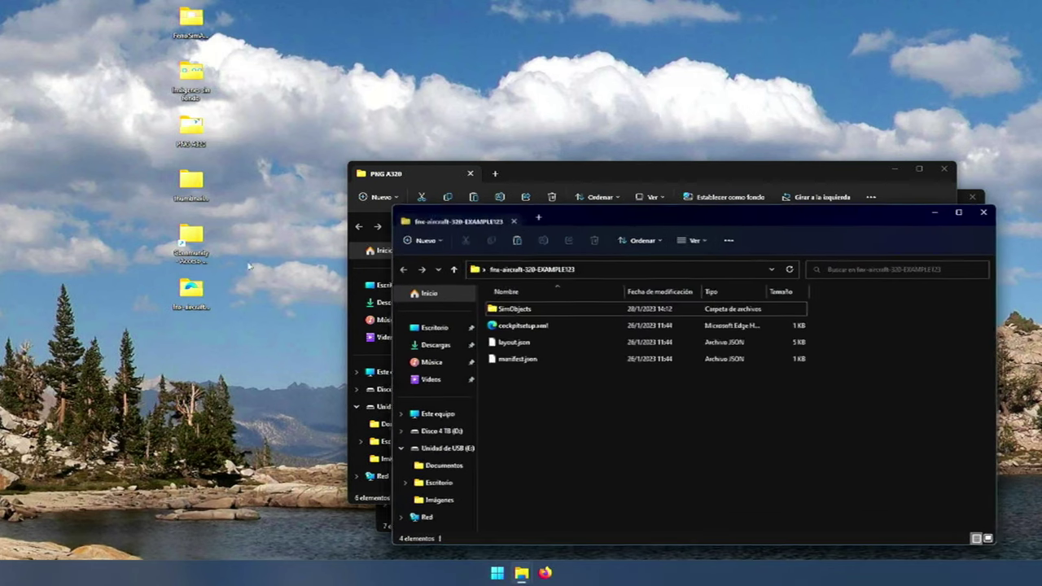
{"action": "double_click", "coordinate": [517, 309]}
{"action": "double_click", "coordinate": [520, 309]}
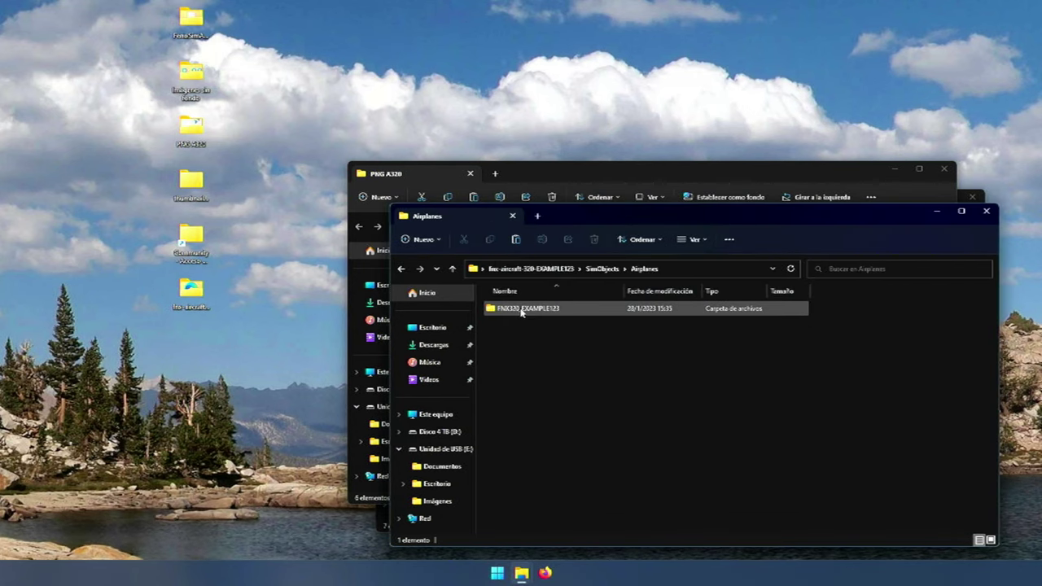
{"action": "double_click", "coordinate": [520, 309]}
{"action": "double_click", "coordinate": [521, 310]}
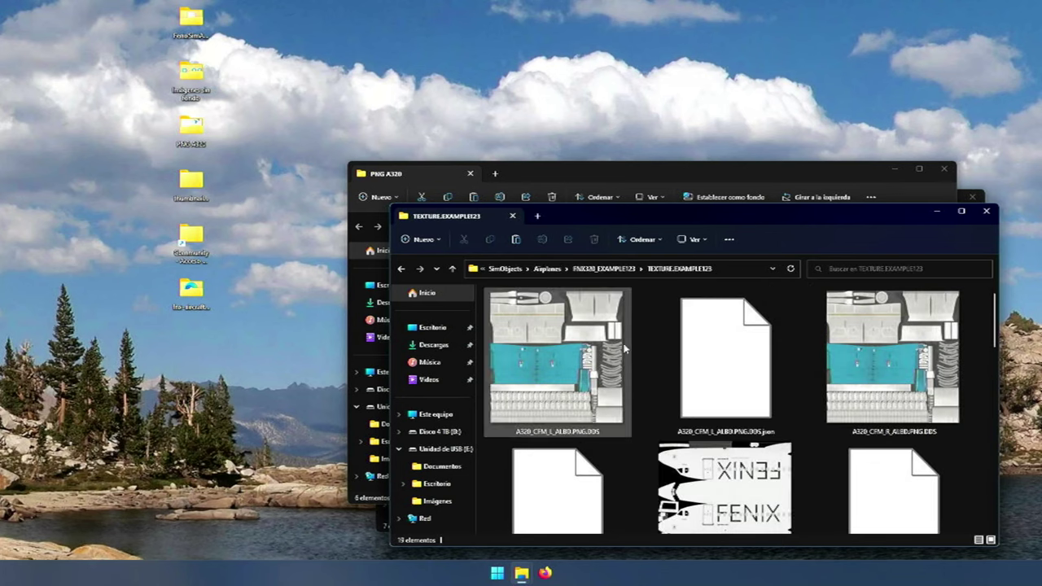
- Examine the engine, fuselage, tail and winglet DDS textures and the thumbnails in TEXTURE.EXAMPLE123, and close the folder window
{"action": "left_click", "coordinate": [530, 362]}
{"action": "left_click", "coordinate": [891, 376]}
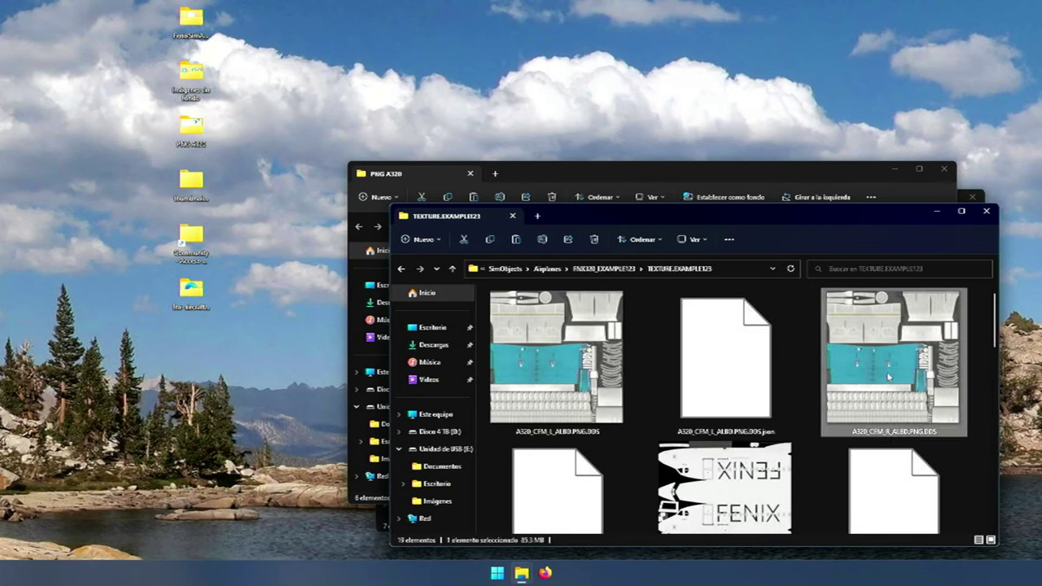
{"action": "scroll", "coordinate": [892, 376], "scroll_direction": "down", "scroll_amount": 2}
{"action": "left_click", "coordinate": [705, 350]}
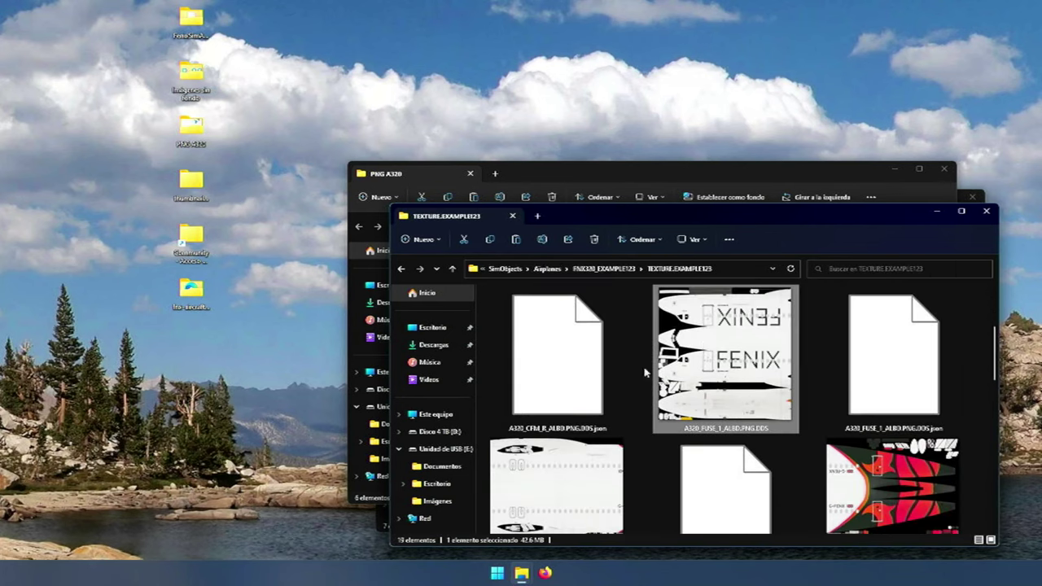
{"action": "scroll", "coordinate": [609, 495], "scroll_direction": "down", "scroll_amount": 1}
{"action": "scroll", "coordinate": [692, 456], "scroll_direction": "down", "scroll_amount": 4}
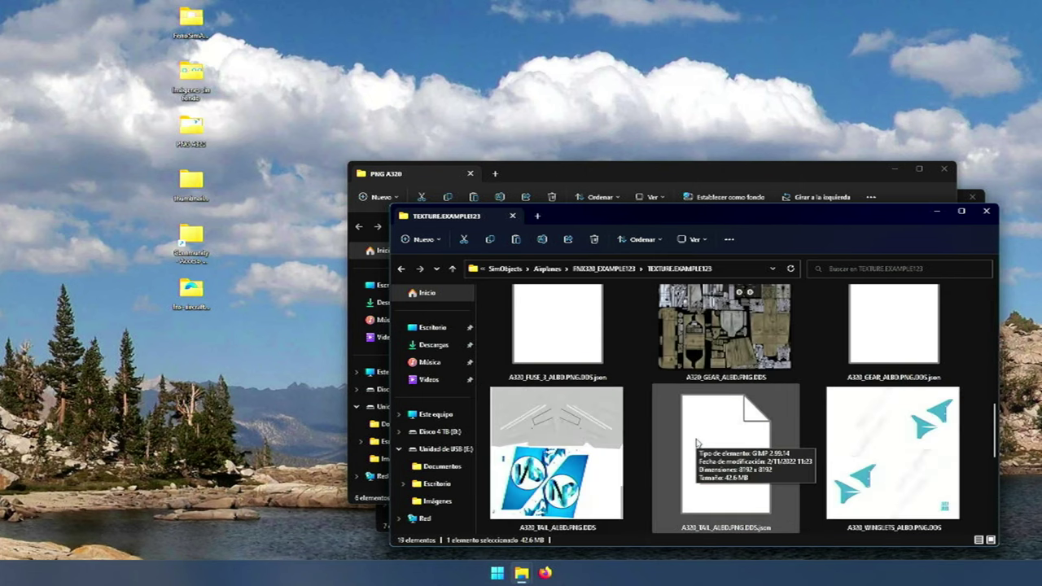
{"action": "left_click", "coordinate": [553, 403]}
{"action": "scroll", "coordinate": [554, 403], "scroll_direction": "down", "scroll_amount": 2}
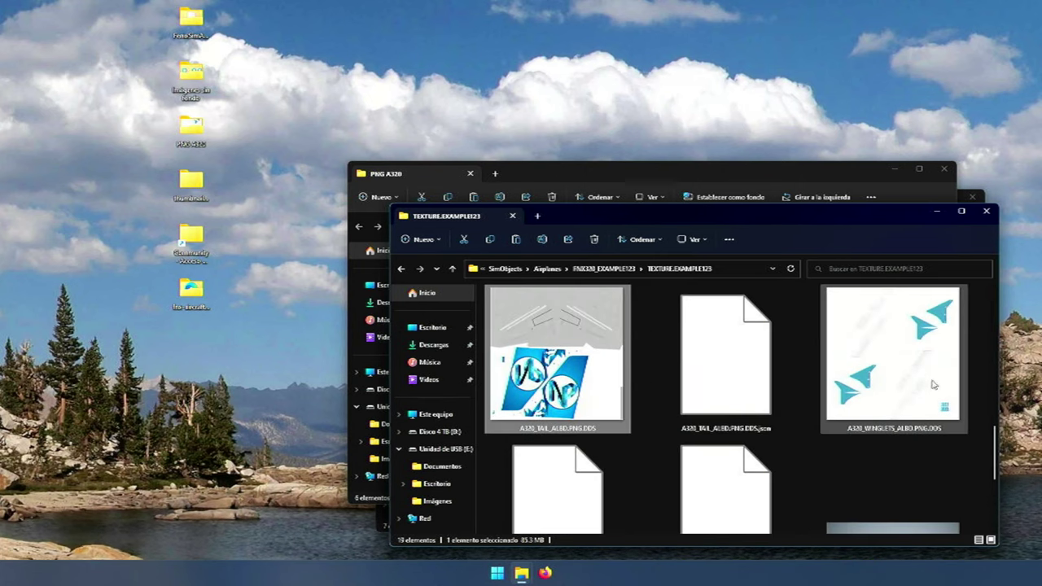
{"action": "left_click", "coordinate": [876, 387]}
{"action": "scroll", "coordinate": [863, 415], "scroll_direction": "down", "scroll_amount": 3}
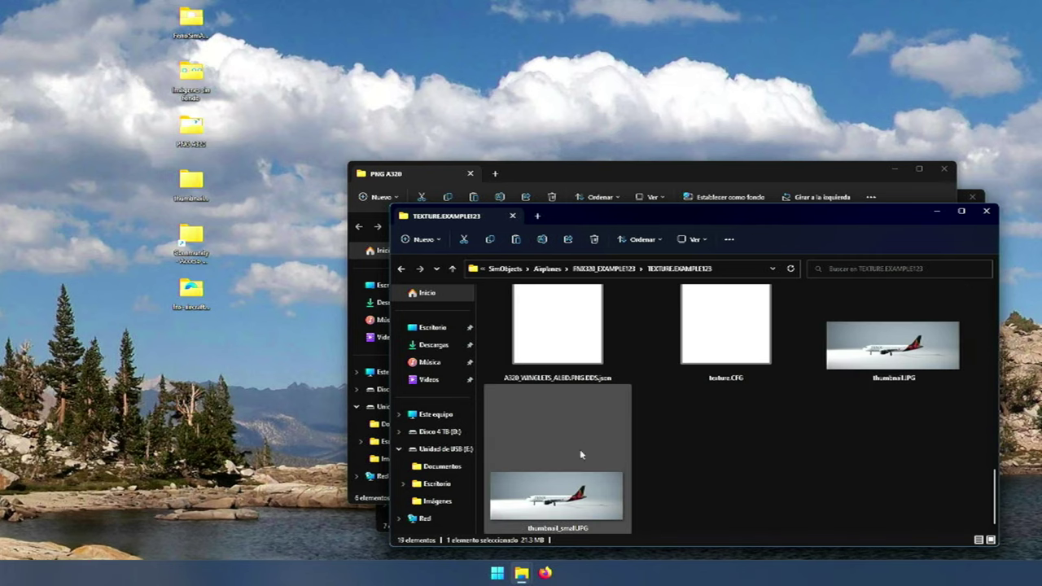
{"action": "left_click", "coordinate": [986, 212]}
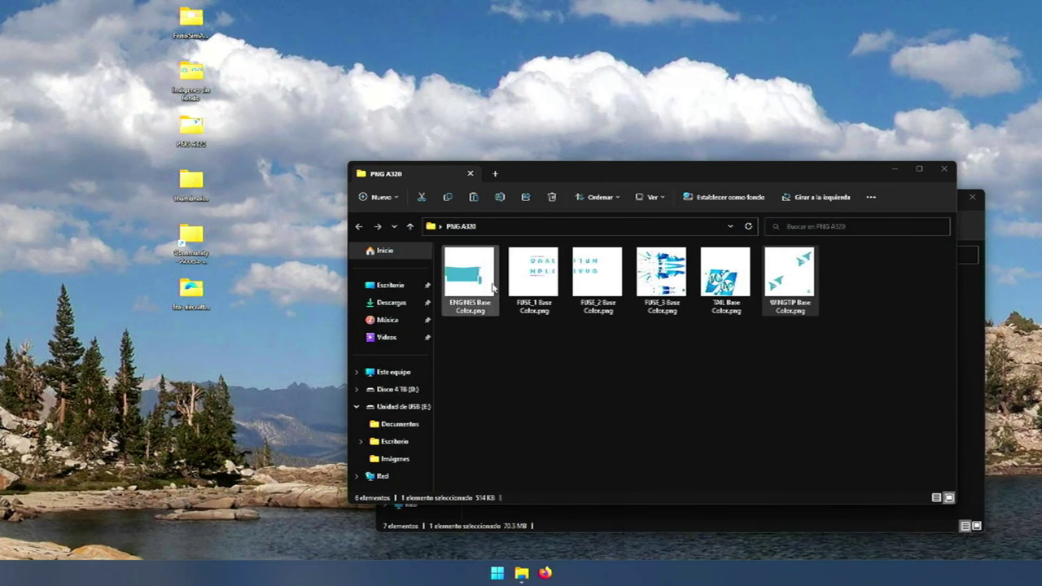
- Open FNX_A320_Fuselage - PUBLIC.psb from the FenixSimA320-PaintKit-1.0.0 folder in GIMP, converting it to the built-in sRGB profile
{"action": "key", "text": "Right"}
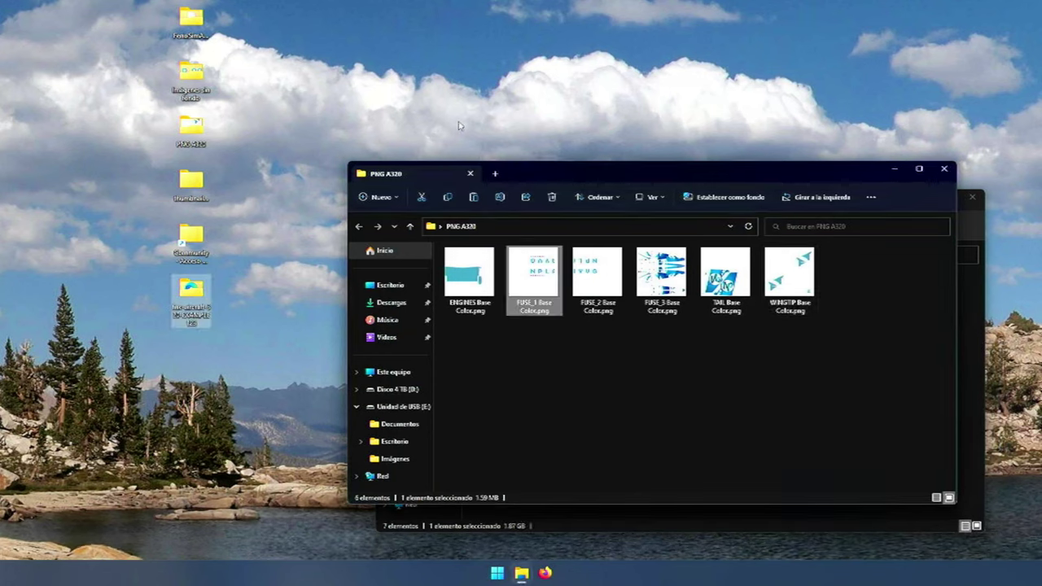
{"action": "left_click", "coordinate": [189, 23]}
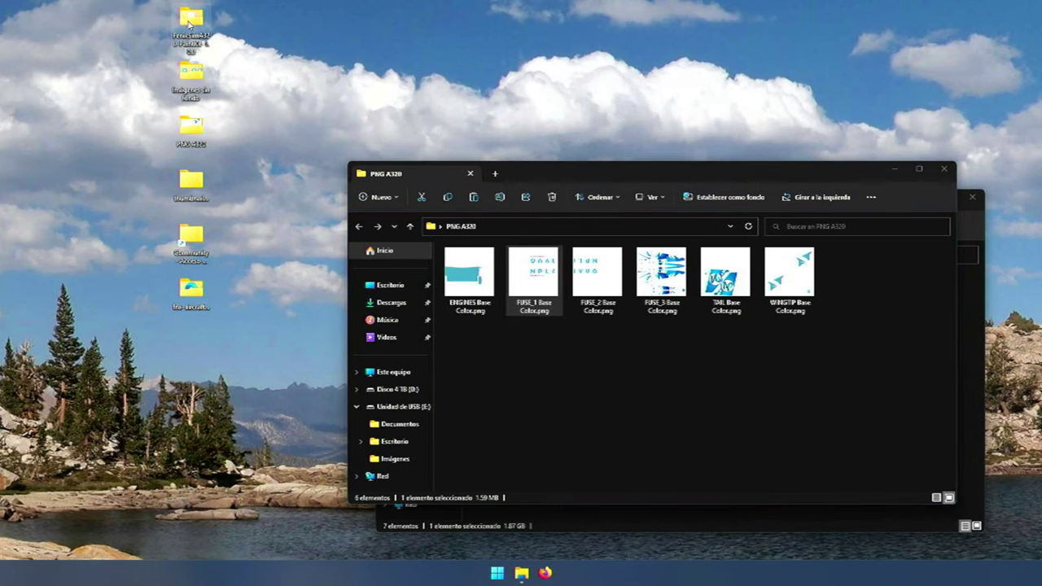
{"action": "double_click", "coordinate": [189, 23]}
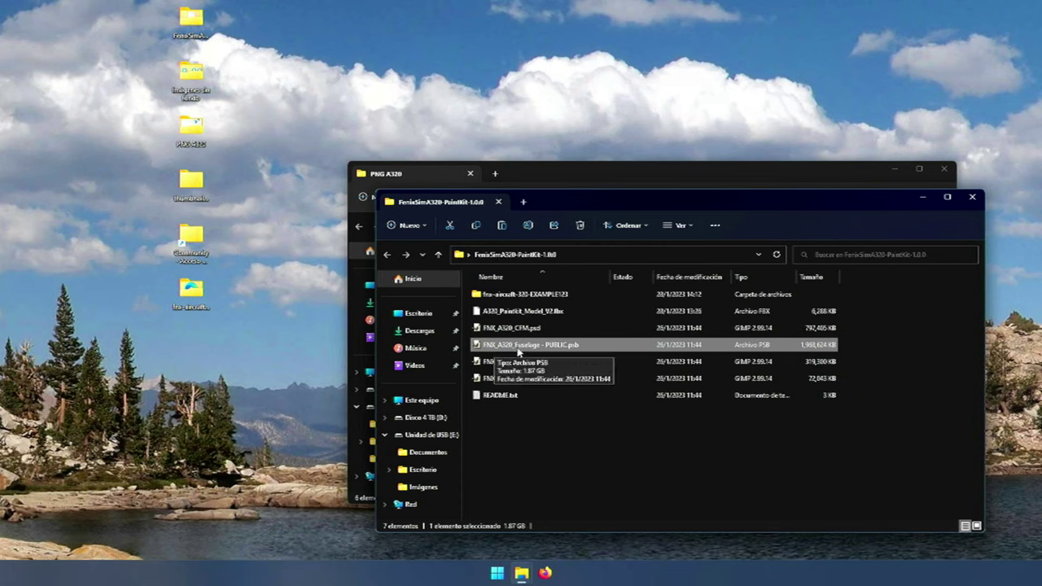
{"action": "double_click", "coordinate": [570, 345]}
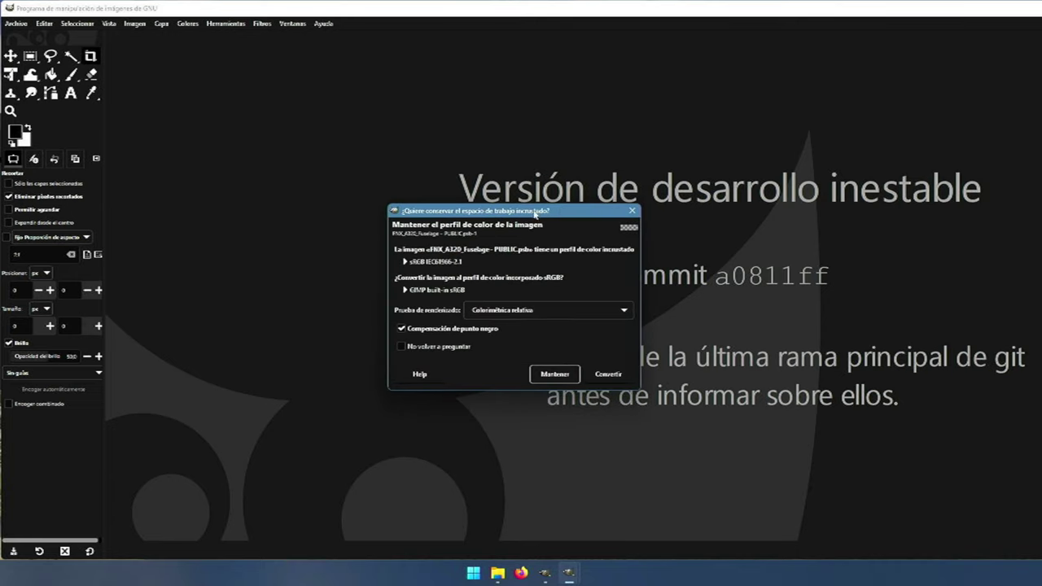
{"action": "left_click", "coordinate": [608, 375]}
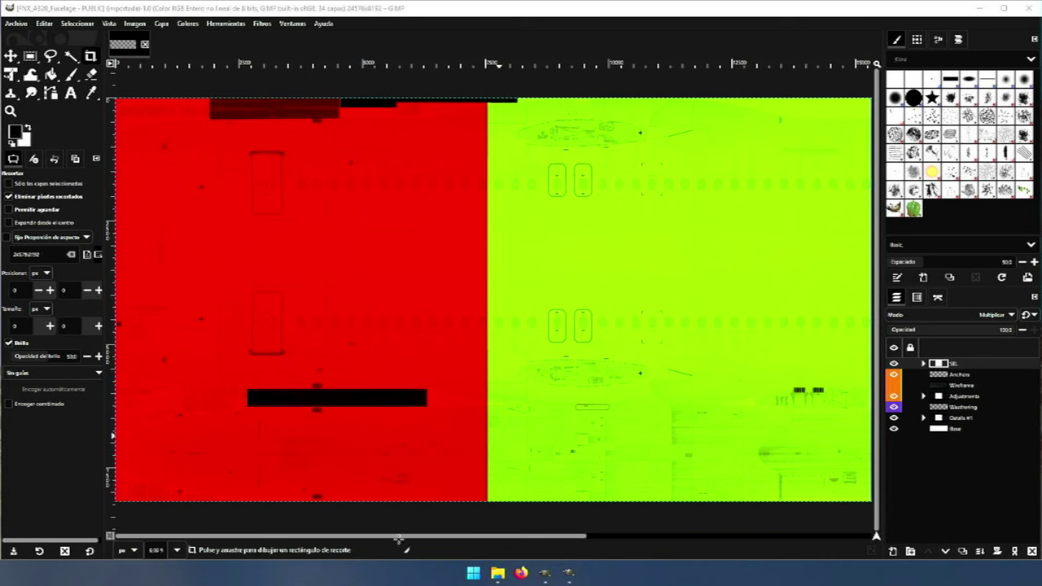
- Expand the SEL group of the fuselage image and hide its MID SELECTION and AFT SELECTION layers
{"action": "left_click_drag", "start_coordinate": [386, 540], "coordinate": [516, 543]}
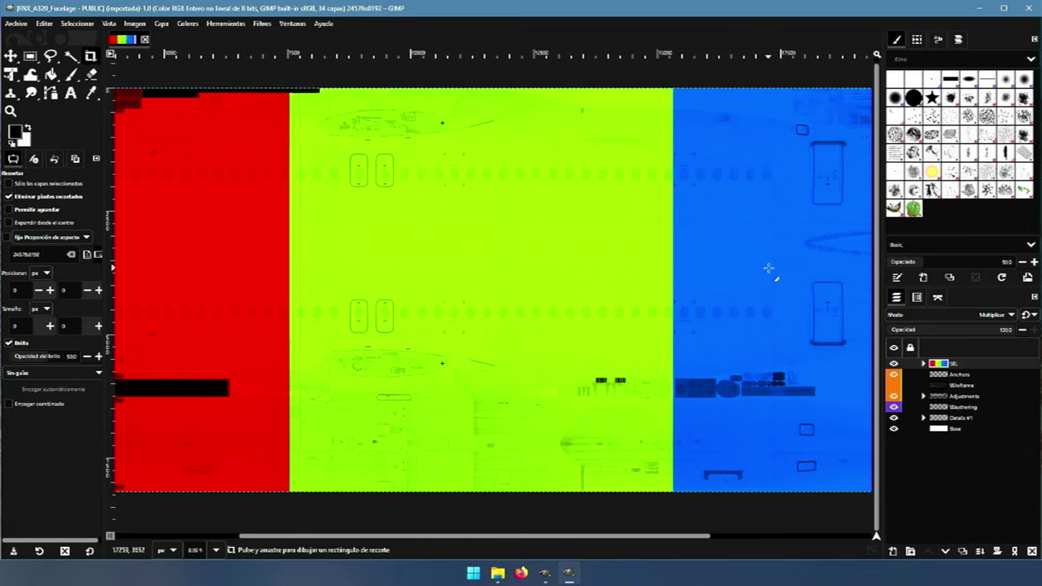
{"action": "left_click", "coordinate": [923, 364]}
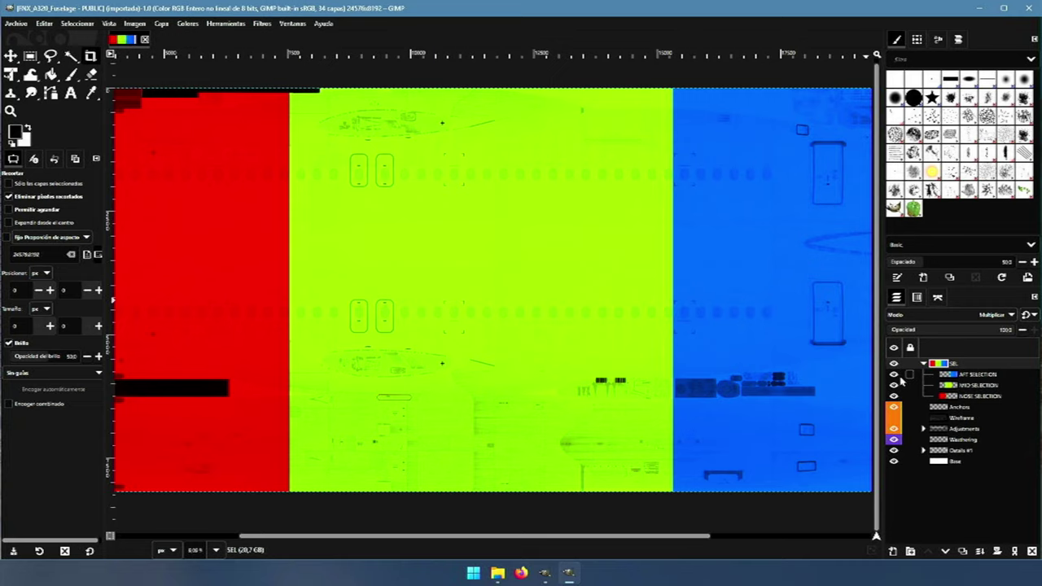
{"action": "left_click", "coordinate": [894, 385]}
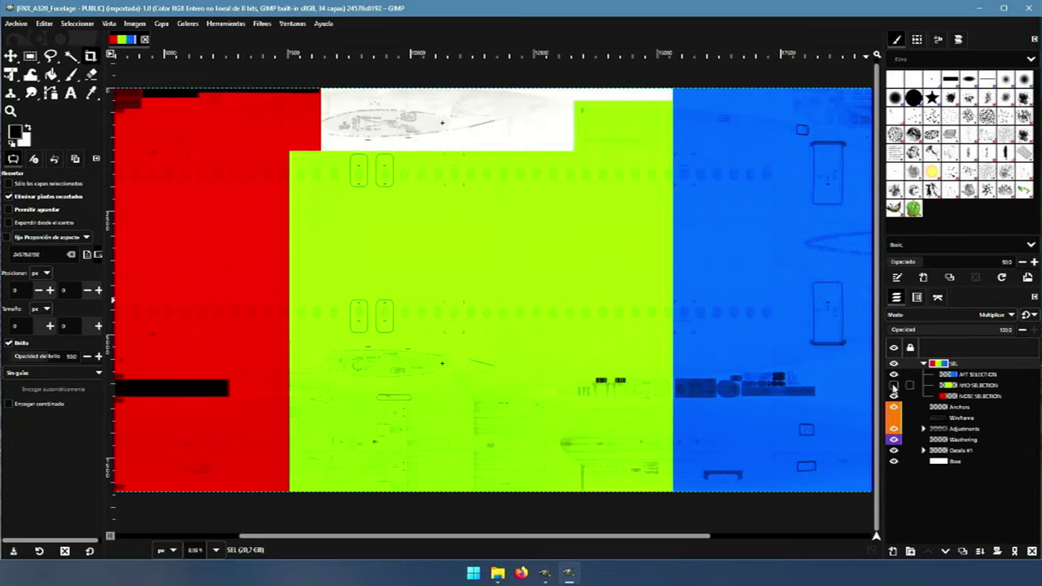
{"action": "left_click", "coordinate": [893, 373]}
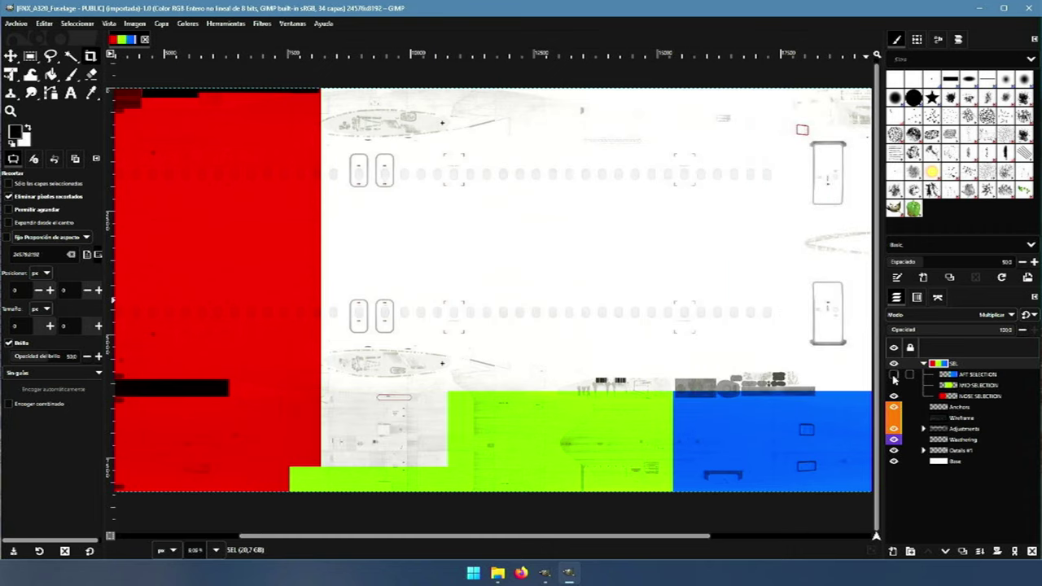
- Crop the fuselage image to the red nose section, starting at position 0, 0 with a size of 8192 x 8192 px
{"action": "left_click_drag", "start_coordinate": [682, 538], "coordinate": [492, 534]}
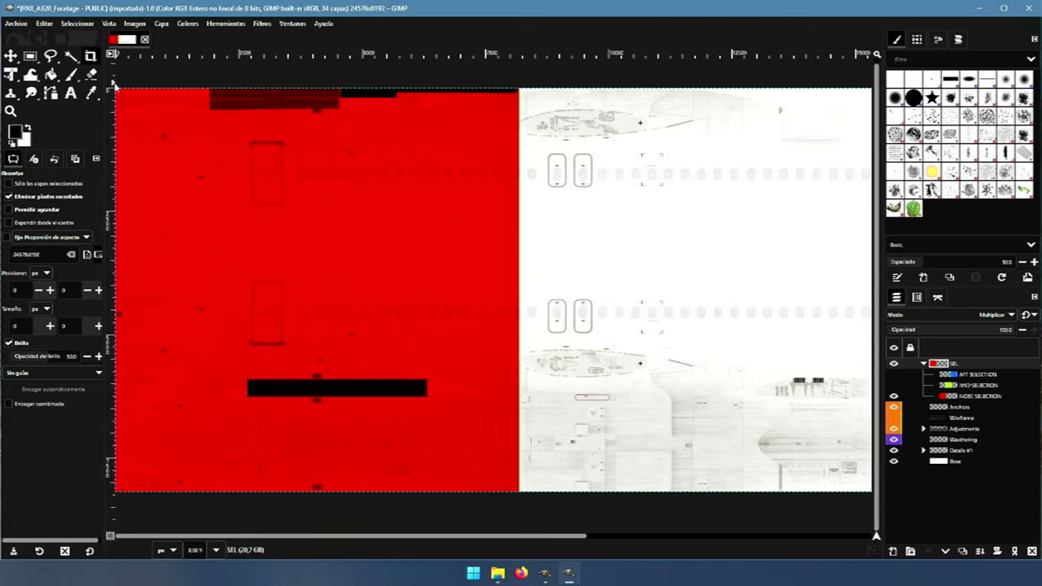
{"action": "left_click_drag", "start_coordinate": [115, 89], "coordinate": [519, 509]}
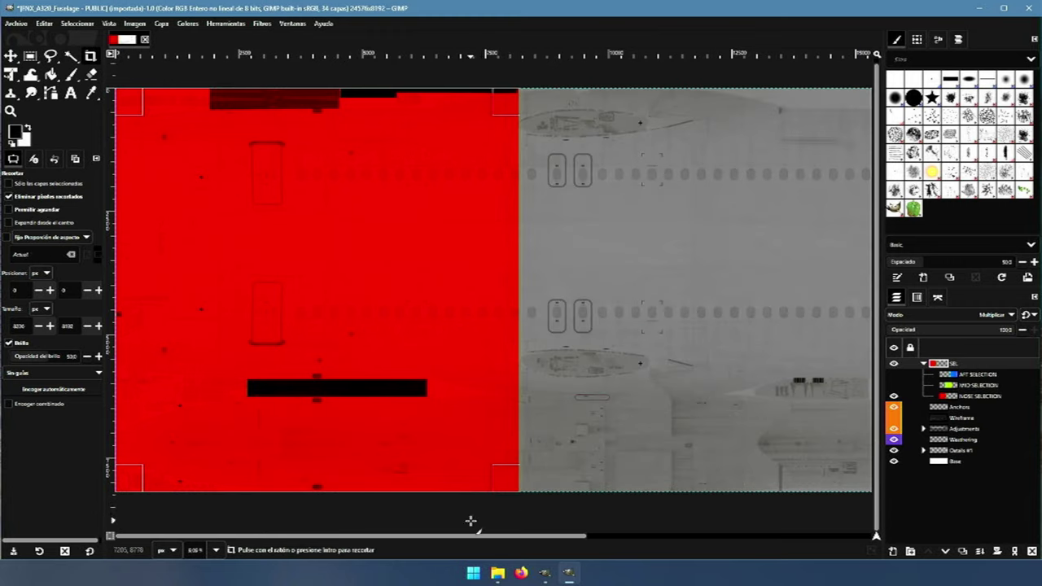
{"action": "left_click", "coordinate": [38, 328]}
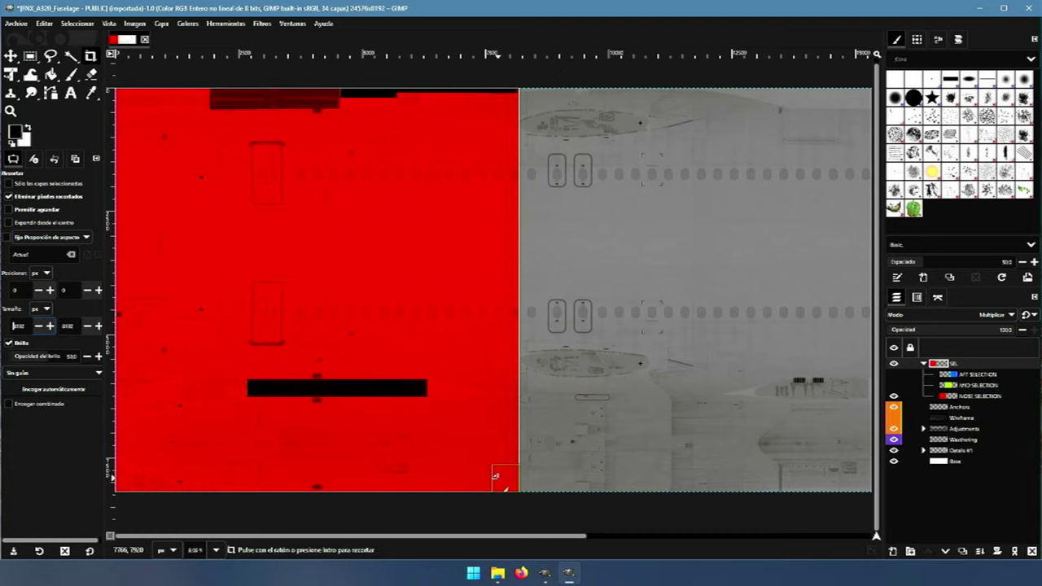
{"action": "left_click", "coordinate": [498, 475]}
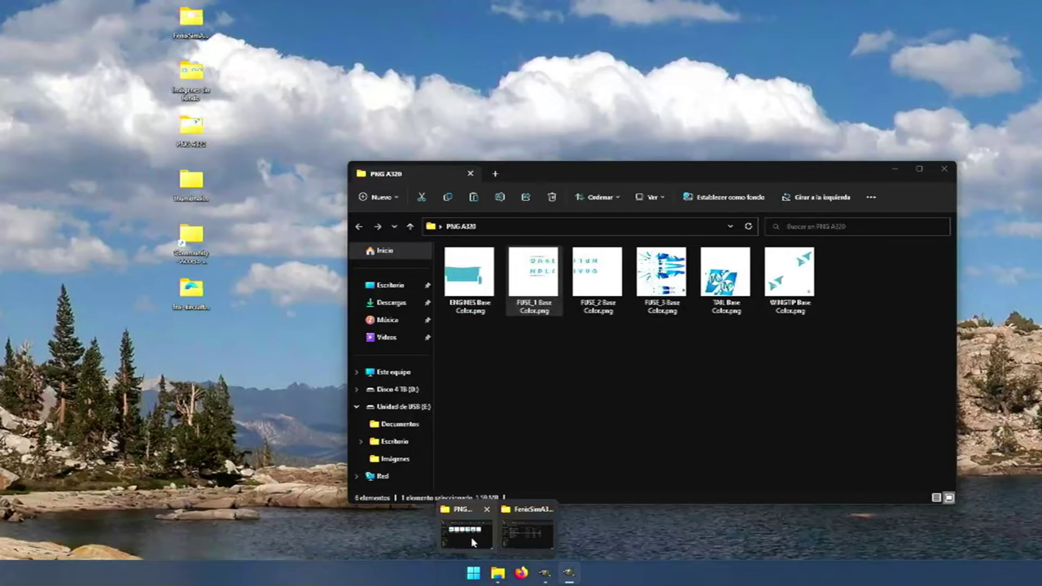
- Add FUSE_1 Base Color.png from the PNG A320 folder as a layer in the cropped nose image
{"action": "left_click", "coordinate": [472, 529]}
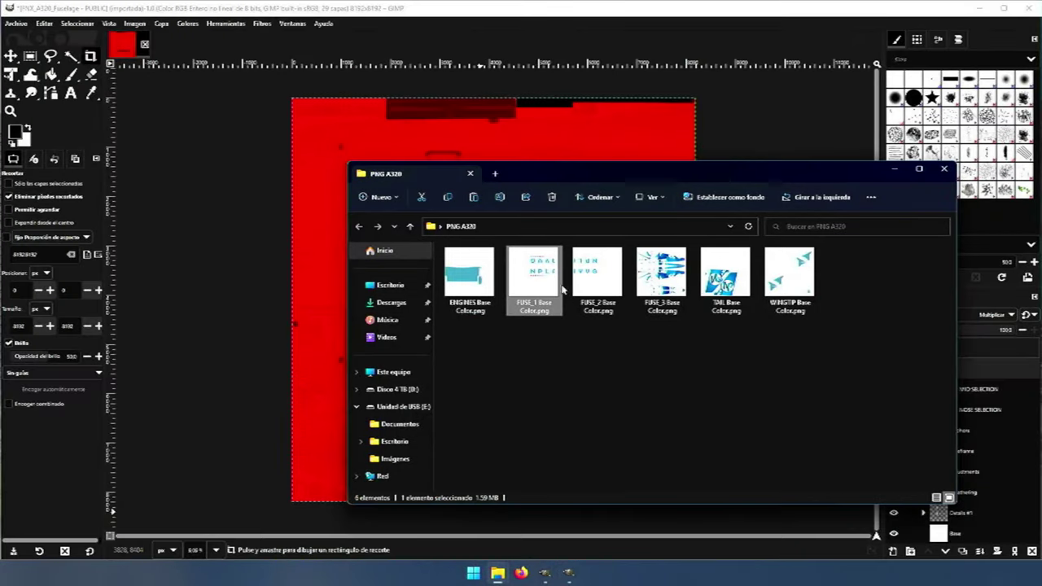
{"action": "left_click_drag", "start_coordinate": [546, 284], "coordinate": [779, 144]}
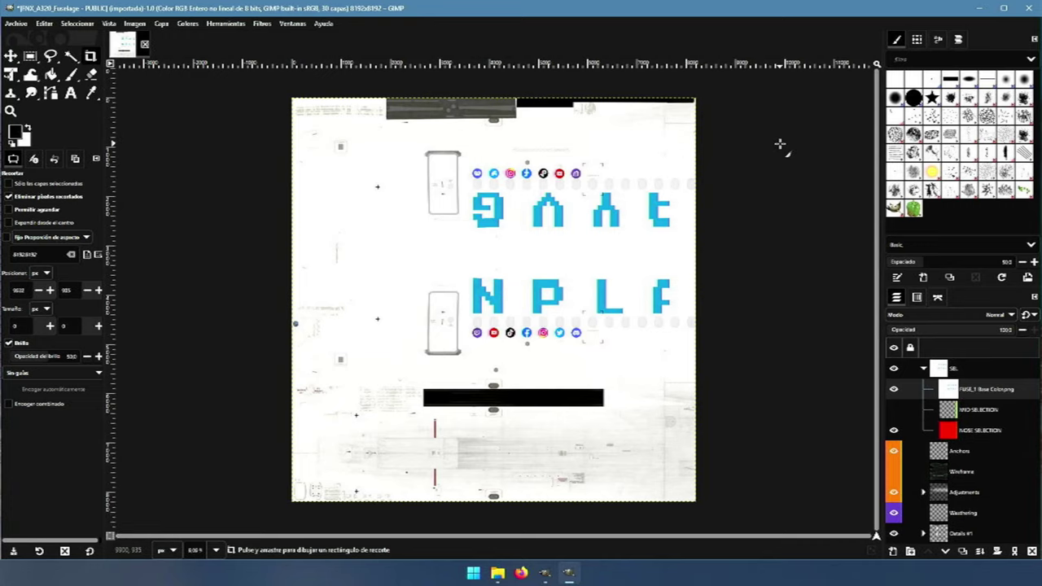
- Merge the nose image's visible layers, expanded as necessary, into Base and delete the leftover Wireframe layer
{"action": "scroll", "coordinate": [909, 471], "scroll_direction": "down", "scroll_amount": 1}
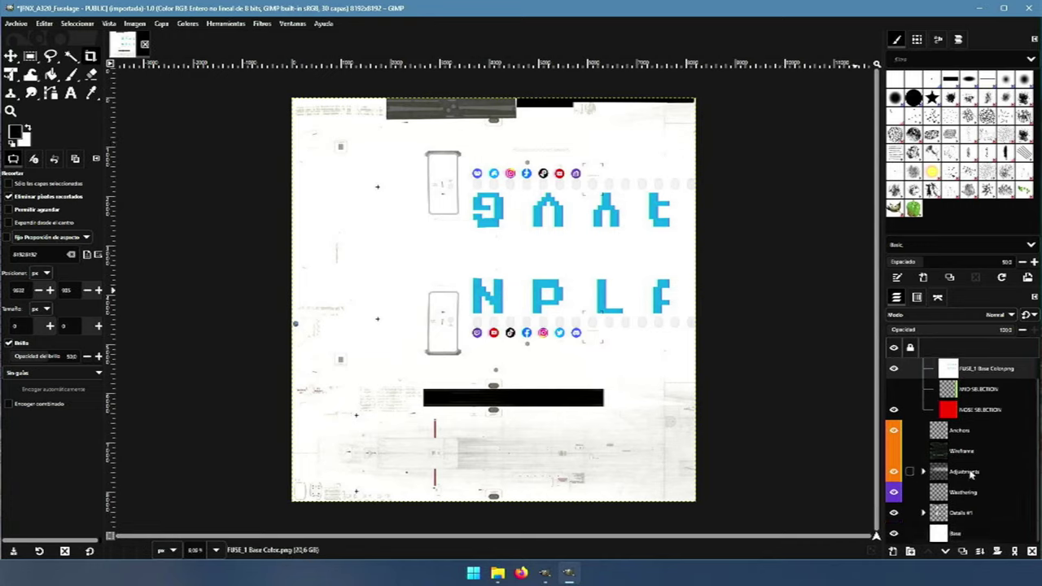
{"action": "left_click", "coordinate": [954, 535]}
{"action": "right_click", "coordinate": [954, 537]}
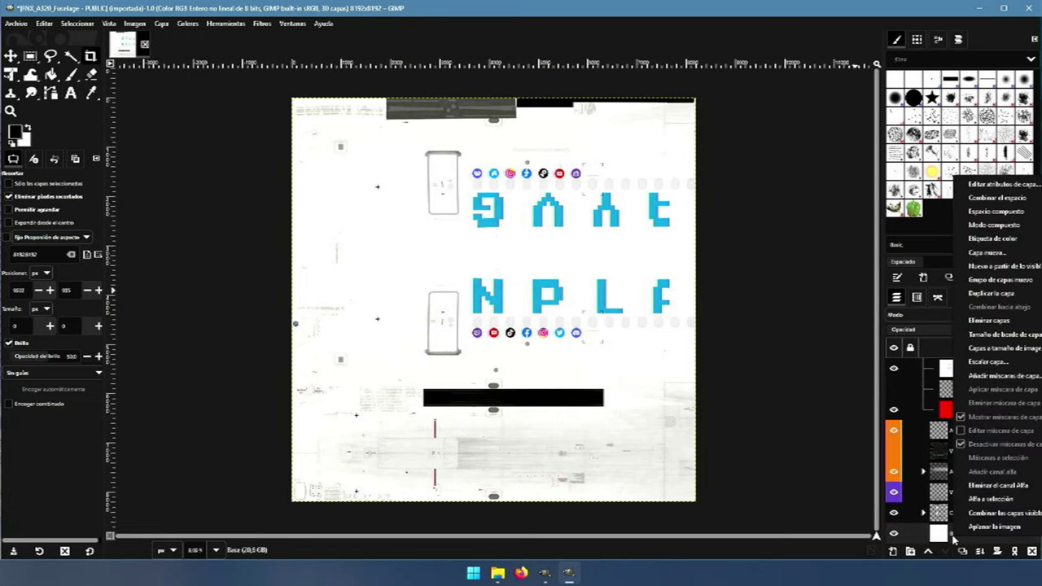
{"action": "left_click", "coordinate": [974, 518]}
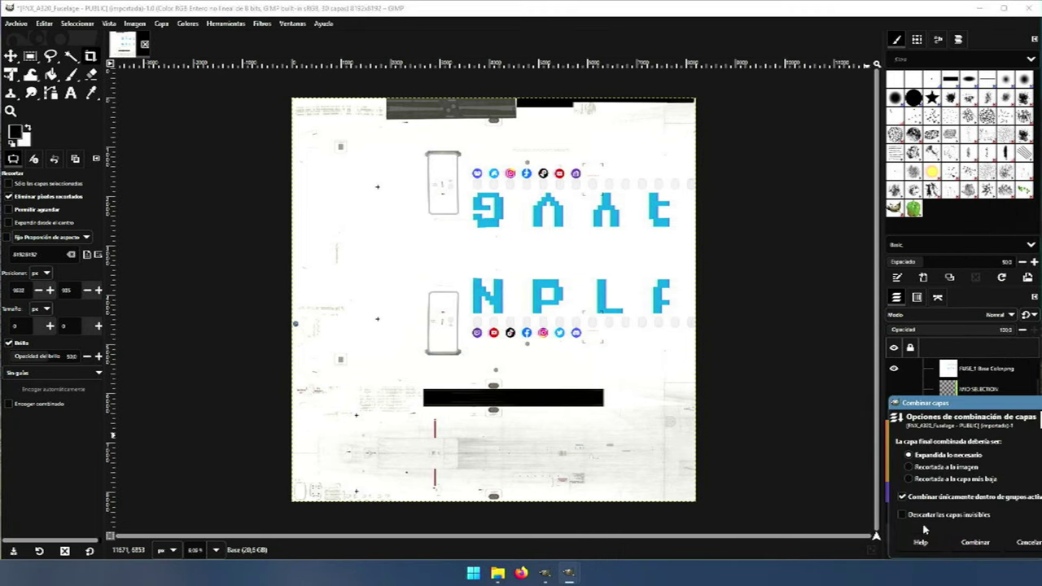
{"action": "left_click", "coordinate": [983, 547]}
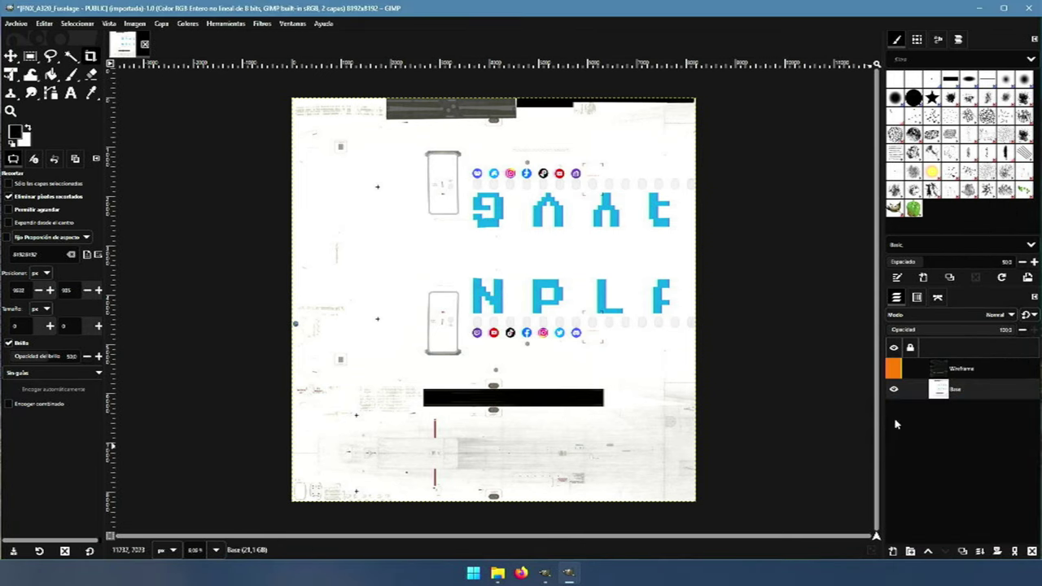
{"action": "left_click", "coordinate": [960, 370]}
{"action": "right_click", "coordinate": [961, 370]}
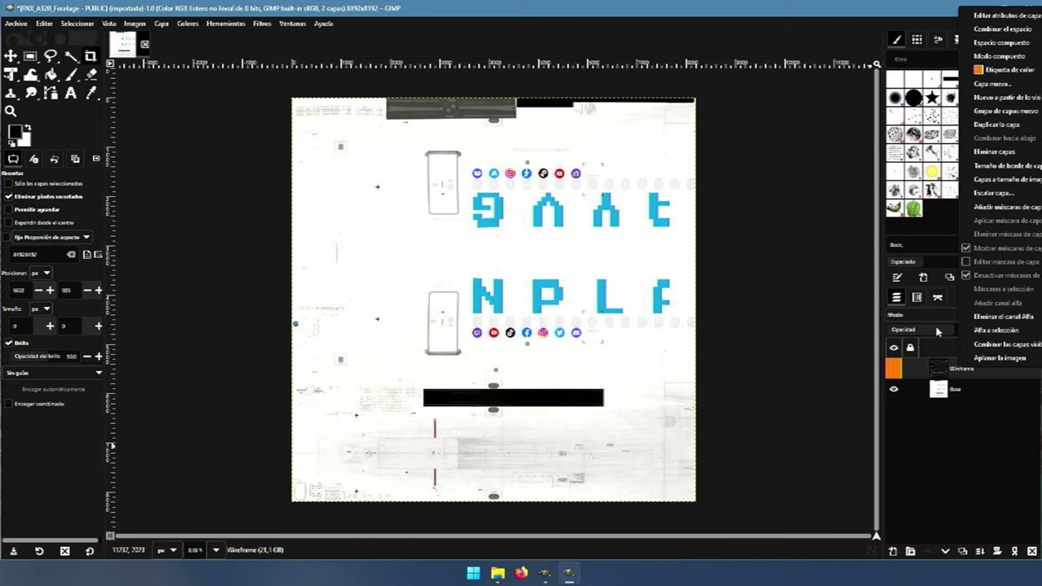
{"action": "left_click", "coordinate": [1009, 159]}
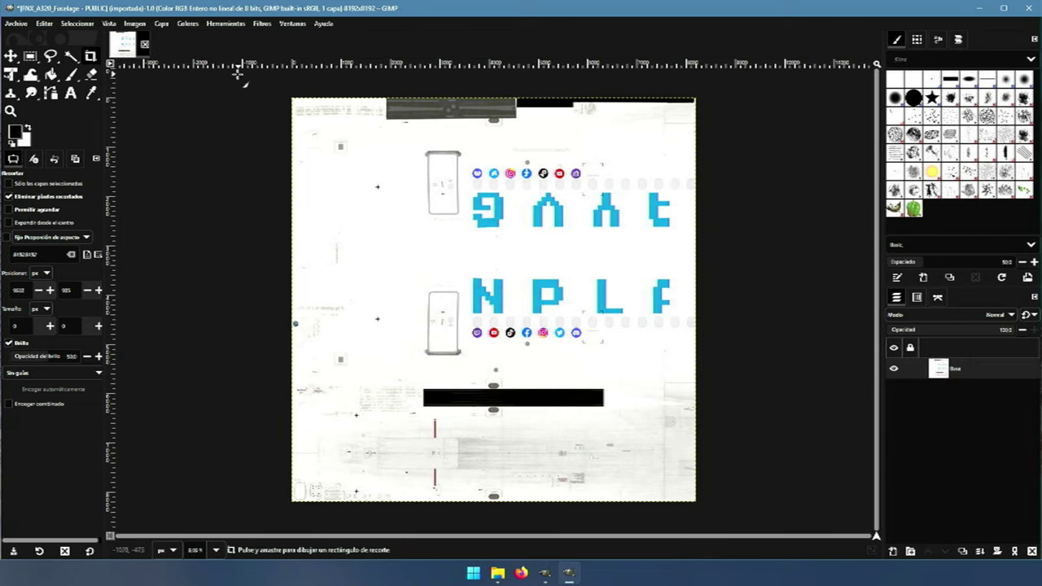
- Export the nose texture over A320_FUSE_1_ALBD.PNG.DDS in TEXTURE.EXAMPLE123 with BC2 / DXT3 compression and generated mipmaps
{"action": "left_click", "coordinate": [16, 24]}
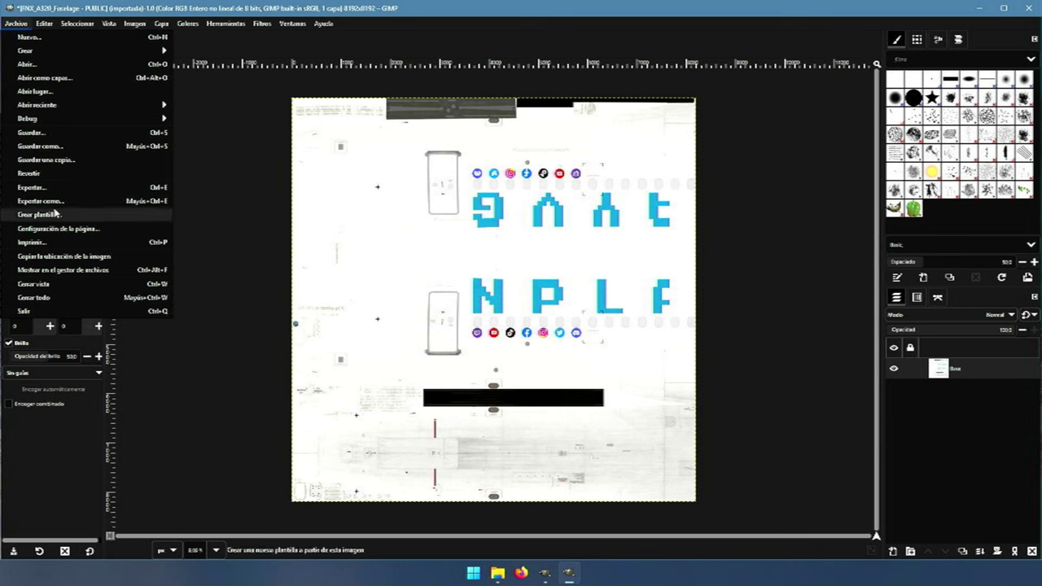
{"action": "left_click", "coordinate": [44, 202]}
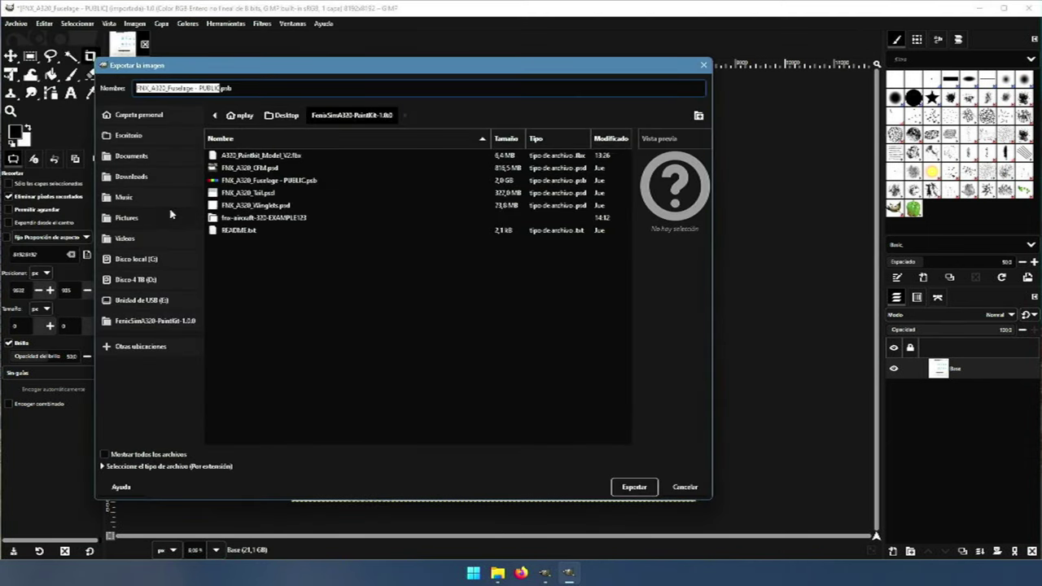
{"action": "left_click", "coordinate": [281, 116]}
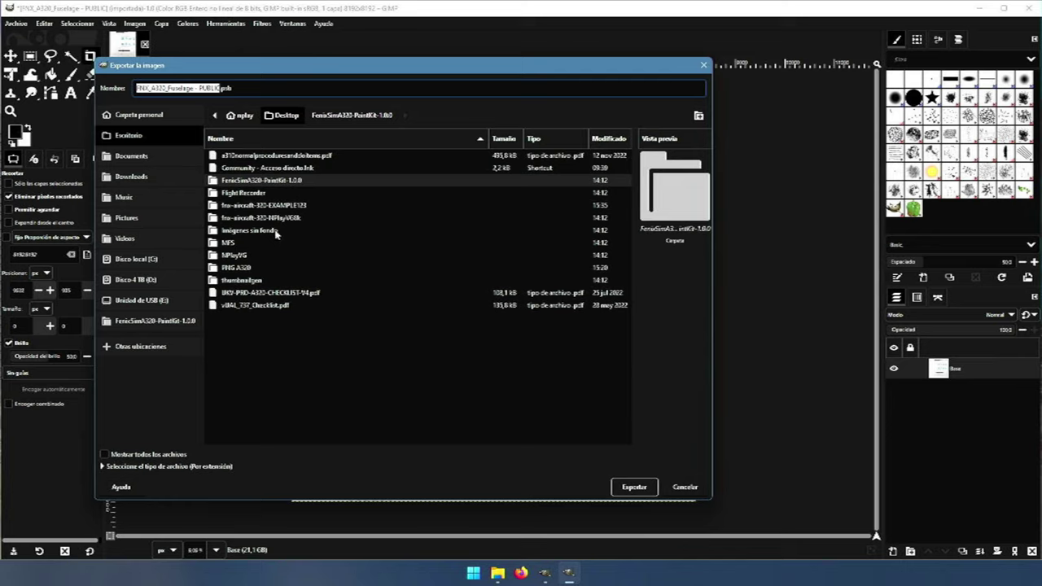
{"action": "double_click", "coordinate": [271, 206]}
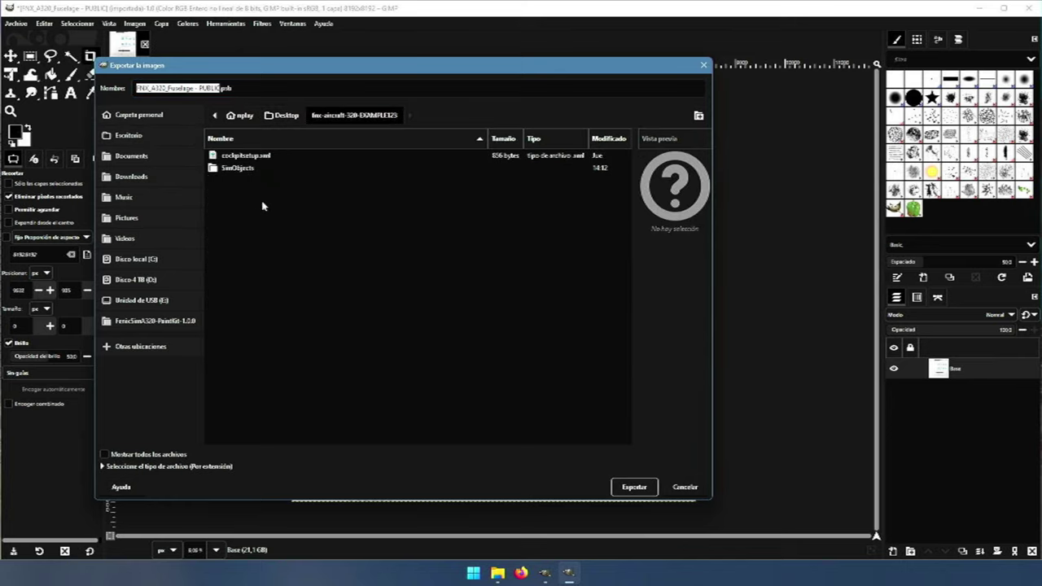
{"action": "double_click", "coordinate": [239, 168]}
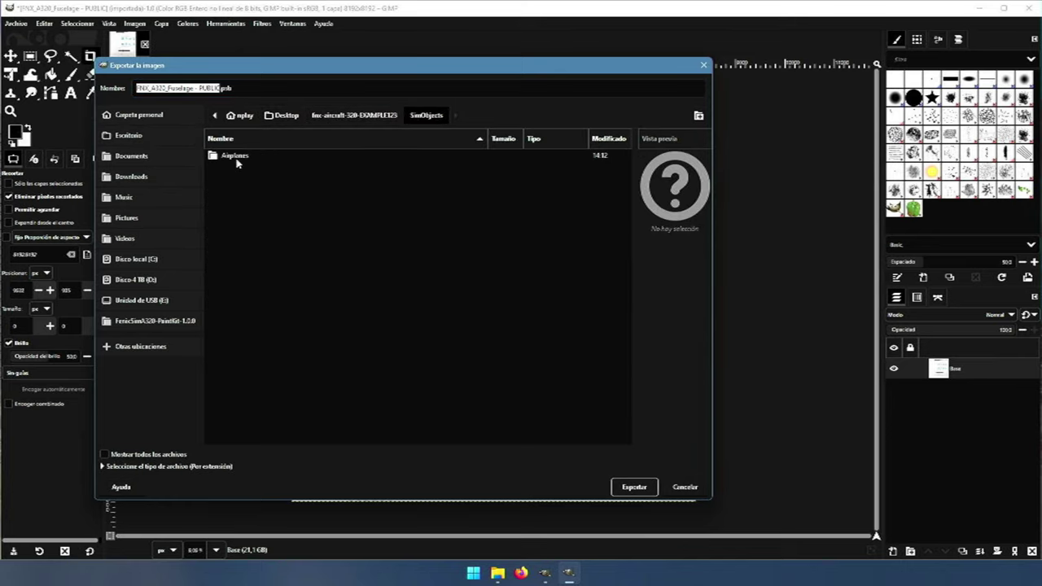
{"action": "double_click", "coordinate": [236, 157]}
{"action": "double_click", "coordinate": [236, 156]}
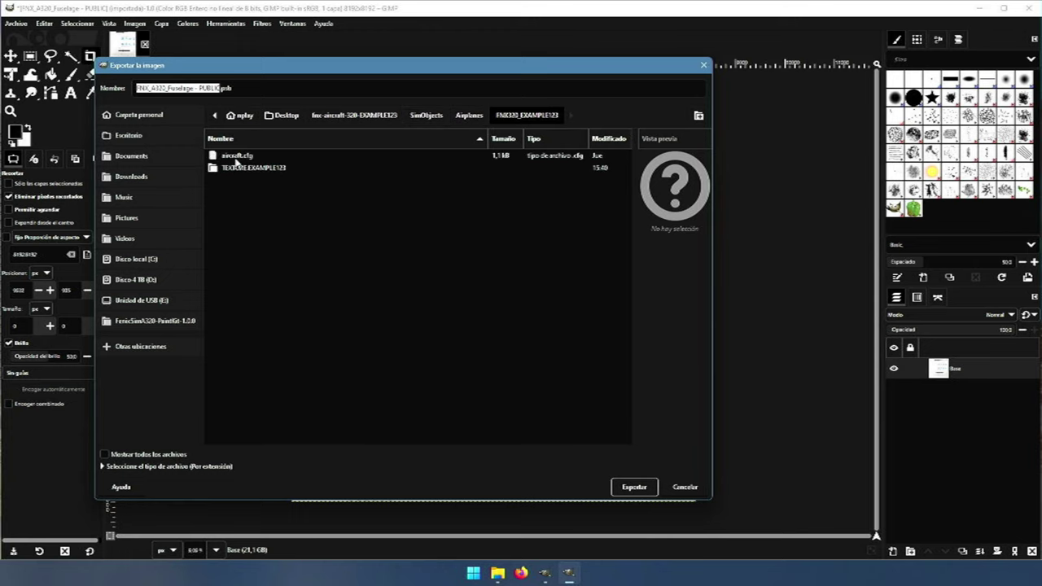
{"action": "double_click", "coordinate": [238, 170]}
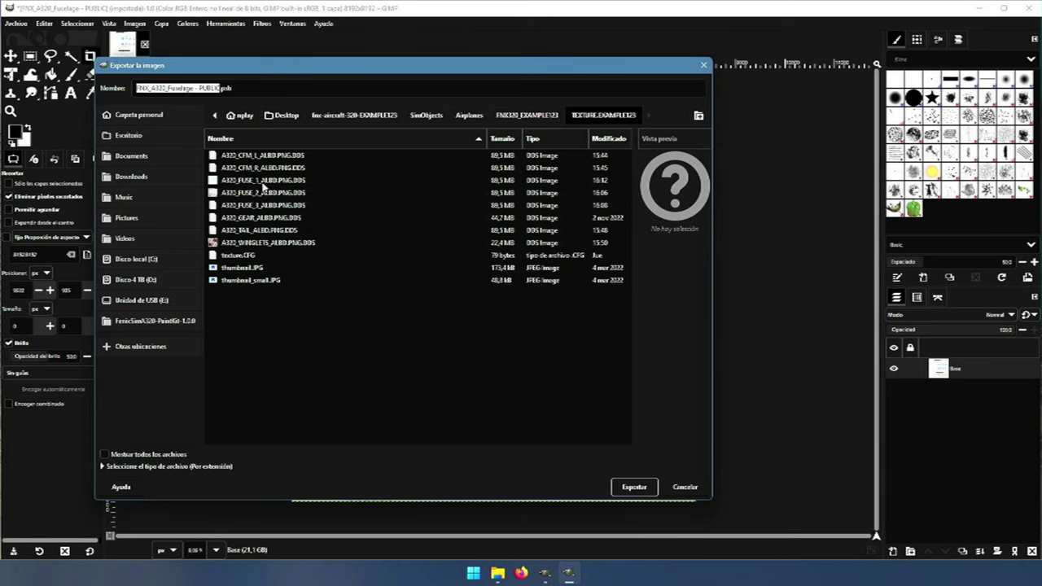
{"action": "left_click", "coordinate": [262, 181]}
{"action": "left_click", "coordinate": [634, 486]}
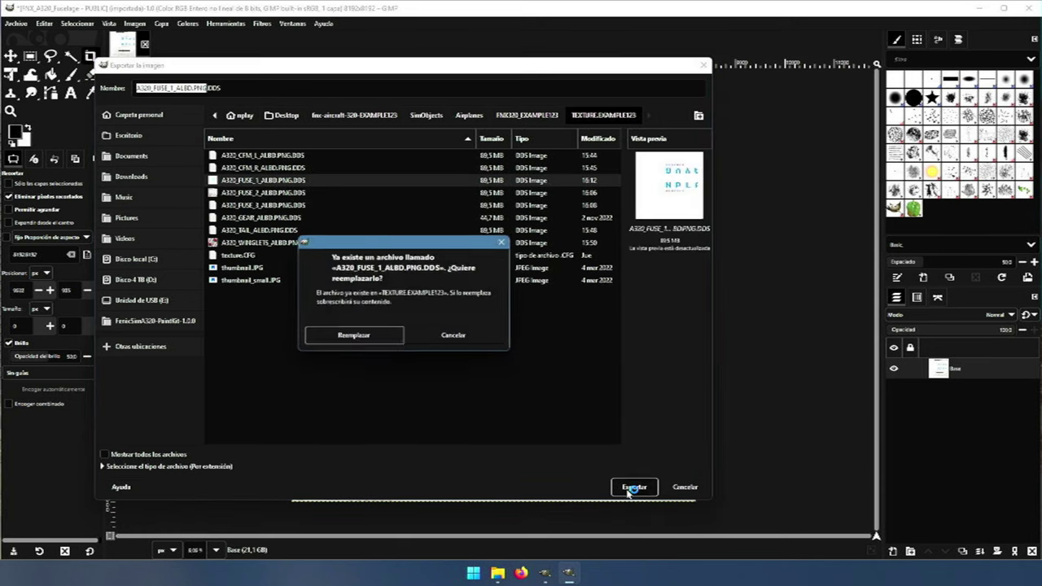
{"action": "left_click", "coordinate": [350, 339]}
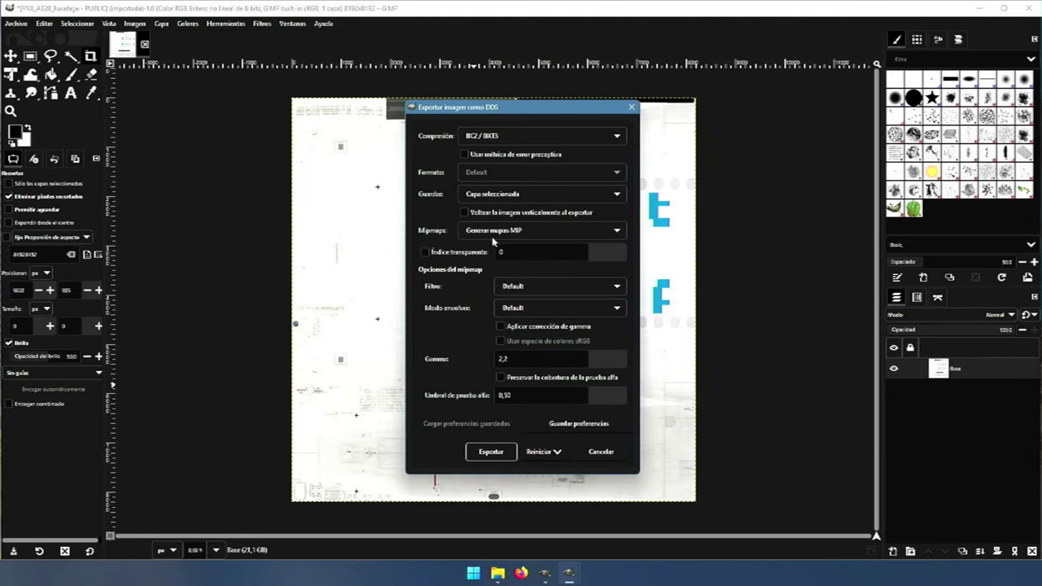
{"action": "left_click", "coordinate": [489, 452]}
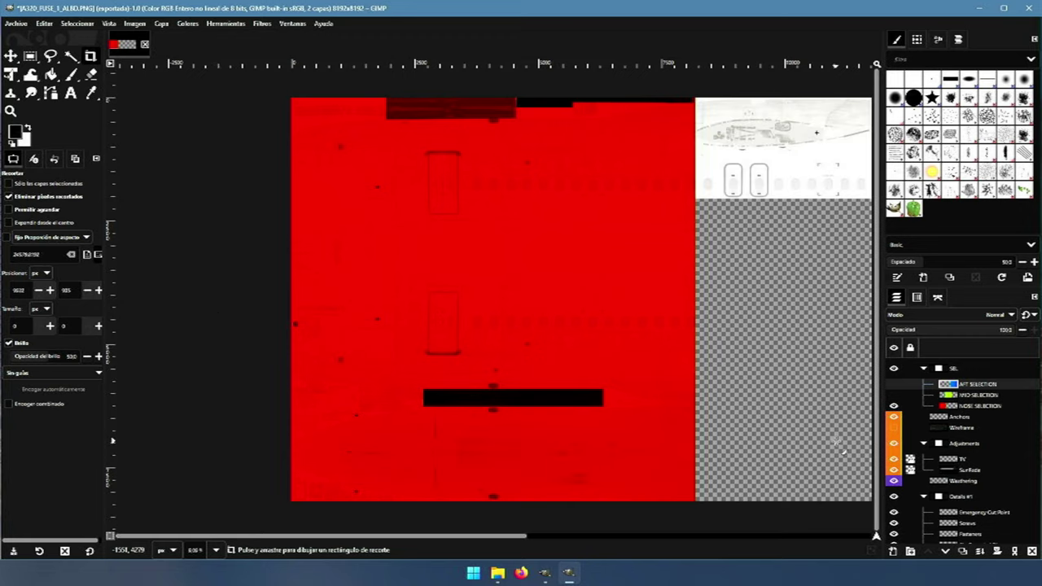
- Show the MID SELECTION layer and hide the NOSE SELECTION layer in the full fuselage image
{"action": "left_click", "coordinate": [894, 395]}
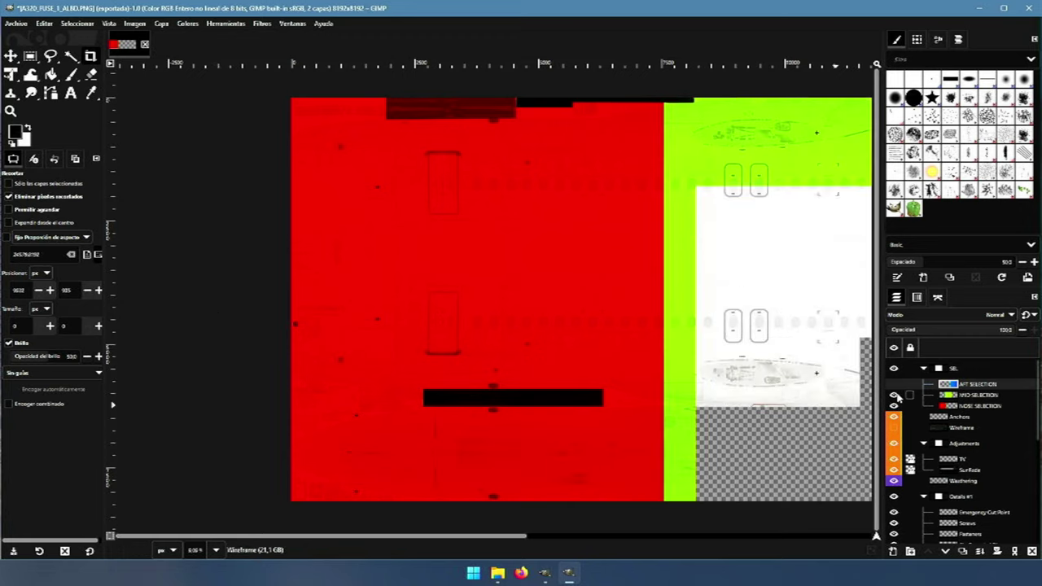
{"action": "left_click", "coordinate": [893, 405]}
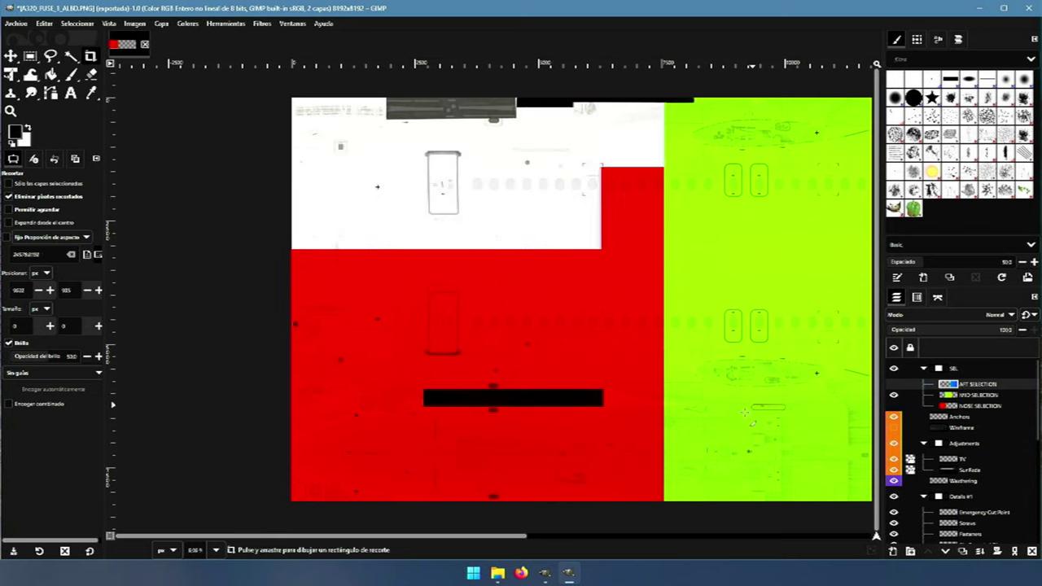
- Crop the fuselage image to the green mid section, starting at position 7557, 0 with a size of 8192 x 8192 px
{"action": "left_click_drag", "start_coordinate": [440, 539], "coordinate": [578, 552]}
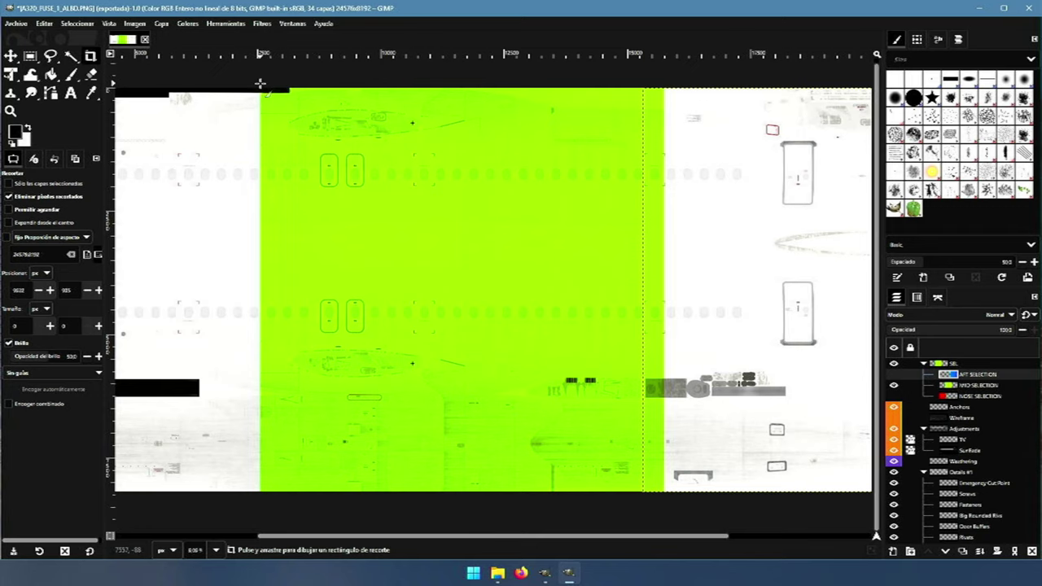
{"action": "left_click_drag", "start_coordinate": [260, 83], "coordinate": [663, 541]}
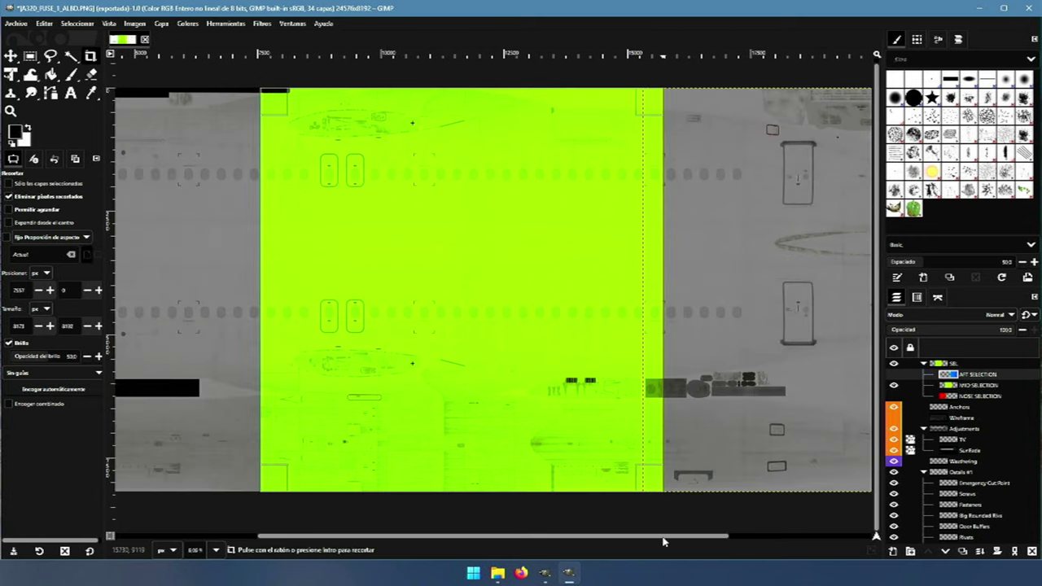
{"action": "left_click", "coordinate": [50, 327]}
{"action": "left_click", "coordinate": [51, 326]}
{"action": "left_click", "coordinate": [50, 326]}
{"action": "left_click", "coordinate": [50, 326]}
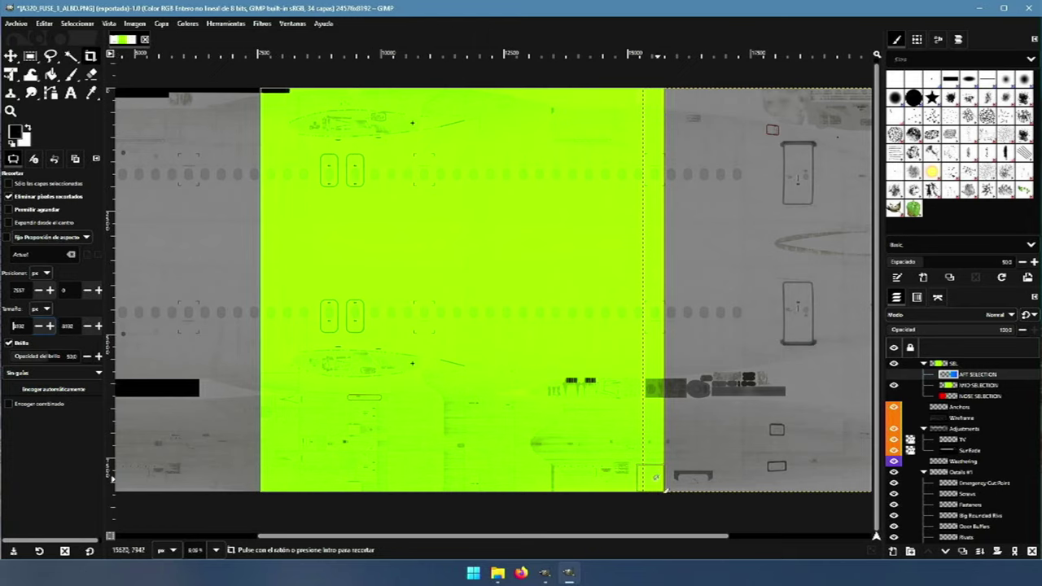
{"action": "left_click", "coordinate": [665, 491]}
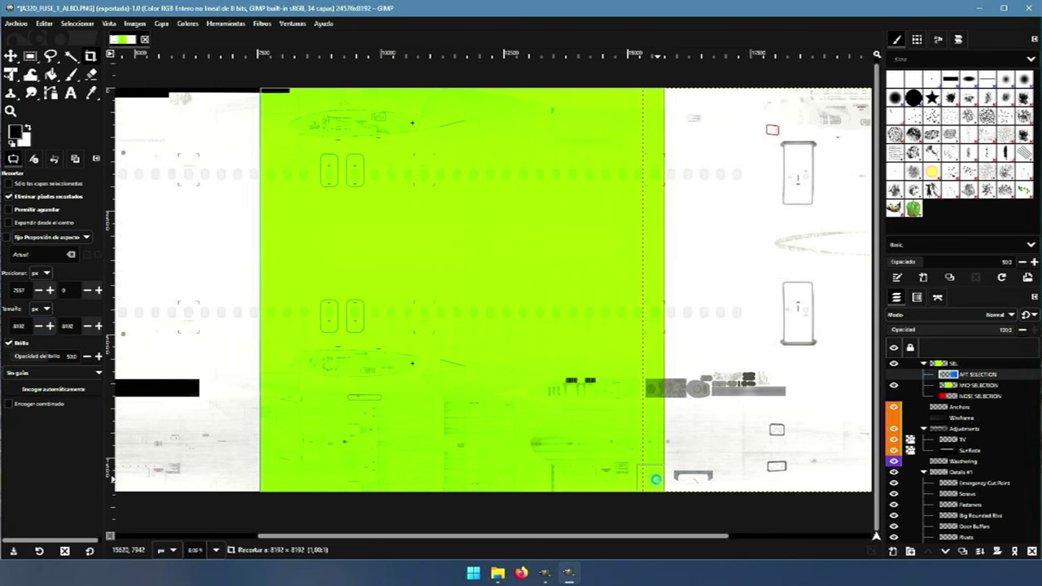
{"action": "key", "text": "Return"}
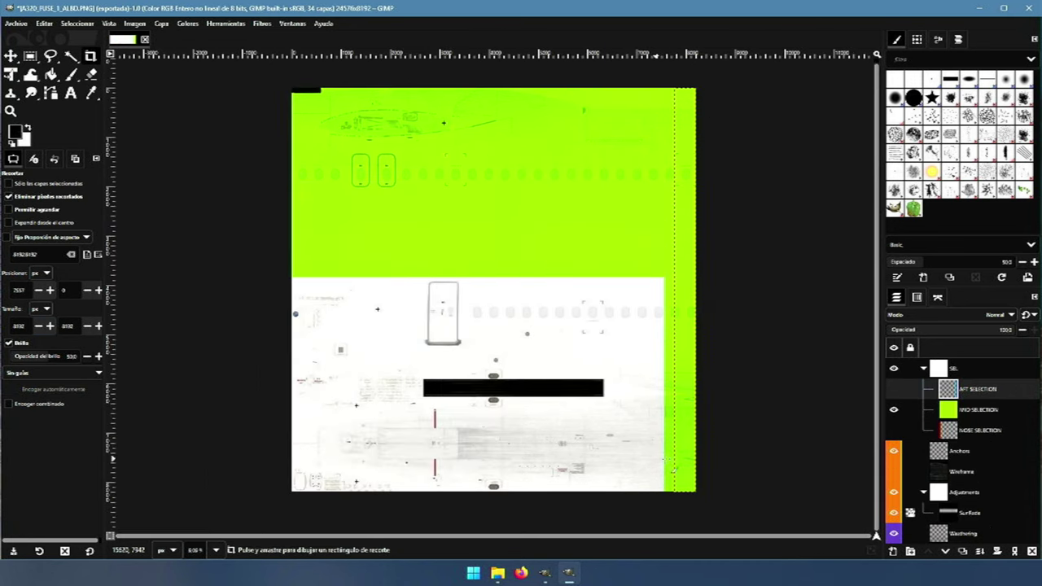
{"action": "key", "text": "ctrl+z"}
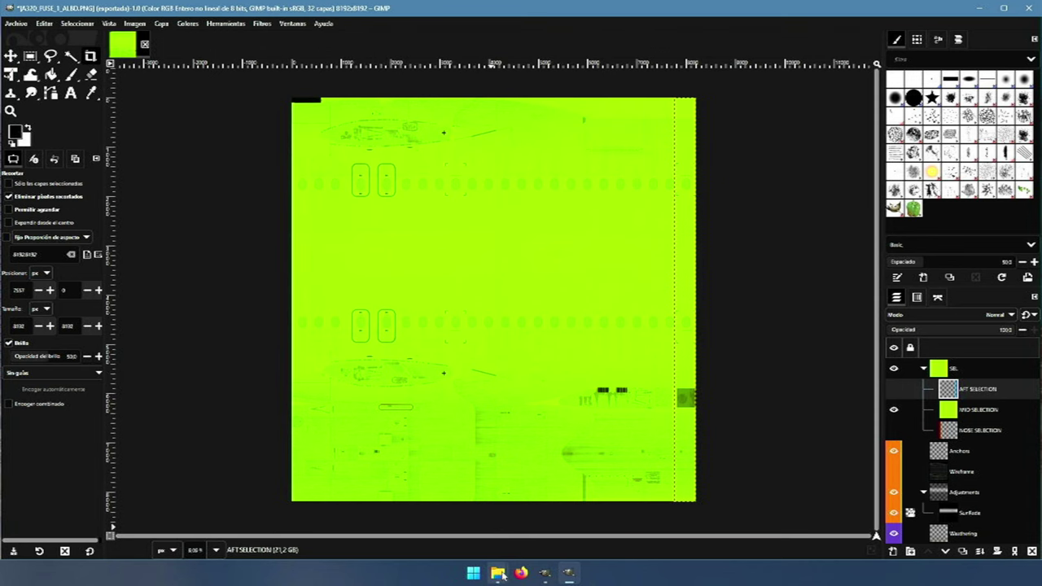
- Add FUSE_2 Base Color.png from the PNG A320 folder as a layer in the cropped mid-fuselage image
{"action": "mouse_move", "coordinate": [503, 574]}
{"action": "left_click", "coordinate": [472, 536]}
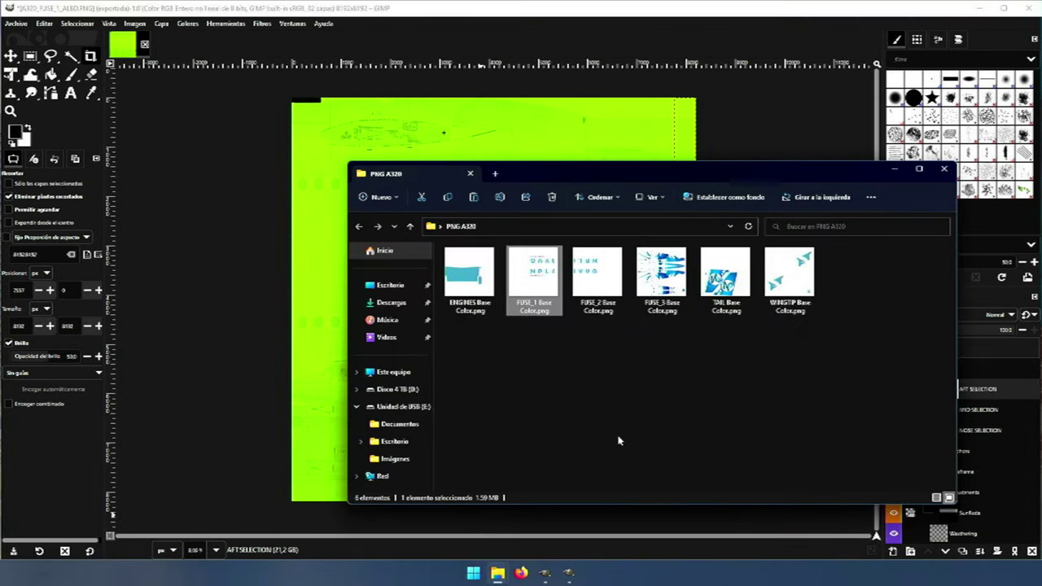
{"action": "left_click", "coordinate": [591, 281]}
{"action": "left_click_drag", "start_coordinate": [541, 134], "coordinate": [542, 135]}
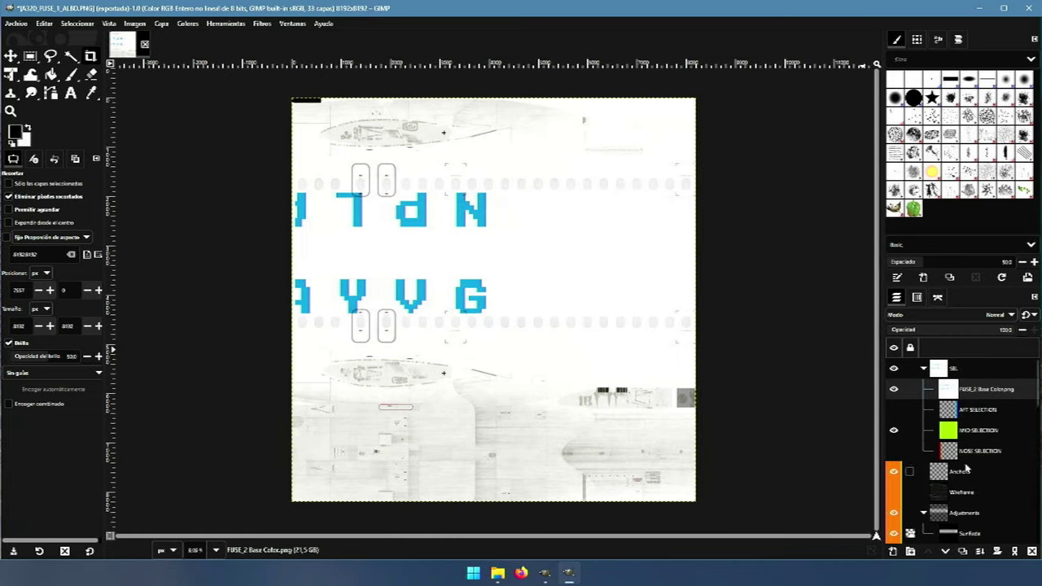
- Merge the mid-fuselage image's visible layers, expanded as necessary, into Base and delete the leftover Wireframe layer
{"action": "scroll", "coordinate": [966, 467], "scroll_direction": "down", "scroll_amount": 10}
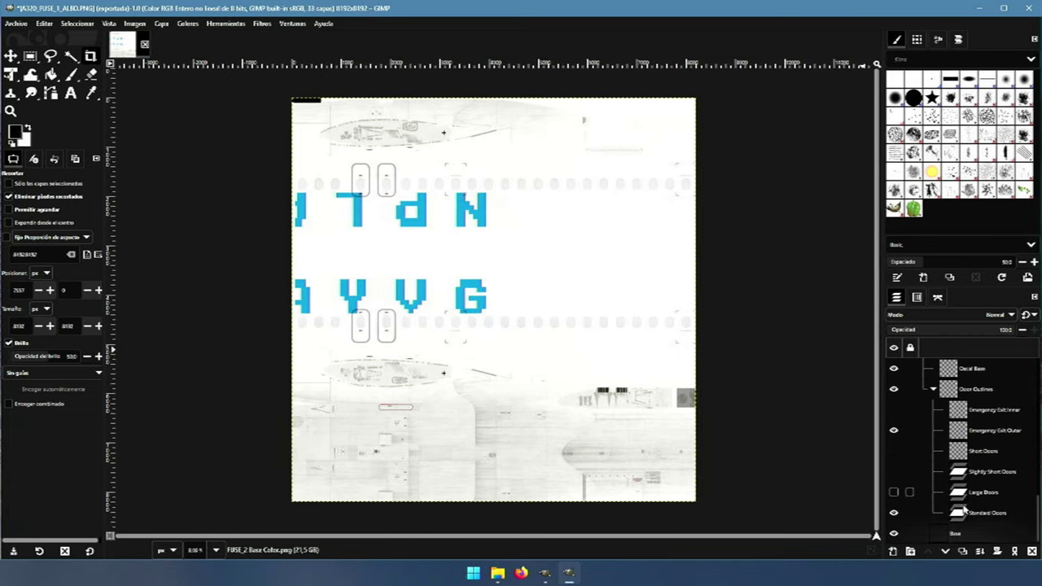
{"action": "left_click", "coordinate": [973, 534]}
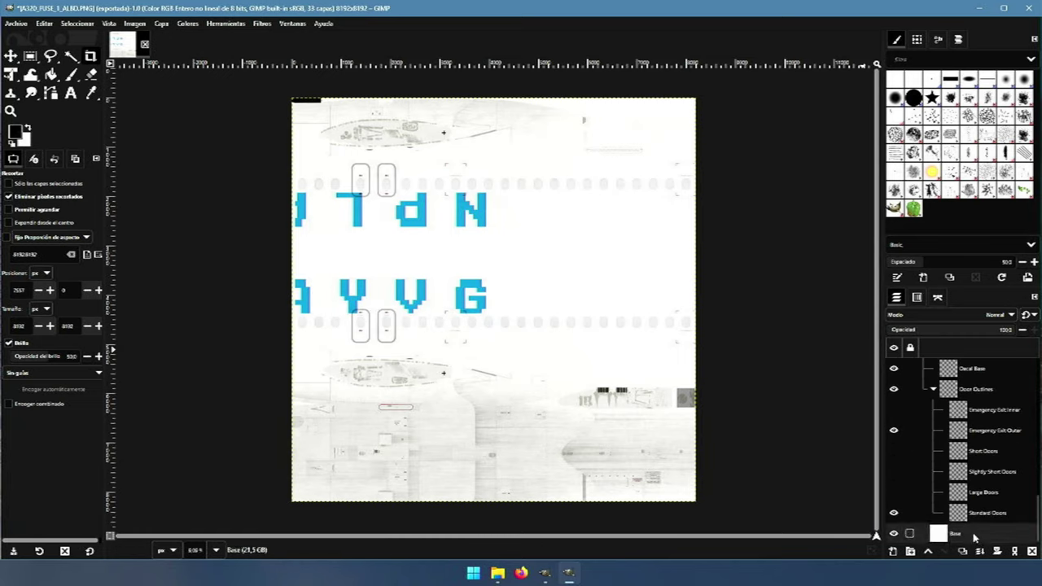
{"action": "right_click", "coordinate": [973, 534]}
{"action": "left_click", "coordinate": [1013, 513]}
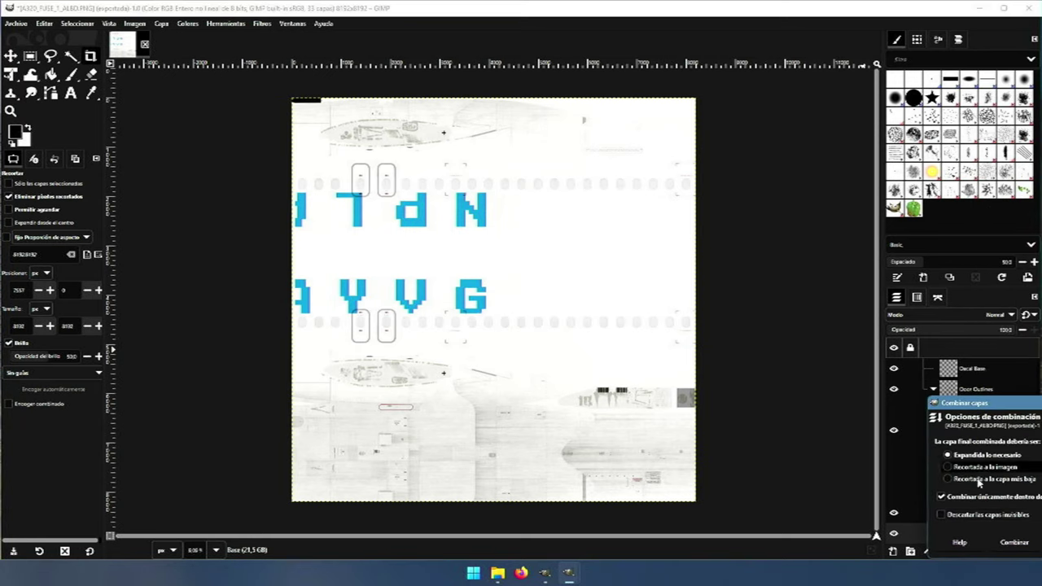
{"action": "left_click", "coordinate": [1014, 542]}
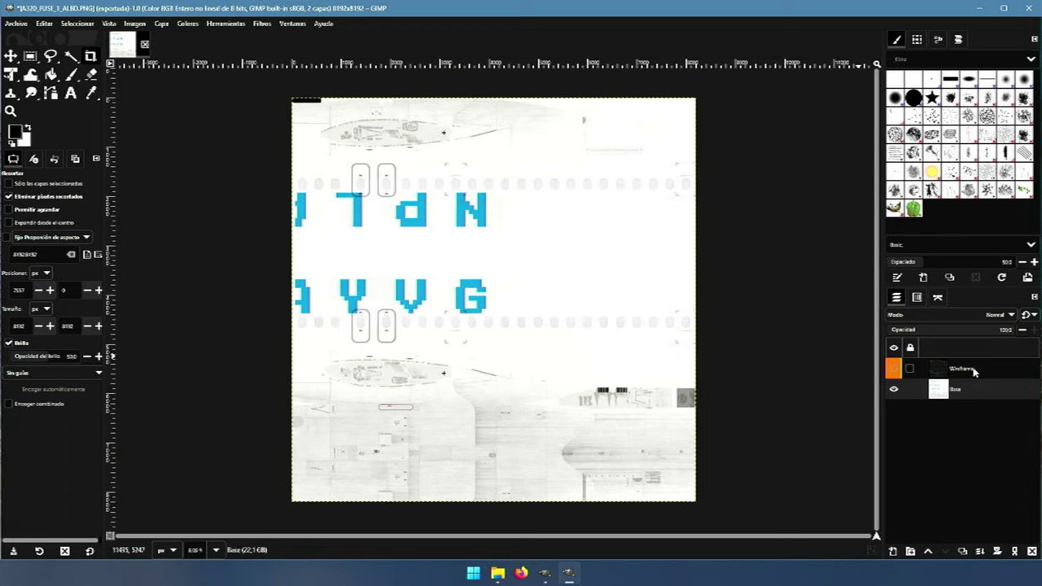
{"action": "right_click", "coordinate": [973, 371]}
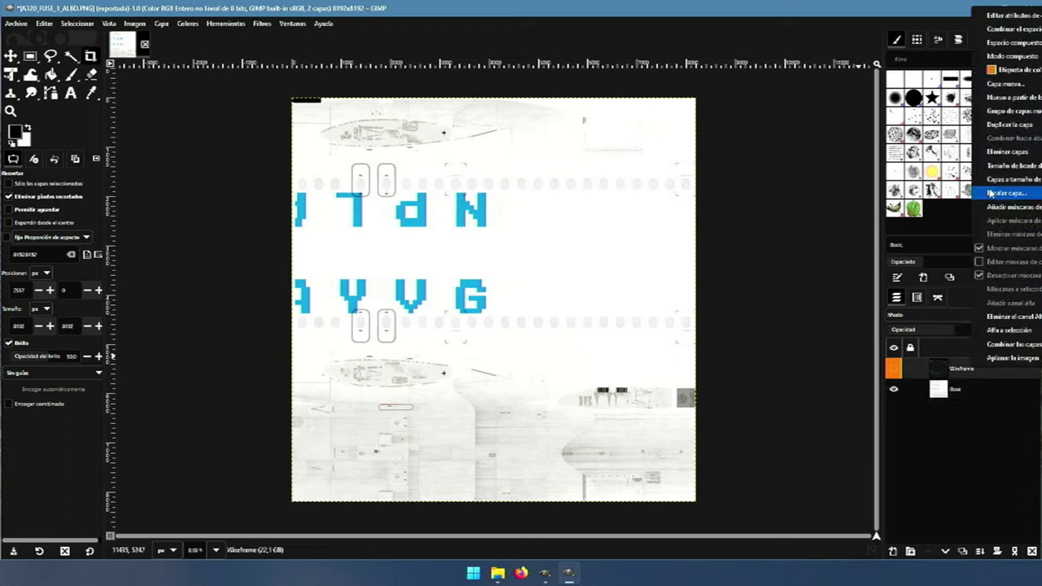
{"action": "left_click", "coordinate": [1007, 152]}
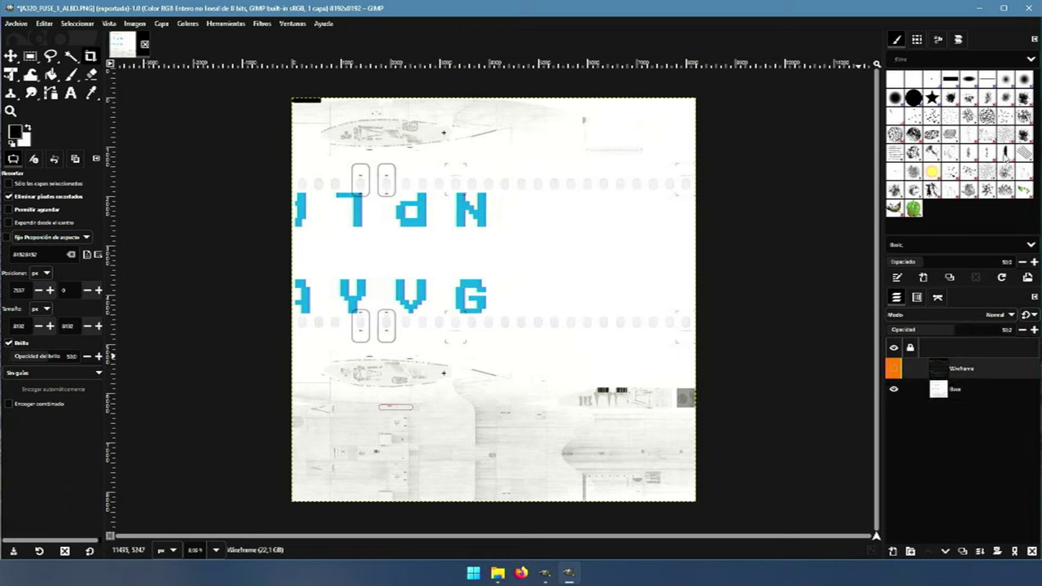
- Export the merged mid-fuselage image over A320_FUSE_2_ALBD.PNG.DDS in TEXTURE.EXAMPLE123, using BC2 / DXT3 compression and generated mipmaps
{"action": "left_click", "coordinate": [14, 24]}
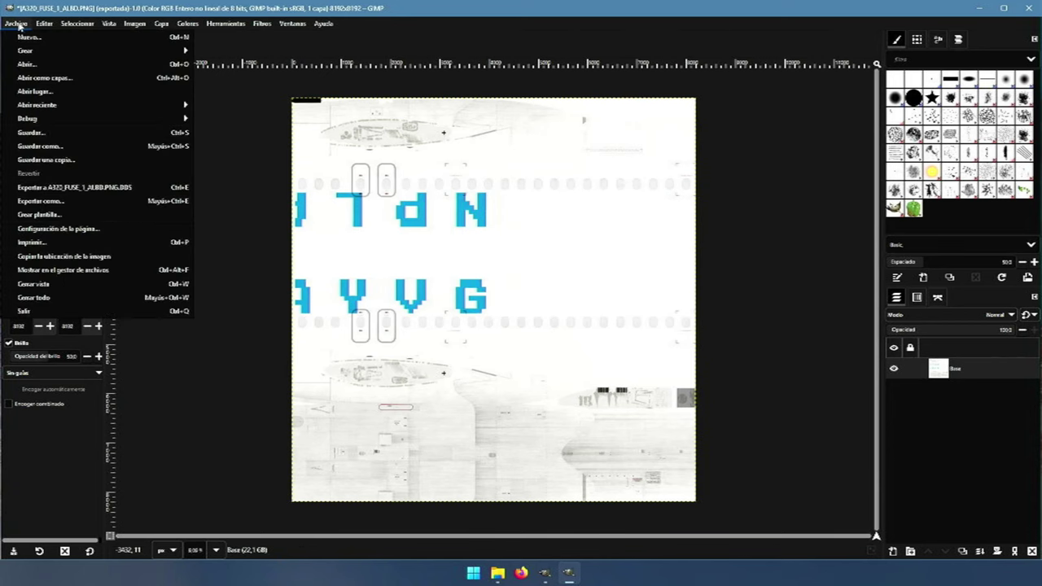
{"action": "left_click", "coordinate": [41, 200]}
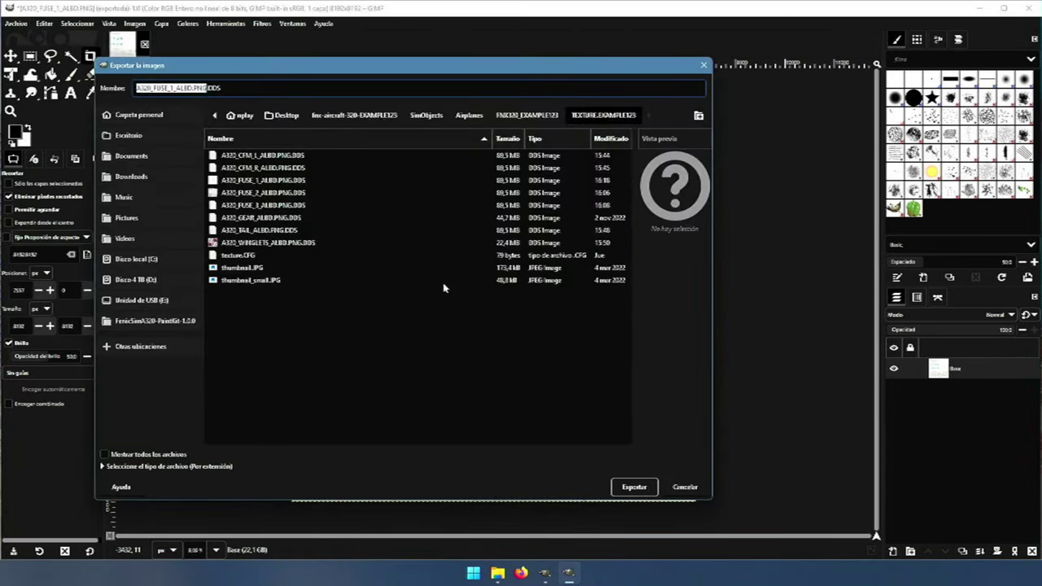
{"action": "left_click", "coordinate": [244, 194]}
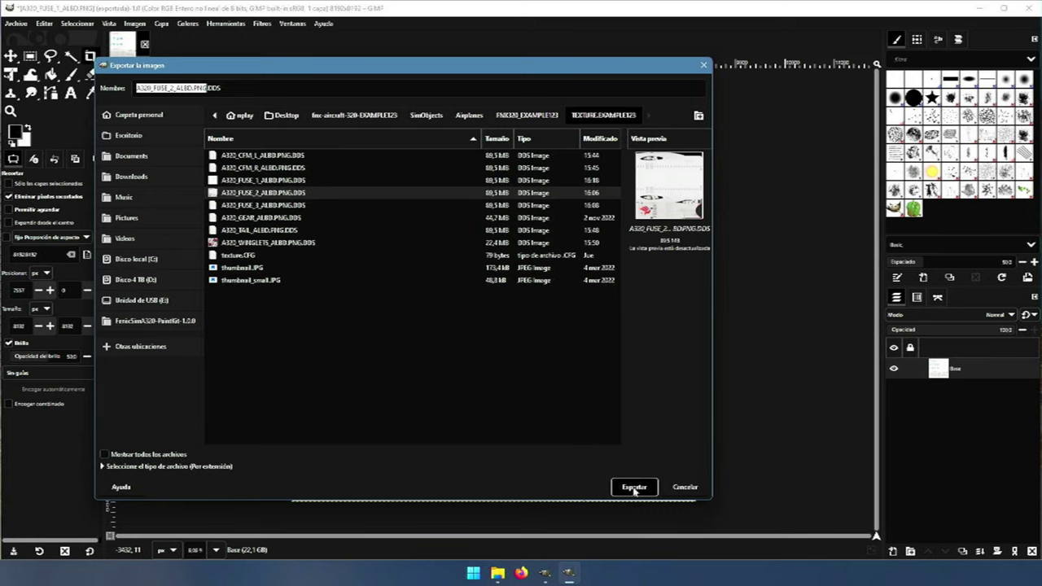
{"action": "left_click", "coordinate": [634, 486]}
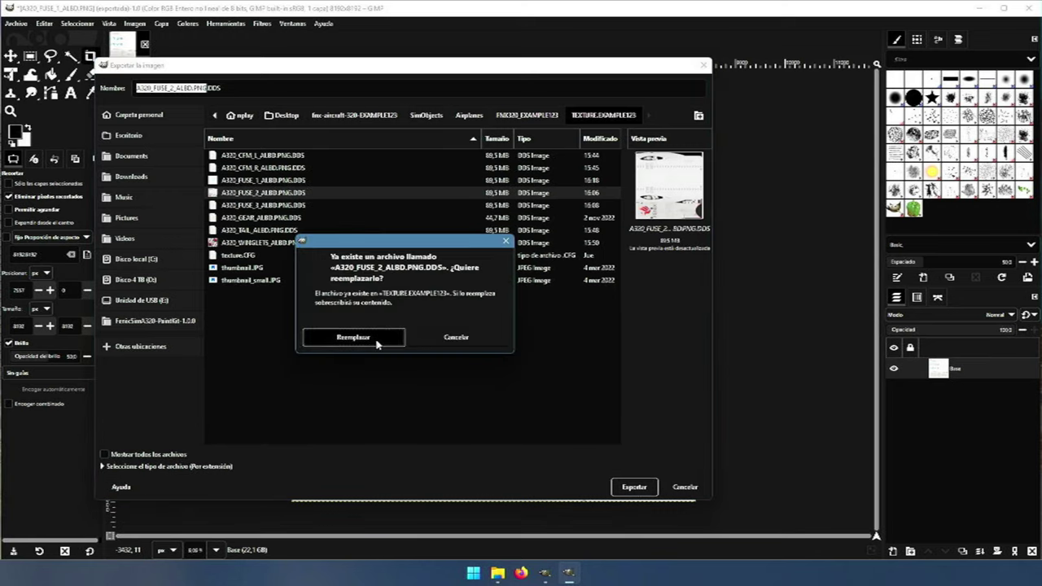
{"action": "left_click", "coordinate": [379, 345]}
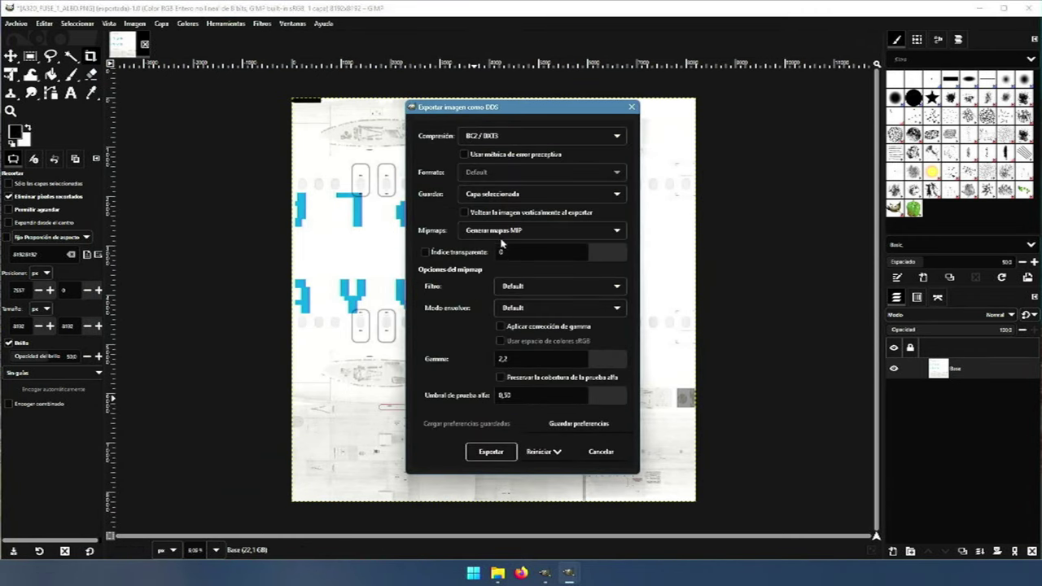
{"action": "left_click", "coordinate": [490, 453]}
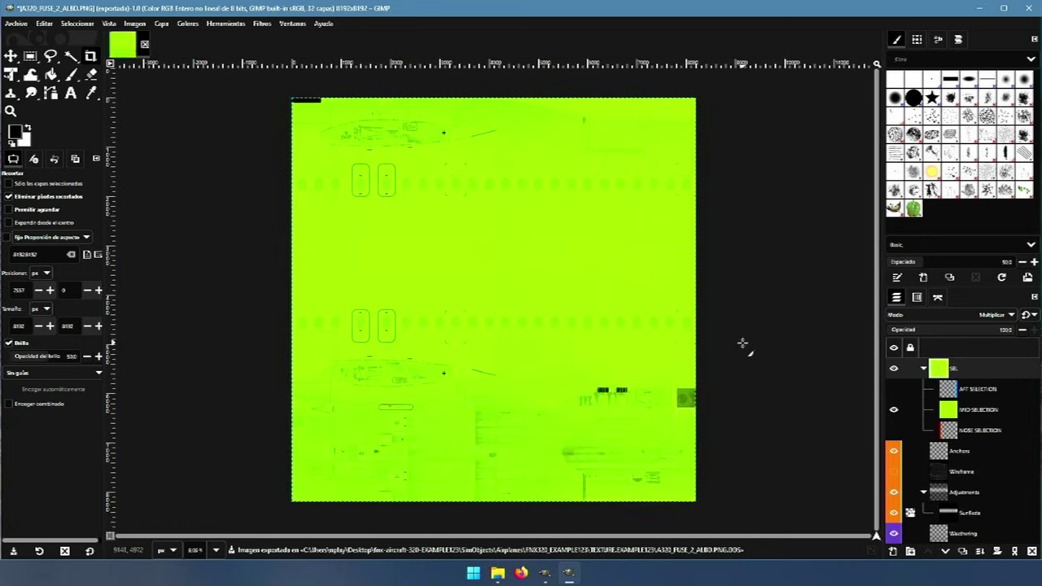
- Return to the uncropped full fuselage image with the AFT SELECTION layer shown and MID SELECTION hidden
{"action": "left_click", "coordinate": [893, 390]}
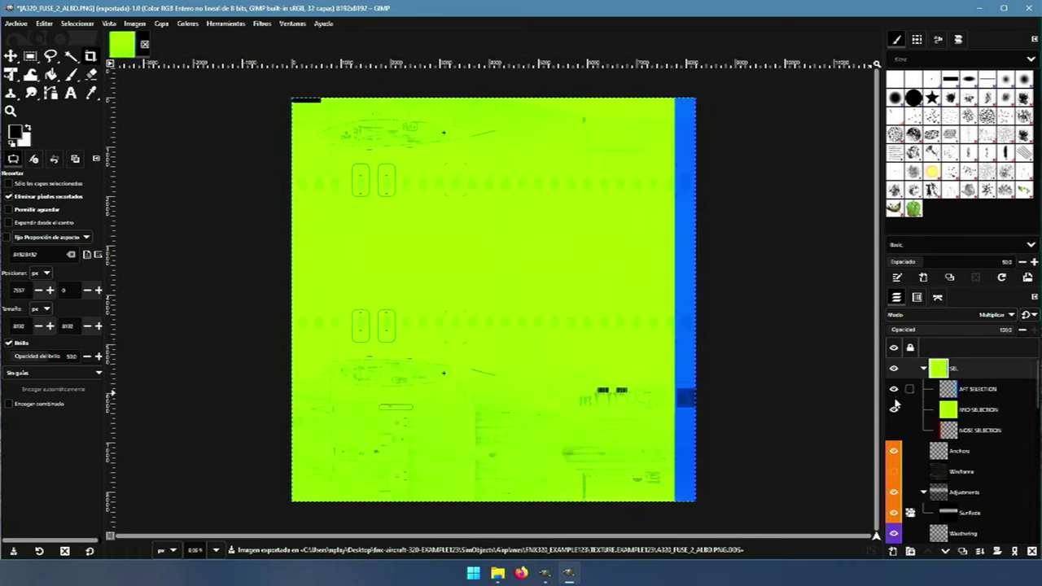
{"action": "left_click", "coordinate": [894, 410]}
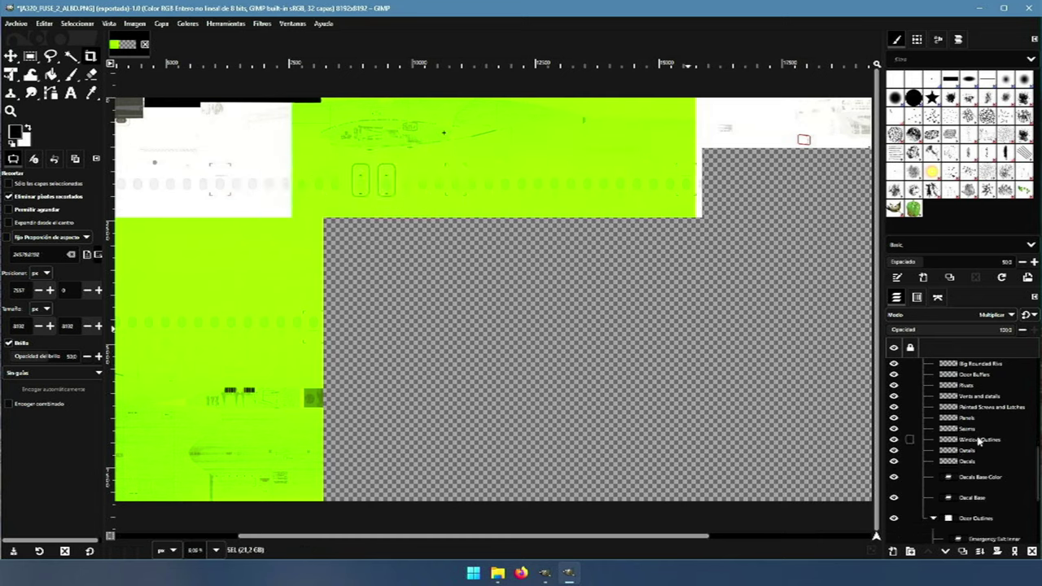
{"action": "scroll", "coordinate": [993, 431], "scroll_direction": "up", "scroll_amount": 10}
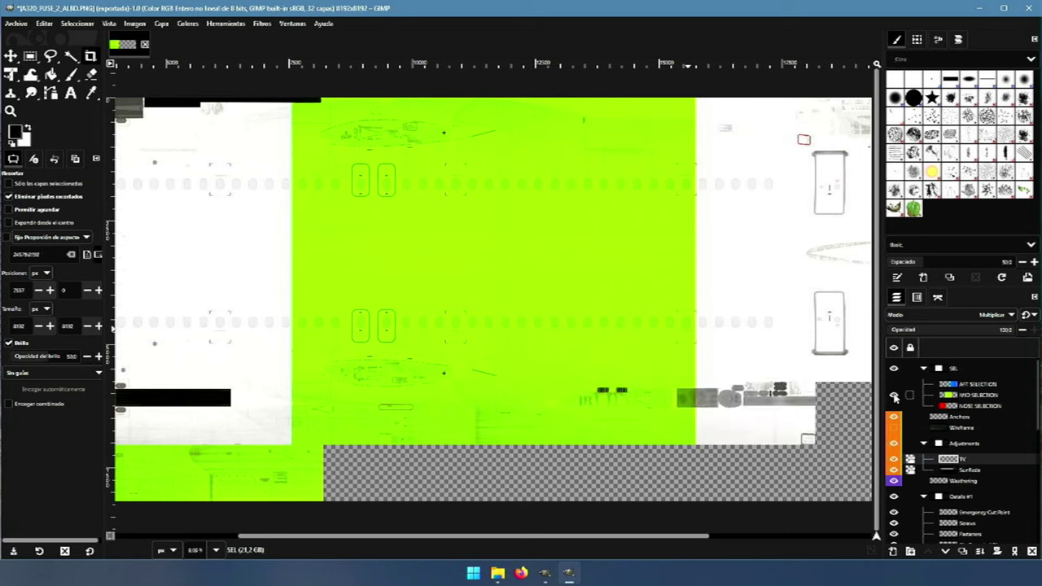
{"action": "left_click", "coordinate": [893, 384]}
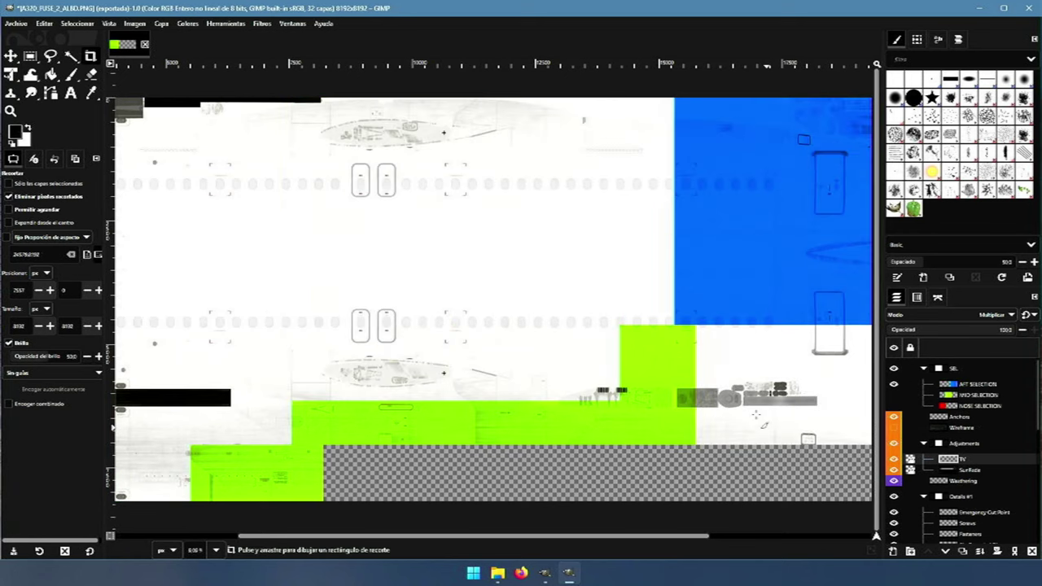
- Crop the full fuselage image to the blue aft section with a size of 8192 x 8192 px
{"action": "left_click_drag", "start_coordinate": [570, 539], "coordinate": [750, 540]}
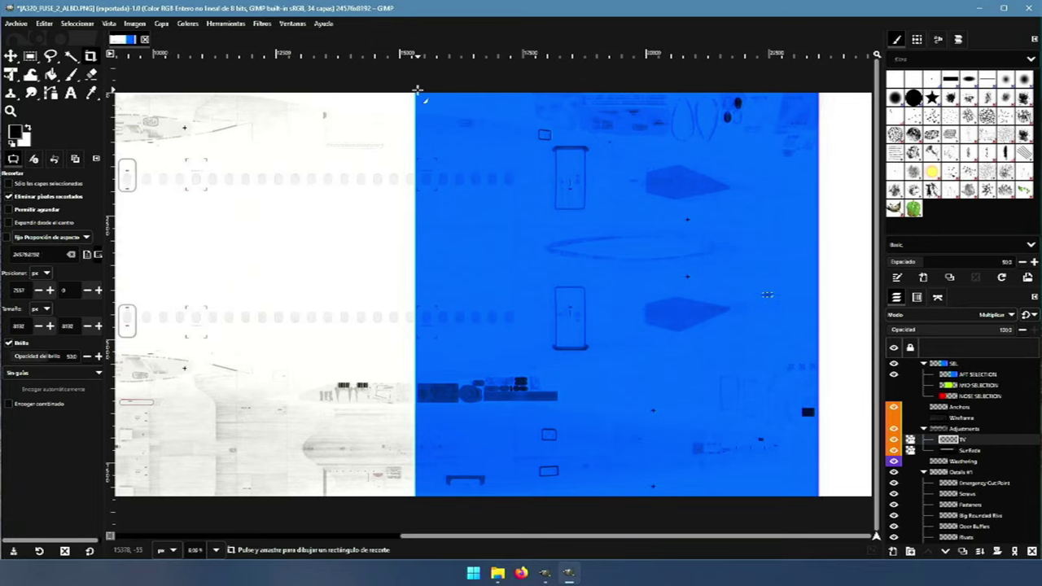
{"action": "left_click_drag", "start_coordinate": [415, 88], "coordinate": [815, 518]}
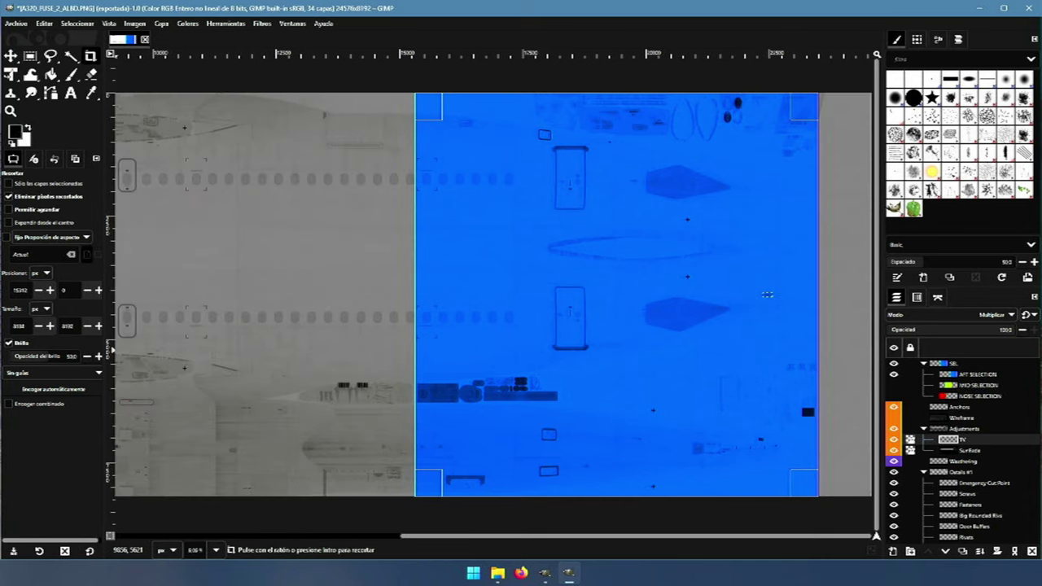
{"action": "left_click", "coordinate": [50, 328]}
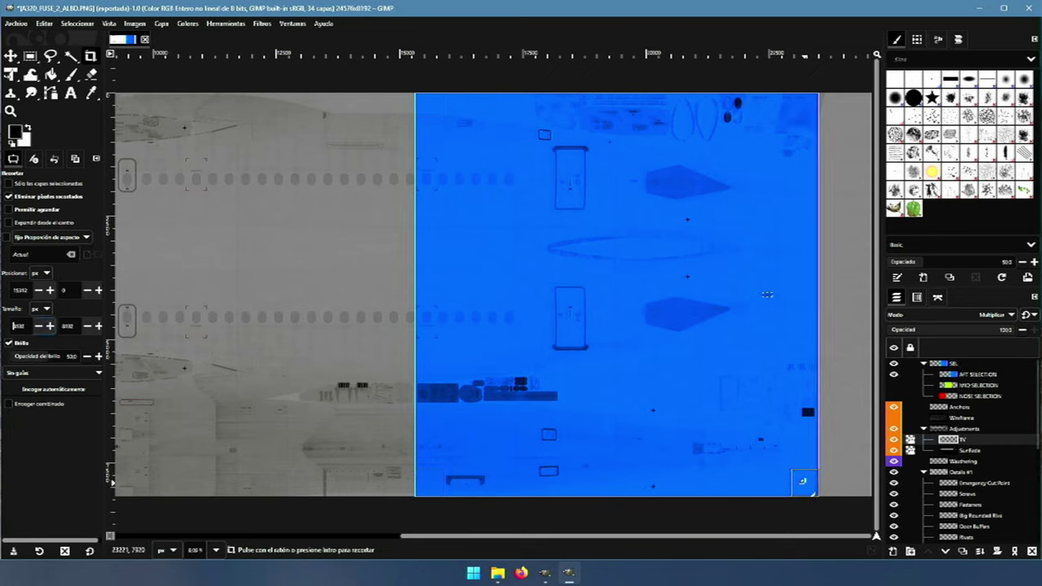
{"action": "left_click", "coordinate": [803, 481]}
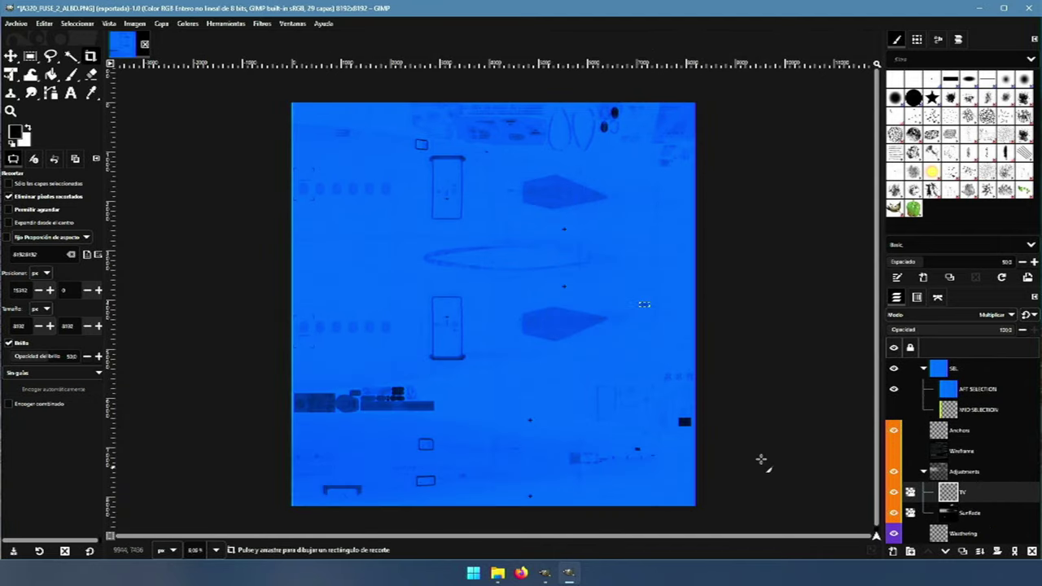
- Add FUSE_3 Base Color.png from the PNG A320 folder as a layer and place it above AFT SELECTION in the SEL group
{"action": "mouse_move", "coordinate": [497, 572]}
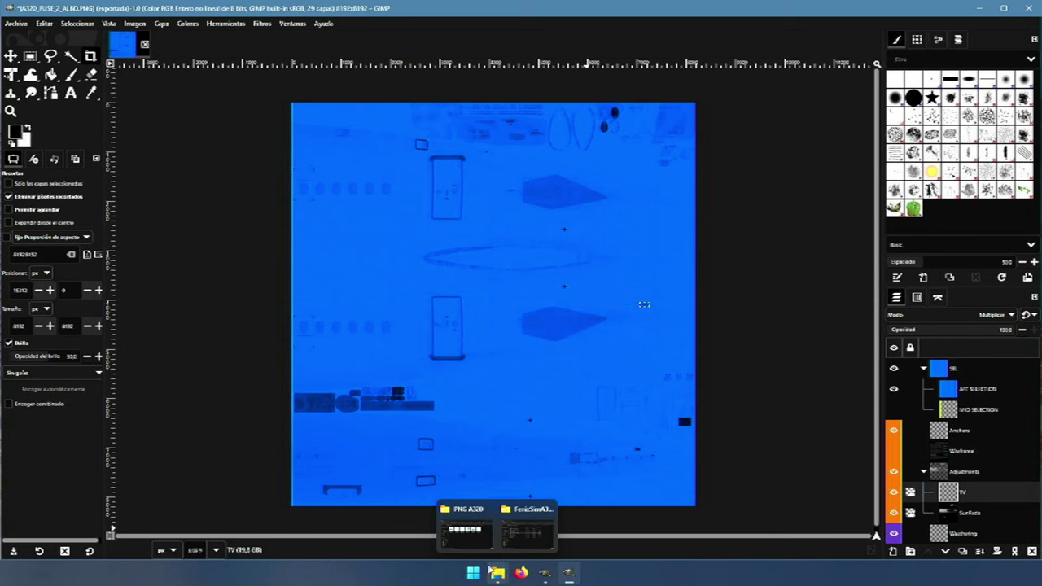
{"action": "left_click", "coordinate": [472, 537]}
{"action": "left_click_drag", "start_coordinate": [674, 294], "coordinate": [571, 146]}
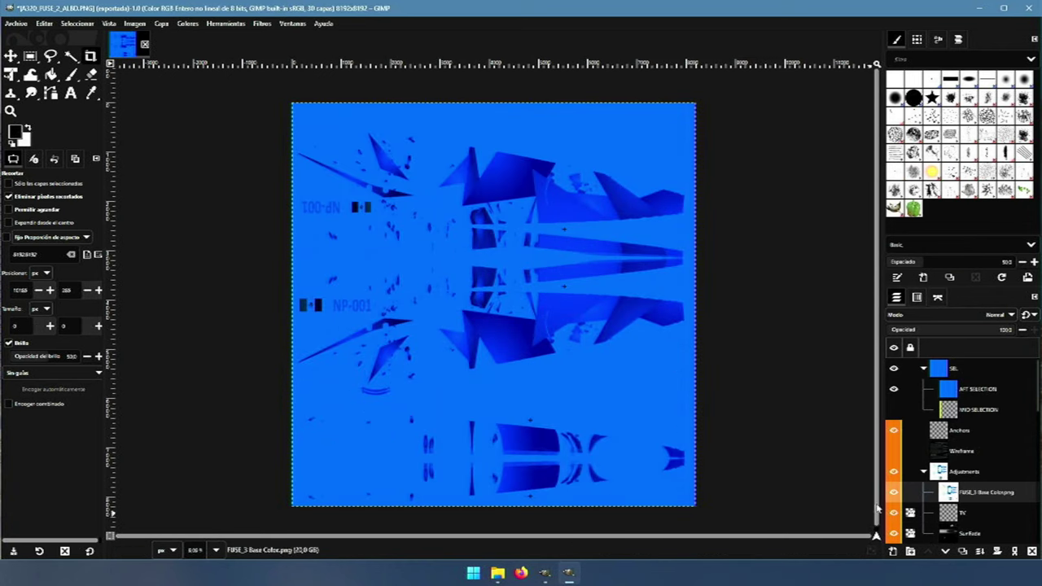
{"action": "left_click_drag", "start_coordinate": [954, 498], "coordinate": [1005, 399]}
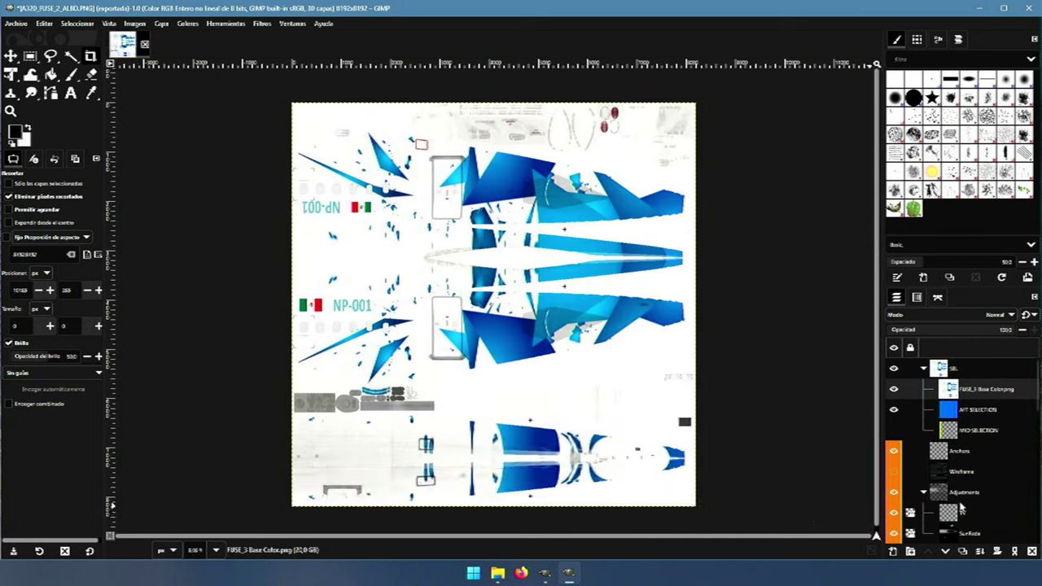
- Merge the aft-fuselage image's visible layers into Base and delete the leftover Wireframe layer
{"action": "scroll", "coordinate": [957, 500], "scroll_direction": "down", "scroll_amount": 8}
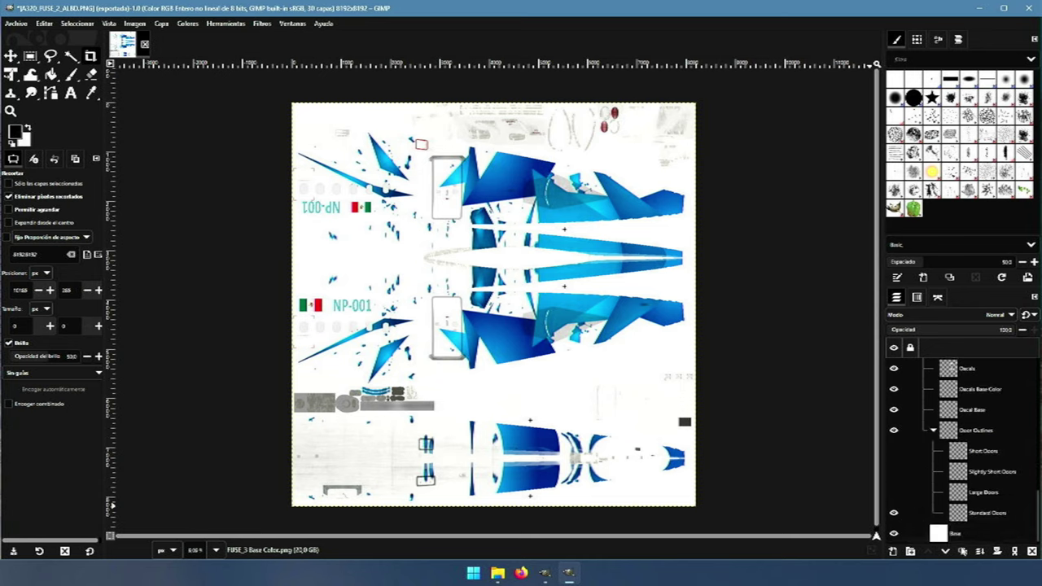
{"action": "left_click", "coordinate": [974, 534]}
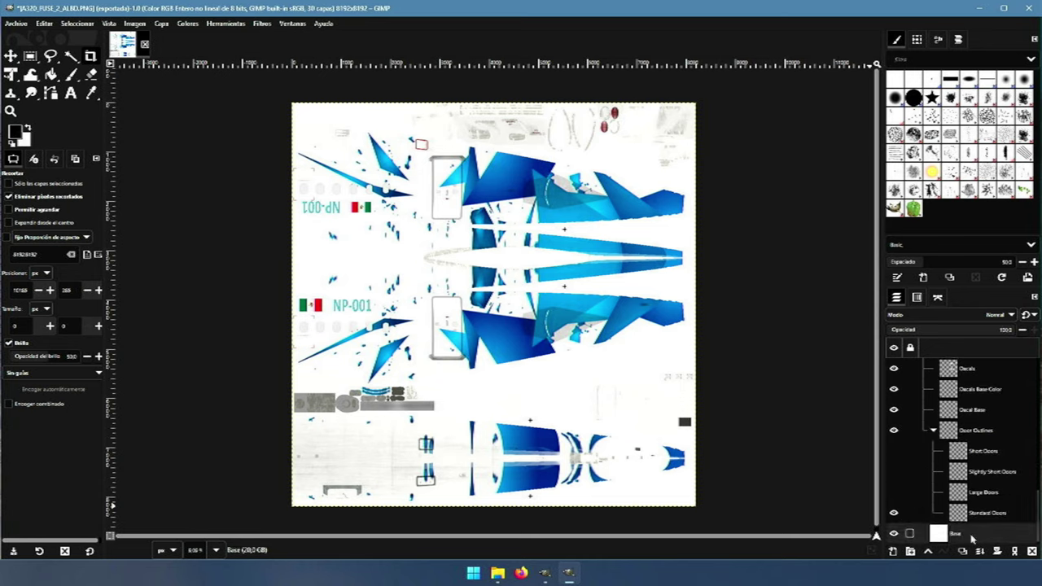
{"action": "right_click", "coordinate": [971, 536]}
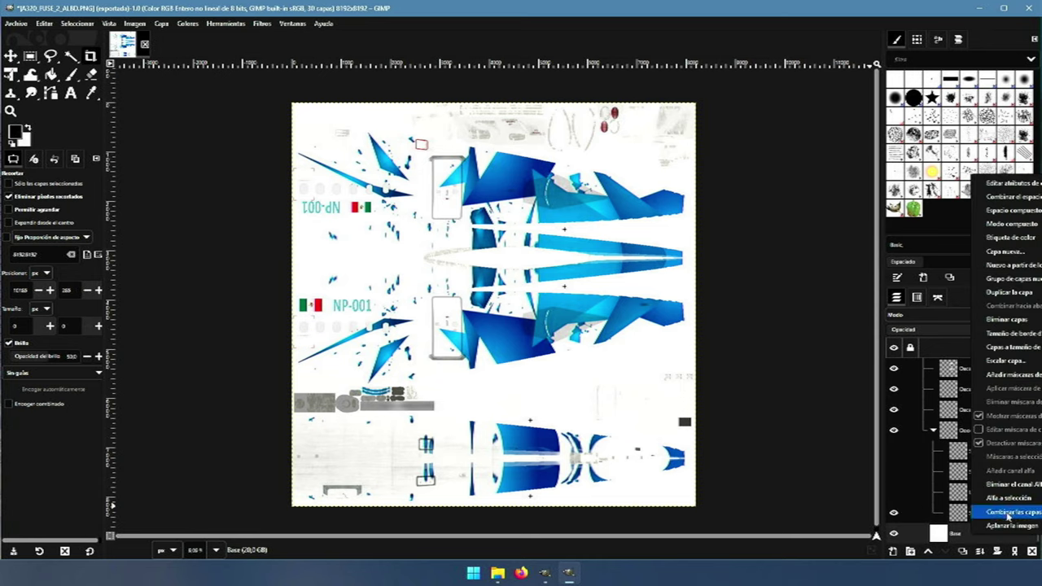
{"action": "left_click", "coordinate": [1002, 512]}
{"action": "left_click", "coordinate": [1008, 542]}
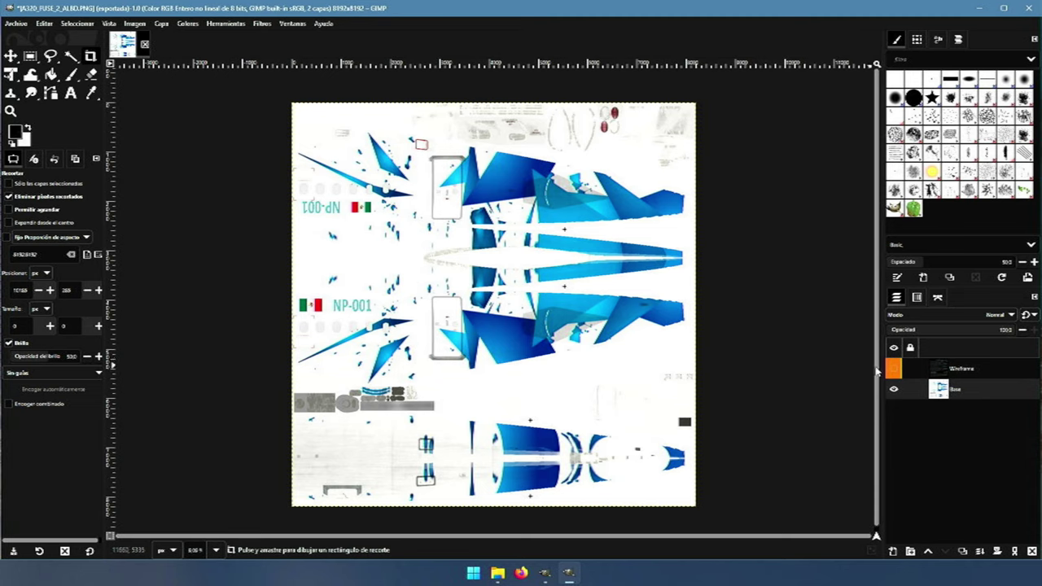
{"action": "left_click", "coordinate": [982, 371]}
{"action": "right_click", "coordinate": [981, 373]}
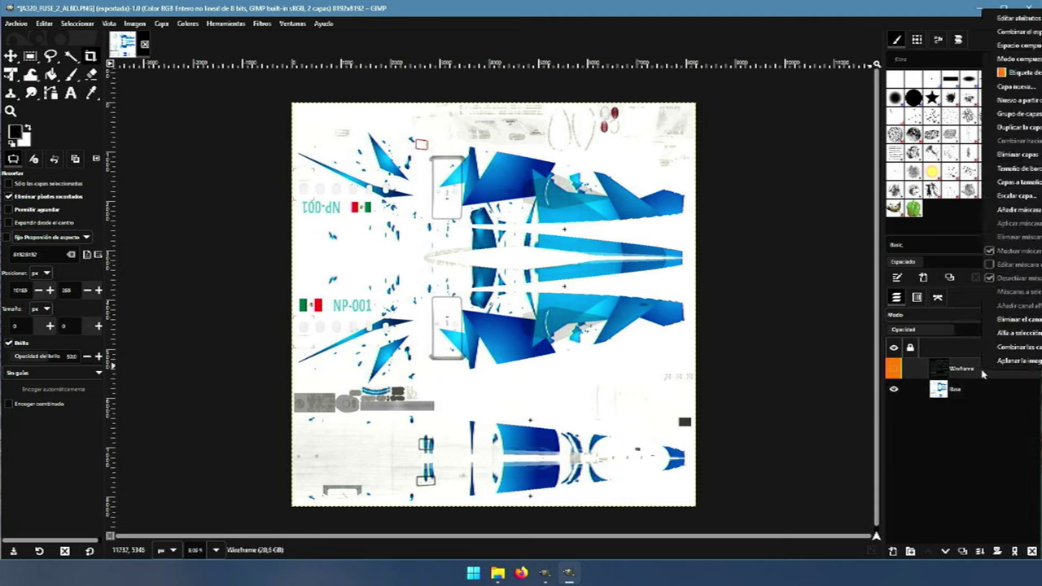
{"action": "left_click", "coordinate": [1017, 162]}
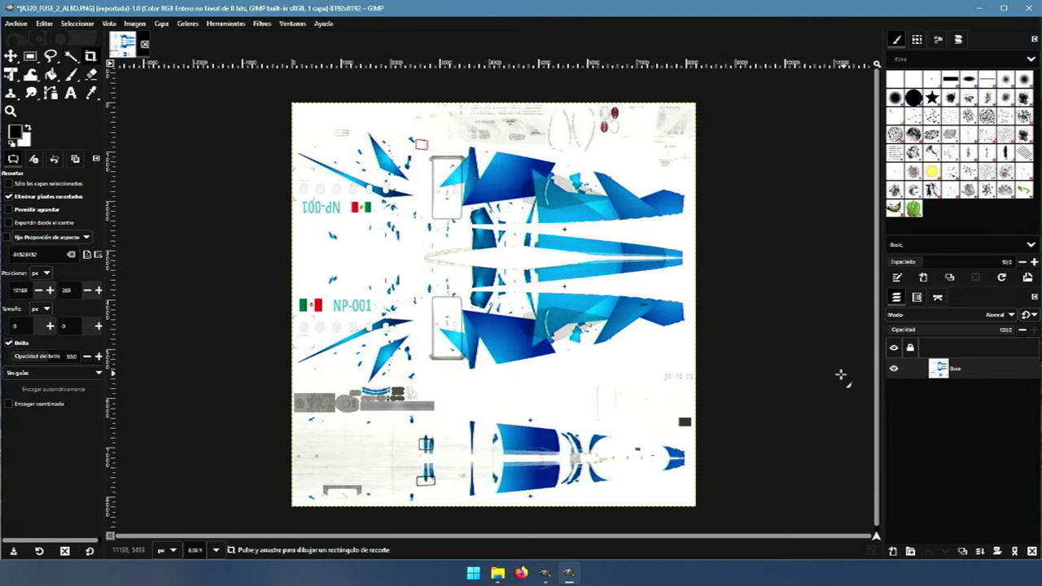
- Export the merged aft-fuselage image over A320_FUSE_3_ALBD.PNG.DDS in TEXTURE.EXAMPLE123, using BC2 / DXT3 compression and generated mipmaps
{"action": "left_click", "coordinate": [15, 24]}
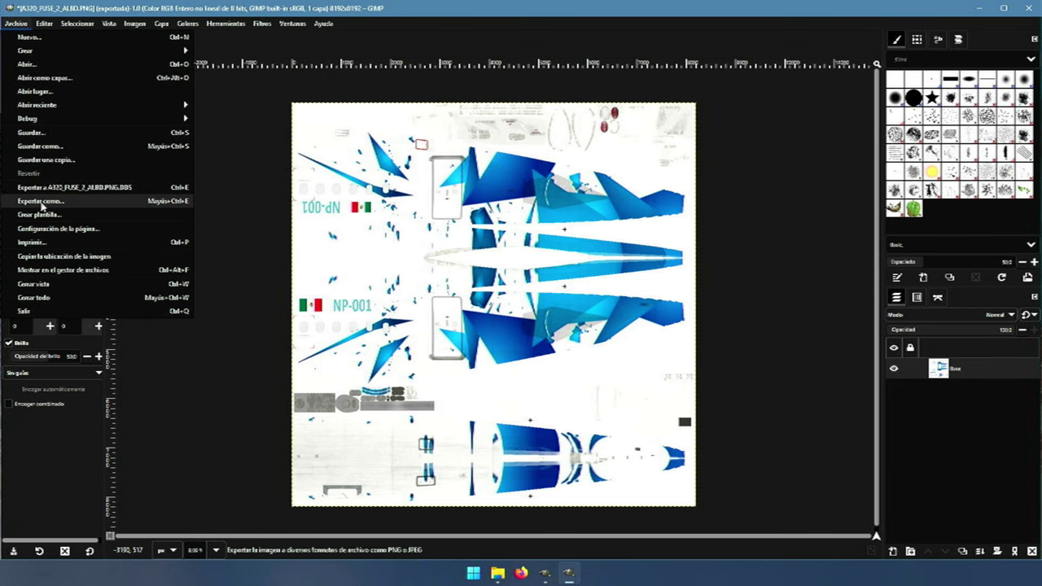
{"action": "left_click", "coordinate": [39, 201]}
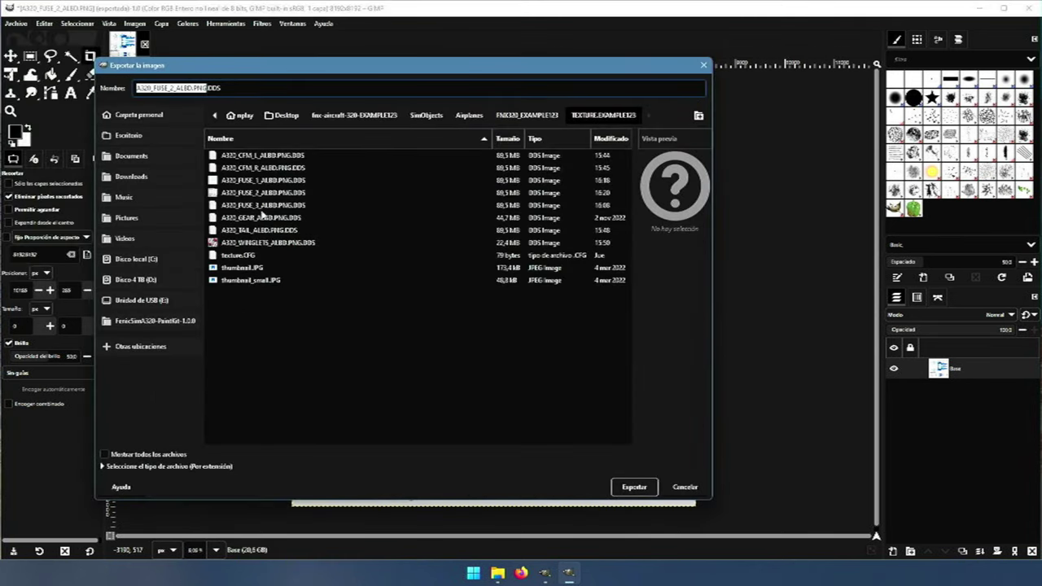
{"action": "left_click", "coordinate": [261, 207]}
{"action": "left_click", "coordinate": [641, 489]}
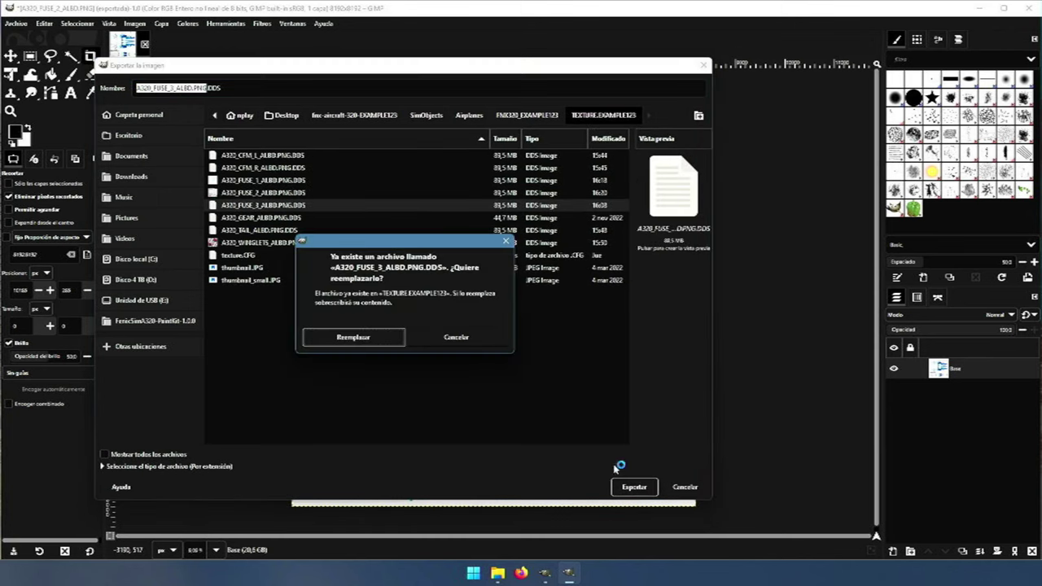
{"action": "left_click", "coordinate": [382, 338]}
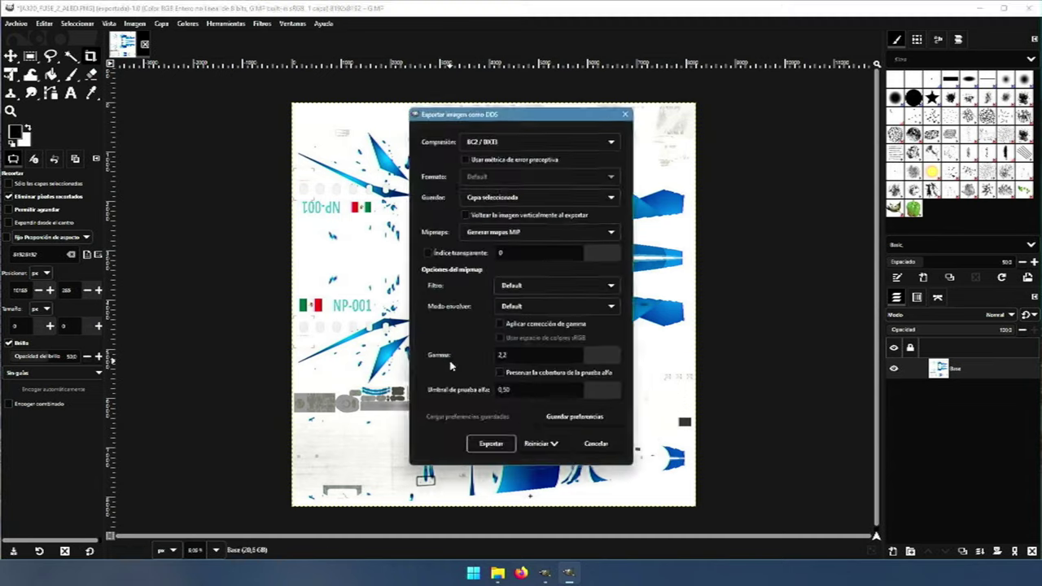
{"action": "left_click", "coordinate": [491, 452]}
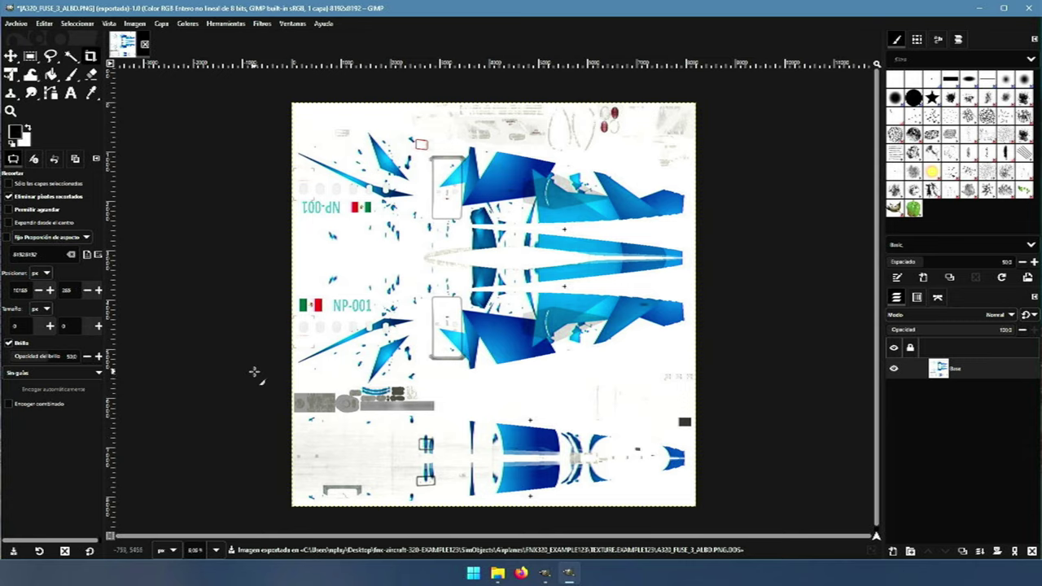
- Switch to File Explorer and open the livery package's TEXTURE.EXAMPLE123 folder from the desktop in a maximized window
{"action": "left_click", "coordinate": [981, 10]}
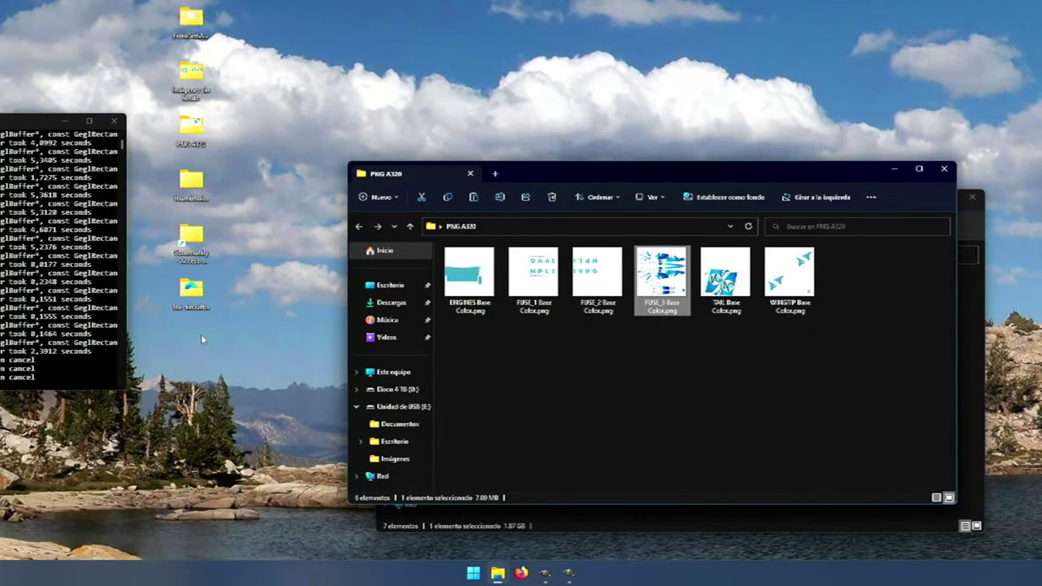
{"action": "left_click", "coordinate": [200, 304]}
{"action": "double_click", "coordinate": [195, 302]}
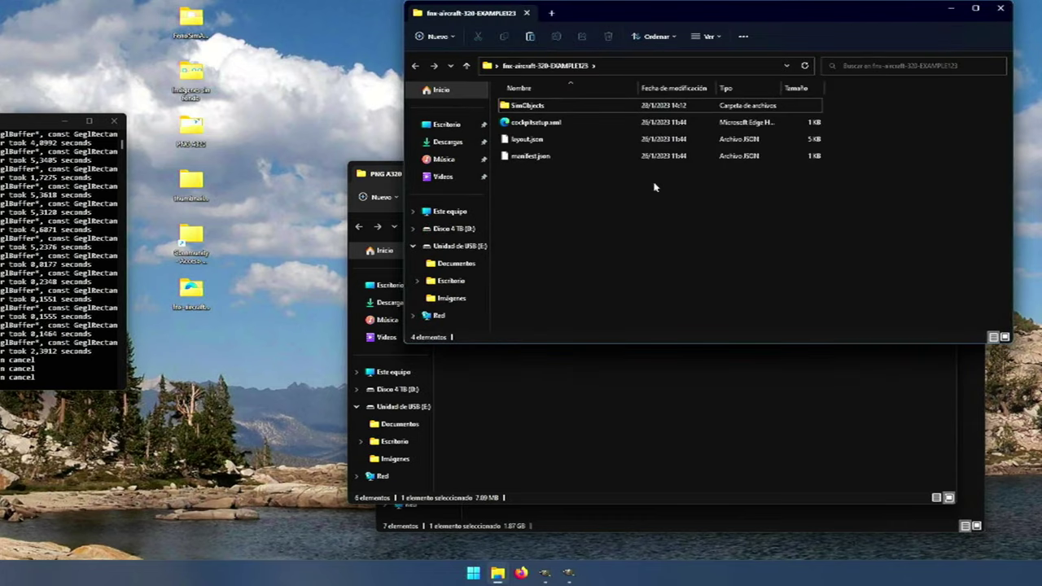
{"action": "double_click", "coordinate": [529, 106]}
{"action": "double_click", "coordinate": [533, 107]}
{"action": "double_click", "coordinate": [533, 107]}
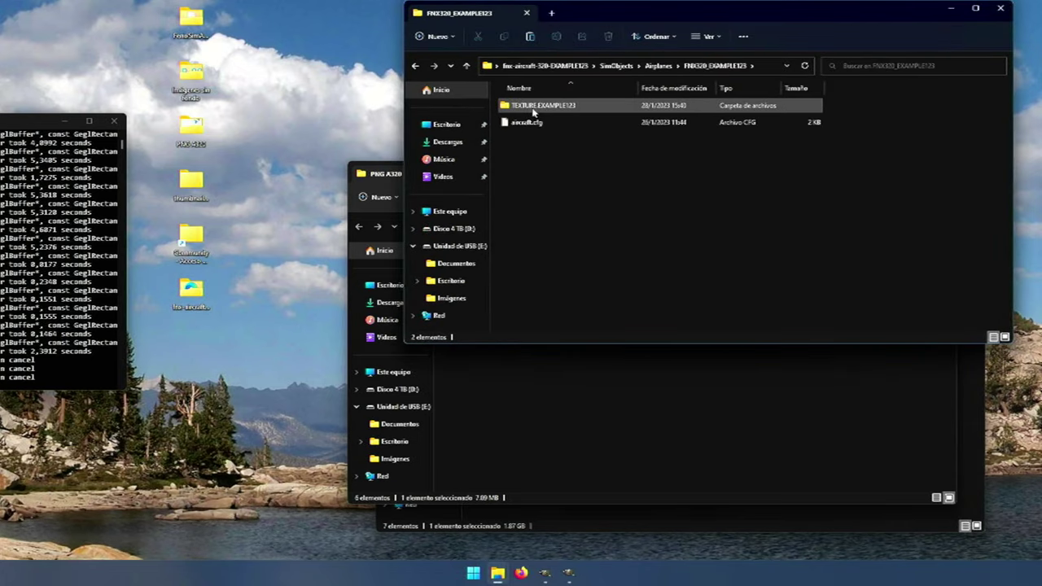
{"action": "double_click", "coordinate": [533, 106]}
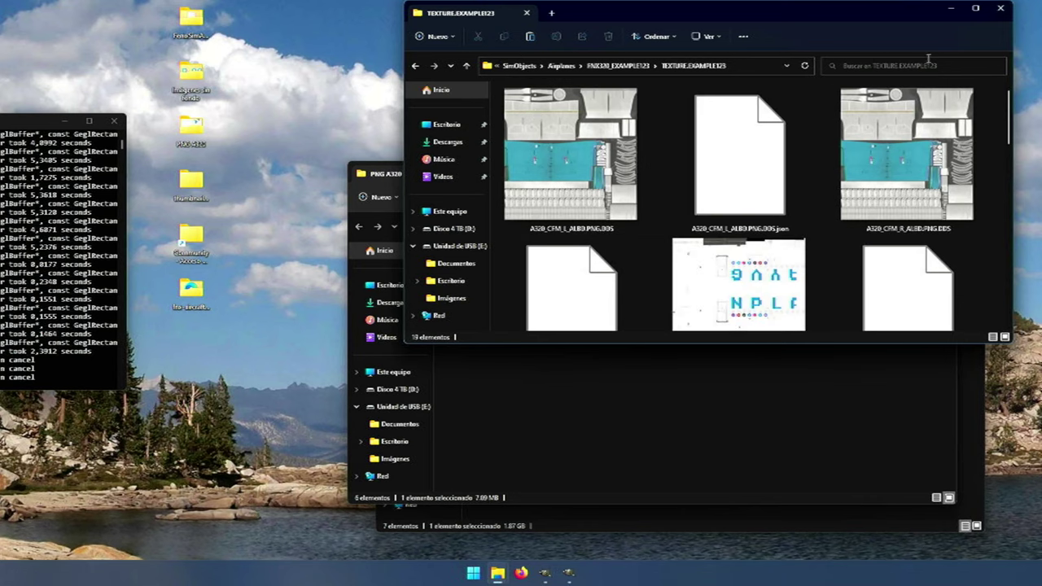
{"action": "left_click", "coordinate": [975, 9]}
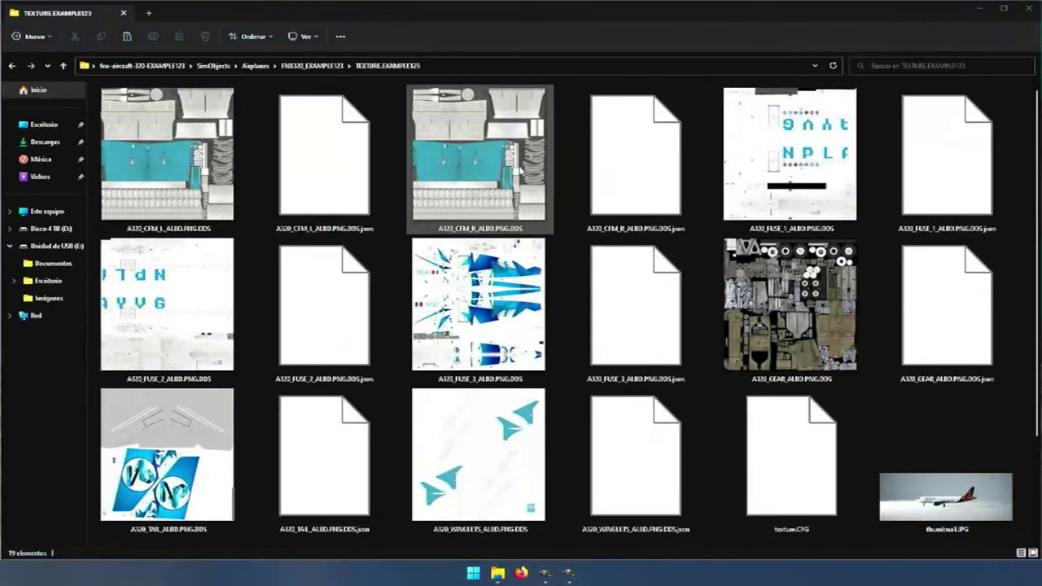
- Review the exported engine, fuselage, tail and winglet DDS textures in the TEXTURE.EXAMPLE123 folder
{"action": "left_click", "coordinate": [184, 178]}
{"action": "left_click", "coordinate": [417, 187]}
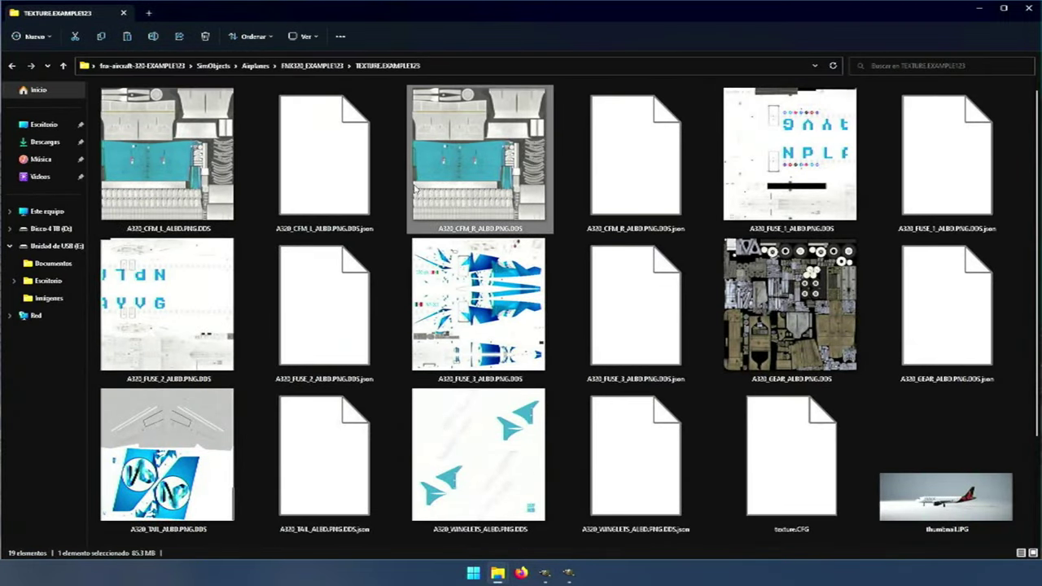
{"action": "left_click", "coordinate": [810, 194]}
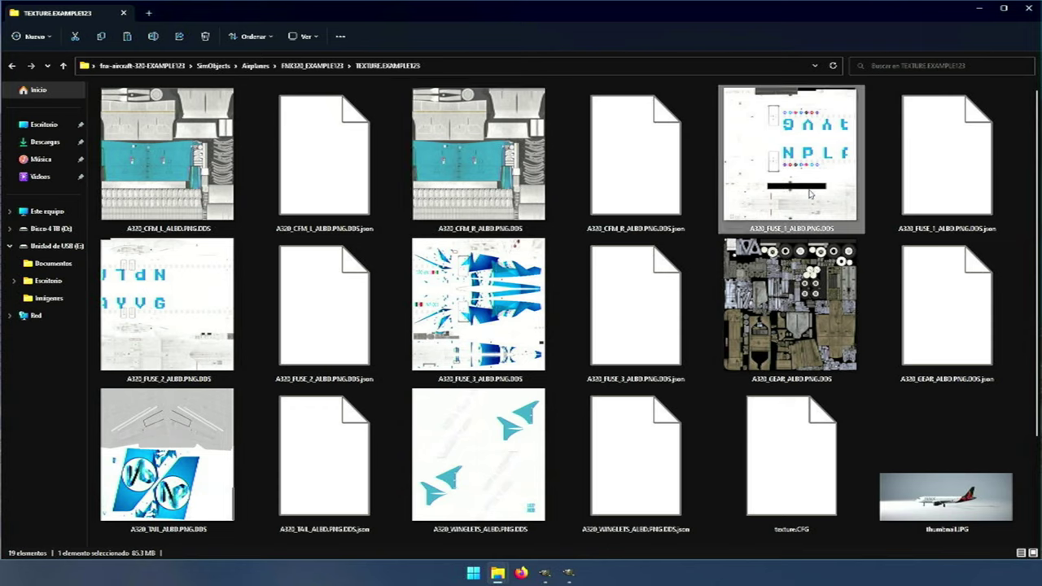
{"action": "left_click", "coordinate": [140, 311]}
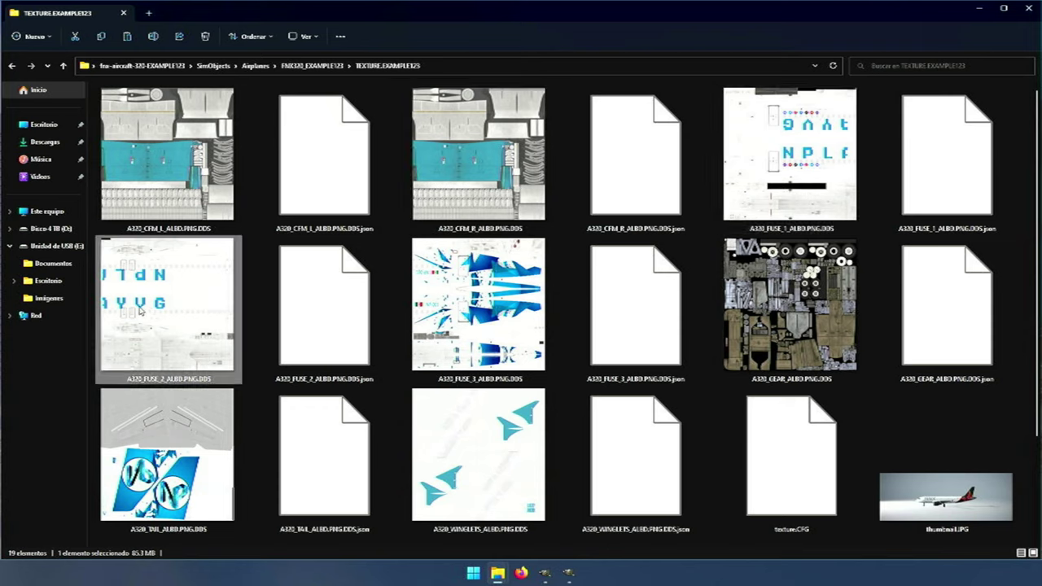
{"action": "left_click", "coordinate": [470, 324]}
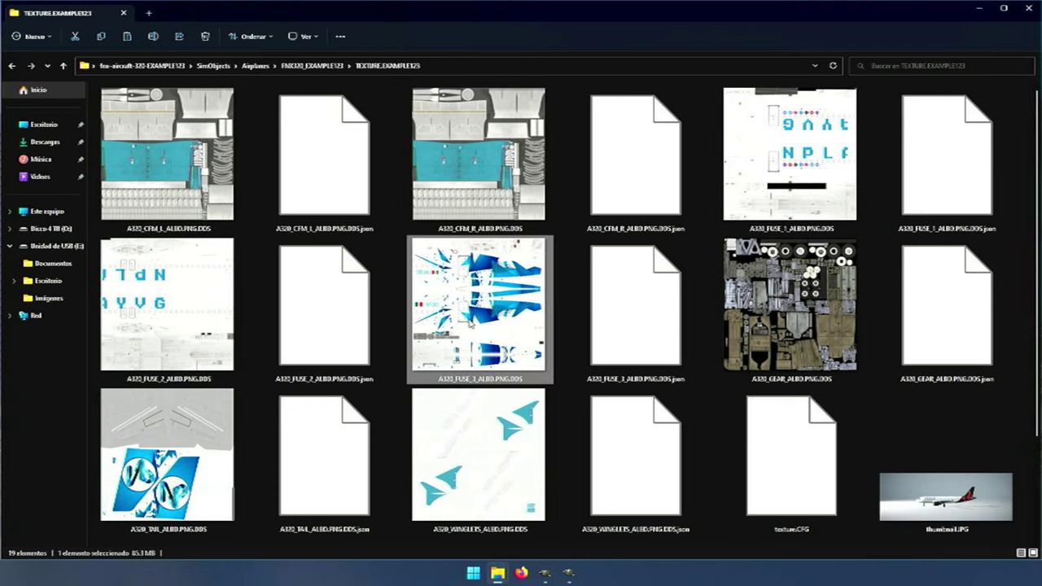
{"action": "mouse_move", "coordinate": [825, 327]}
{"action": "left_click", "coordinate": [169, 460]}
{"action": "left_click", "coordinate": [497, 465]}
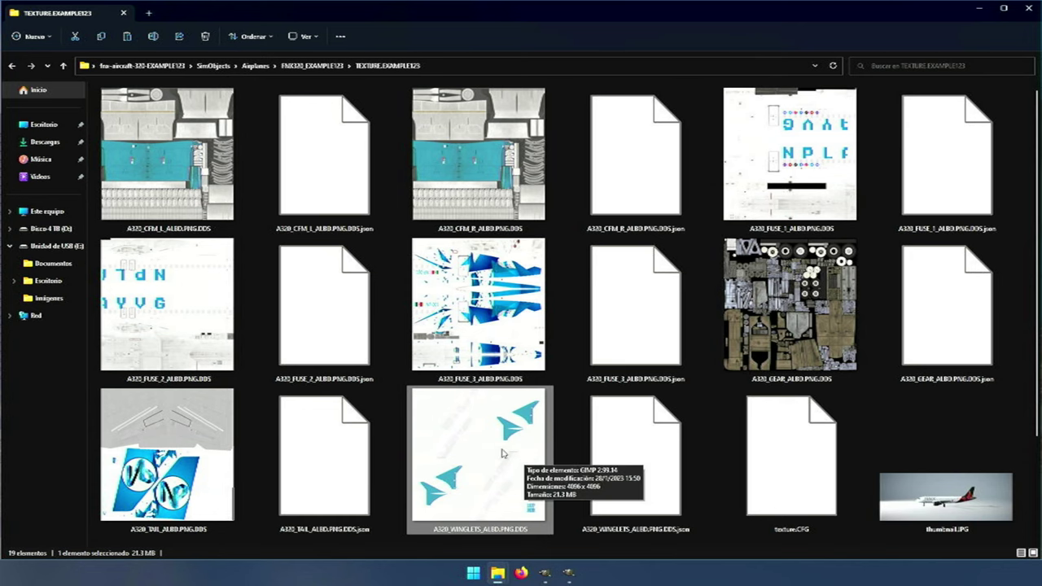
- Close the texture folder window, switch to GIMP and quit it, discarding the aft-fuselage image's unsaved changes
{"action": "left_click", "coordinate": [1023, 8]}
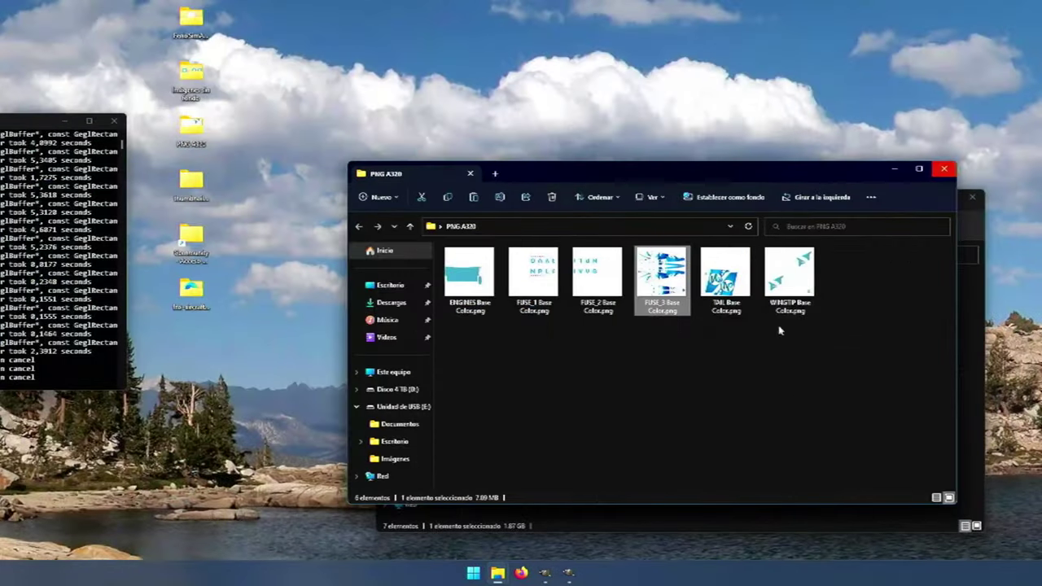
{"action": "left_click", "coordinate": [568, 572]}
{"action": "left_click", "coordinate": [1028, 8]}
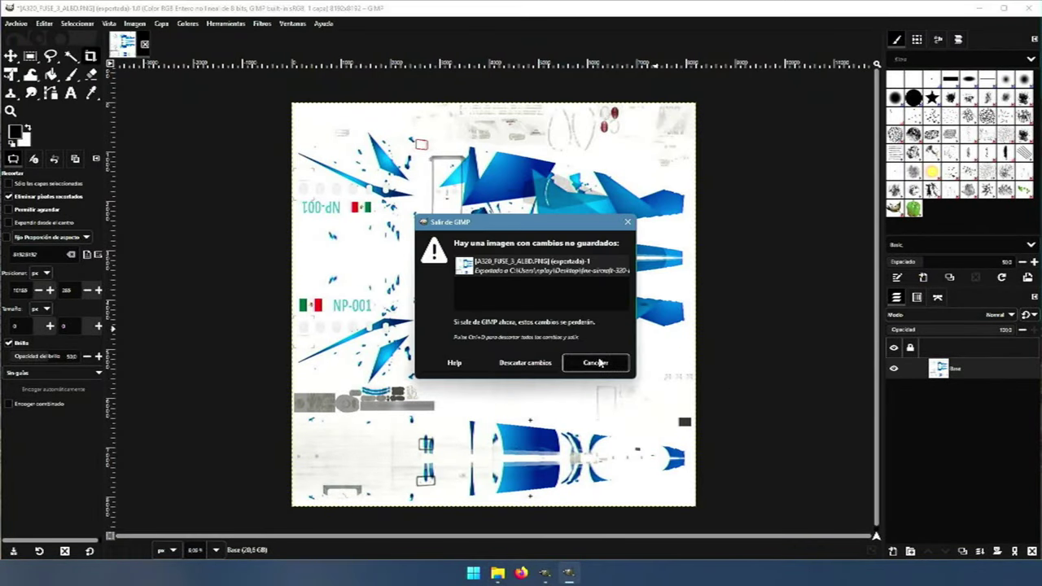
{"action": "left_click", "coordinate": [518, 363]}
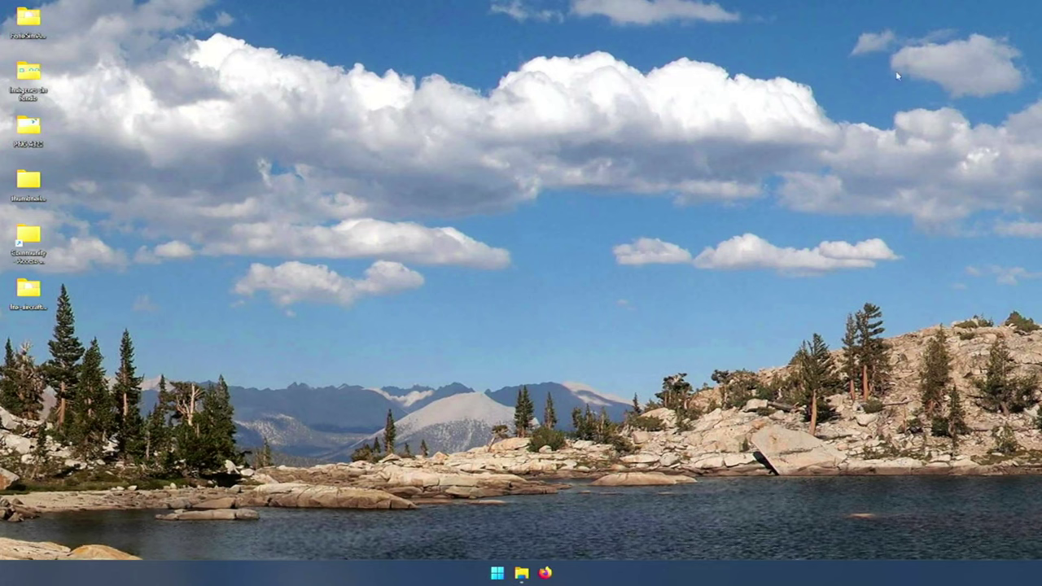
- Rename the livery package folder on the desktop as fnx-aircraft-320-NPlayVG8K
{"action": "left_click", "coordinate": [23, 293]}
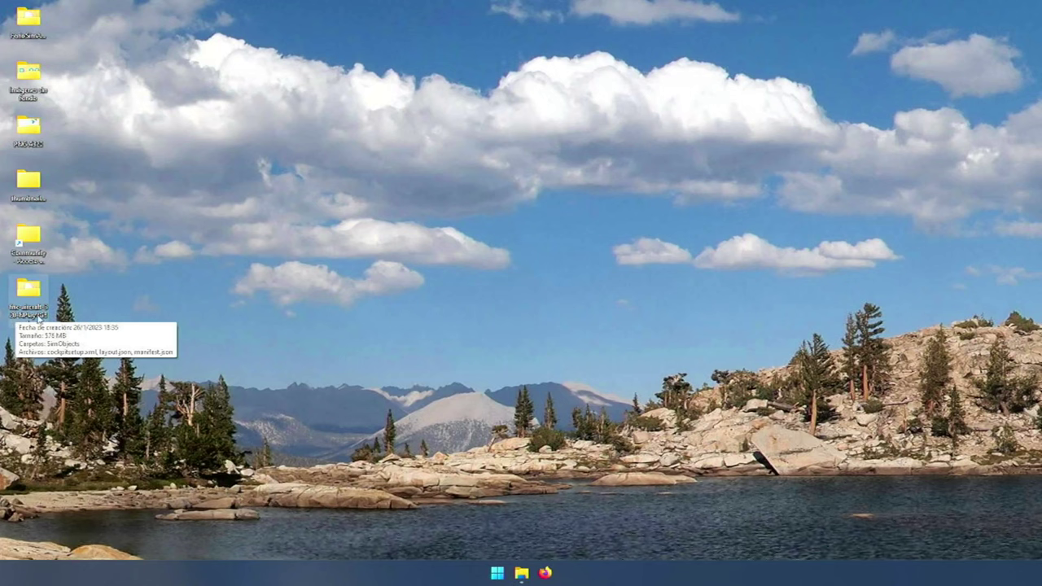
{"action": "right_click", "coordinate": [27, 319]}
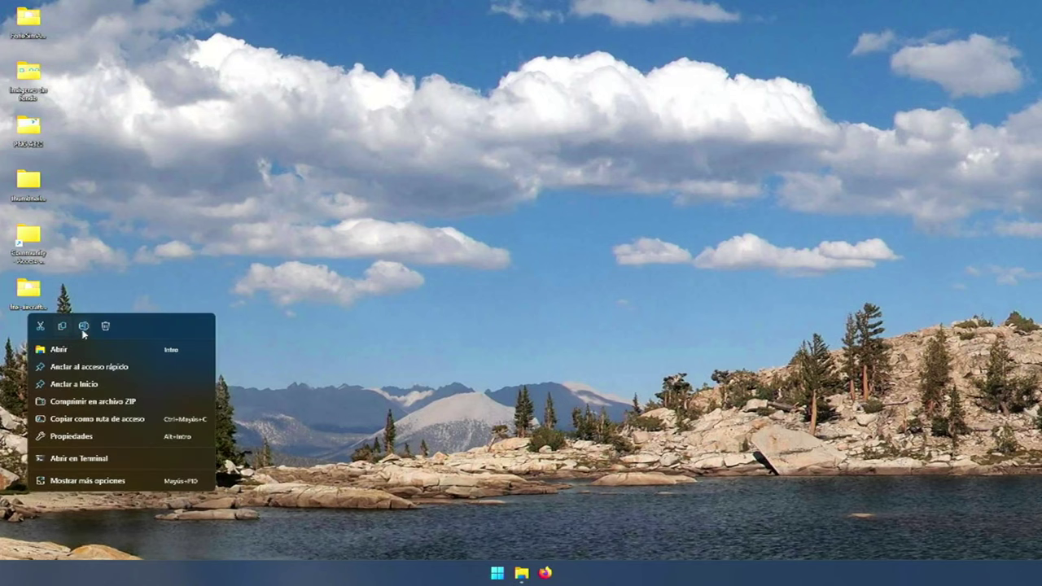
{"action": "left_click", "coordinate": [83, 330]}
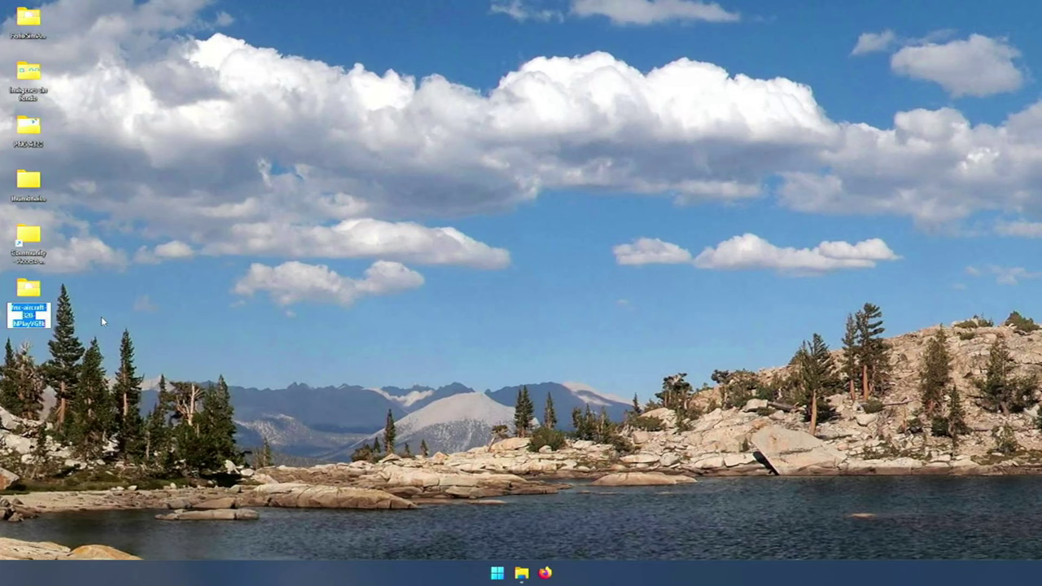
{"action": "key", "text": "Home"}
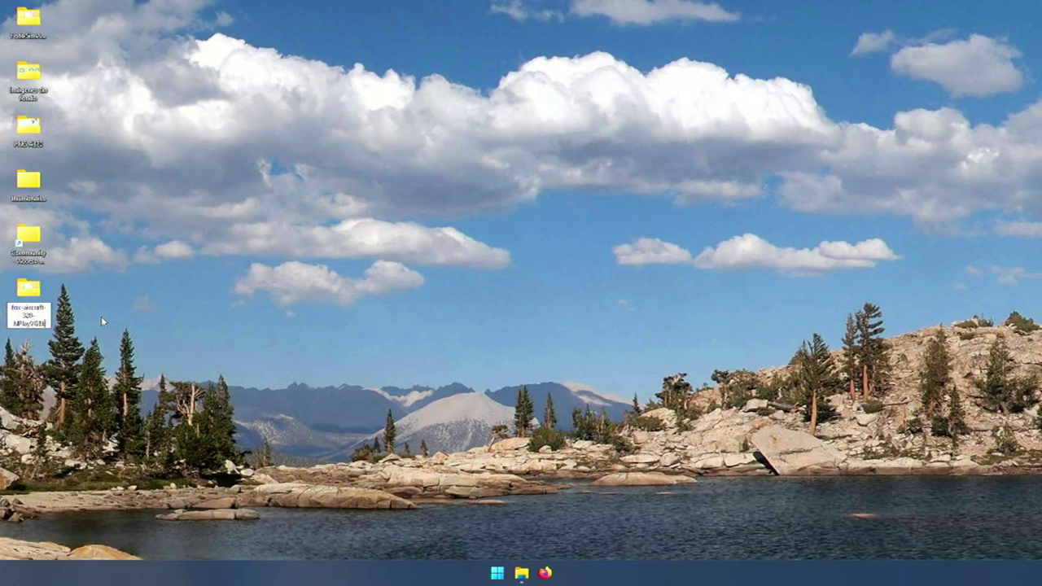
{"action": "key", "text": "Delete"}
{"action": "key", "text": "Delete"}
{"action": "key", "text": "Delete"}
{"action": "key", "text": "Delete"}
{"action": "key", "text": "Delete"}
{"action": "key", "text": "Delete"}
{"action": "key", "text": "Delete"}
{"action": "key", "text": "Delete"}
{"action": "key", "text": "Delete"}
{"action": "key", "text": "Delete"}
{"action": "key", "text": "Delete"}
{"action": "key", "text": "Delete"}
{"action": "key", "text": "Delete"}
{"action": "key", "text": "Delete"}
{"action": "key", "text": "Delete"}
{"action": "key", "text": "Delete"}
{"action": "key", "text": "Delete"}
{"action": "key", "text": "Delete"}
{"action": "key", "text": "Delete"}
{"action": "key", "text": "Delete"}
{"action": "key", "text": "Delete"}
{"action": "key", "text": "Delete"}
{"action": "key", "text": "Delete"}
{"action": "type", "text": "fmc-aircraft-320"}
{"action": "type", "text": "-NPLeyVG"}
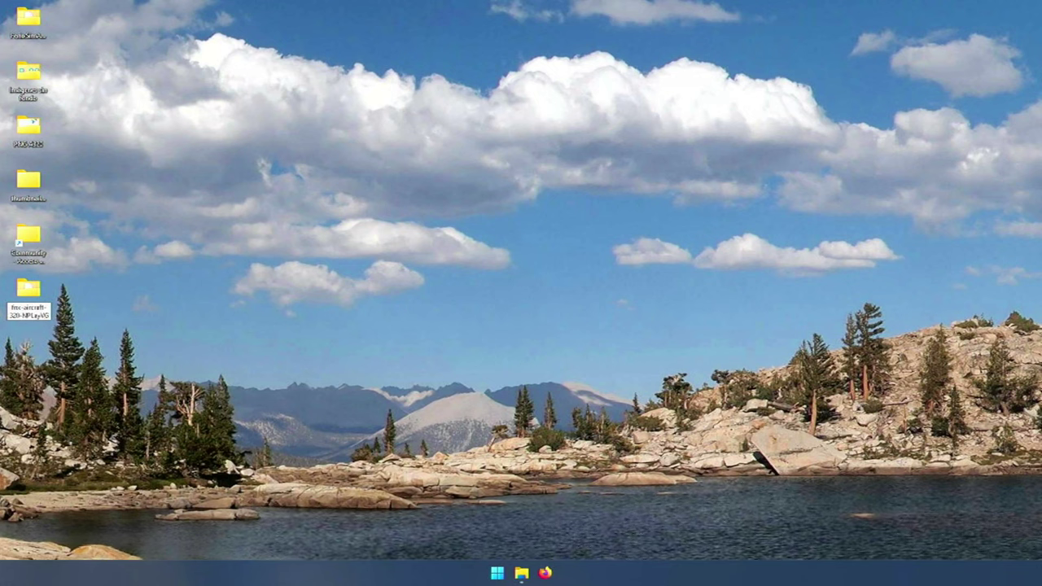
{"action": "type", "text": "k"}
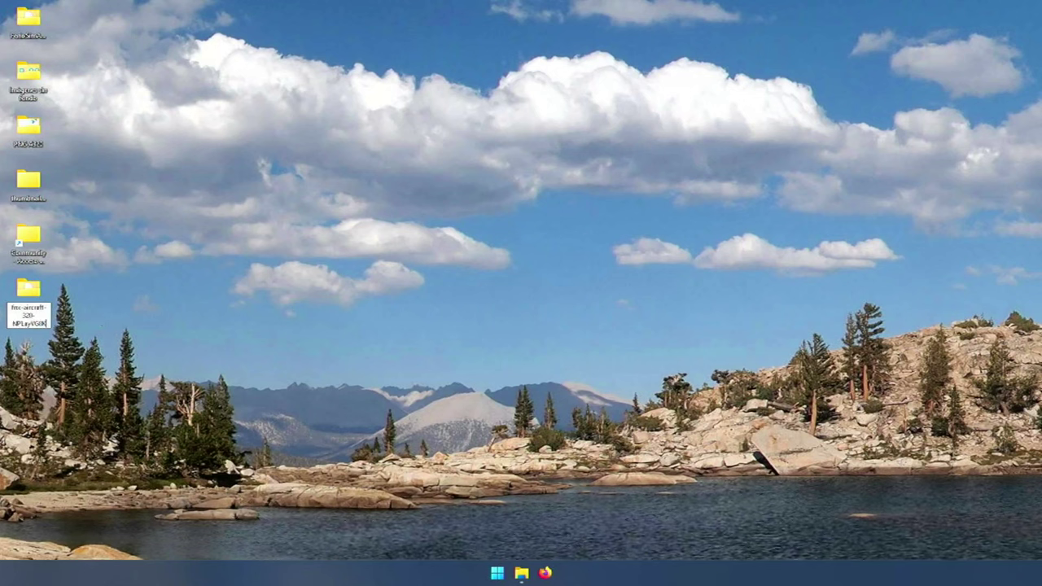
{"action": "key", "text": "BackSpace"}
{"action": "type", "text": "EK"}
{"action": "left_click_drag", "start_coordinate": [13, 324], "coordinate": [40, 324]}
{"action": "key", "text": "Right"}
{"action": "type", "text": "J"}
{"action": "key", "text": "shift+Left"}
{"action": "key", "text": "shift+Left"}
{"action": "key", "text": "shift+Left"}
{"action": "key", "text": "shift+Left"}
{"action": "key", "text": "shift+Left"}
{"action": "key", "text": "shift+Left"}
{"action": "key", "text": "shift+Left"}
{"action": "key", "text": "shift+Left"}
{"action": "key", "text": "shift+Left"}
{"action": "key", "text": "Return"}
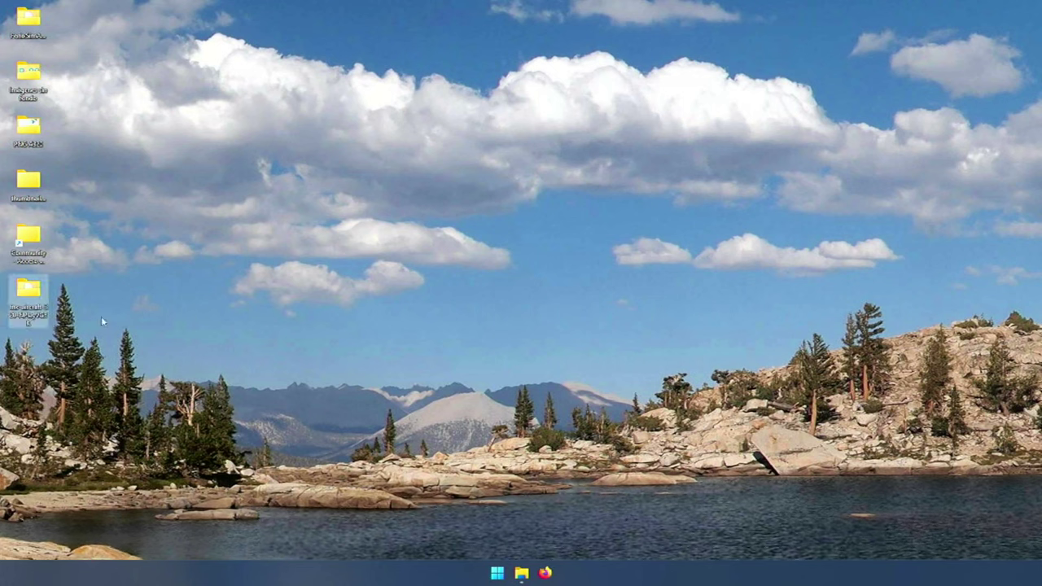
- Open the renamed livery package folder and open its manifest.json in Notepad
{"action": "double_click", "coordinate": [27, 293]}
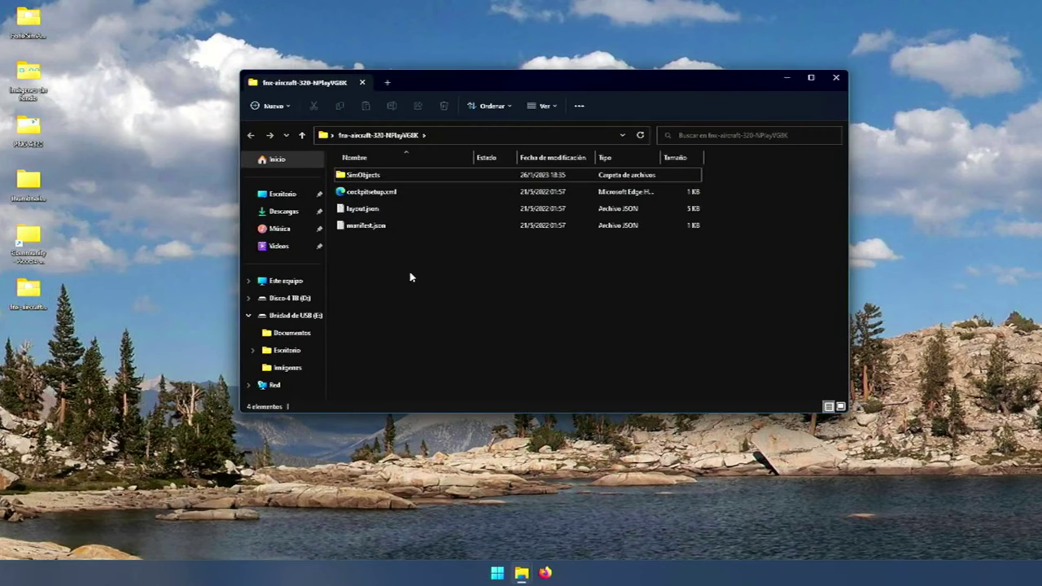
{"action": "left_click", "coordinate": [359, 230]}
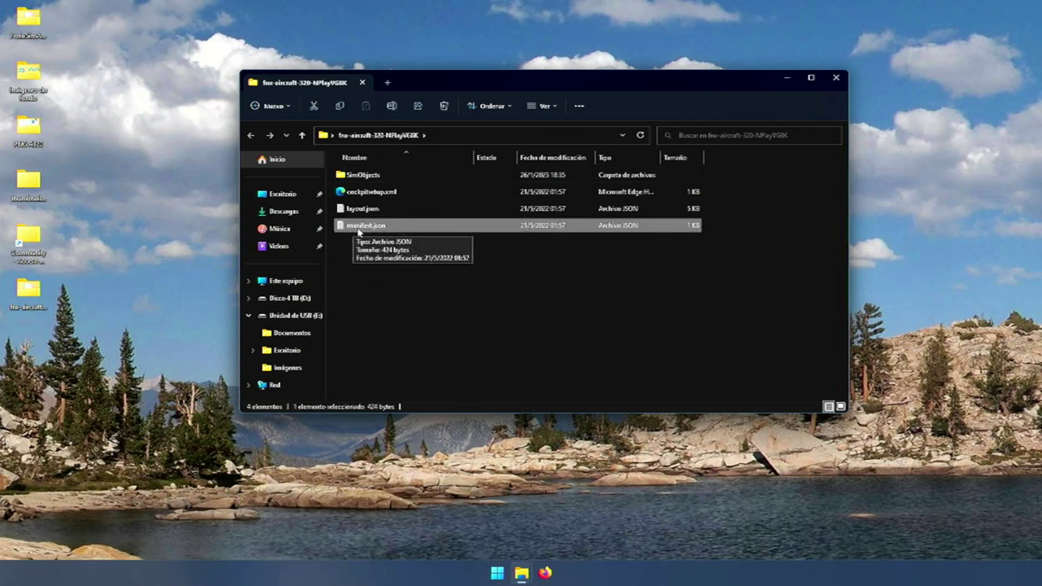
{"action": "right_click", "coordinate": [358, 231]}
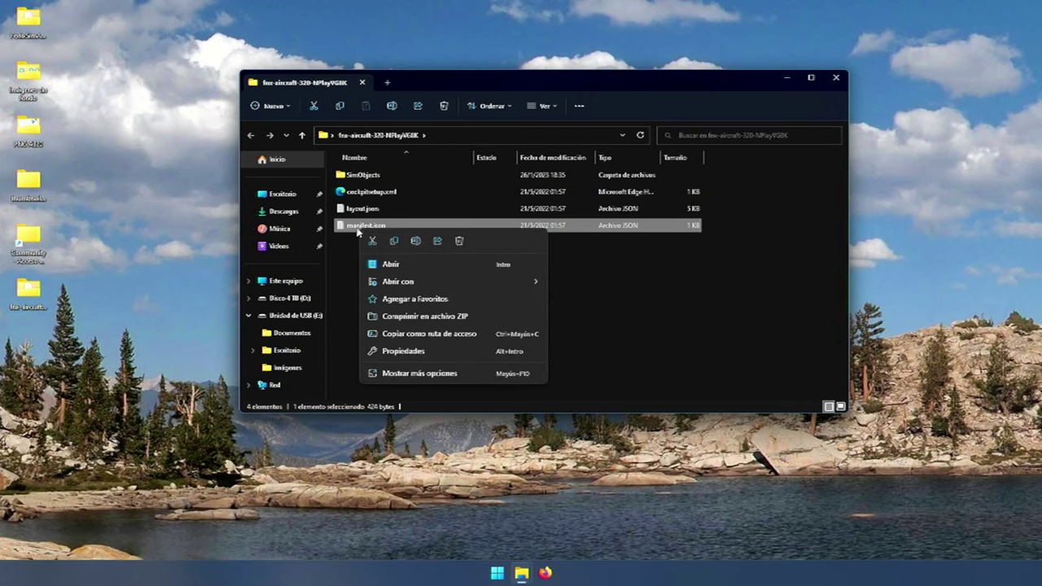
{"action": "mouse_move", "coordinate": [428, 285]}
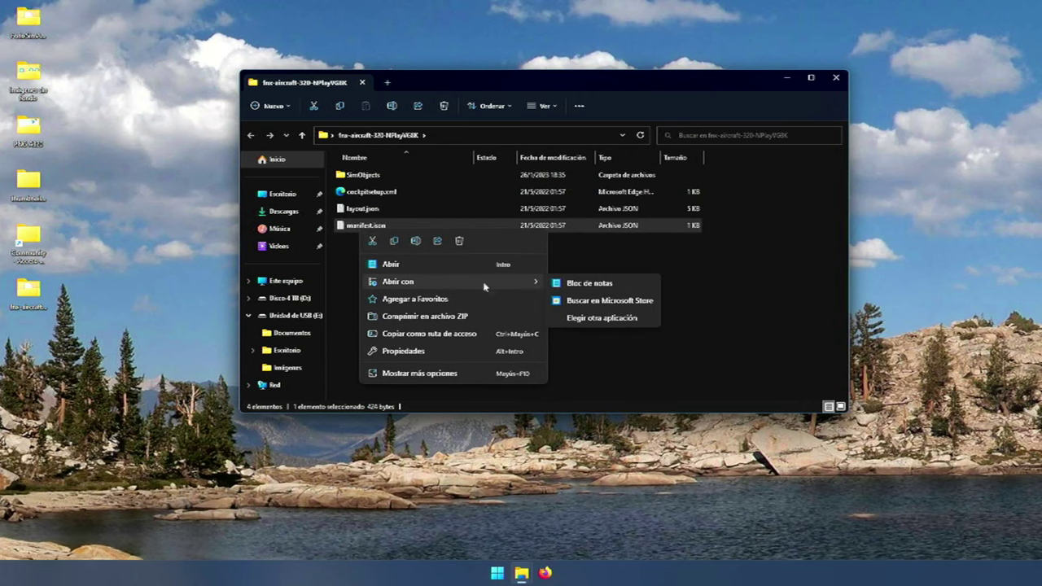
{"action": "left_click", "coordinate": [588, 283]}
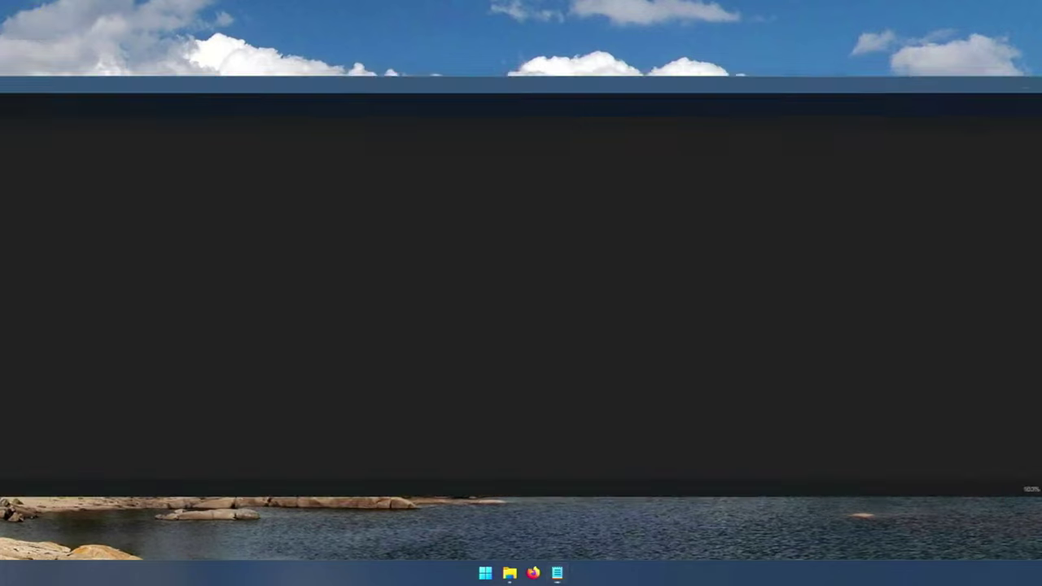
{"action": "left_click", "coordinate": [280, 123]}
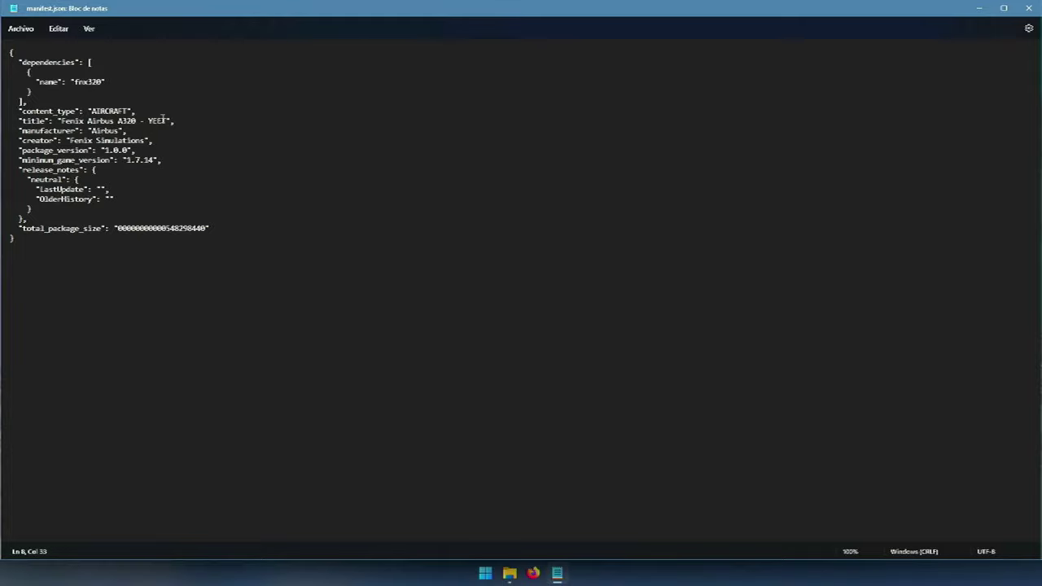
- Change the manifest's title value to "Fenix Airbus A320 - NPlayVG"
{"action": "left_click", "coordinate": [166, 120]}
{"action": "key", "text": "BackSpace"}
{"action": "key", "text": "BackSpace"}
{"action": "key", "text": "BackSpace"}
{"action": "key", "text": "BackSpace"}
{"action": "type", "text": "NPlayVG"}
{"action": "key", "text": "BackSpace"}
{"action": "key", "text": "BackSpace"}
{"action": "key", "text": "BackSpace"}
{"action": "key", "text": "BackSpace"}
{"action": "key", "text": "BackSpace"}
{"action": "type", "text": "layVG"}
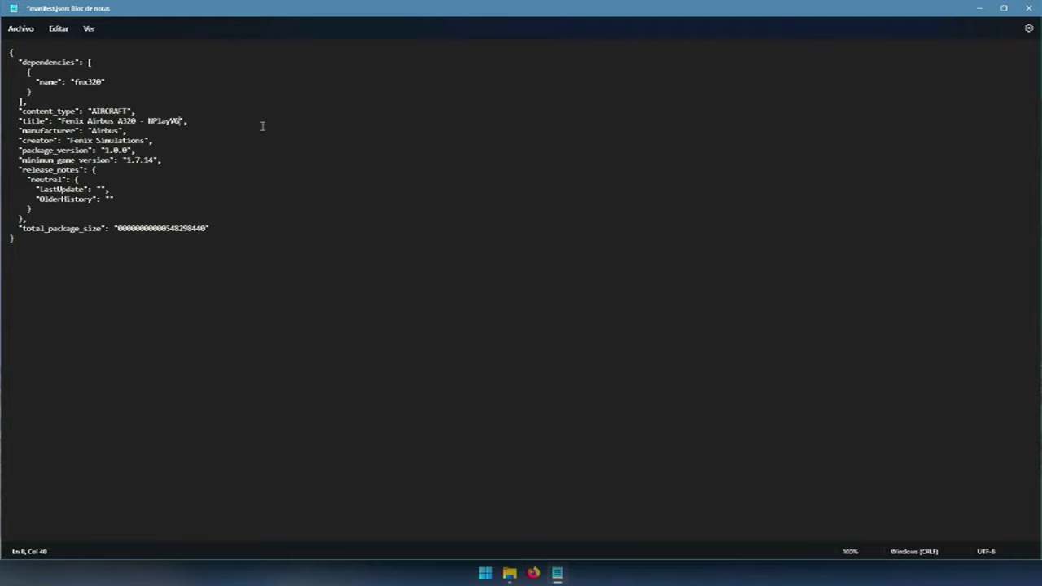
- Change the manifest's creator value to "NPlayVG, Fenix Simulations", then save and close manifest.json
{"action": "left_click", "coordinate": [69, 140]}
{"action": "type", "text": "NPlayVG"}
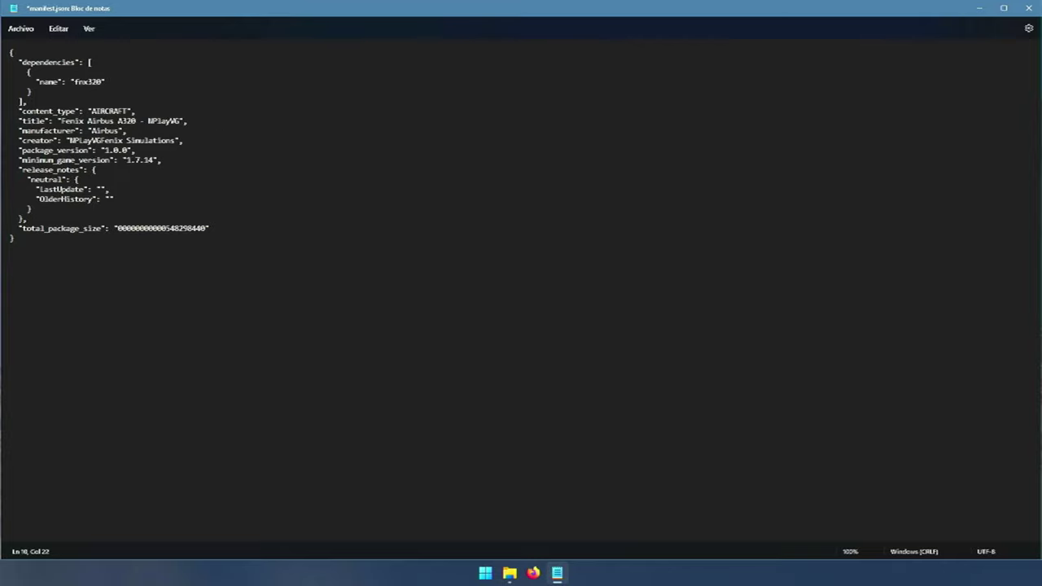
{"action": "left_click", "coordinate": [86, 140]}
{"action": "key", "text": "Right"}
{"action": "left_click", "coordinate": [95, 140]}
{"action": "type", "text": ","}
{"action": "left_click", "coordinate": [22, 31]}
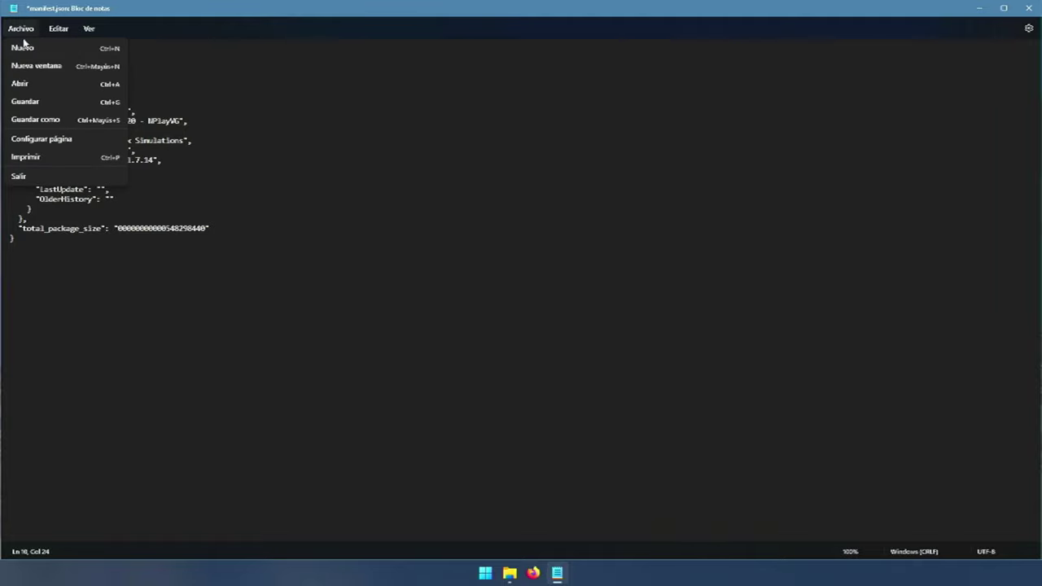
{"action": "left_click", "coordinate": [27, 103]}
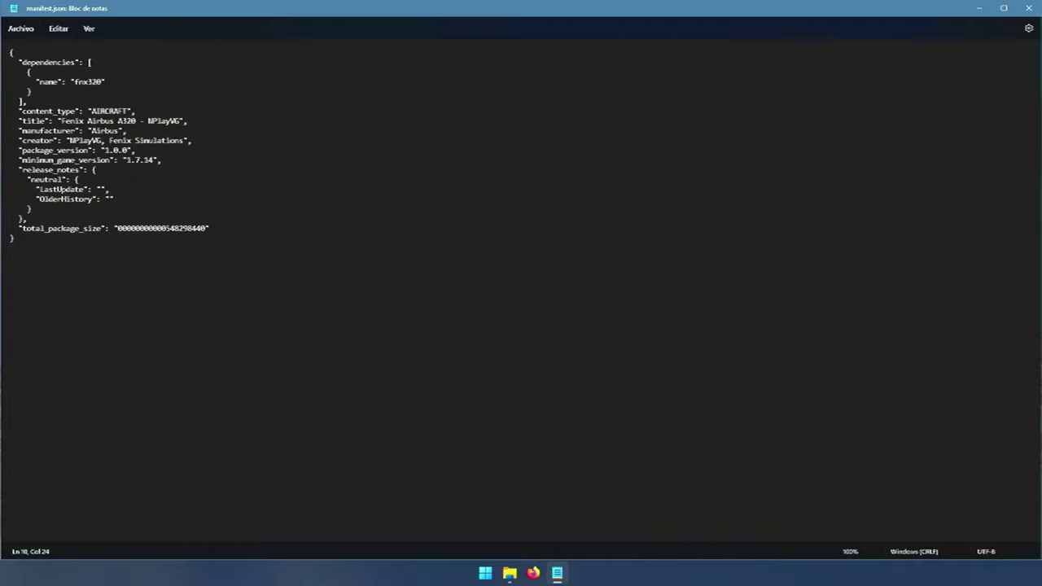
{"action": "left_click", "coordinate": [1029, 8]}
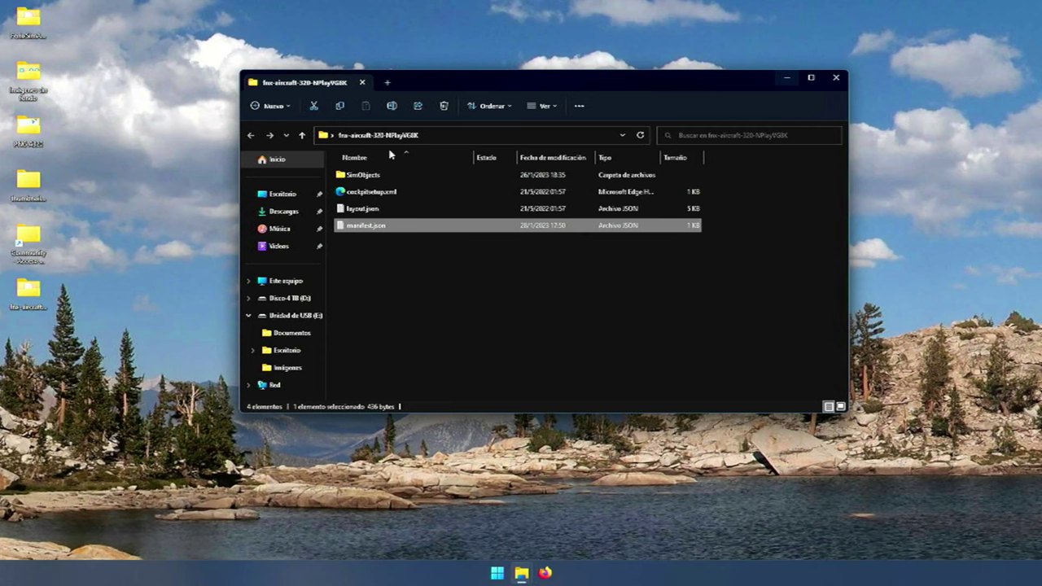
- Open cockpitsetup.xml from the livery package folder in Notepad
{"action": "right_click", "coordinate": [386, 196]}
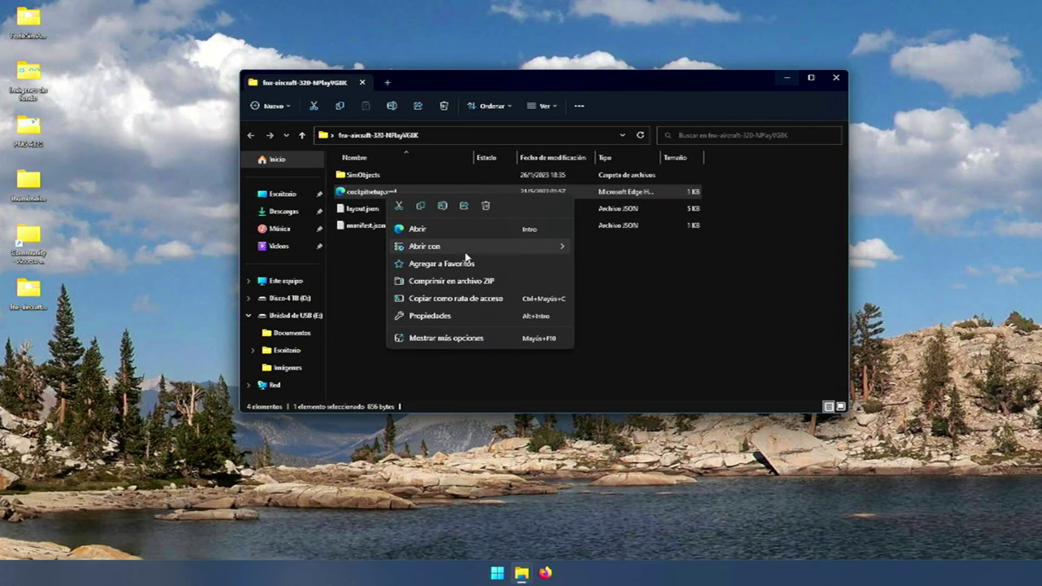
{"action": "mouse_move", "coordinate": [548, 255]}
{"action": "left_click", "coordinate": [606, 249]}
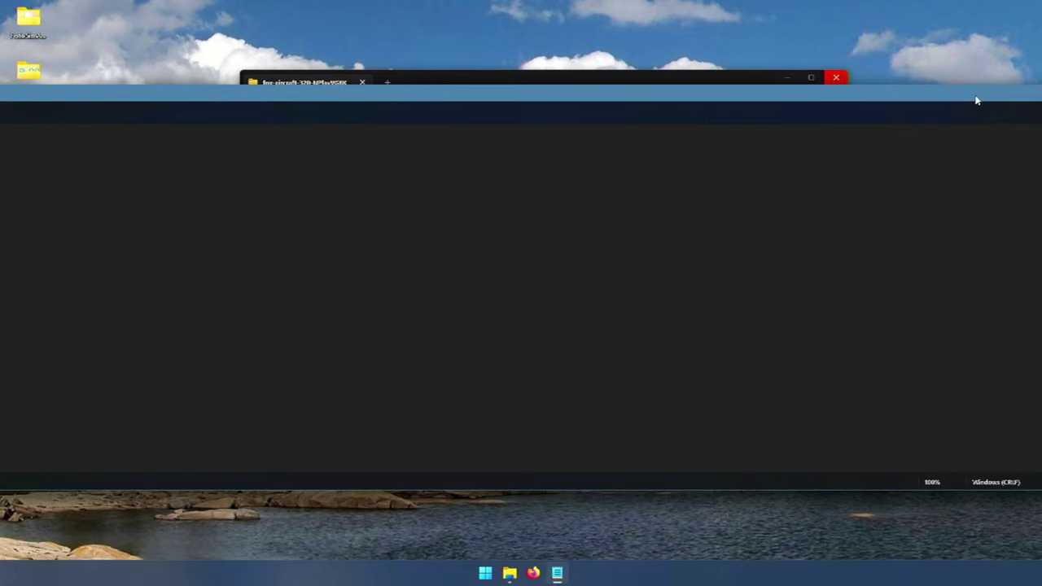
{"action": "key", "text": "super+z"}
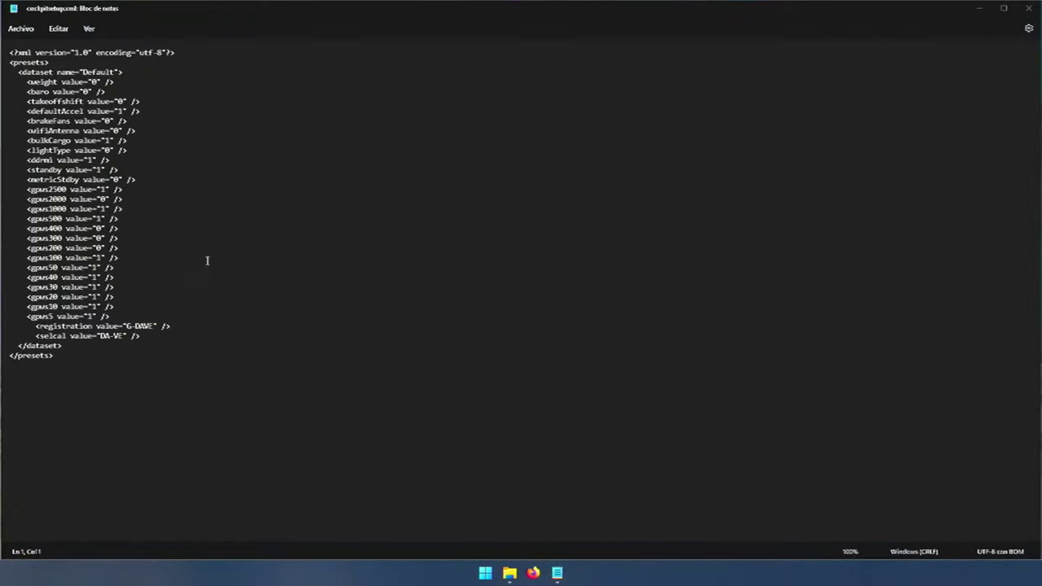
{"action": "left_click", "coordinate": [207, 259]}
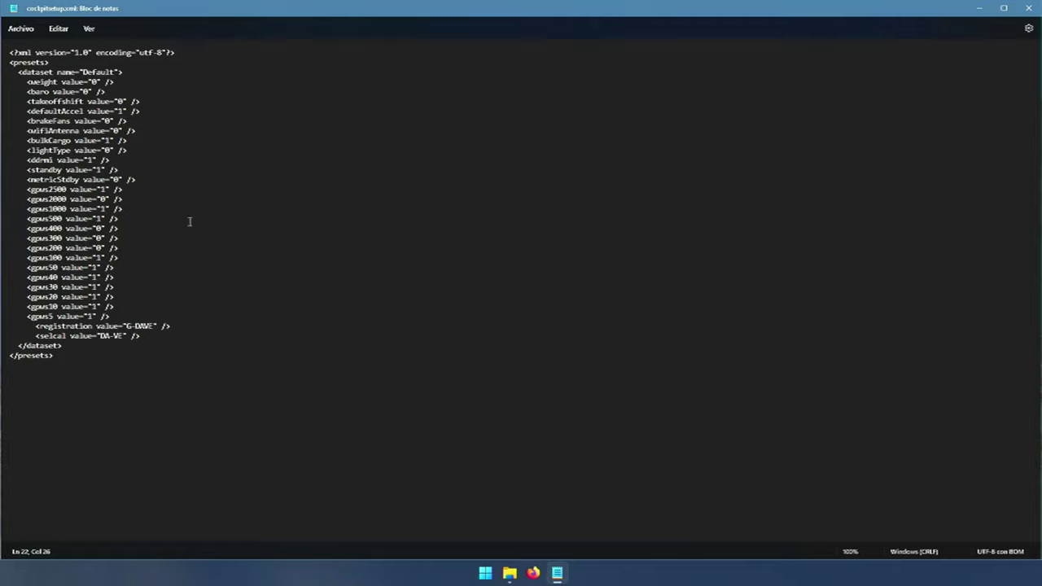
- Set the registration value in cockpitsetup.xml to "NP"
{"action": "left_click", "coordinate": [153, 327]}
{"action": "key", "text": "BackSpace"}
{"action": "key", "text": "BackSpace"}
{"action": "key", "text": "BackSpace"}
{"action": "key", "text": "BackSpace"}
{"action": "key", "text": "BackSpace"}
{"action": "key", "text": "BackSpace"}
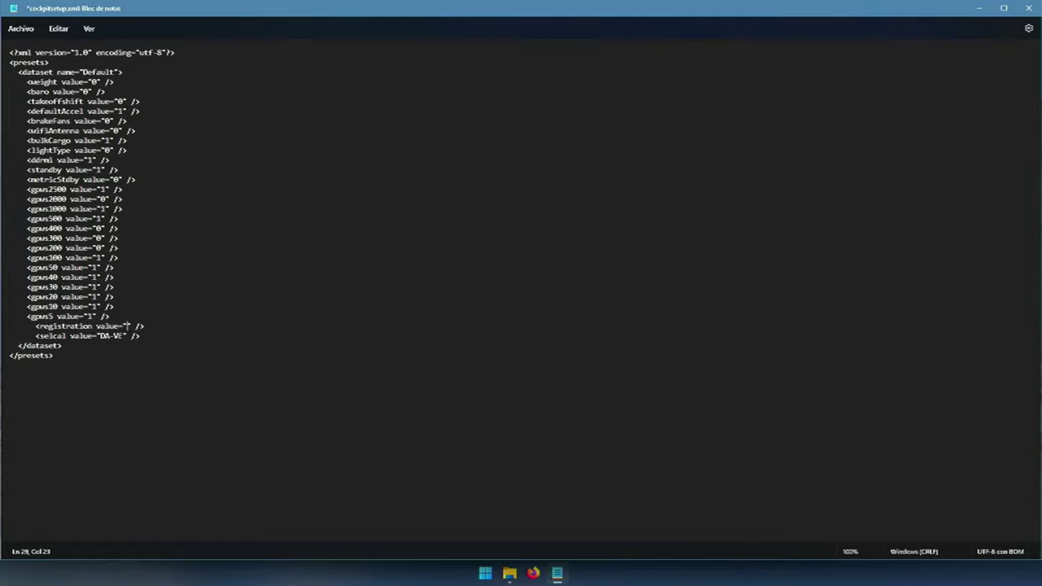
{"action": "type", "text": "NP"}
- Set the selcal value to "N-P", then save and close cockpitsetup.xml
{"action": "key", "text": "Left"}
{"action": "key", "text": "Left"}
{"action": "key", "text": "Left"}
{"action": "key", "text": "BackSpace"}
{"action": "key", "text": "BackSpace"}
{"action": "key", "text": "BackSpace"}
{"action": "key", "text": "BackSpace"}
{"action": "key", "text": "BackSpace"}
{"action": "type", "text": "N-P"}
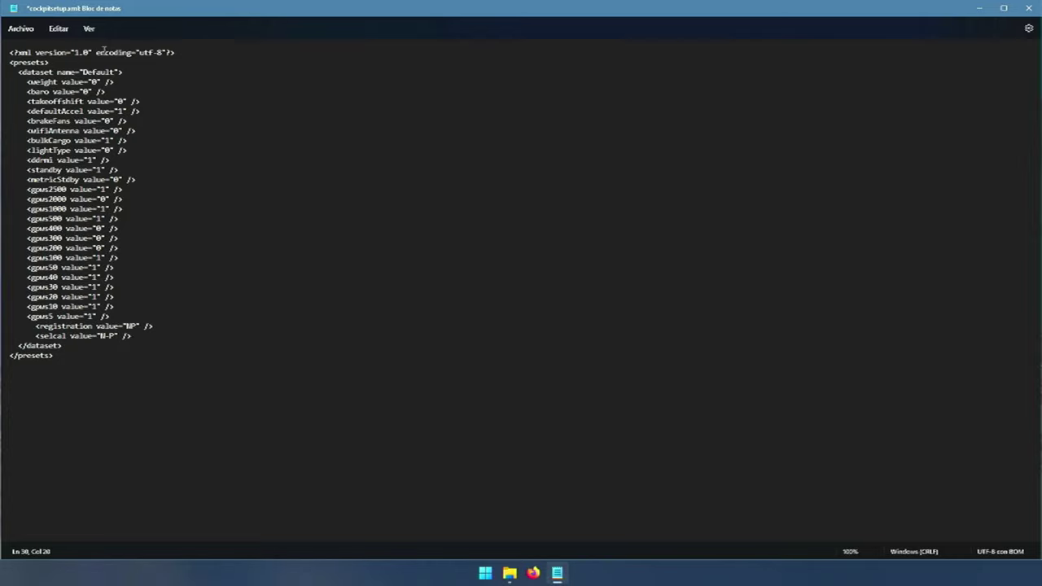
{"action": "left_click", "coordinate": [27, 33]}
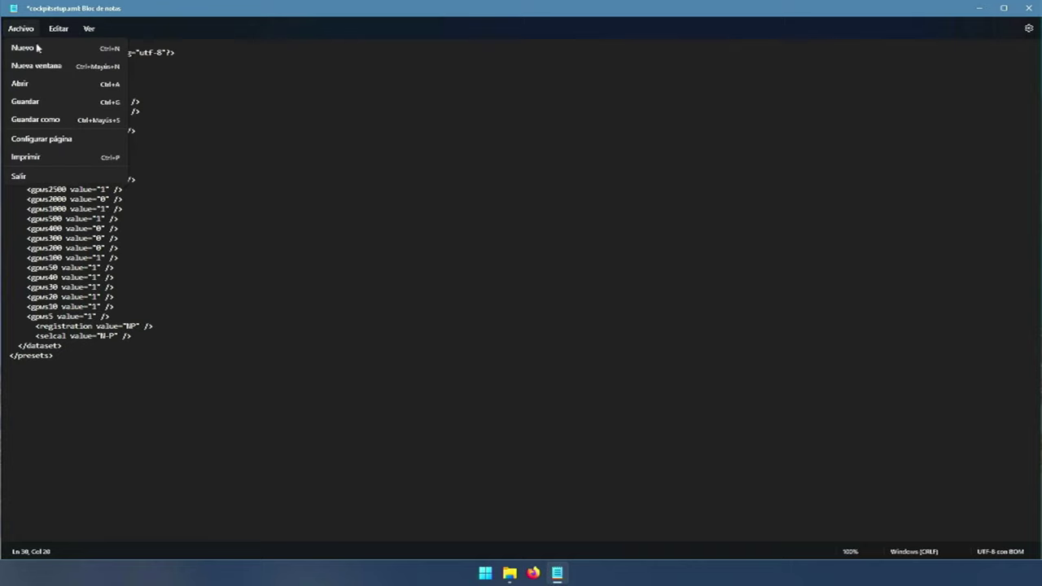
{"action": "left_click", "coordinate": [34, 102]}
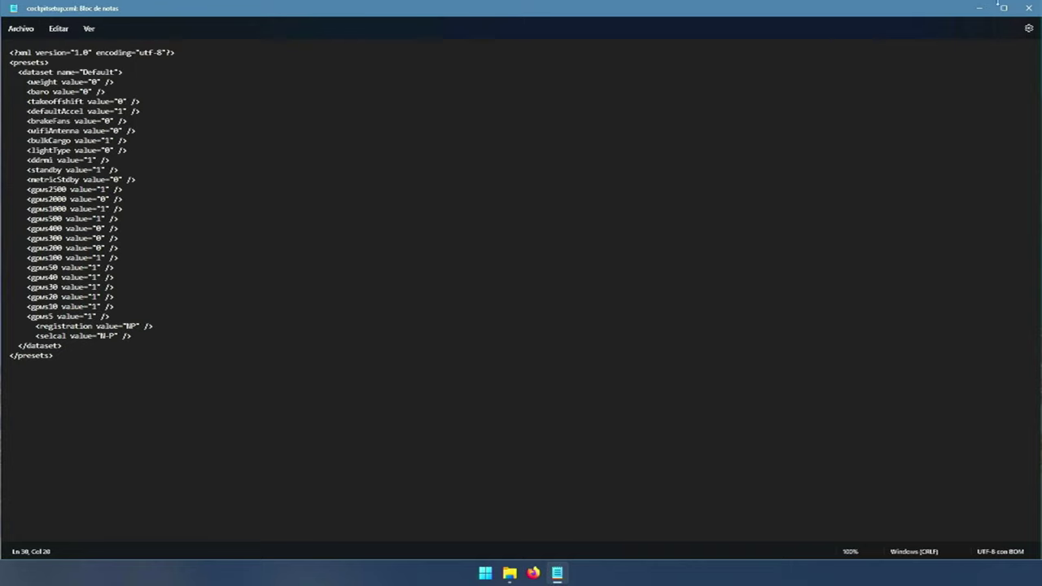
{"action": "left_click", "coordinate": [1028, 8]}
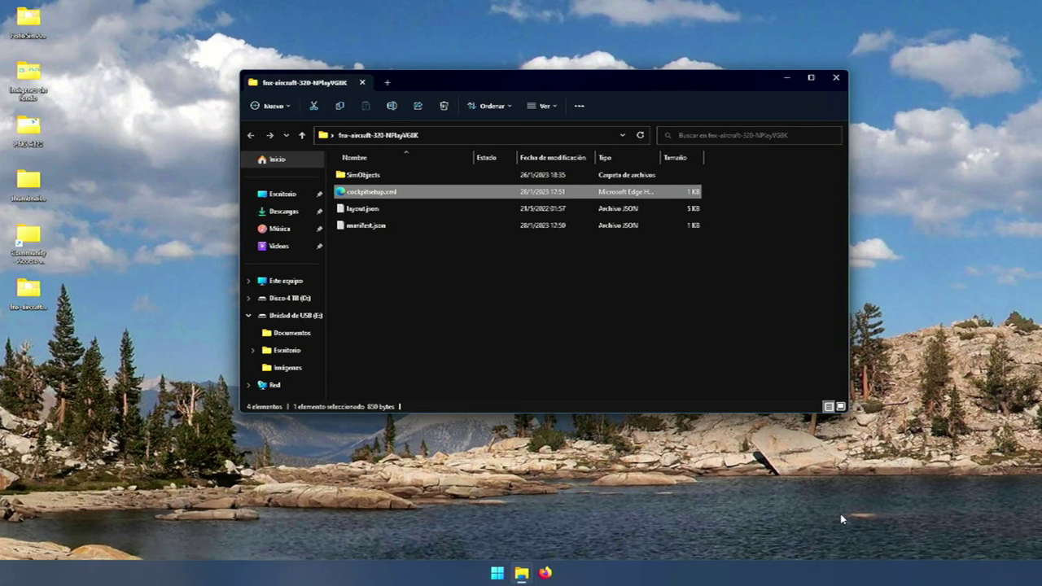
- Open aircraft.cfg from the package's SimObjects\Airplanes\FNX320_NPlayVG8k folder in Notepad
{"action": "double_click", "coordinate": [359, 175]}
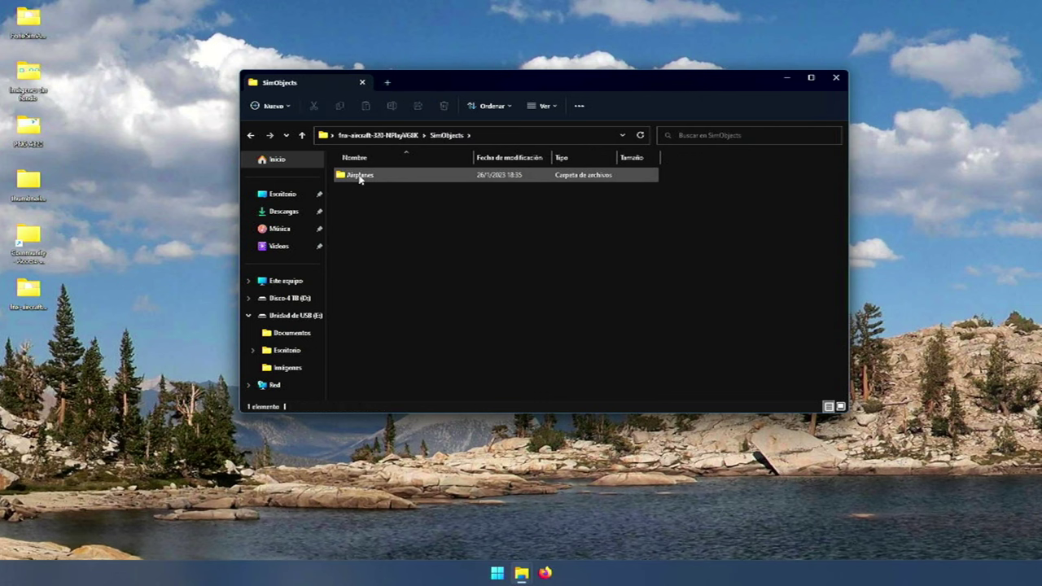
{"action": "double_click", "coordinate": [359, 175]}
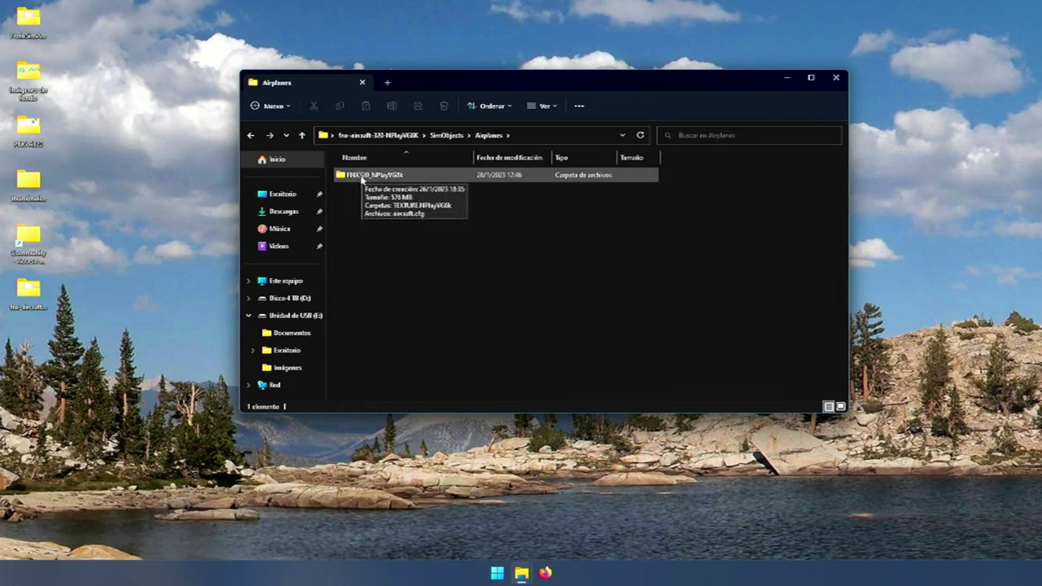
{"action": "mouse_move", "coordinate": [365, 177]}
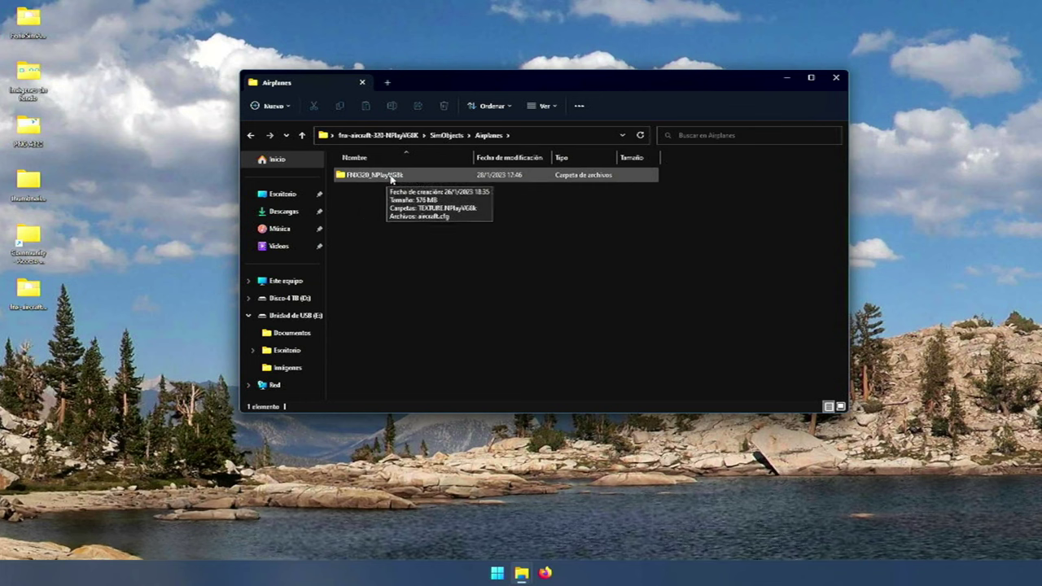
{"action": "double_click", "coordinate": [391, 179]}
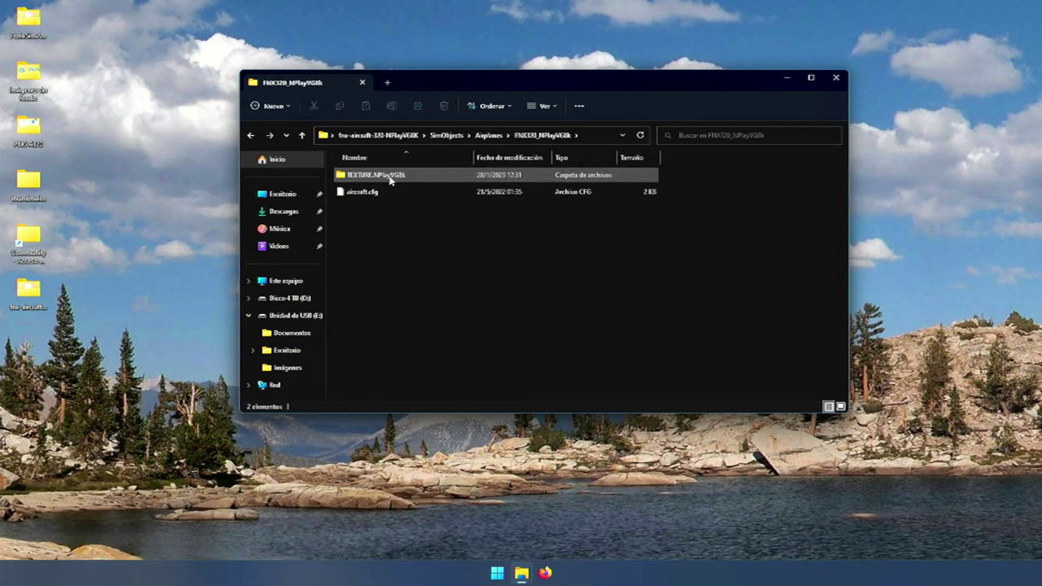
{"action": "mouse_move", "coordinate": [355, 178]}
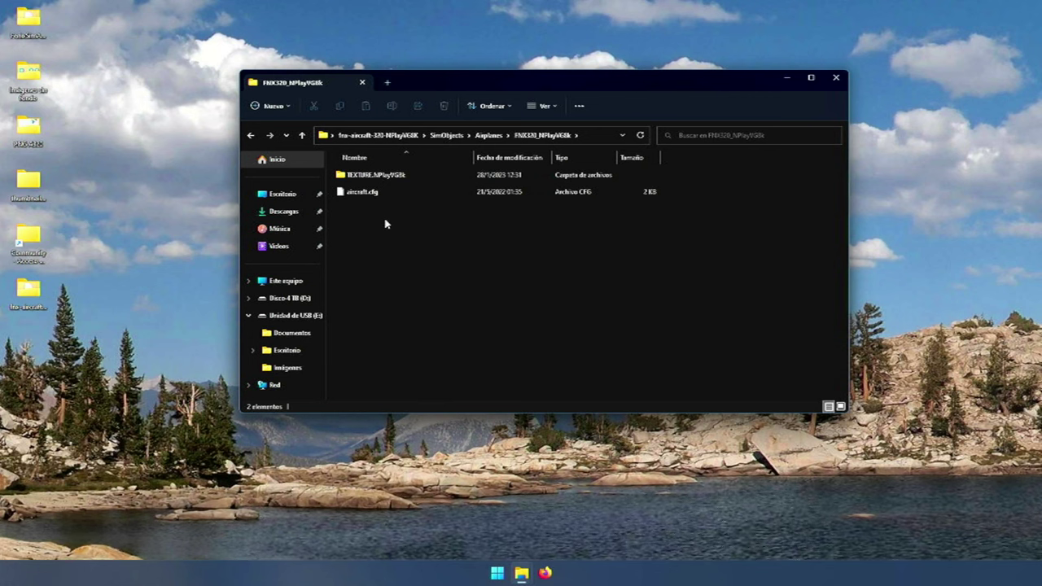
{"action": "right_click", "coordinate": [372, 193]}
{"action": "mouse_move", "coordinate": [435, 234]}
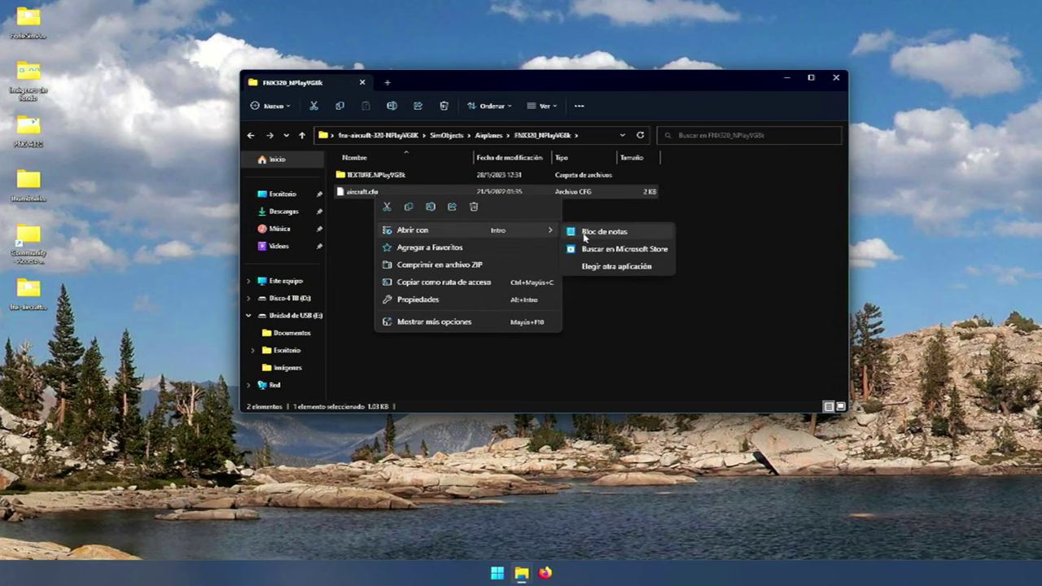
{"action": "left_click", "coordinate": [582, 231]}
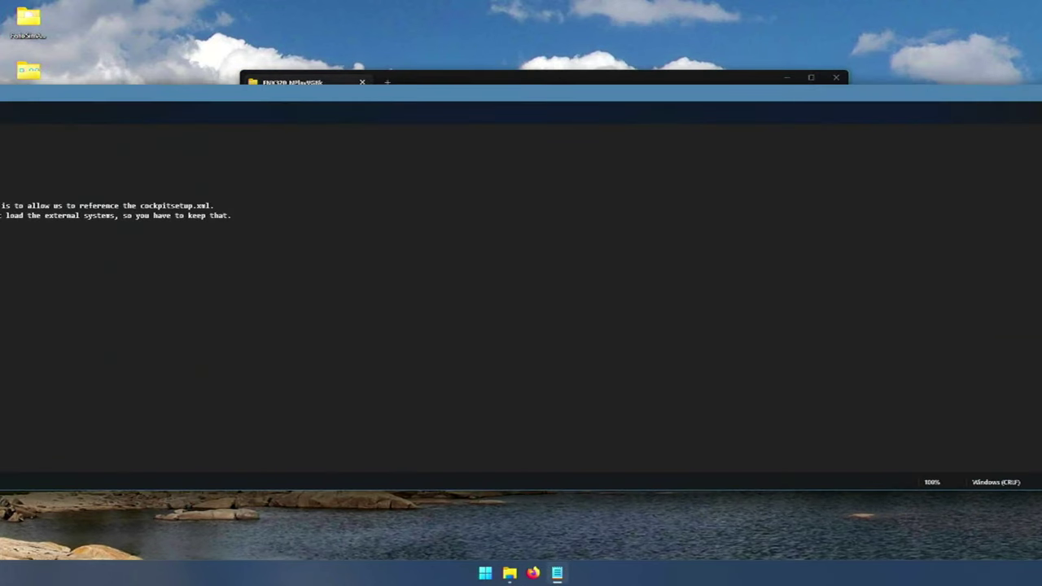
{"action": "mouse_move", "coordinate": [1041, 91]}
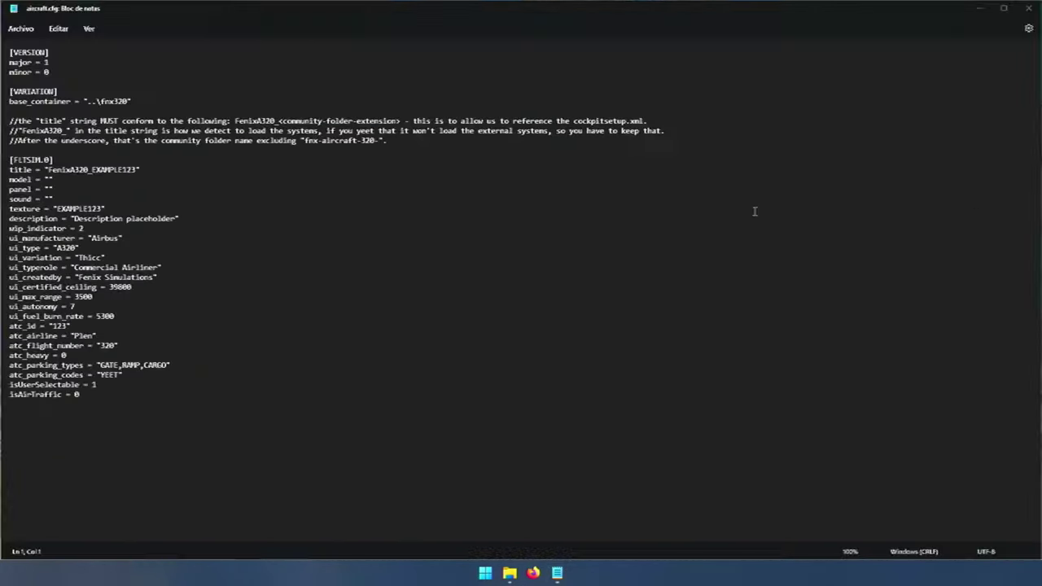
- In aircraft.cfg, set the title to "FenixA320_NPlayVG8K" and the texture value to "NPlayVG8K"
{"action": "left_click", "coordinate": [487, 234]}
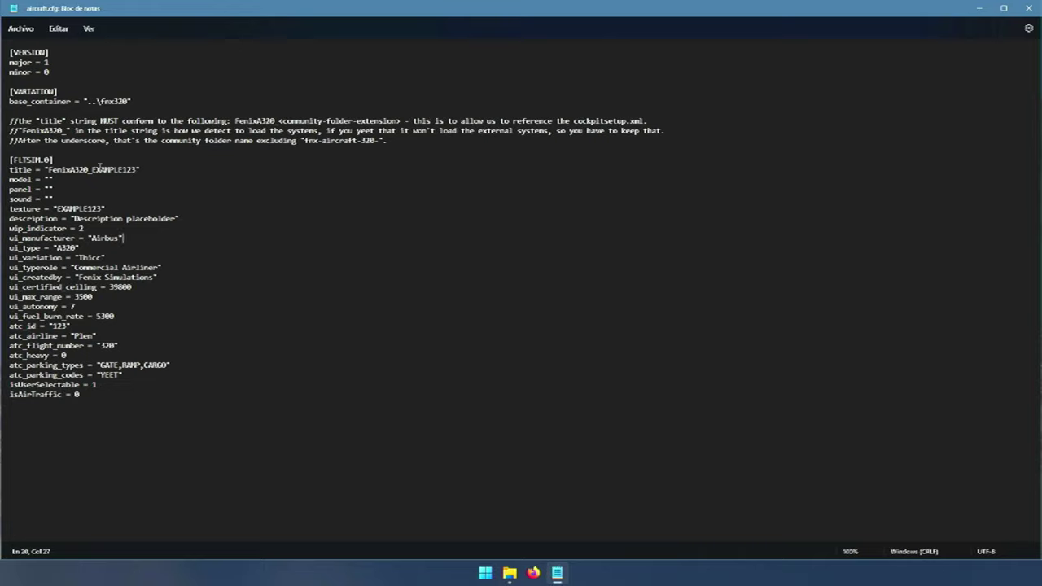
{"action": "double_click", "coordinate": [102, 170]}
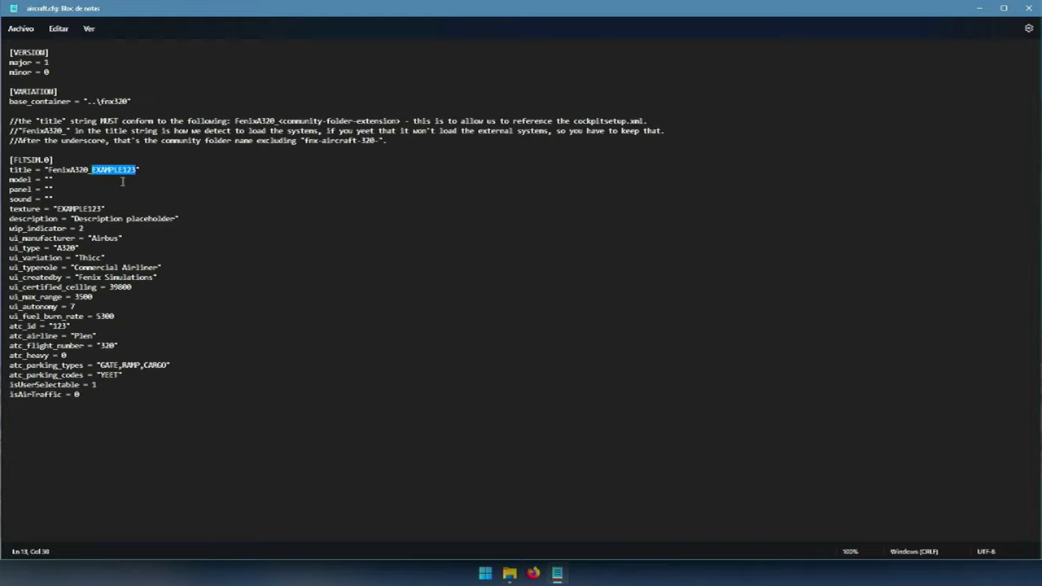
{"action": "type", "text": "NPlayWG8K"}
{"action": "double_click", "coordinate": [92, 209]}
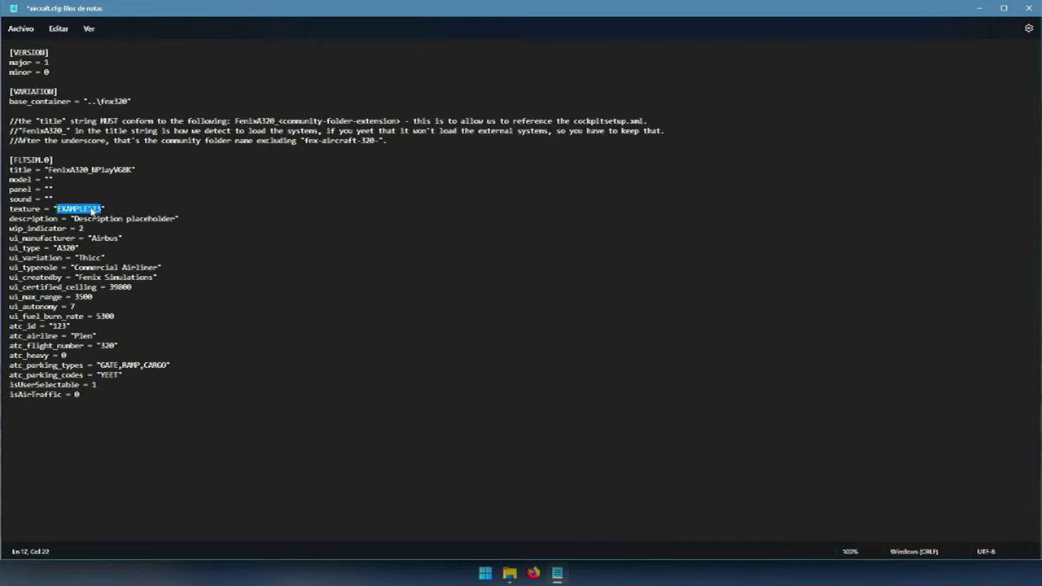
{"action": "type", "text": "NPlayWG8K"}
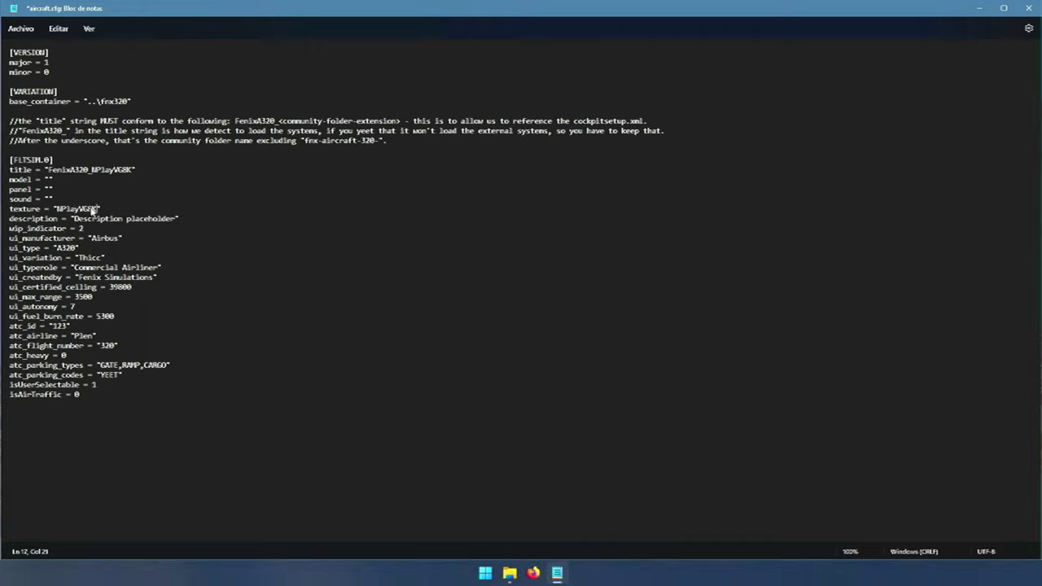